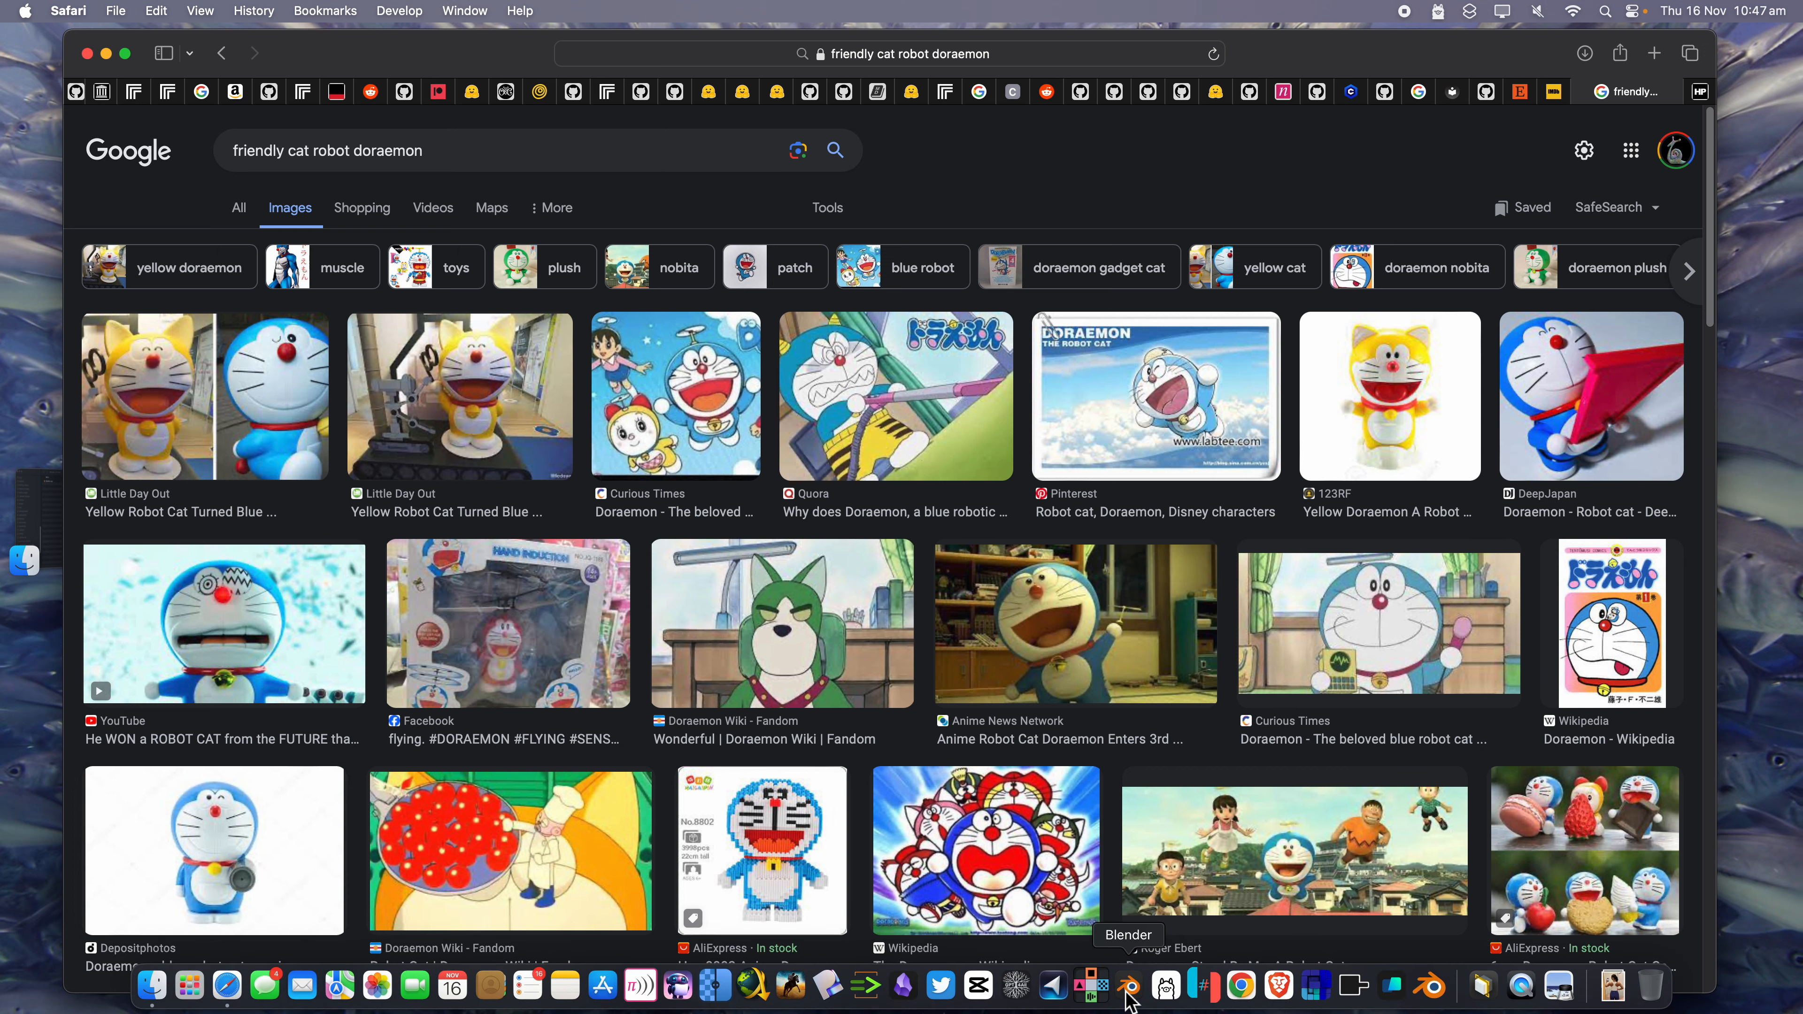
Switch to Blender and start a new 2D Animation file.
click(1129, 991)
click(47, 14)
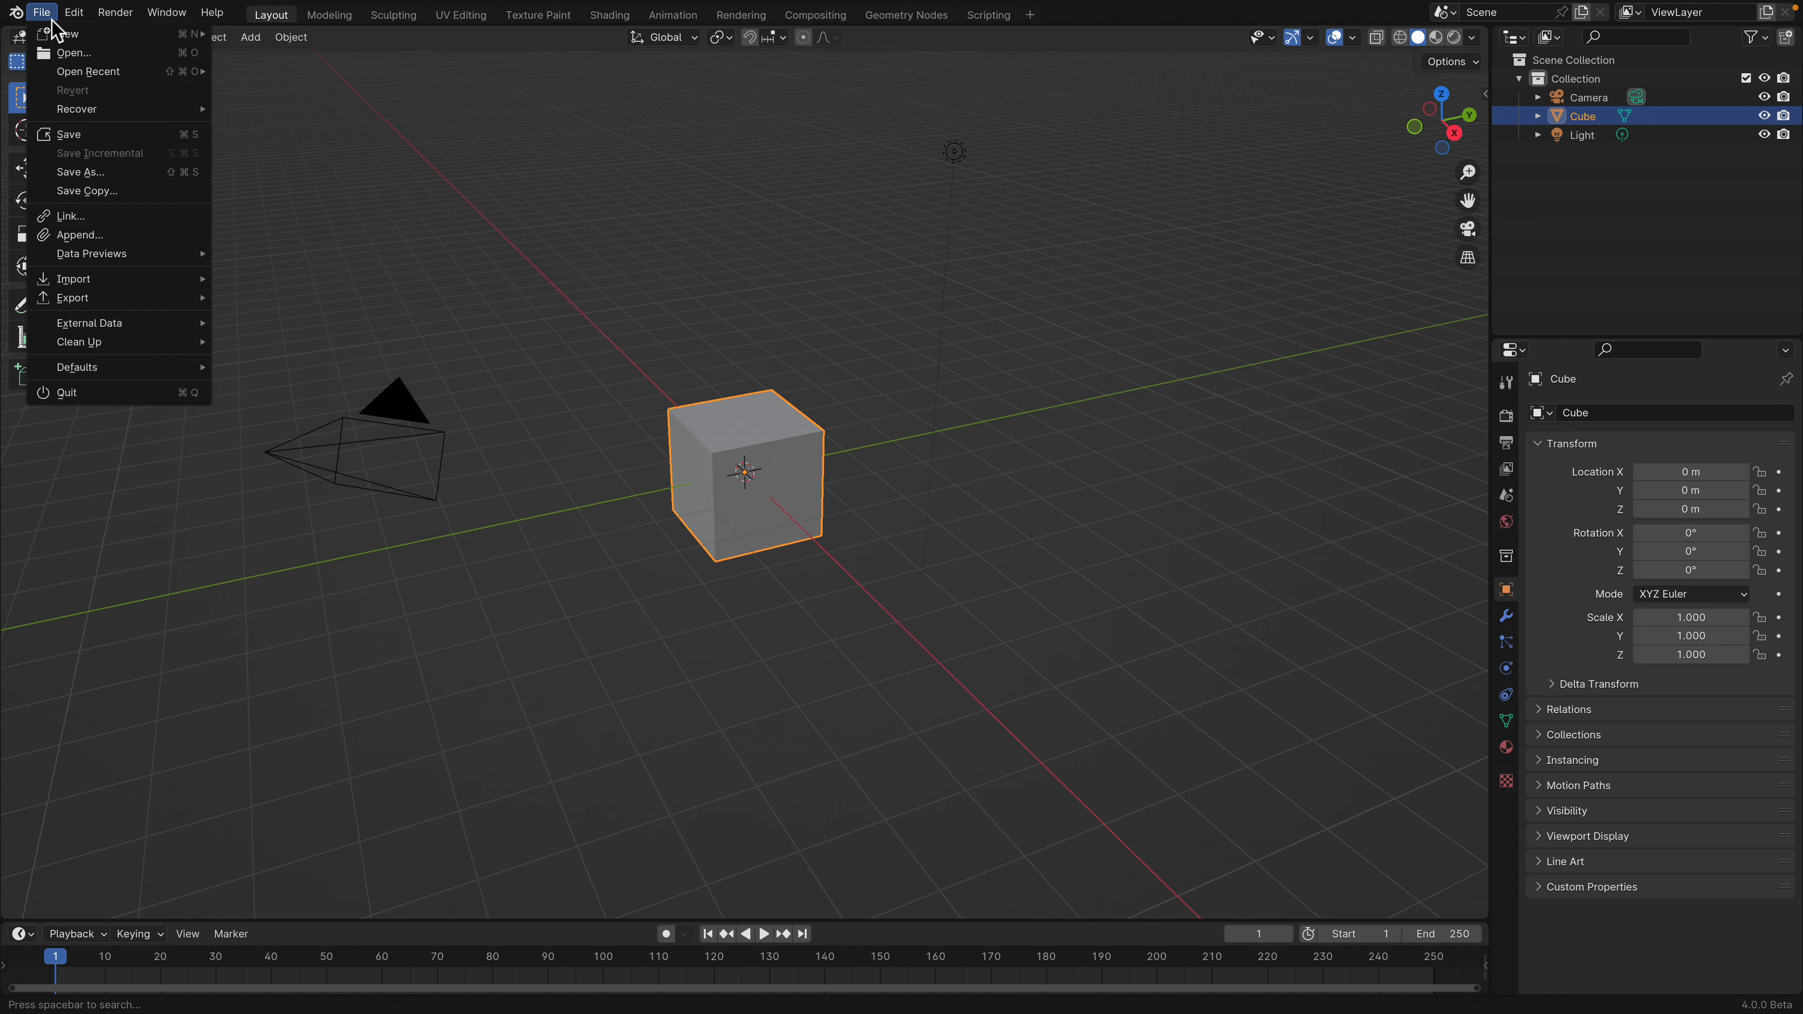
mouse_move(58, 36)
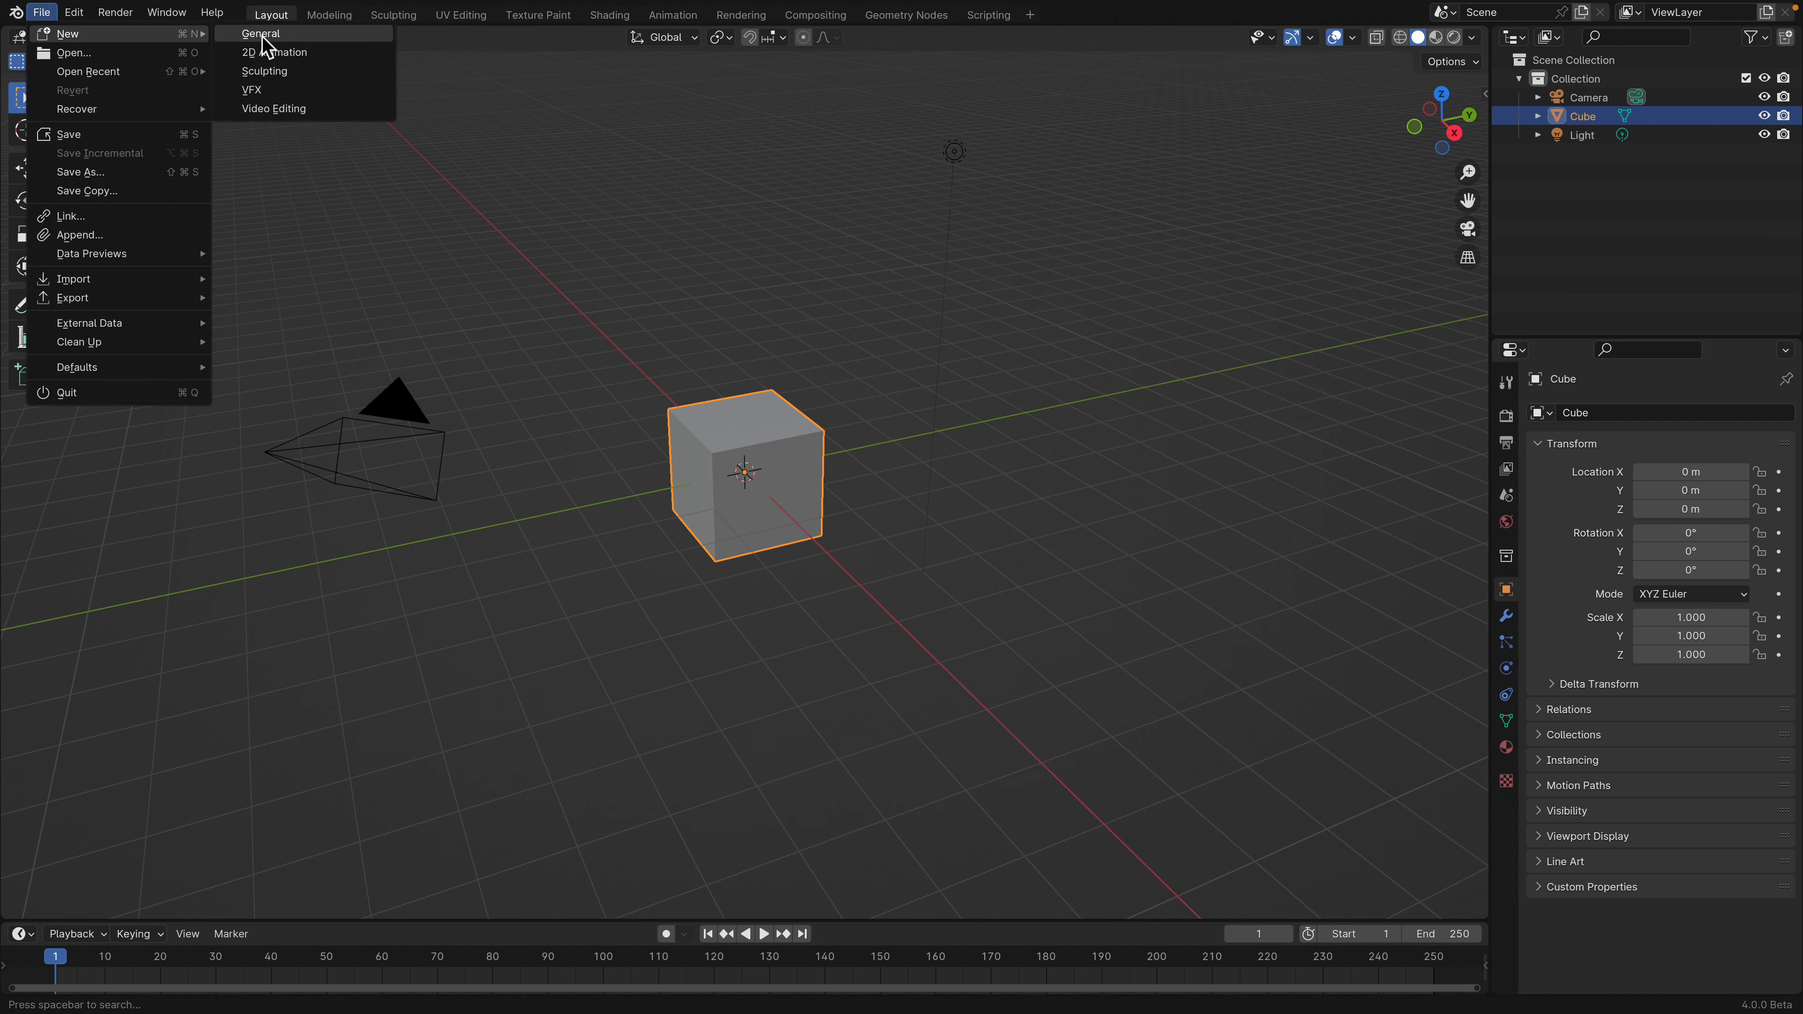
click(282, 56)
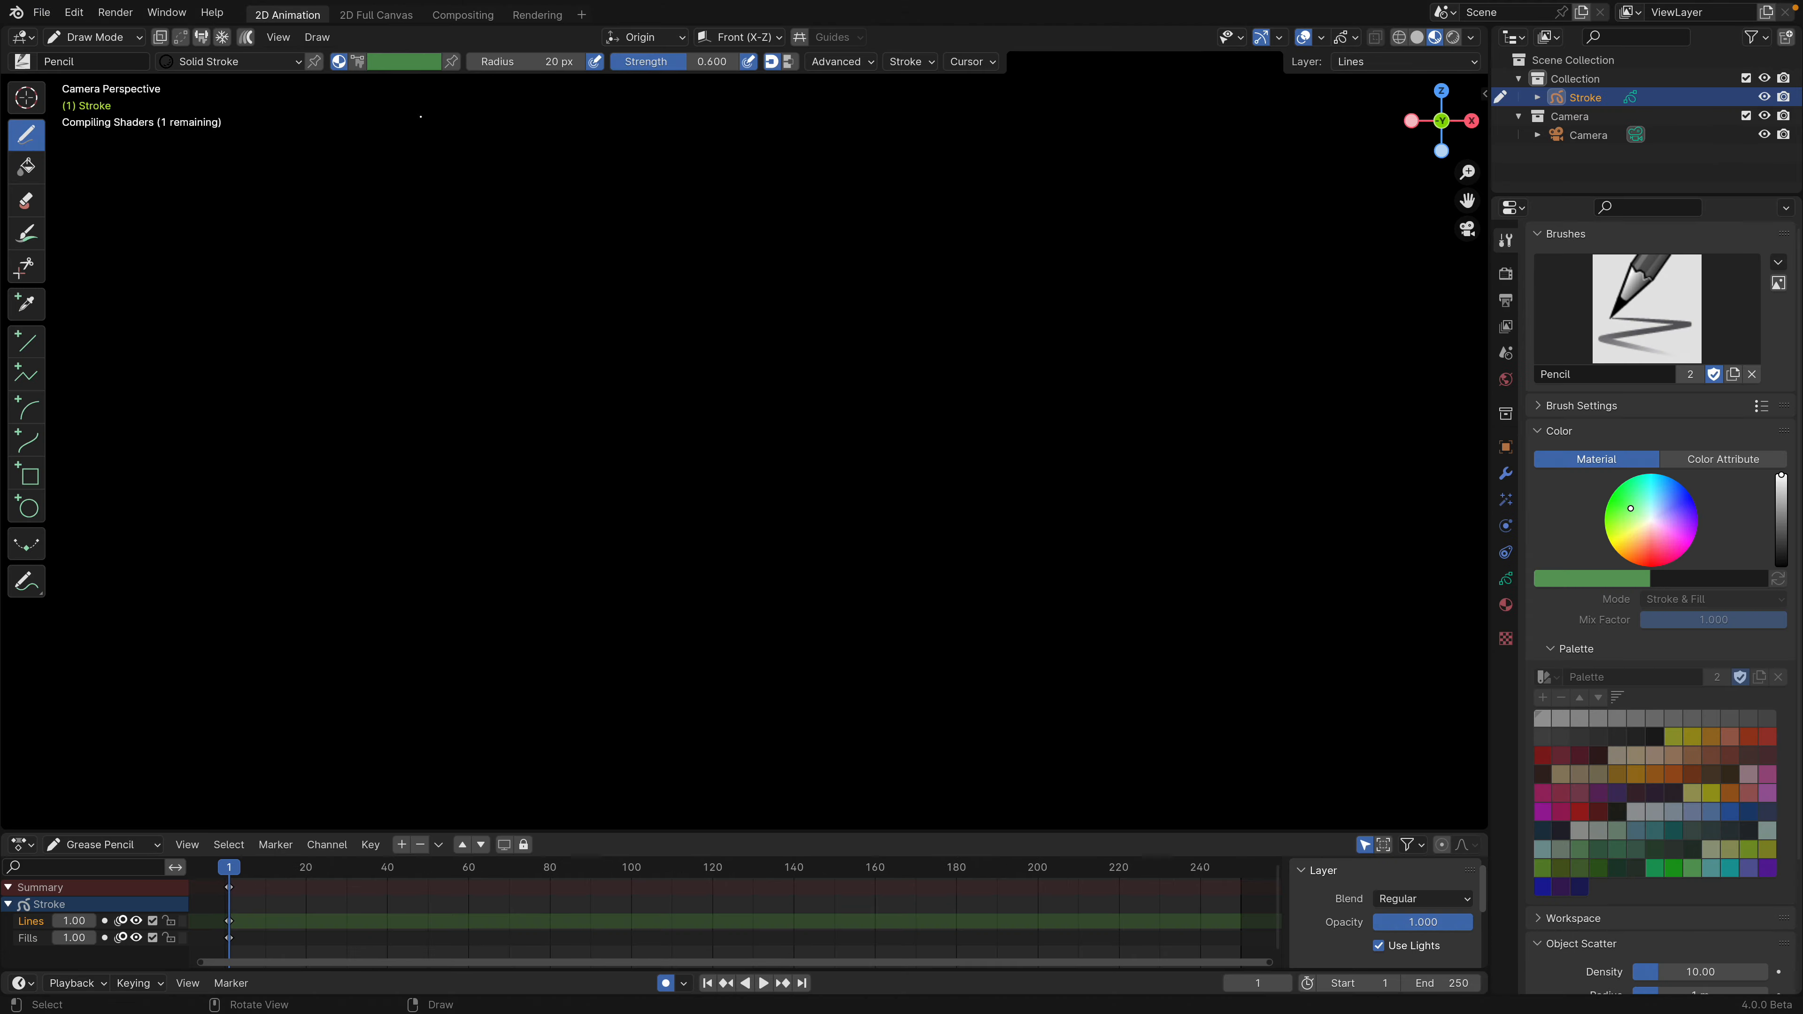
Set the Pencil brush radius to 93 px and its strength to 1.000.
right_click(661, 337)
drag(573, 328, 598, 329)
drag(699, 354, 788, 353)
drag(603, 331, 624, 333)
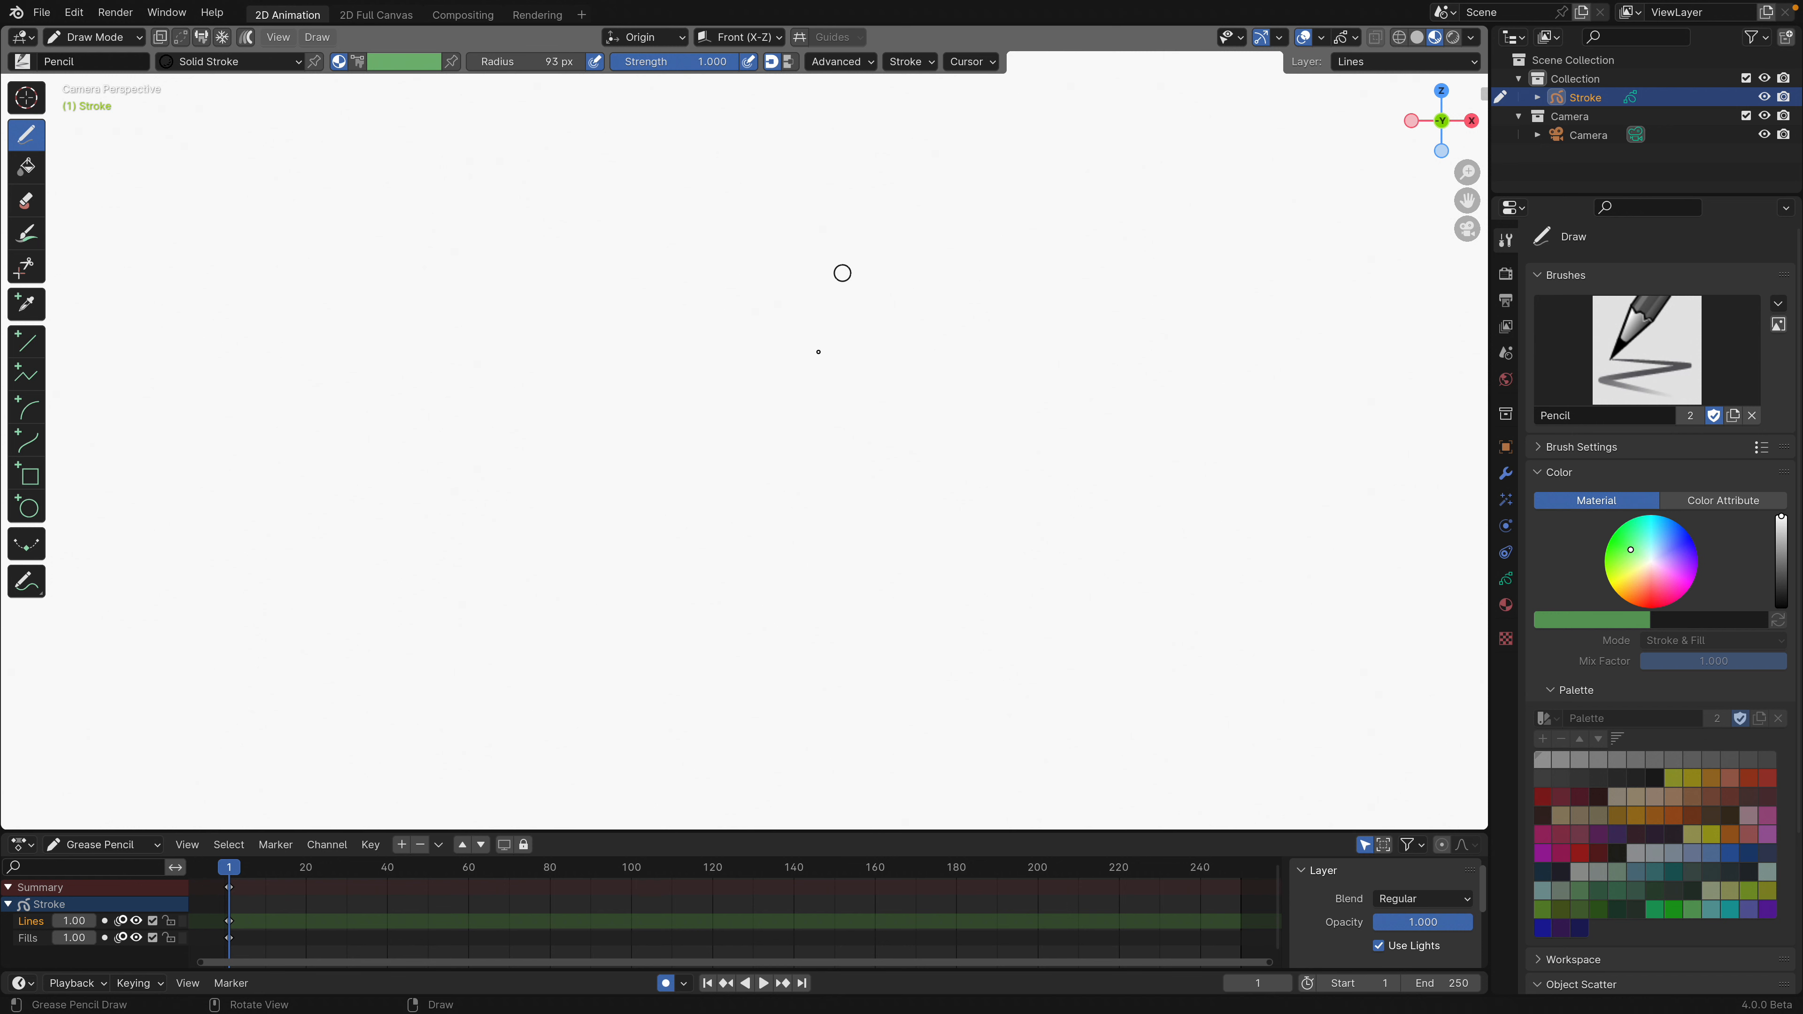
Set the output resolution to 512 px in both X and Y for a square canvas.
scroll(732, 355, down, 1)
scroll(730, 355, up, 1)
scroll(665, 333, down, 2)
scroll(670, 328, up, 1)
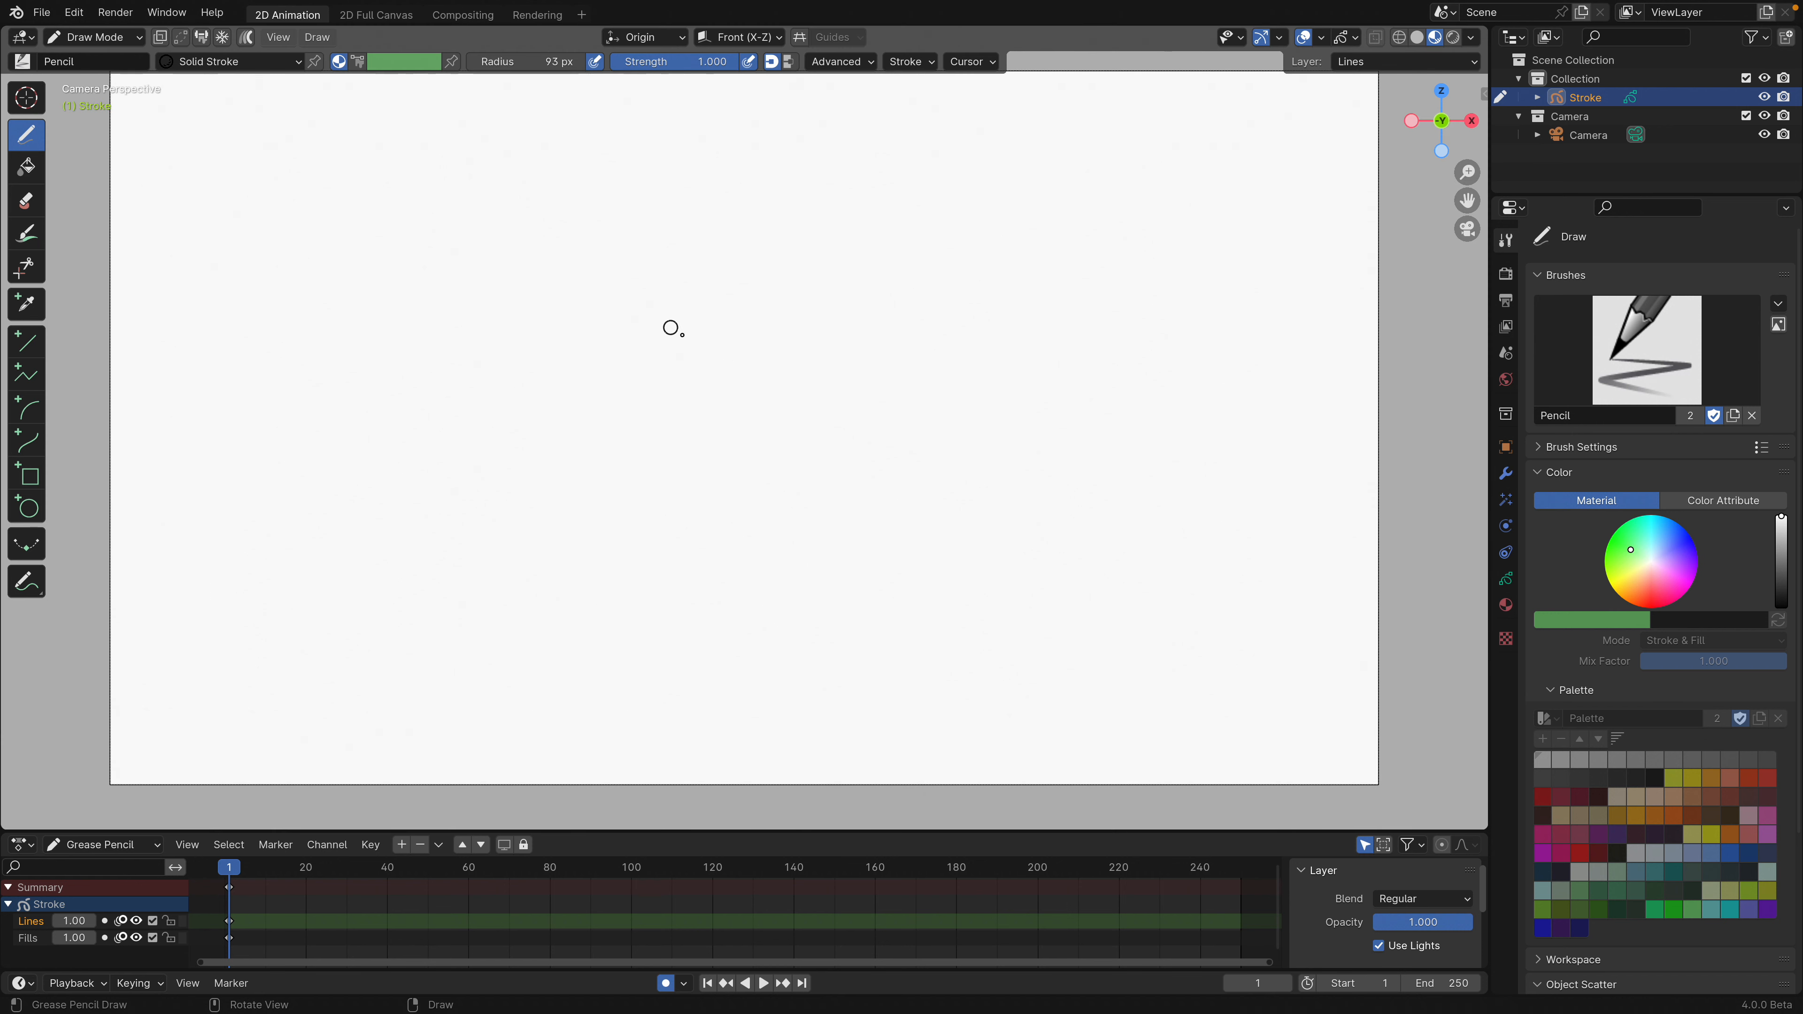
click(1506, 273)
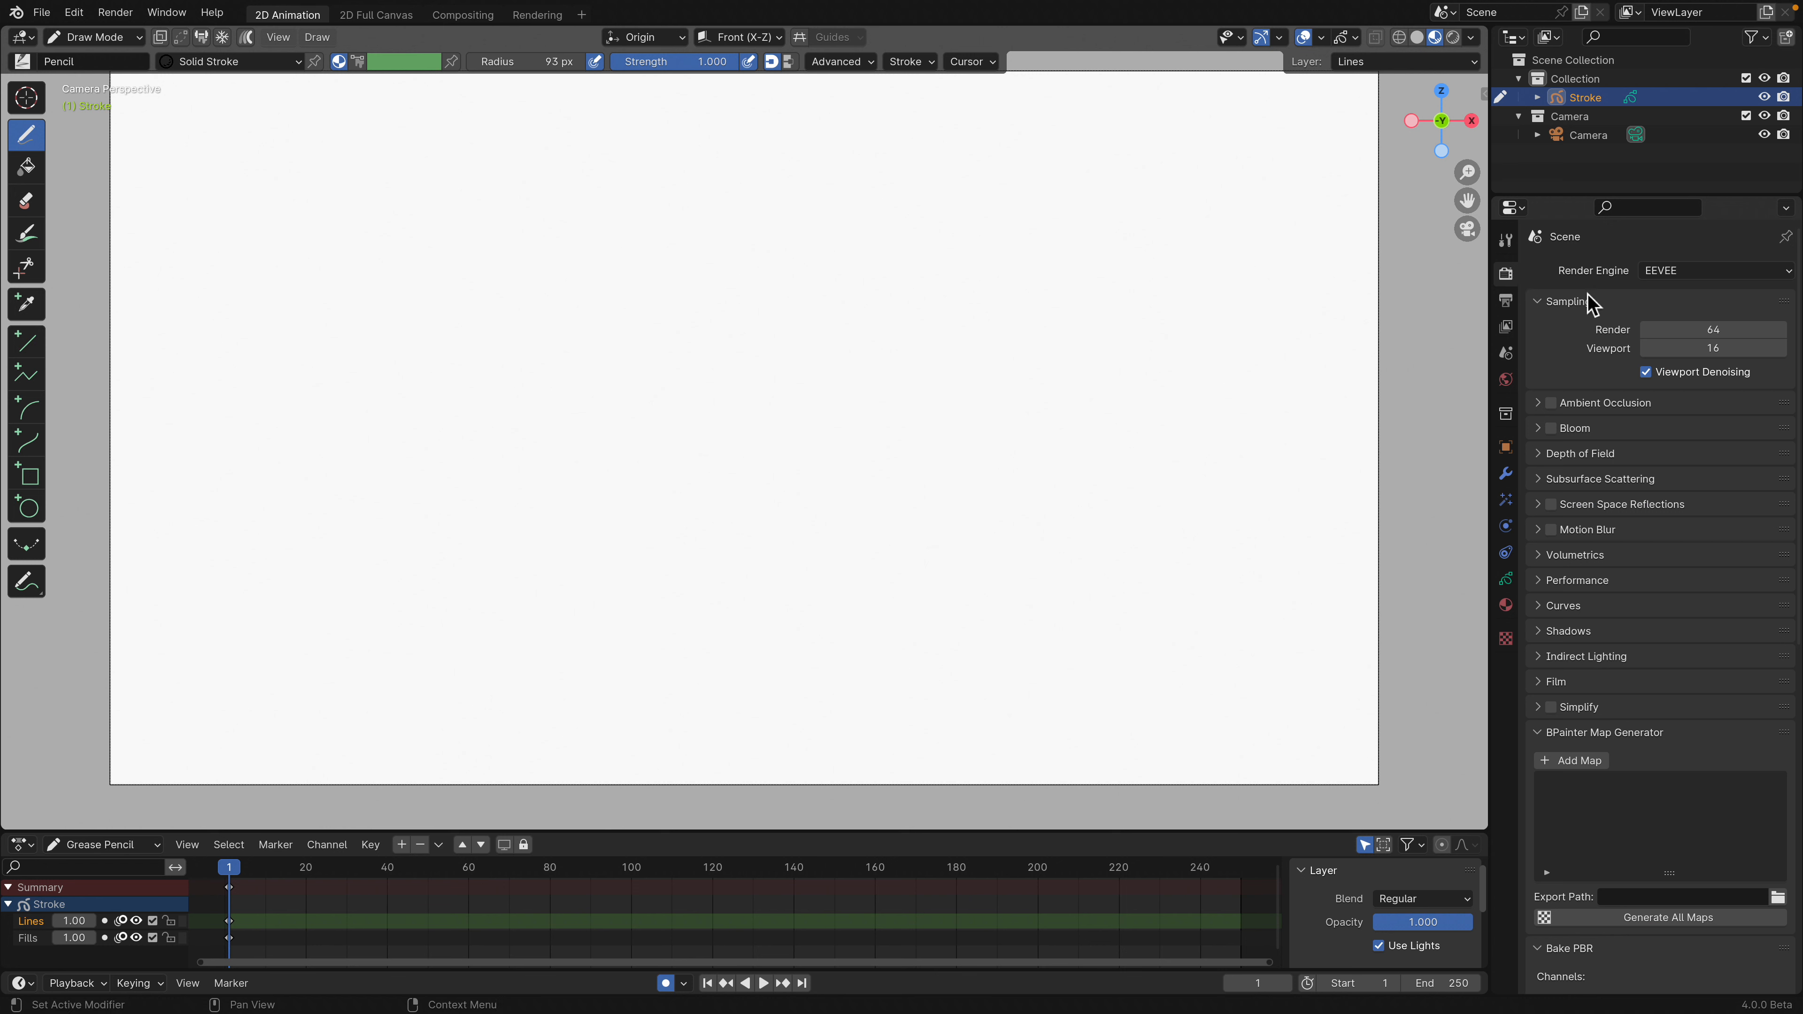
click(1506, 300)
click(1689, 296)
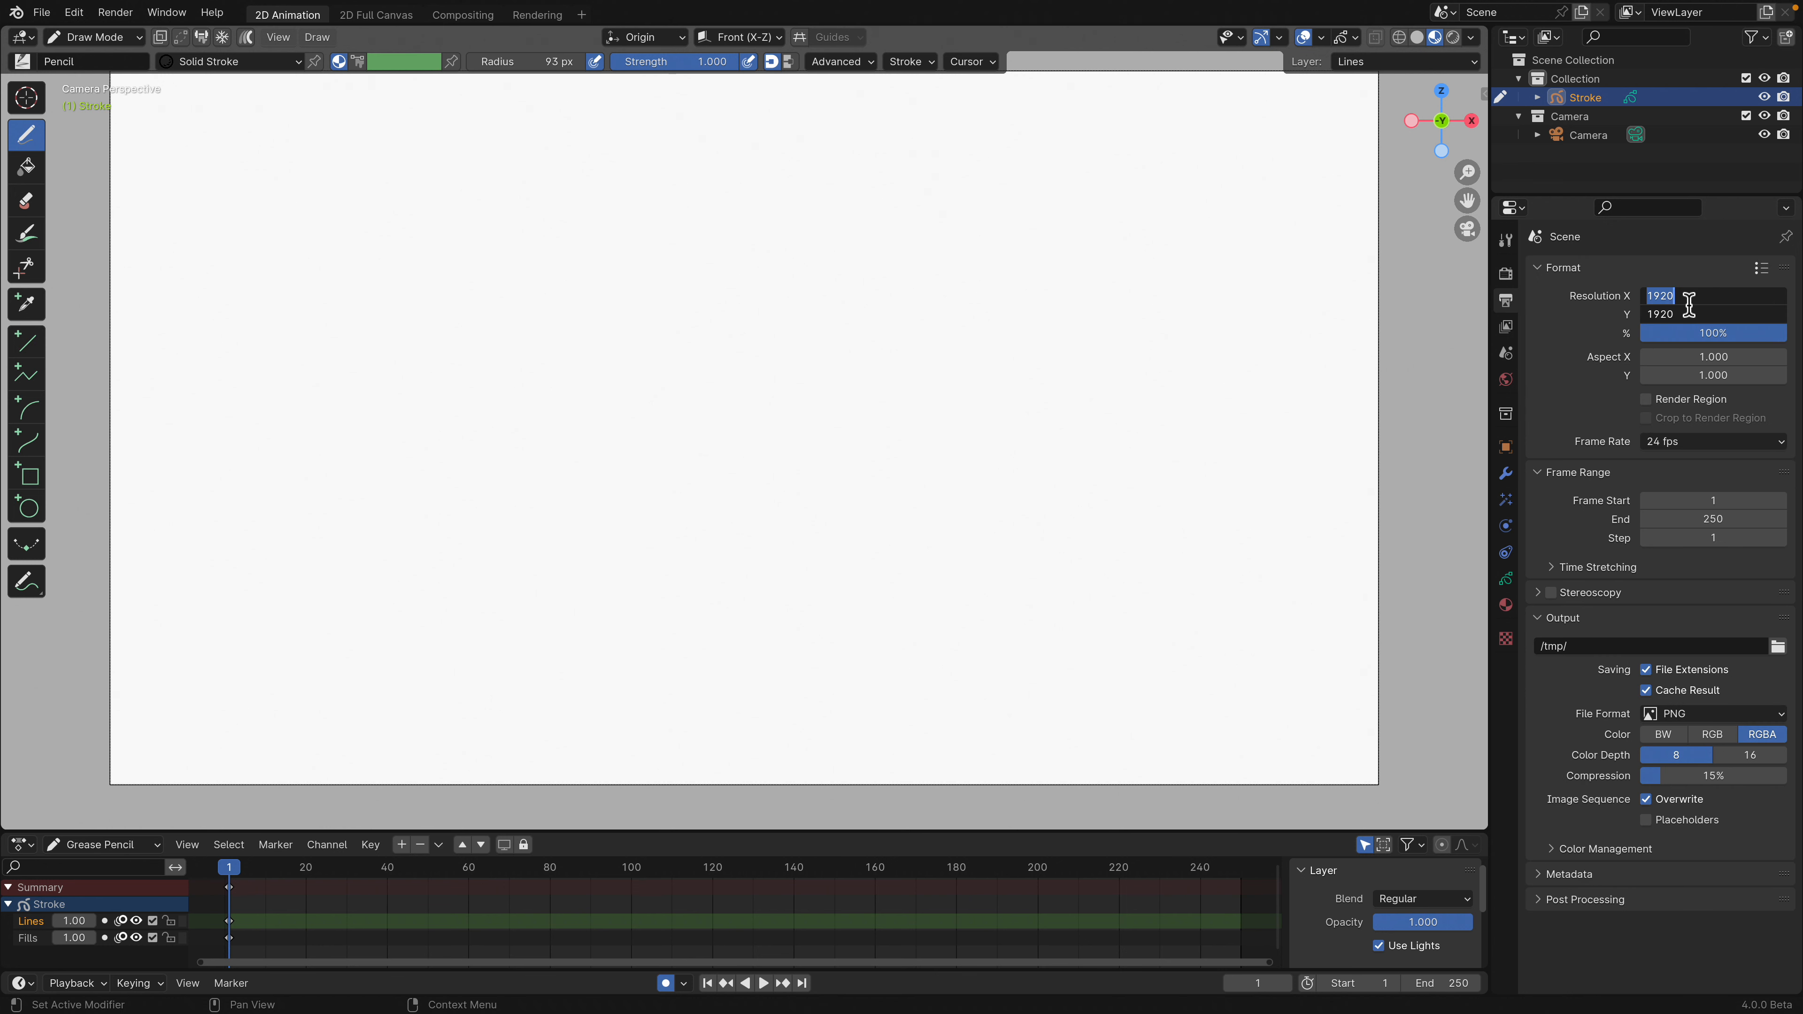
text(512)
key(Return)
Draw a rounded cat head outline with two pointed ears in the upper half of the canvas.
scroll(881, 371, down, 5)
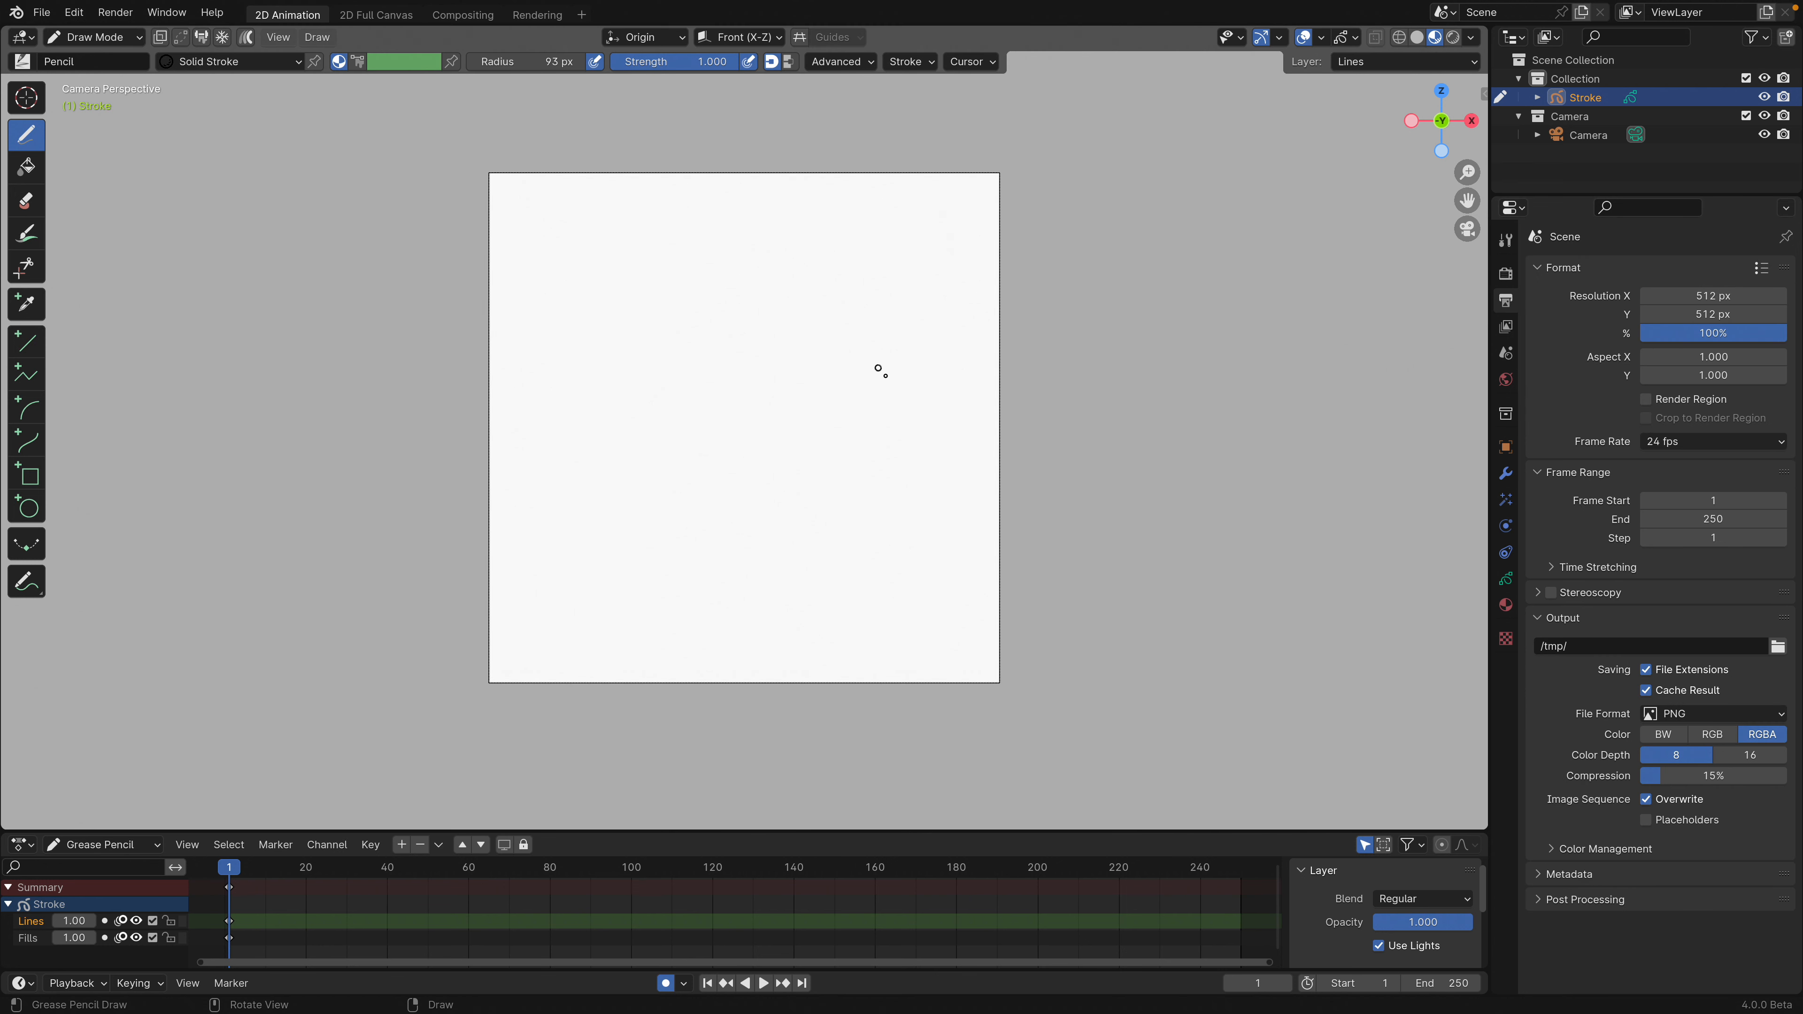
scroll(834, 404, up, 2)
scroll(834, 404, down, 1)
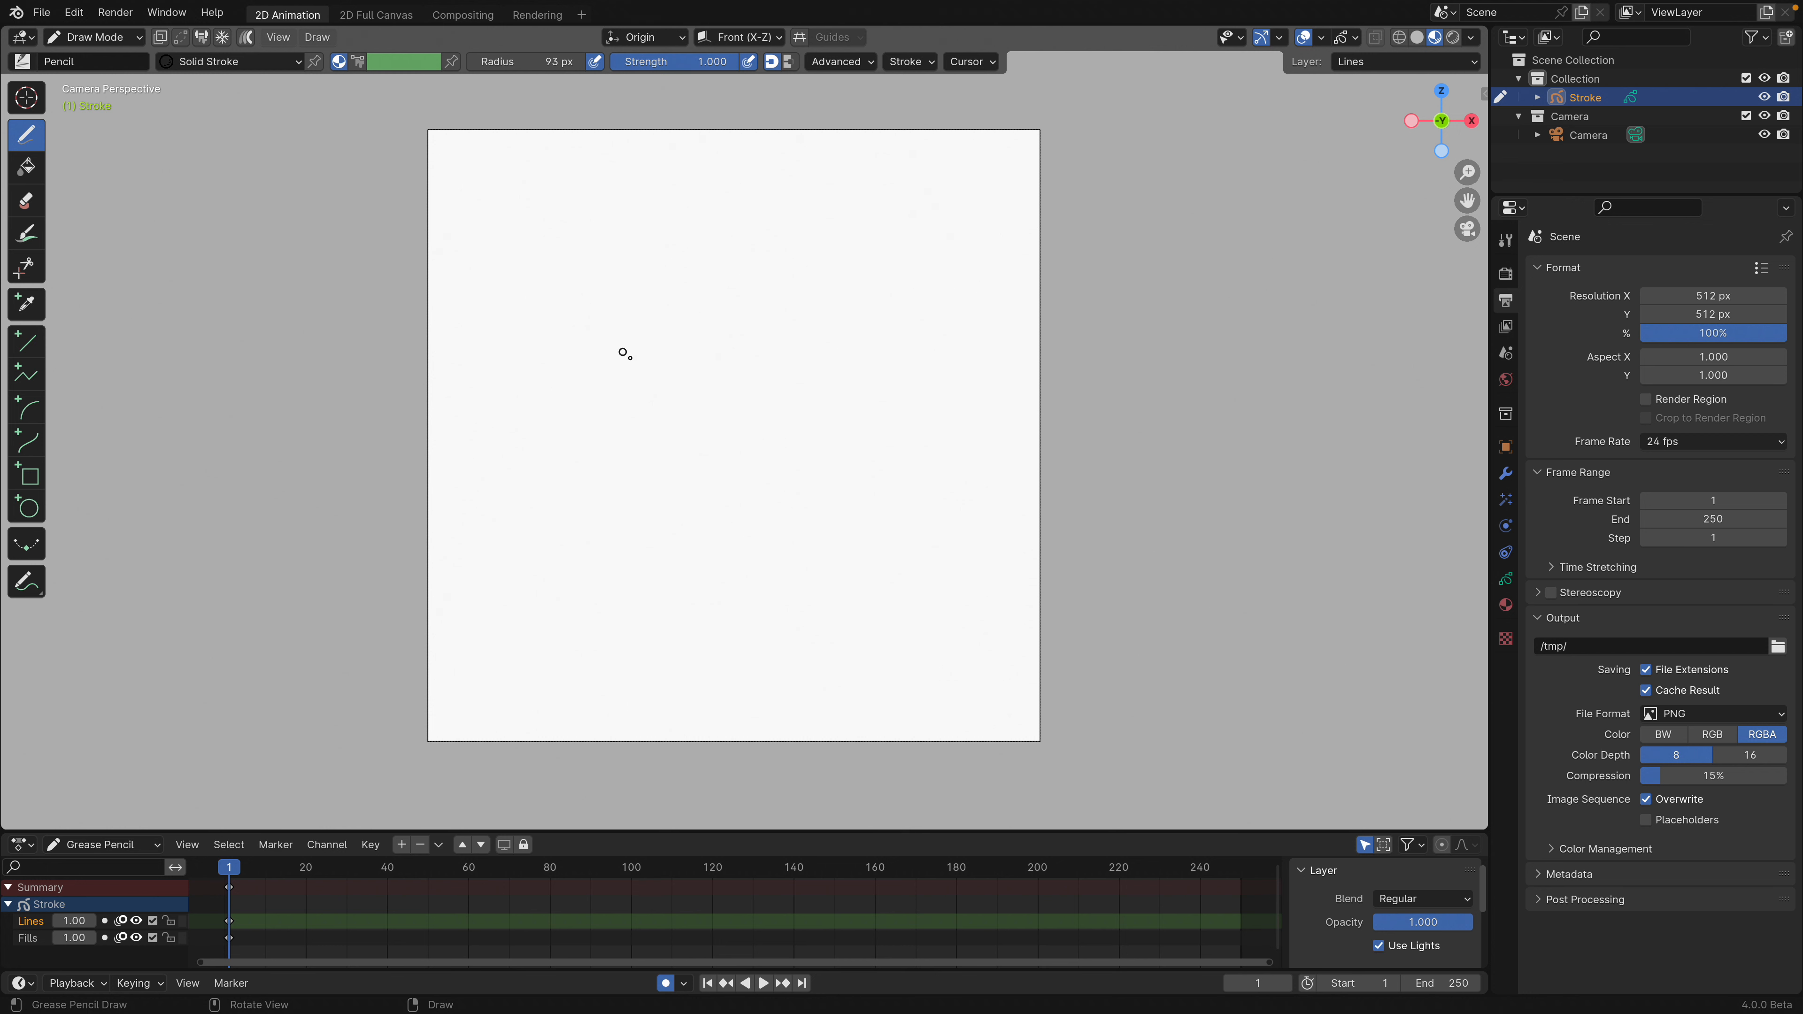
drag(565, 325, 587, 444)
mouse_move(566, 309)
mouse_down()
mouse_move(625, 276)
mouse_move(845, 319)
mouse_move(848, 360)
mouse_up()
mouse_move(577, 451)
mouse_down()
mouse_move(671, 485)
mouse_move(858, 405)
mouse_move(852, 290)
mouse_up()
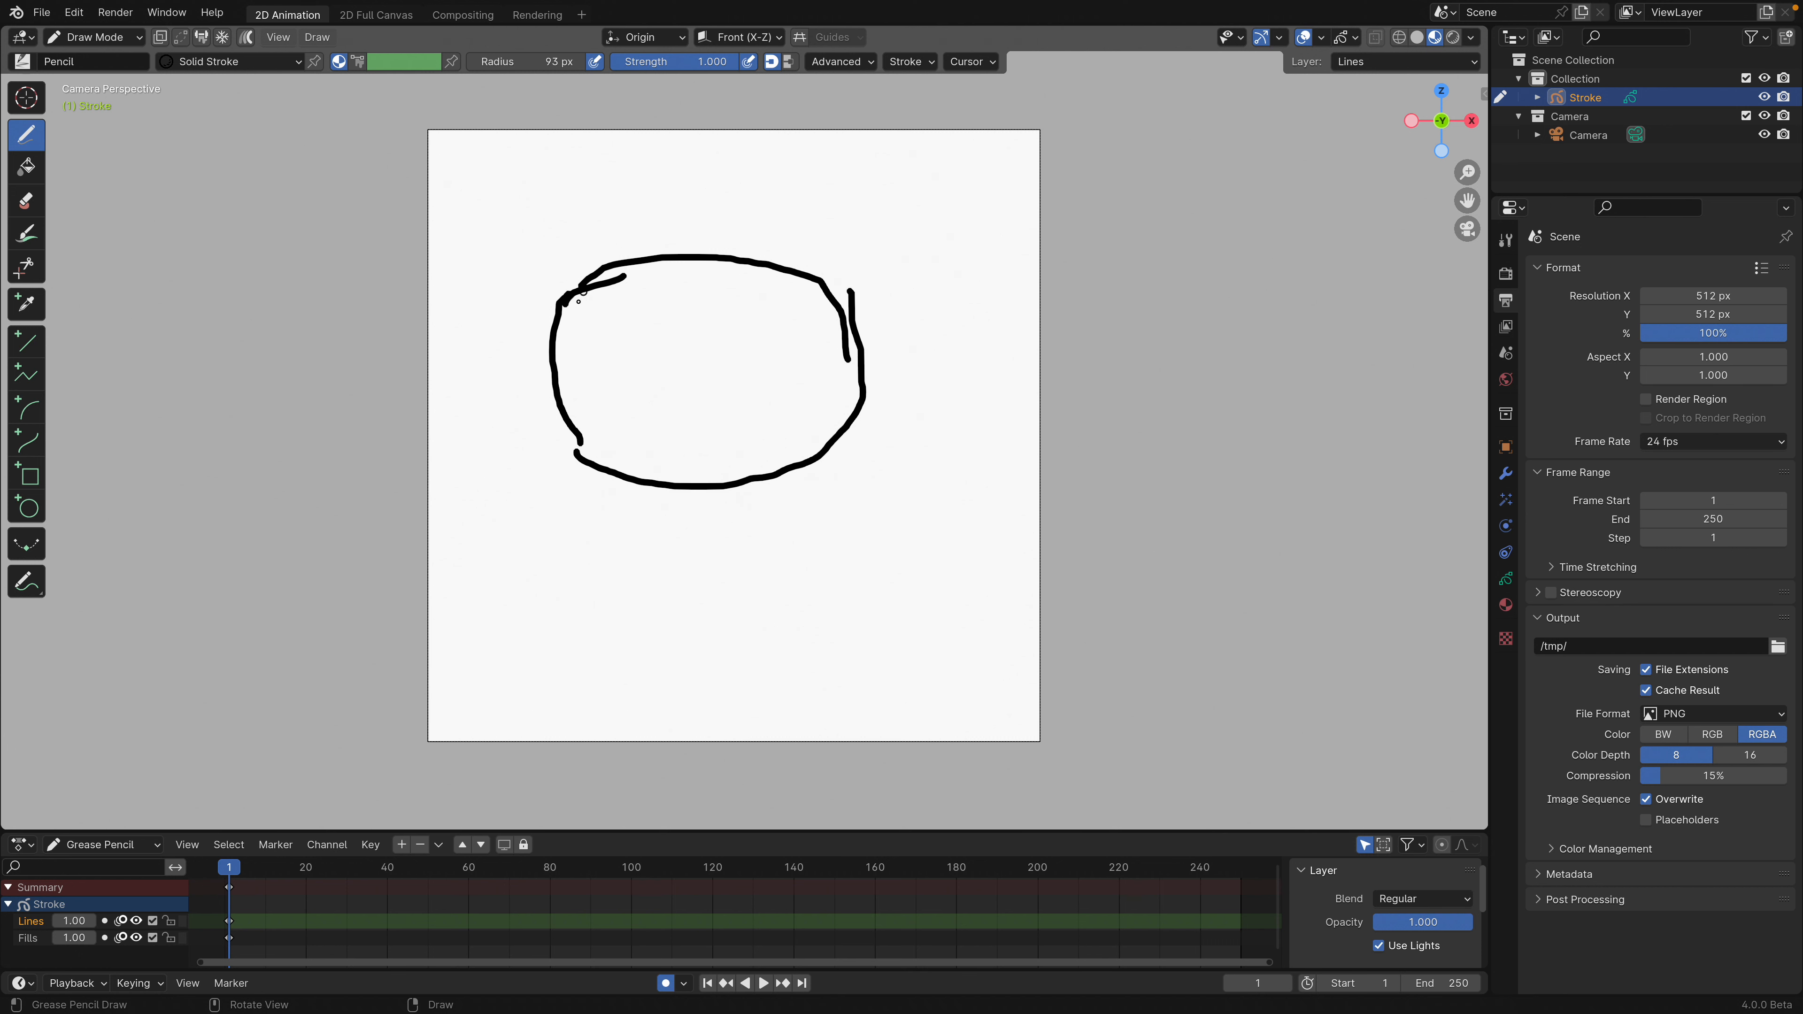
drag(567, 295, 622, 253)
drag(774, 266, 849, 297)
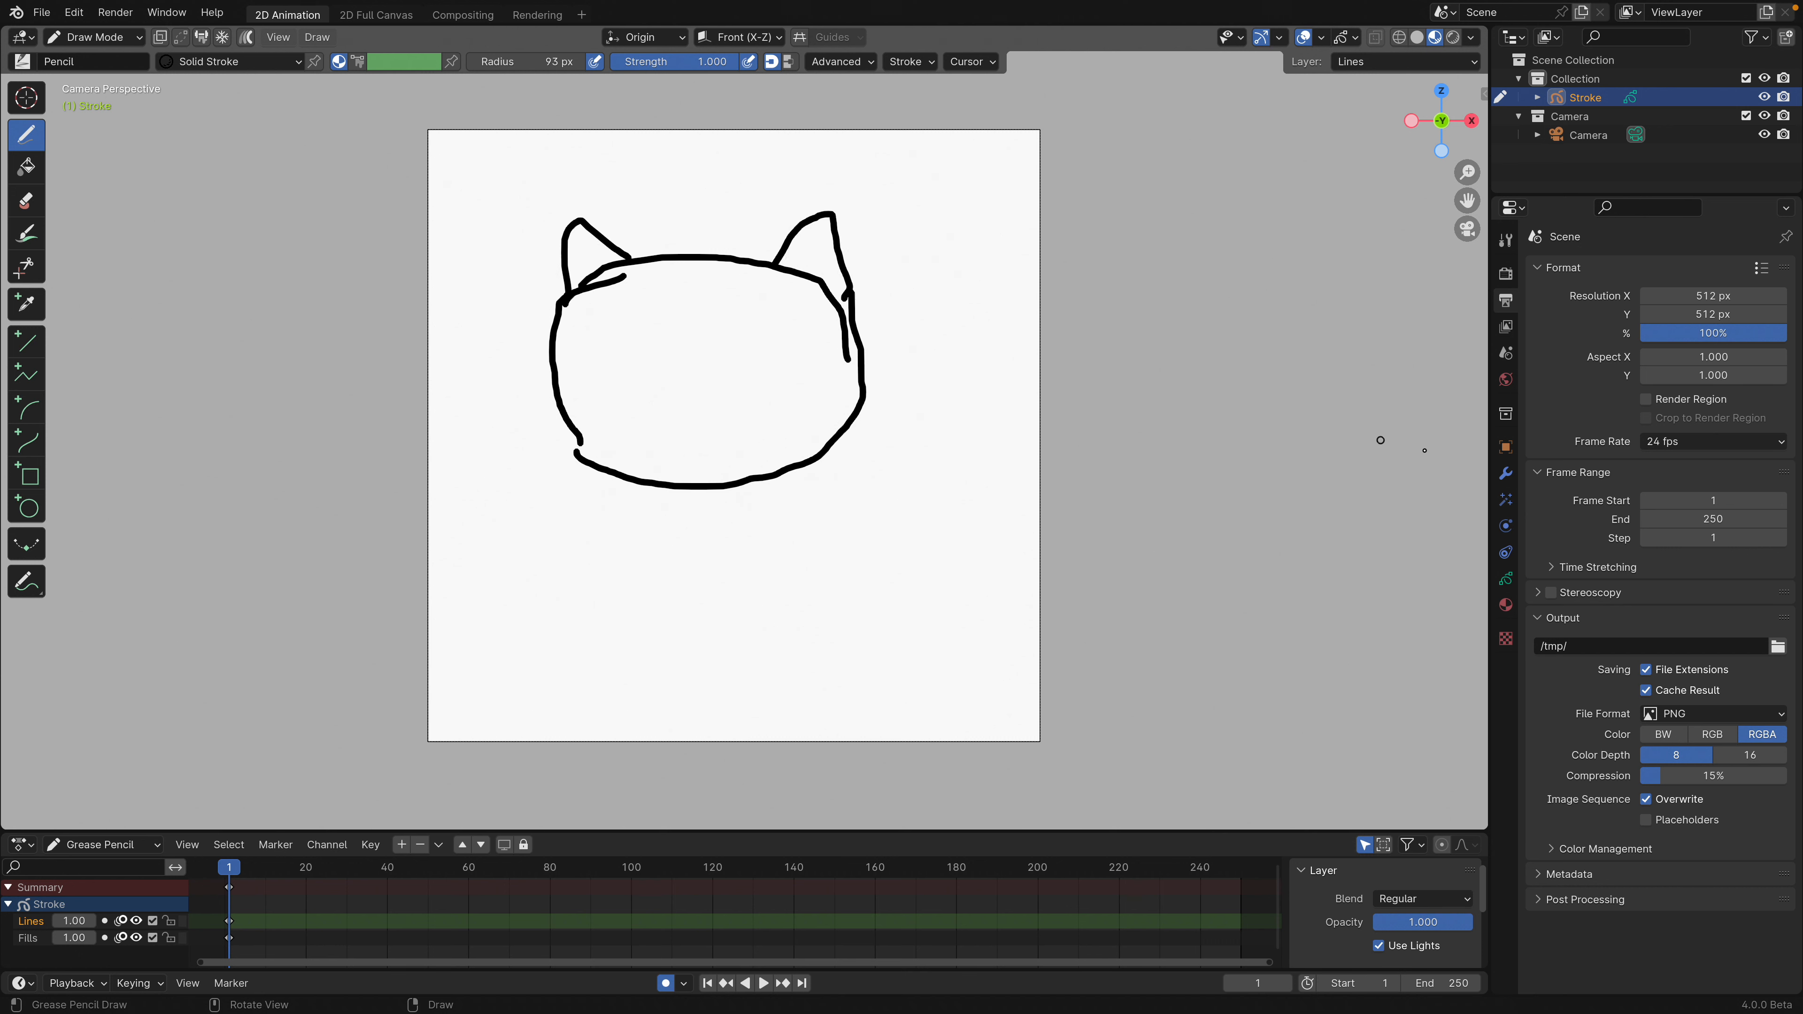
Add a Mirror modifier to the Stroke object.
click(1505, 473)
click(1612, 272)
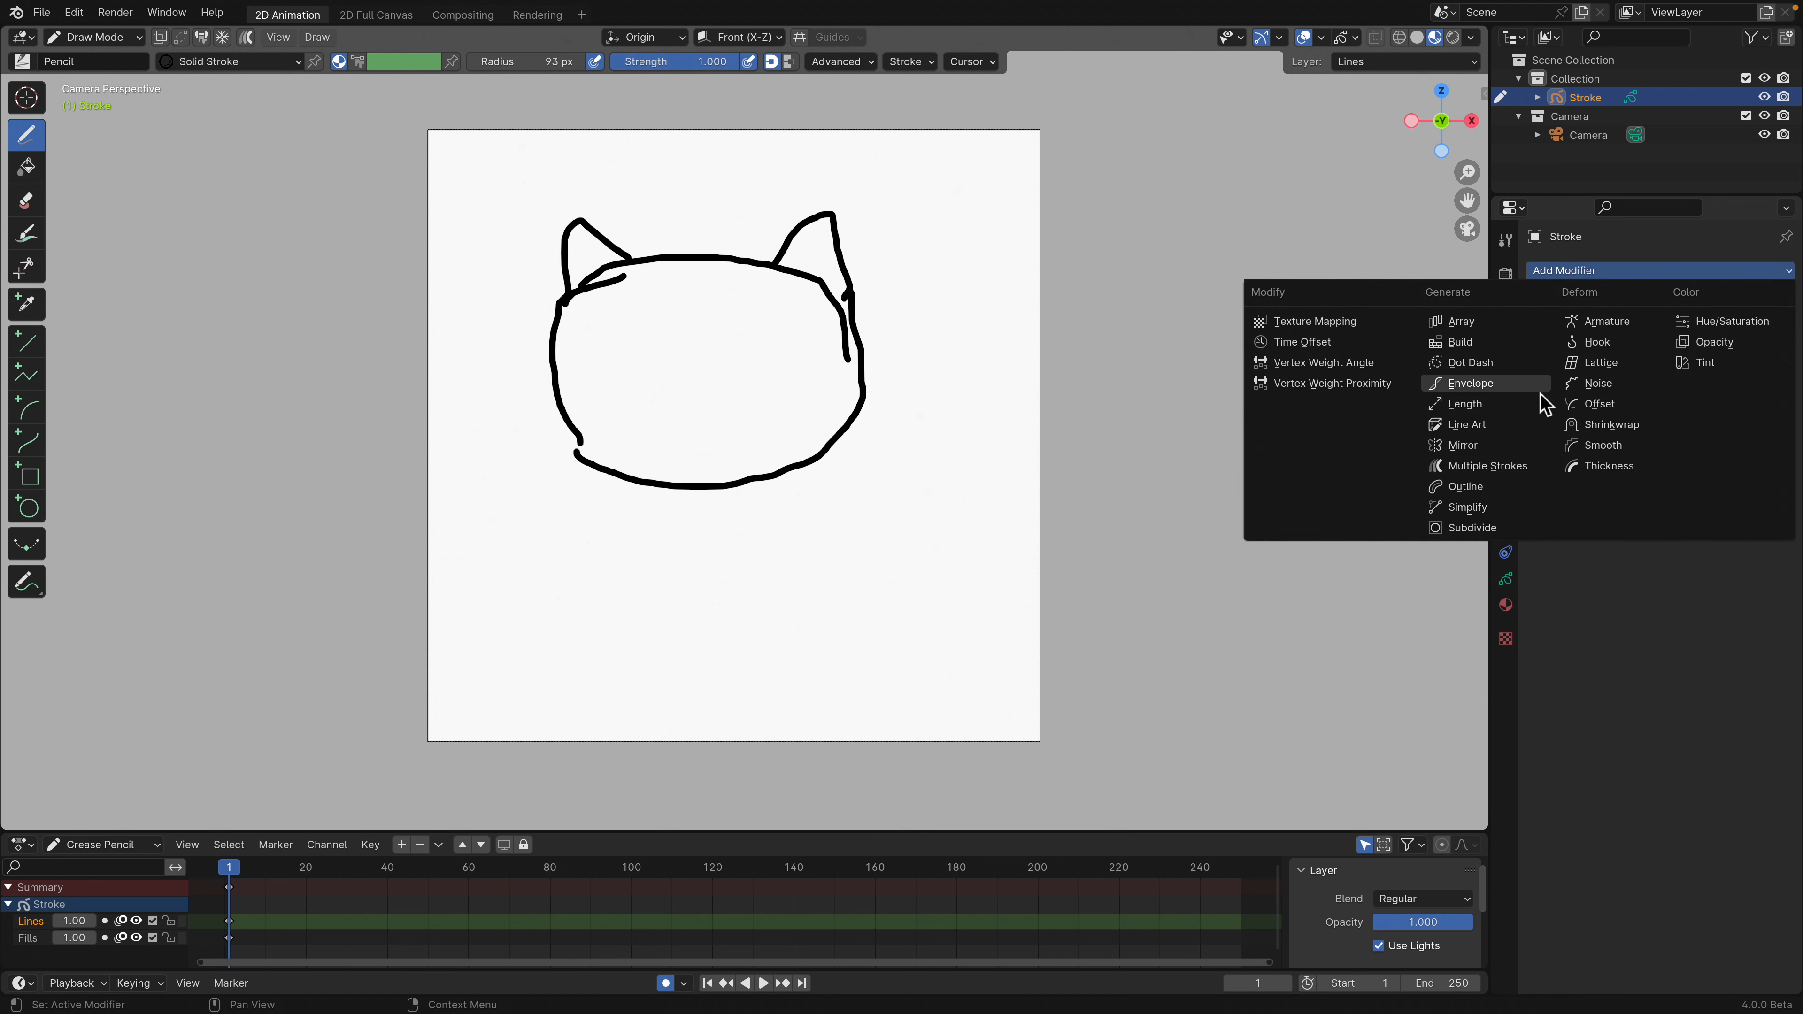
click(1490, 445)
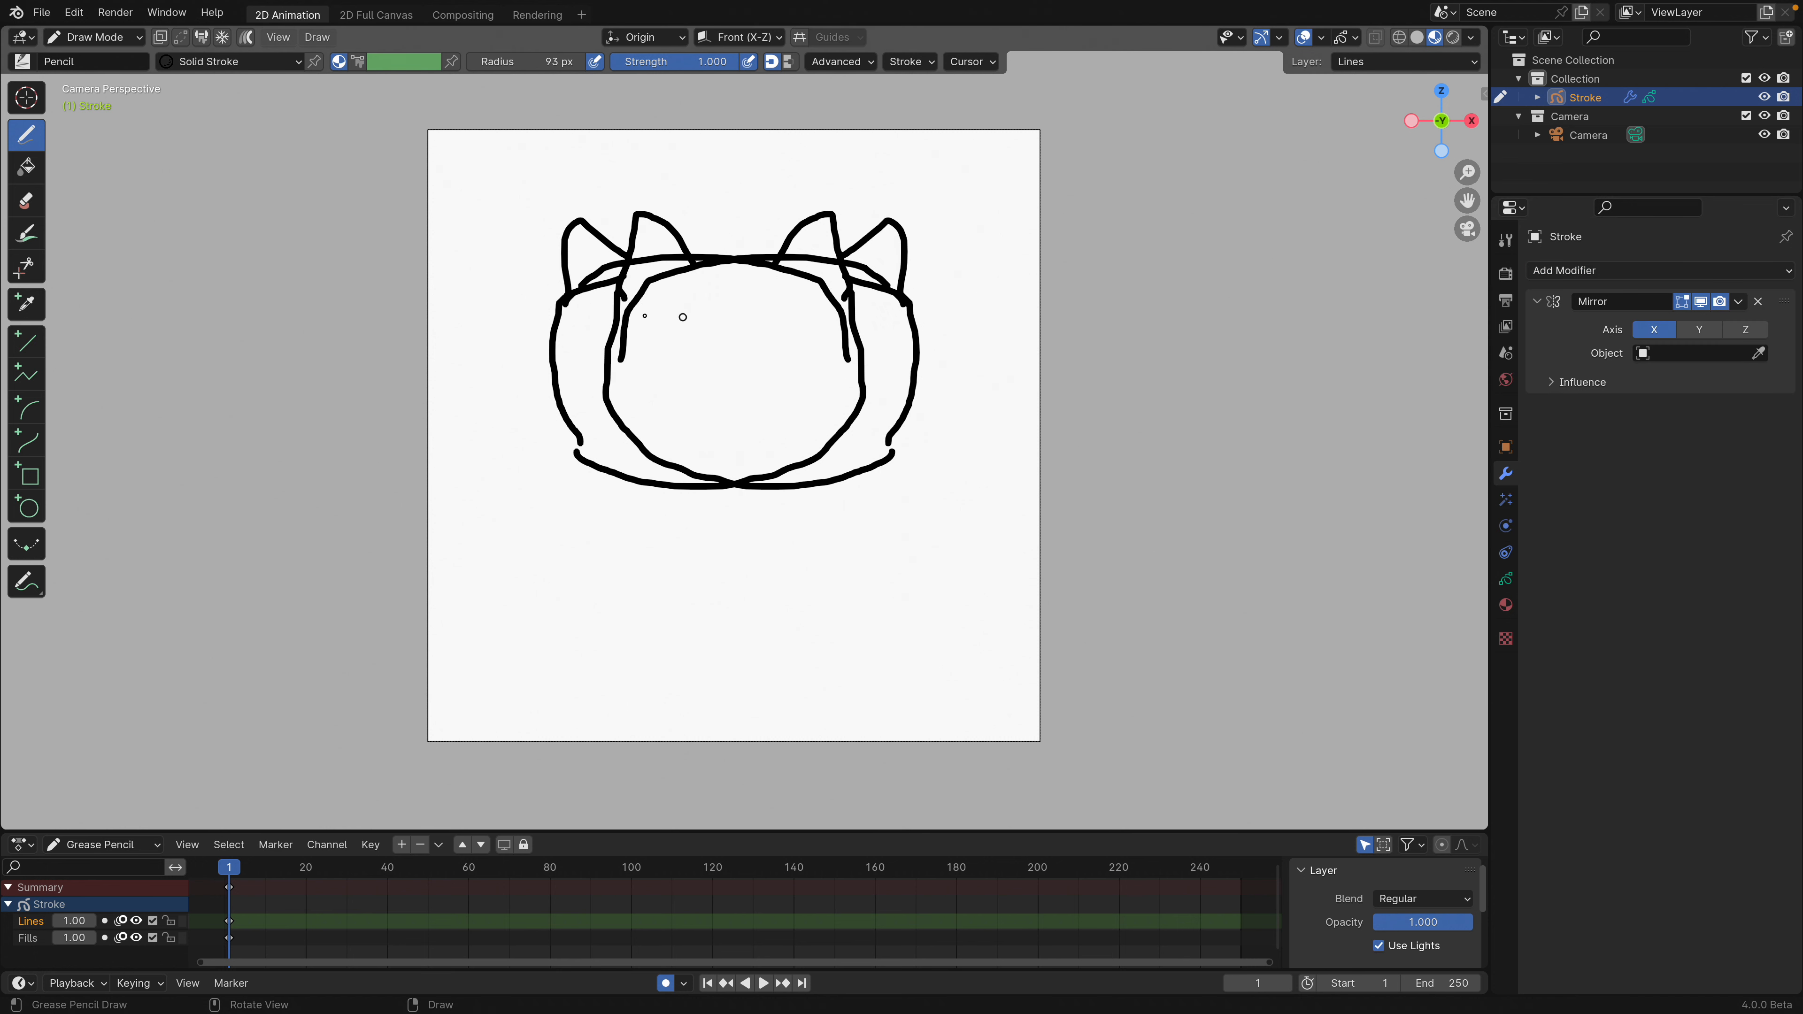
Draw mirrored inner face contours, a chin line and taller pointed ears over the cat head.
mouse_move(602, 291)
mouse_down()
mouse_move(583, 380)
mouse_move(817, 499)
mouse_up()
mouse_move(639, 317)
mouse_down()
mouse_move(855, 298)
mouse_move(888, 326)
mouse_up()
drag(908, 409, 820, 484)
mouse_move(573, 295)
mouse_down()
mouse_move(635, 214)
mouse_move(664, 249)
mouse_up()
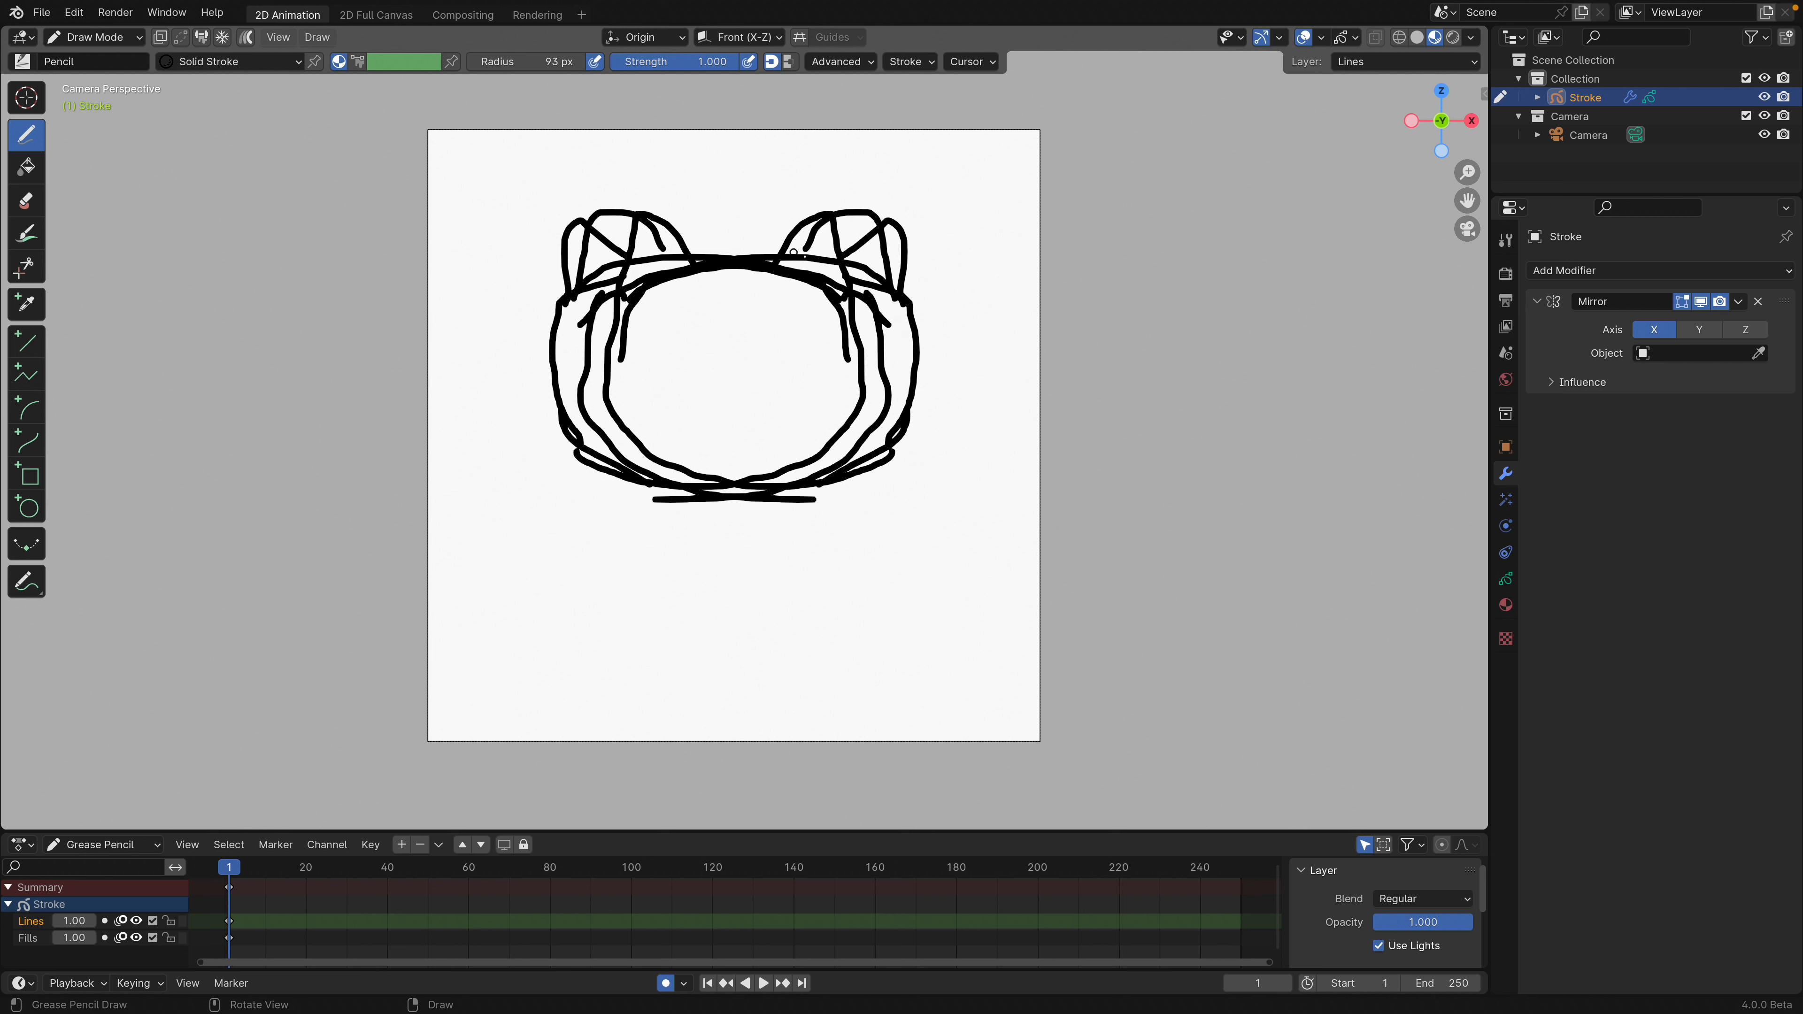
drag(794, 251, 900, 272)
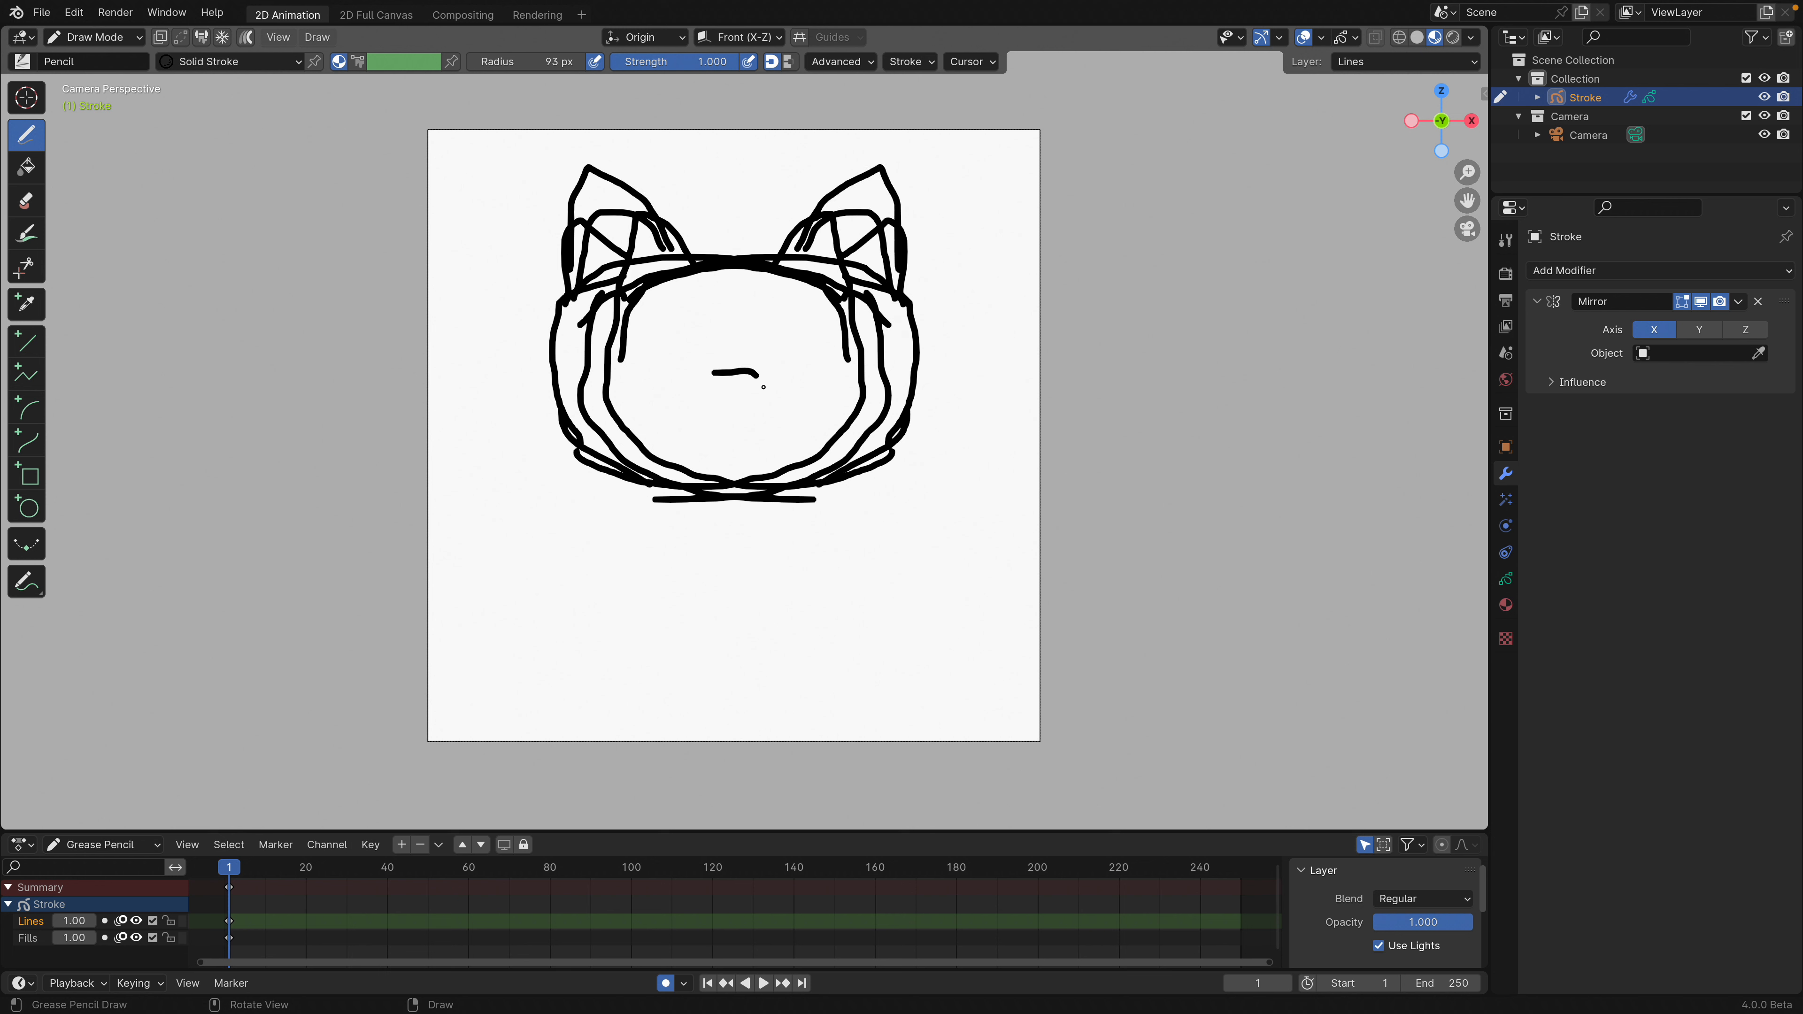
Draw the nose, the mouth and mirrored oval eyes with closed-lid lines inside the face.
drag(763, 387, 726, 384)
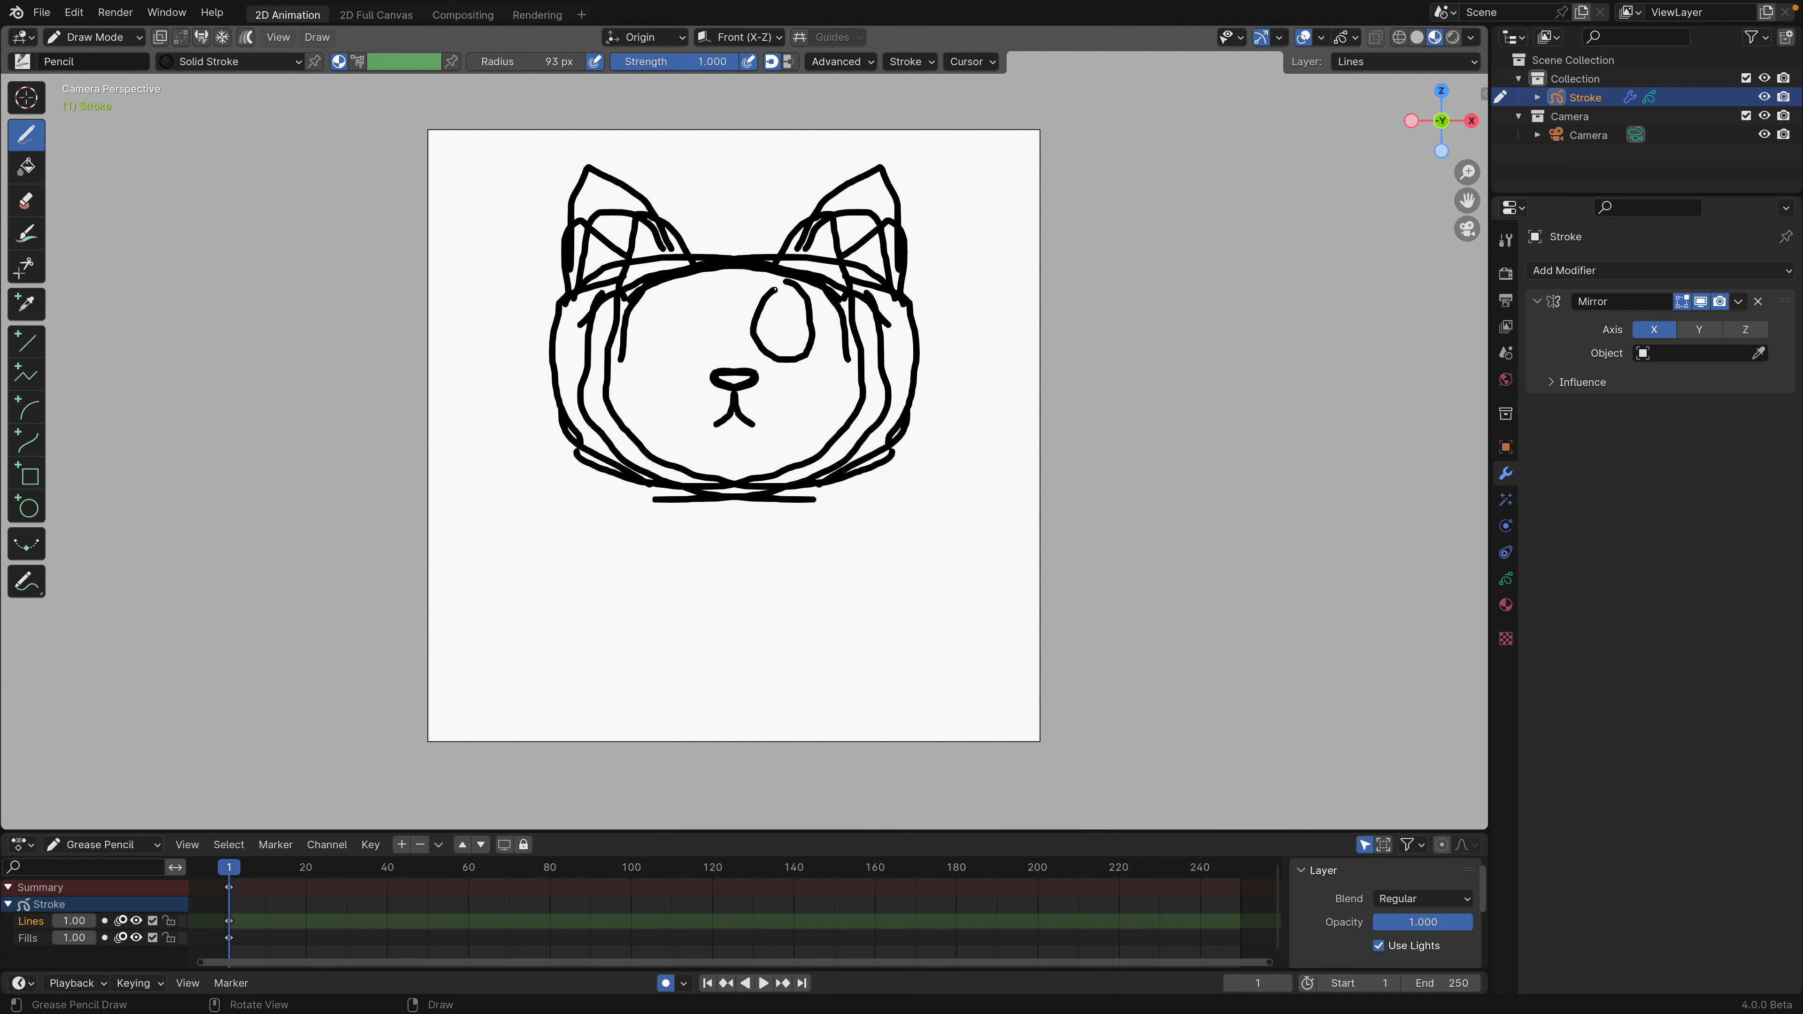
drag(774, 289, 789, 282)
drag(761, 321, 793, 324)
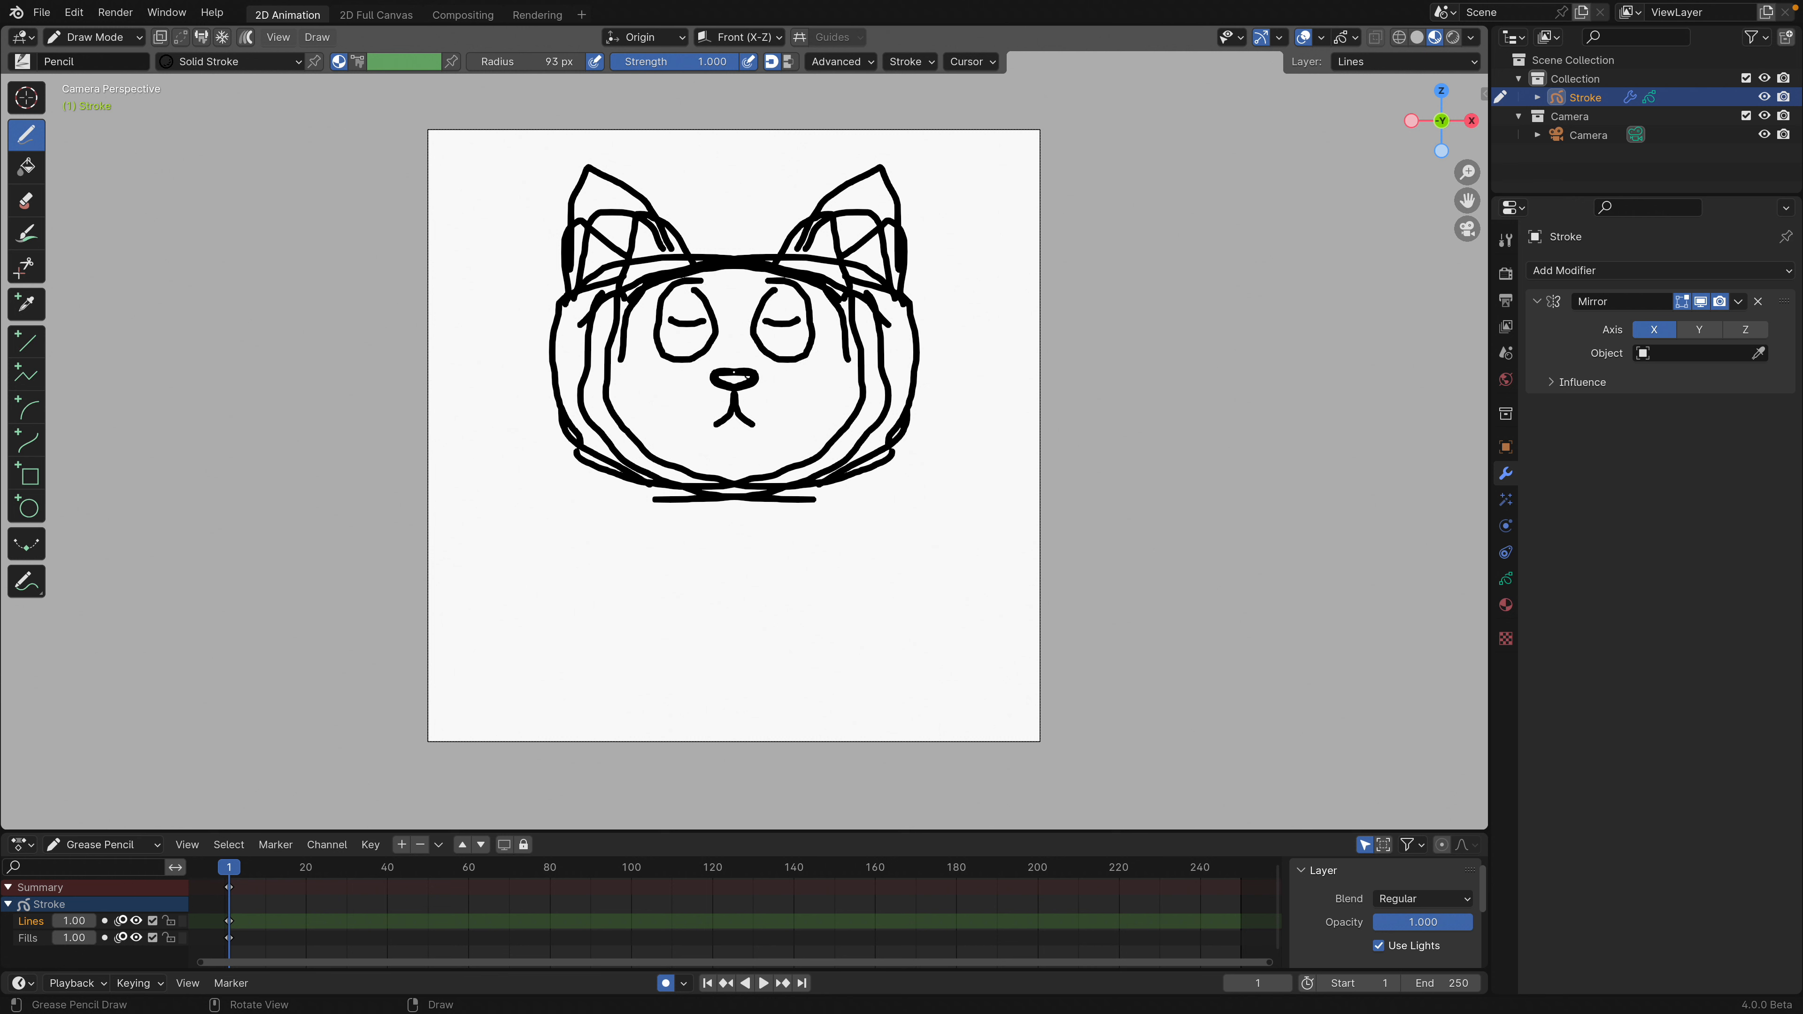
Draw the cat's body below the head with mirrored arms, a collar with a bell, legs and feet.
drag(599, 510, 575, 556)
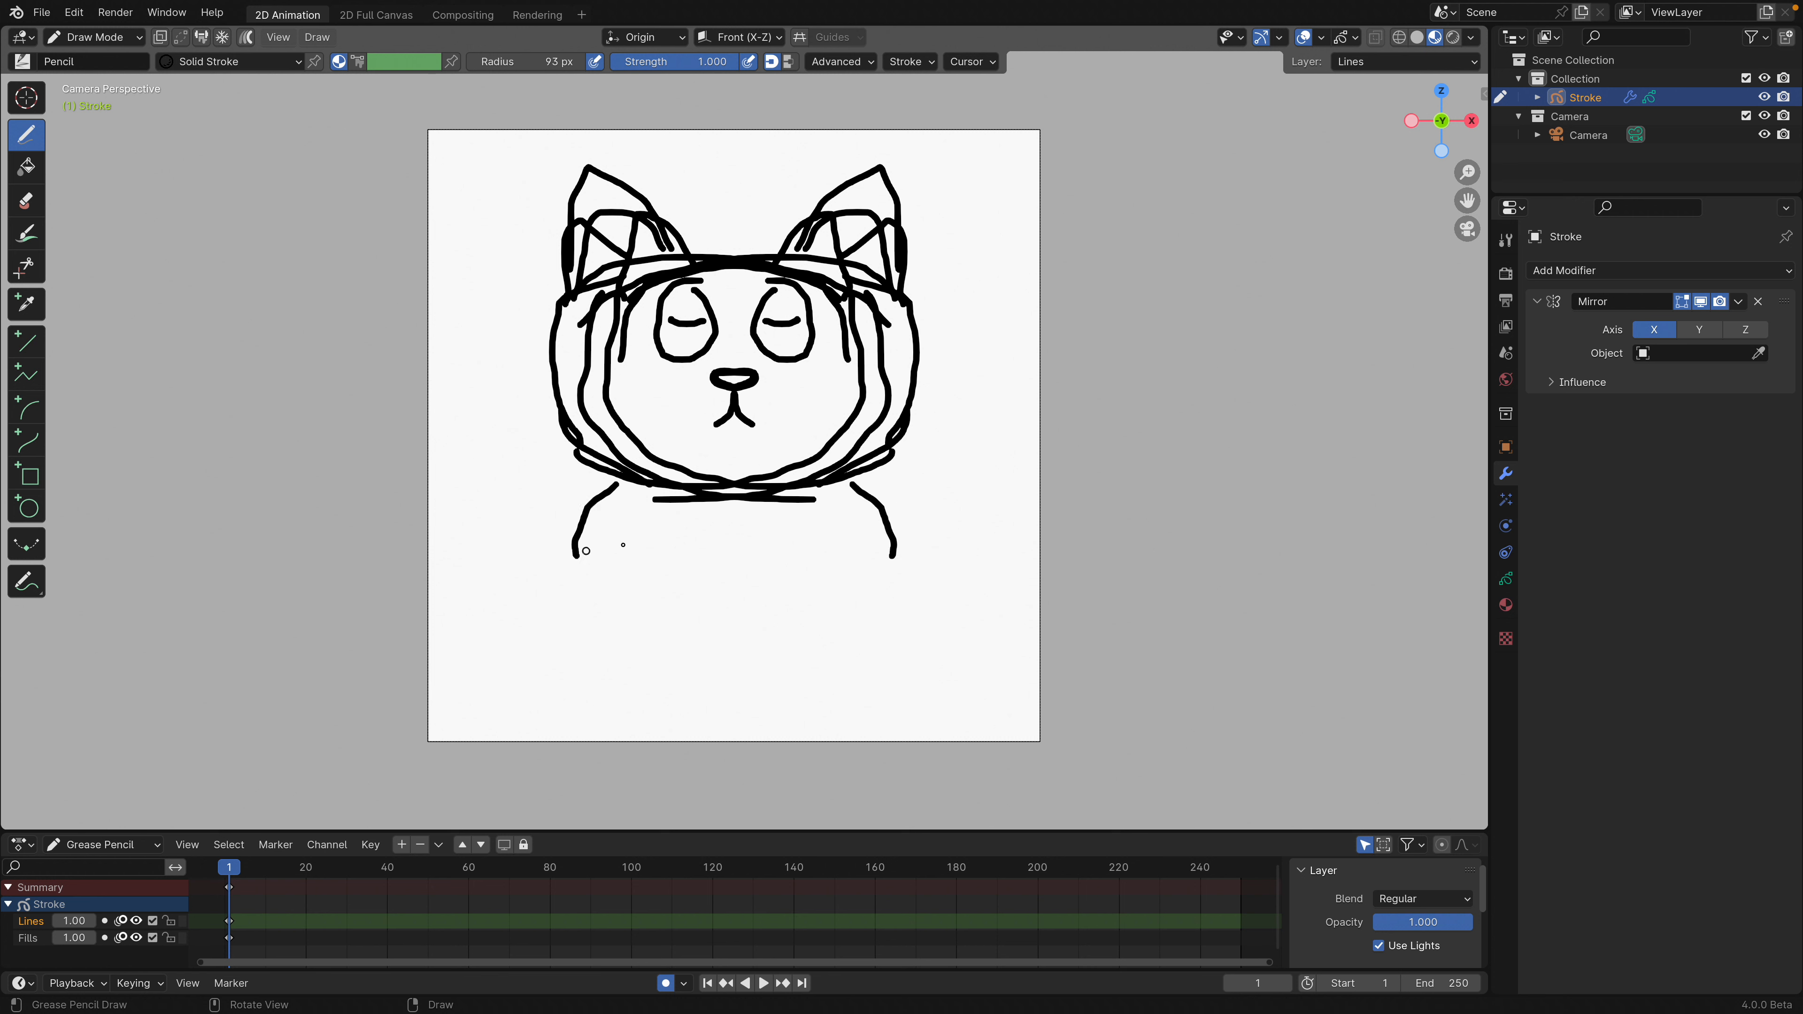
mouse_move(638, 501)
mouse_down()
mouse_move(620, 604)
mouse_move(699, 657)
mouse_up()
mouse_move(834, 508)
mouse_down()
mouse_move(865, 624)
mouse_move(781, 666)
mouse_up()
mouse_move(638, 510)
mouse_down()
mouse_move(789, 532)
mouse_move(806, 513)
mouse_up()
mouse_move(814, 509)
mouse_down()
mouse_move(769, 534)
mouse_move(616, 506)
mouse_move(581, 612)
mouse_up()
mouse_move(583, 545)
mouse_down()
mouse_move(640, 690)
mouse_move(609, 695)
mouse_up()
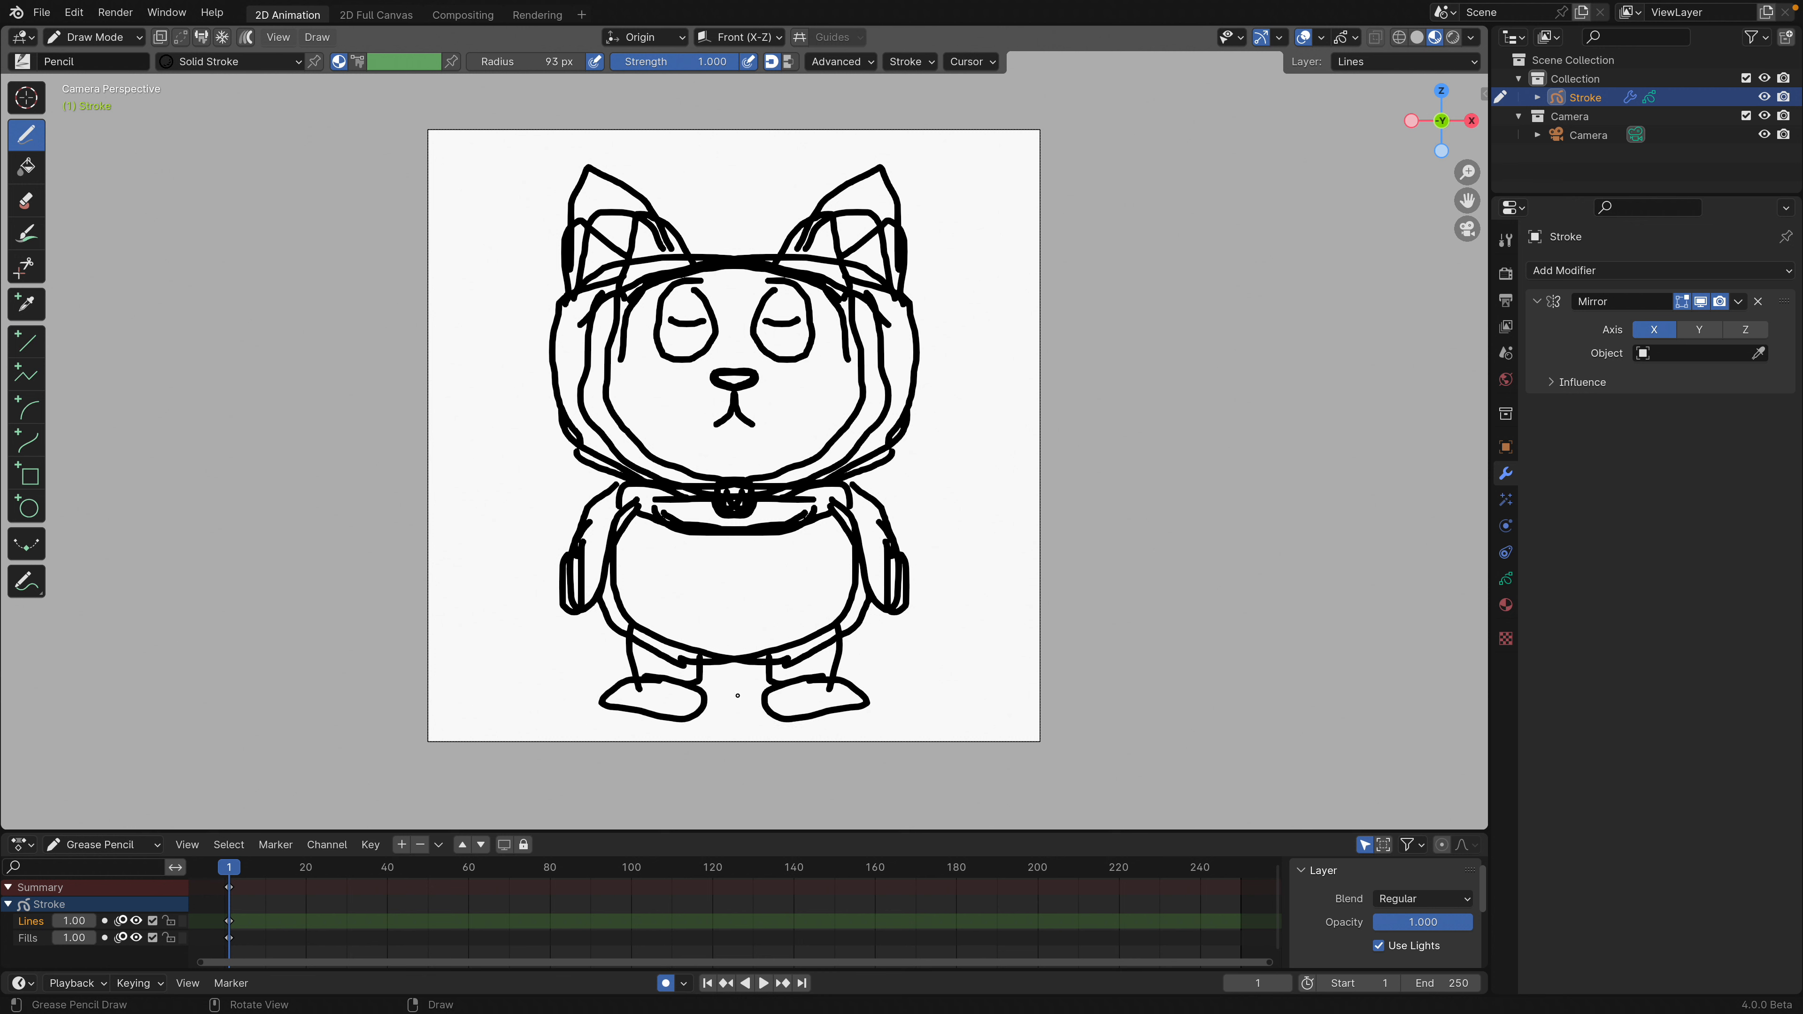
mouse_move(776, 721)
mouse_down()
mouse_move(865, 711)
mouse_move(813, 723)
mouse_up()
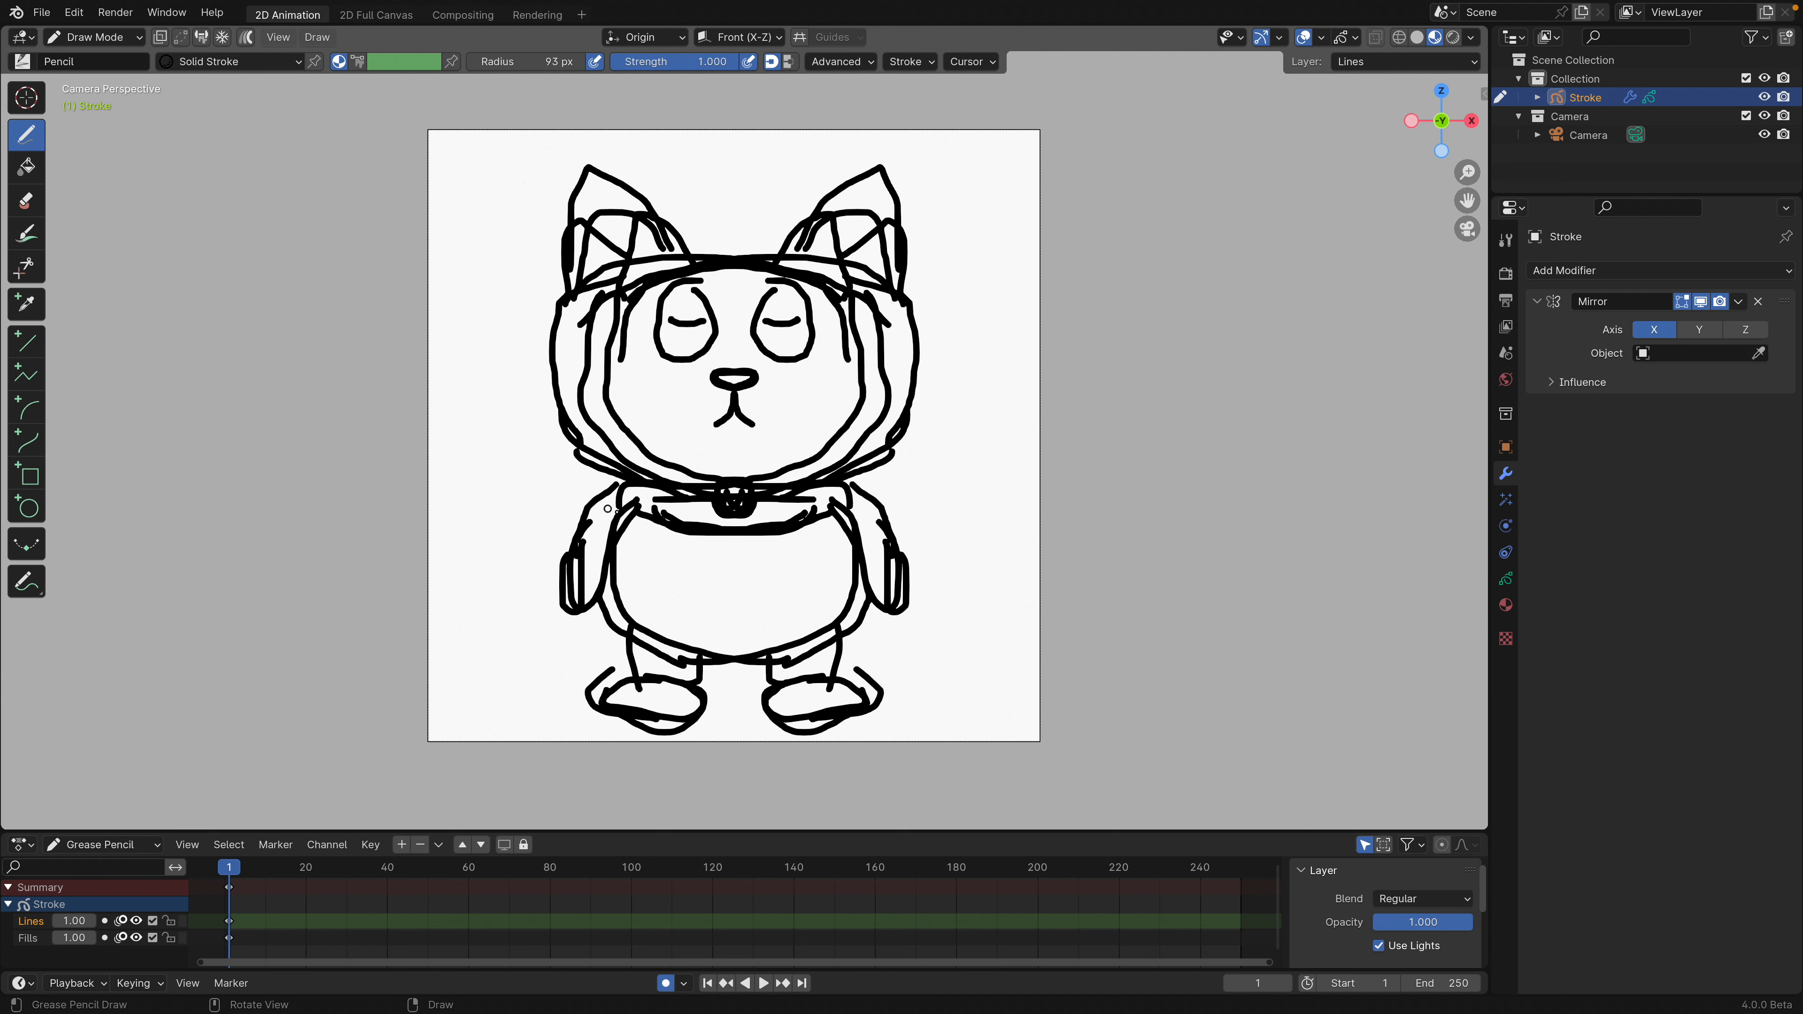
Add a belly pocket, cheek patches, round side pieces on the head and extra inner ear lines.
mouse_move(680, 538)
mouse_down()
mouse_move(816, 554)
mouse_move(678, 534)
mouse_up()
mouse_move(628, 382)
mouse_down()
mouse_move(656, 427)
mouse_move(662, 383)
mouse_up()
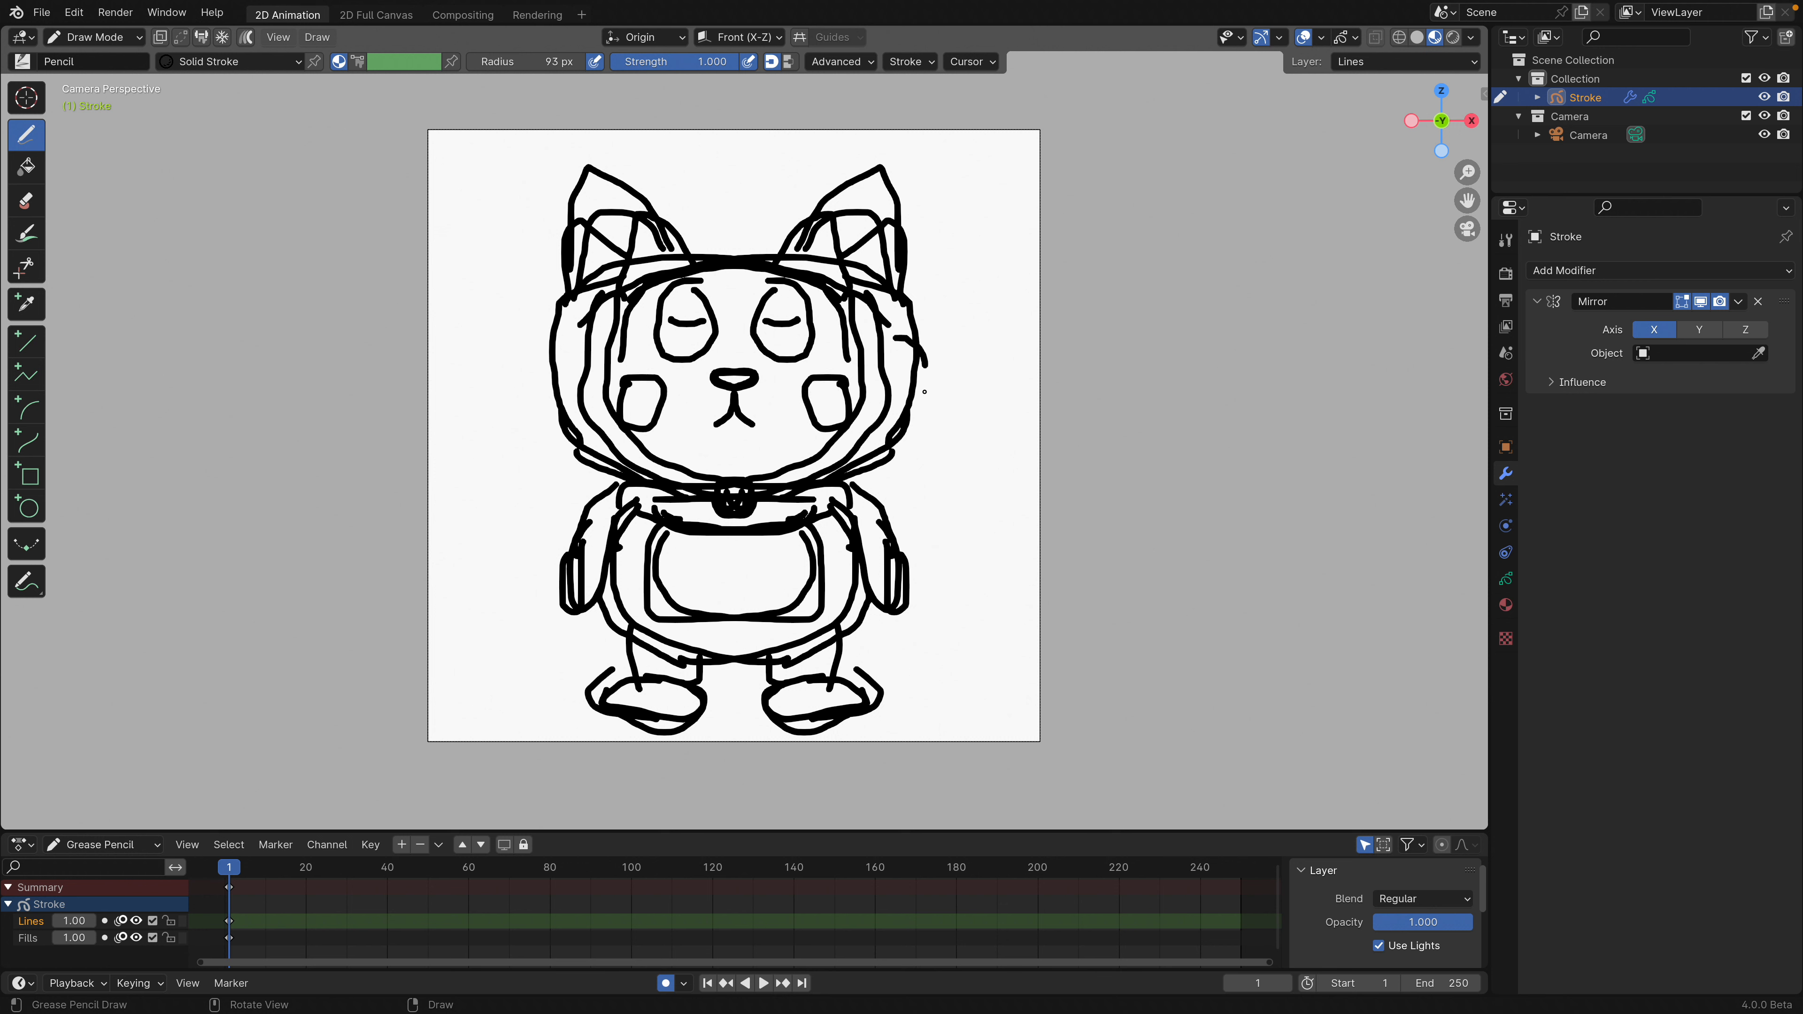
drag(924, 391, 912, 425)
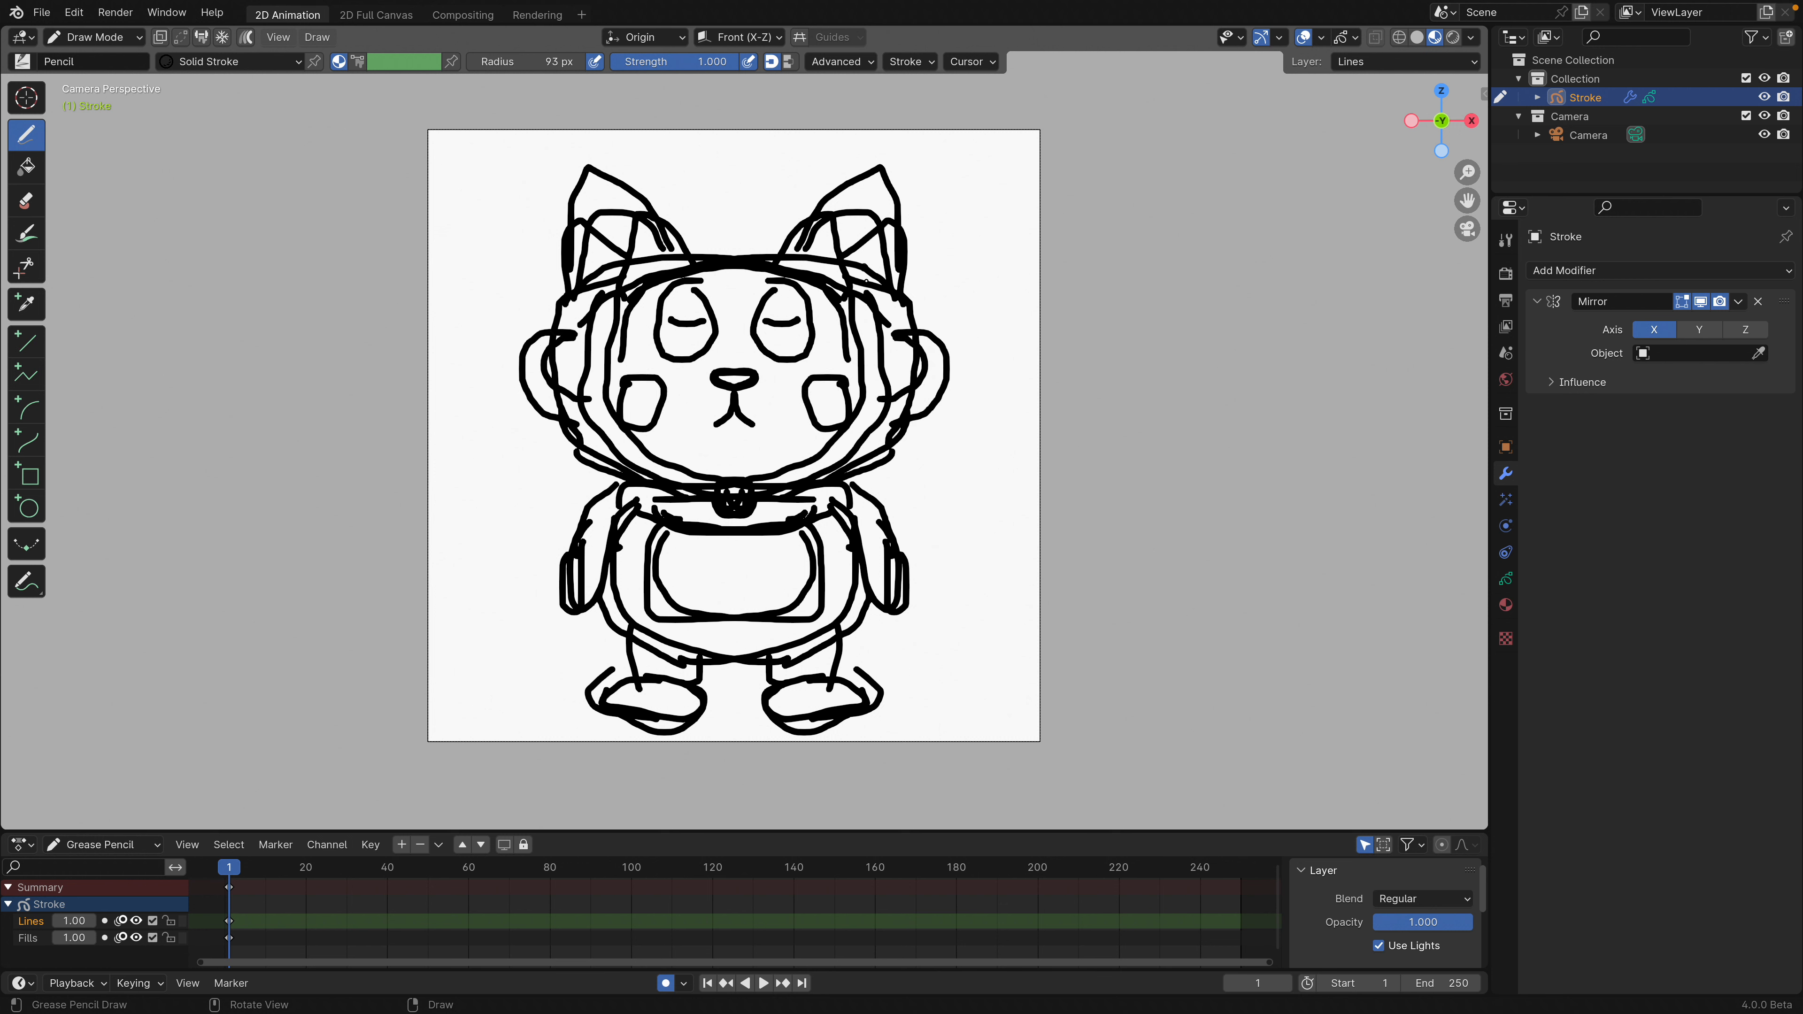
drag(815, 194, 763, 253)
Save the file to the Desktop as doraemonX_001.blend.
scroll(827, 434, down, 2)
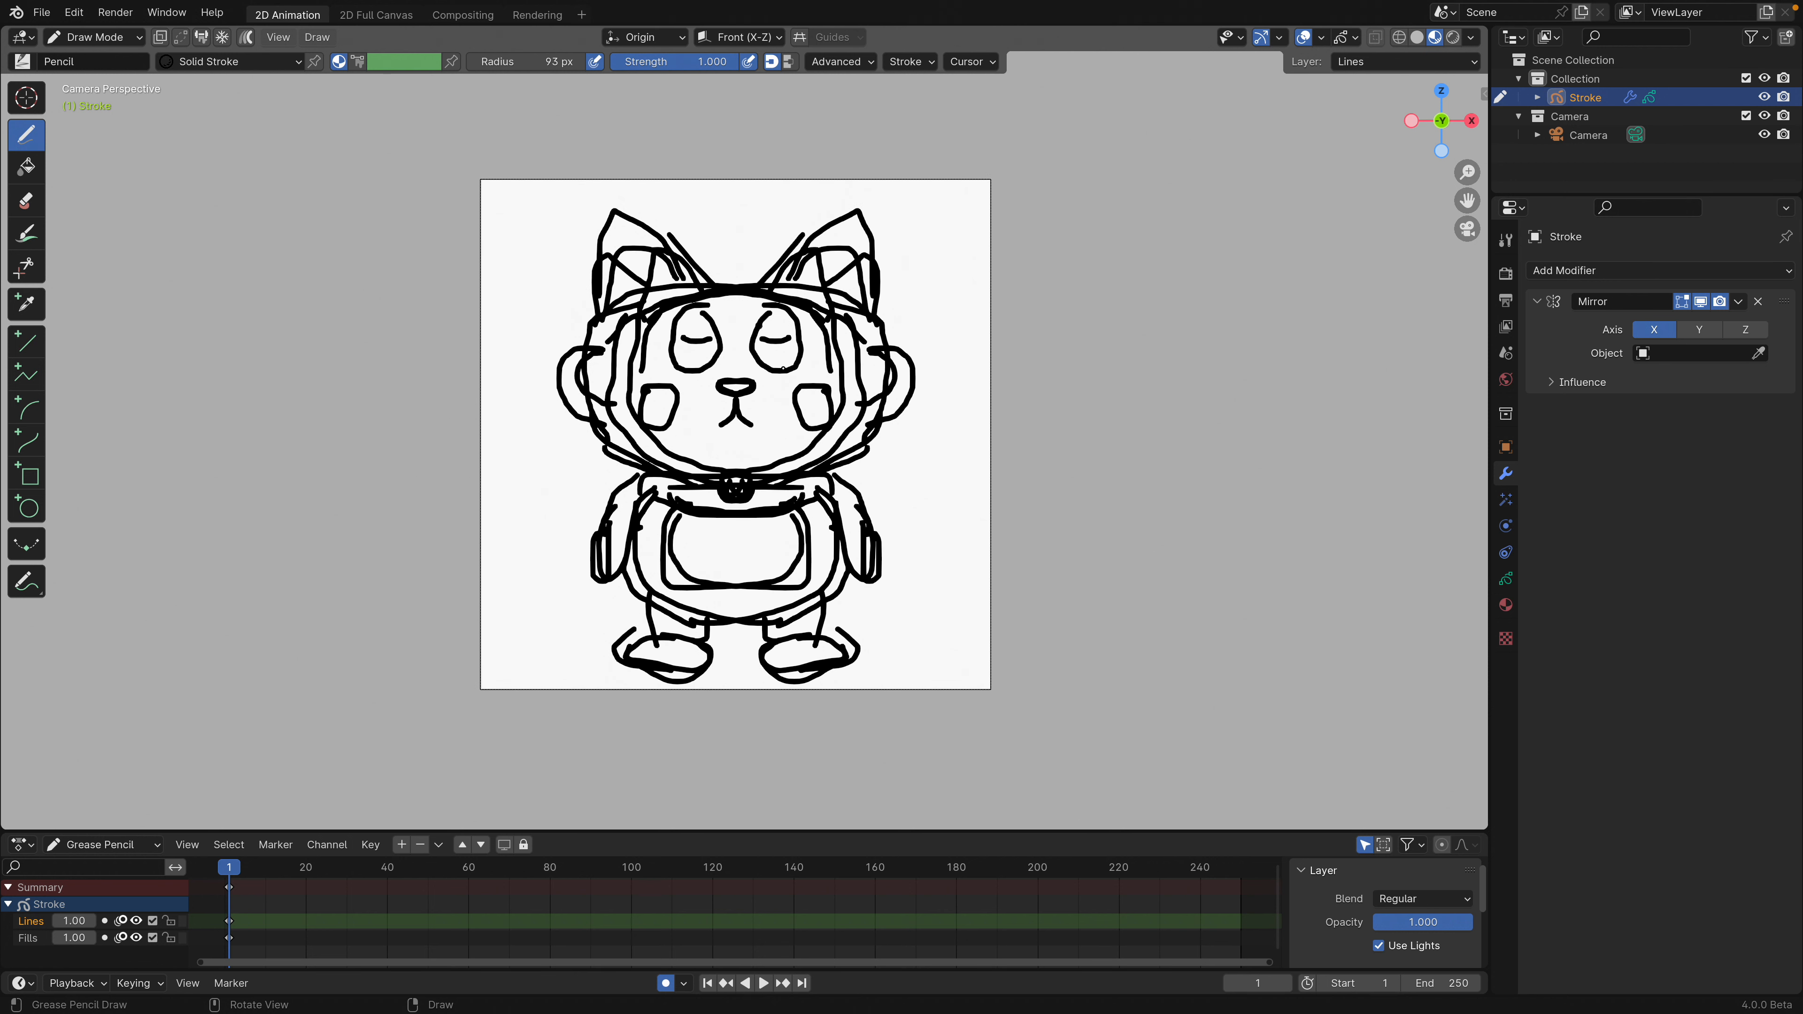
click(1506, 578)
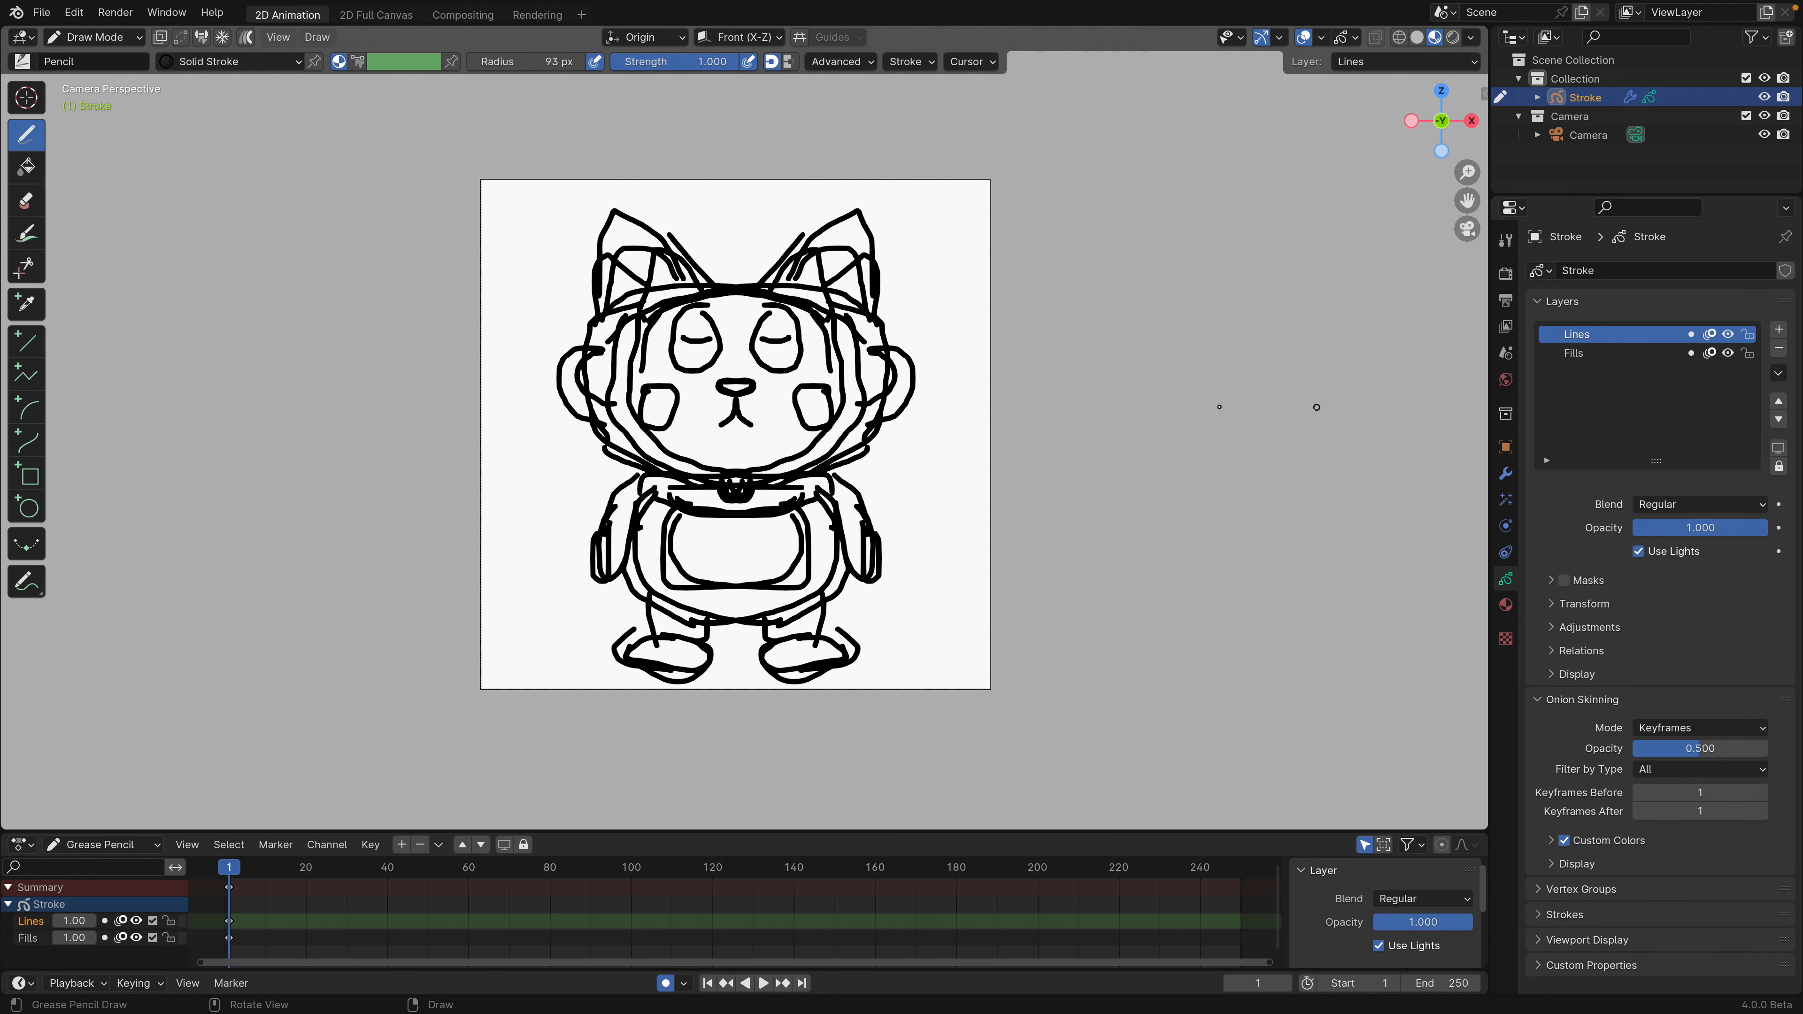
scroll(1059, 369, up, 1)
key(super+s)
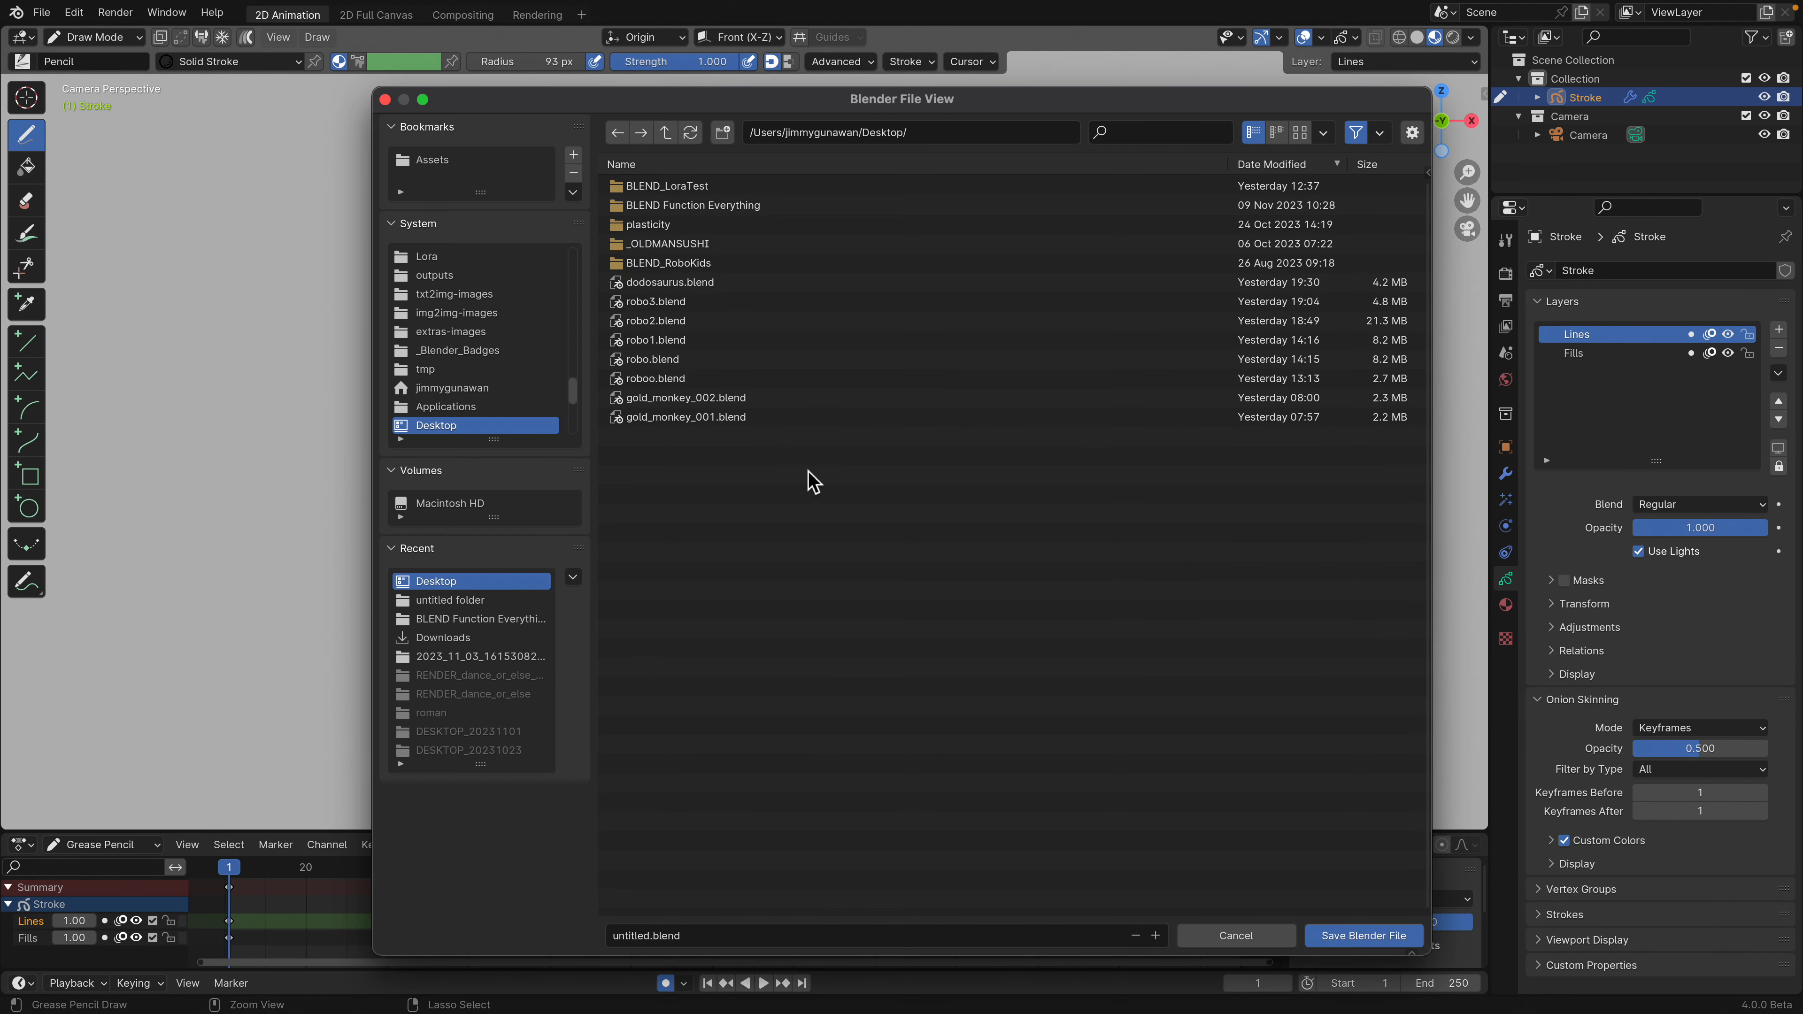
click(660, 935)
text(dra)
click(1351, 935)
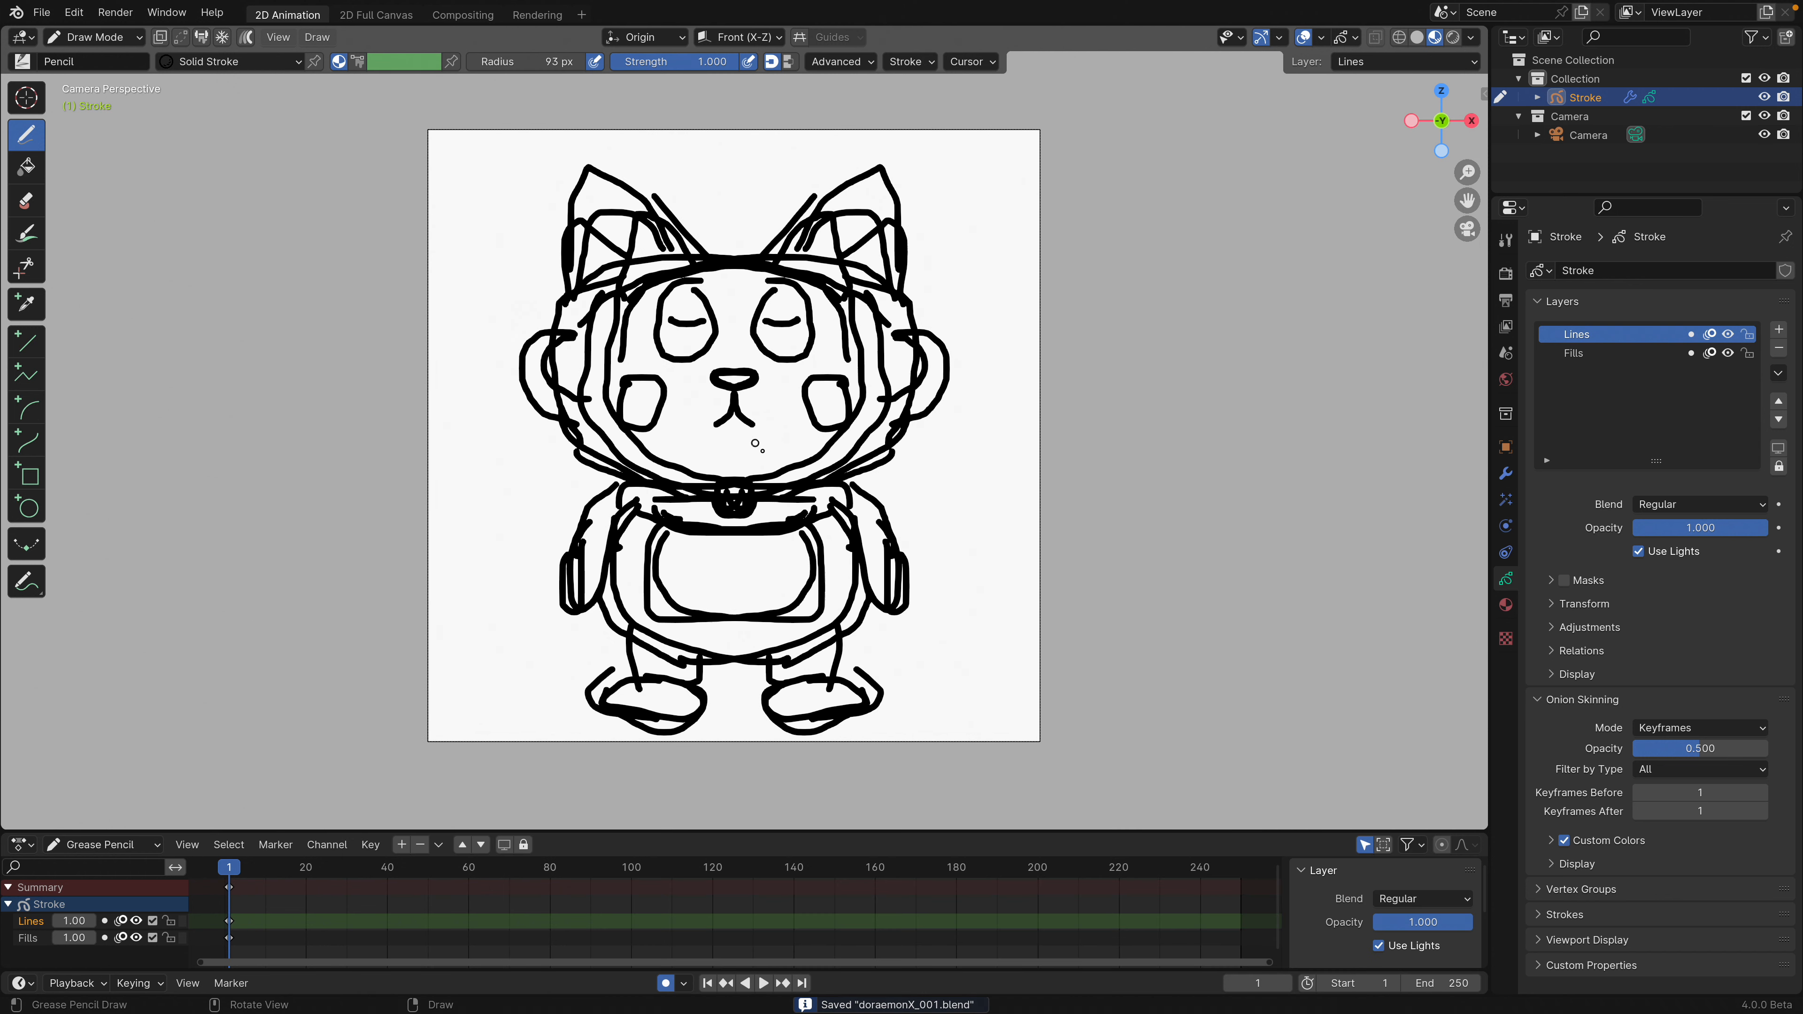
Switch to Object Mode and move the drawing slightly up along the Z axis within the camera frame.
click(94, 37)
click(88, 53)
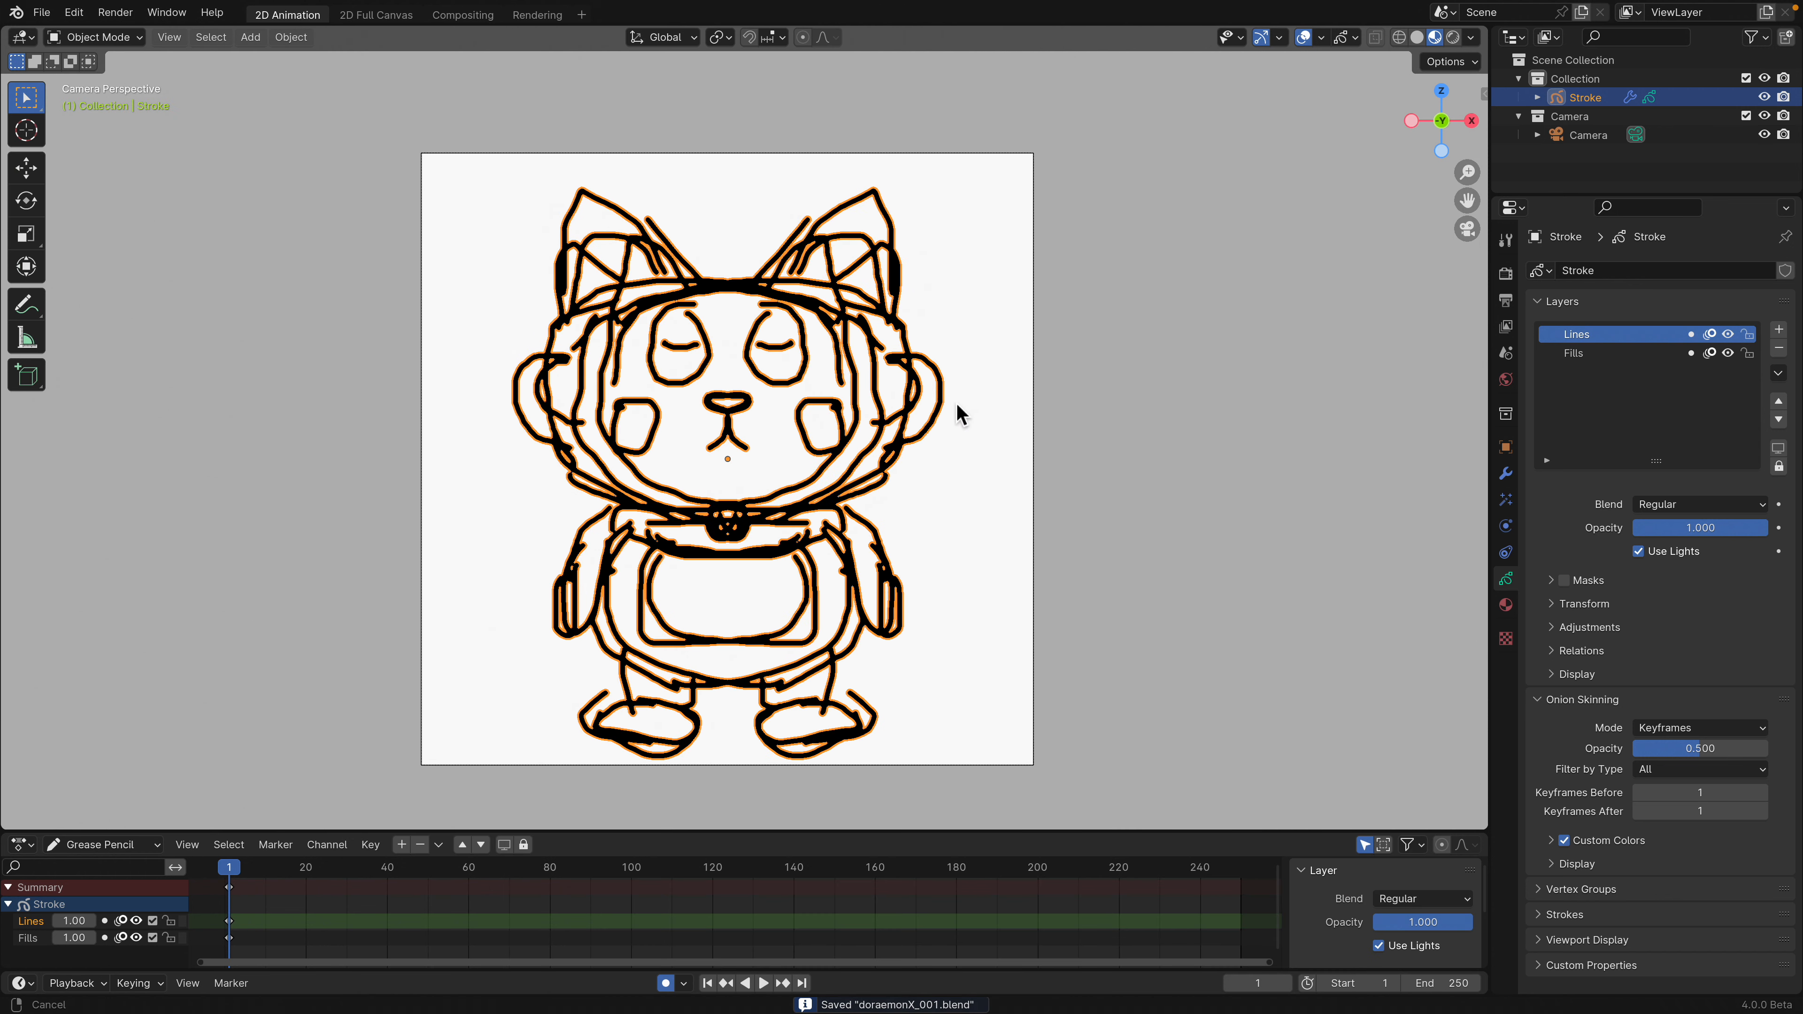
key(g)
key(z)
click(947, 434)
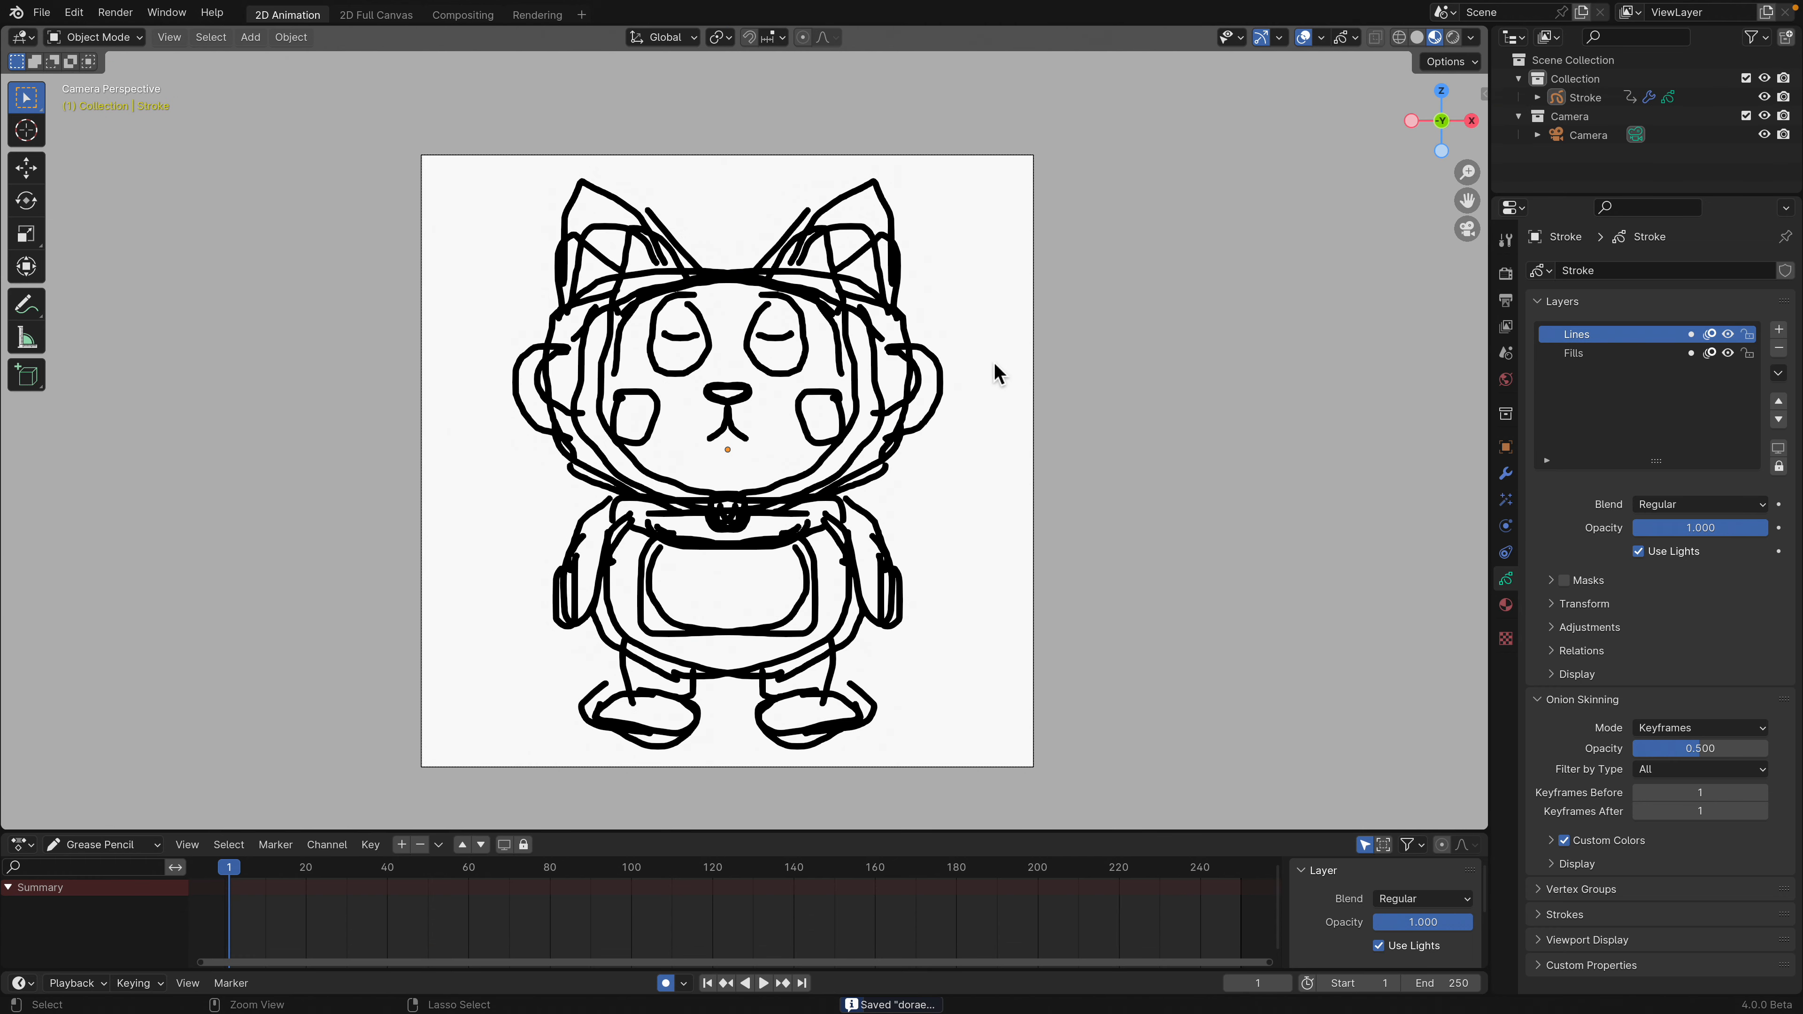
Render a viewport image with the drawing selected, enlarge the render window to inspect it, and close it.
click(1506, 473)
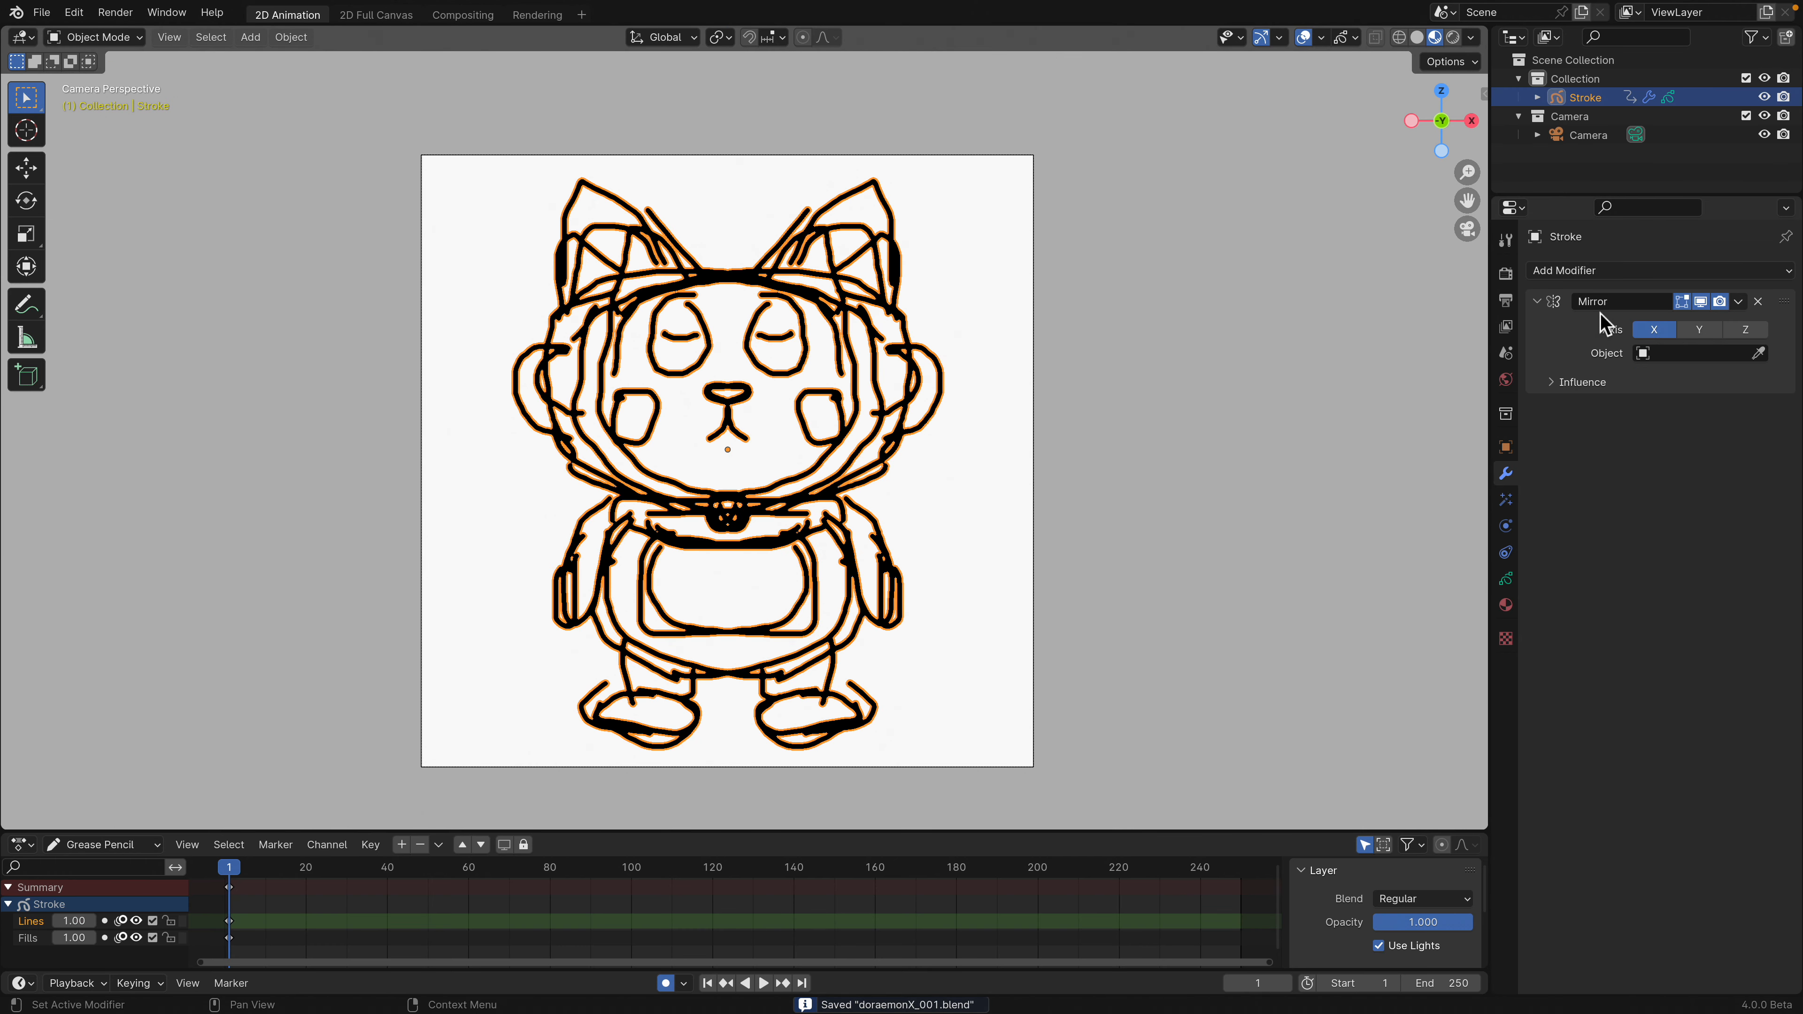
click(169, 38)
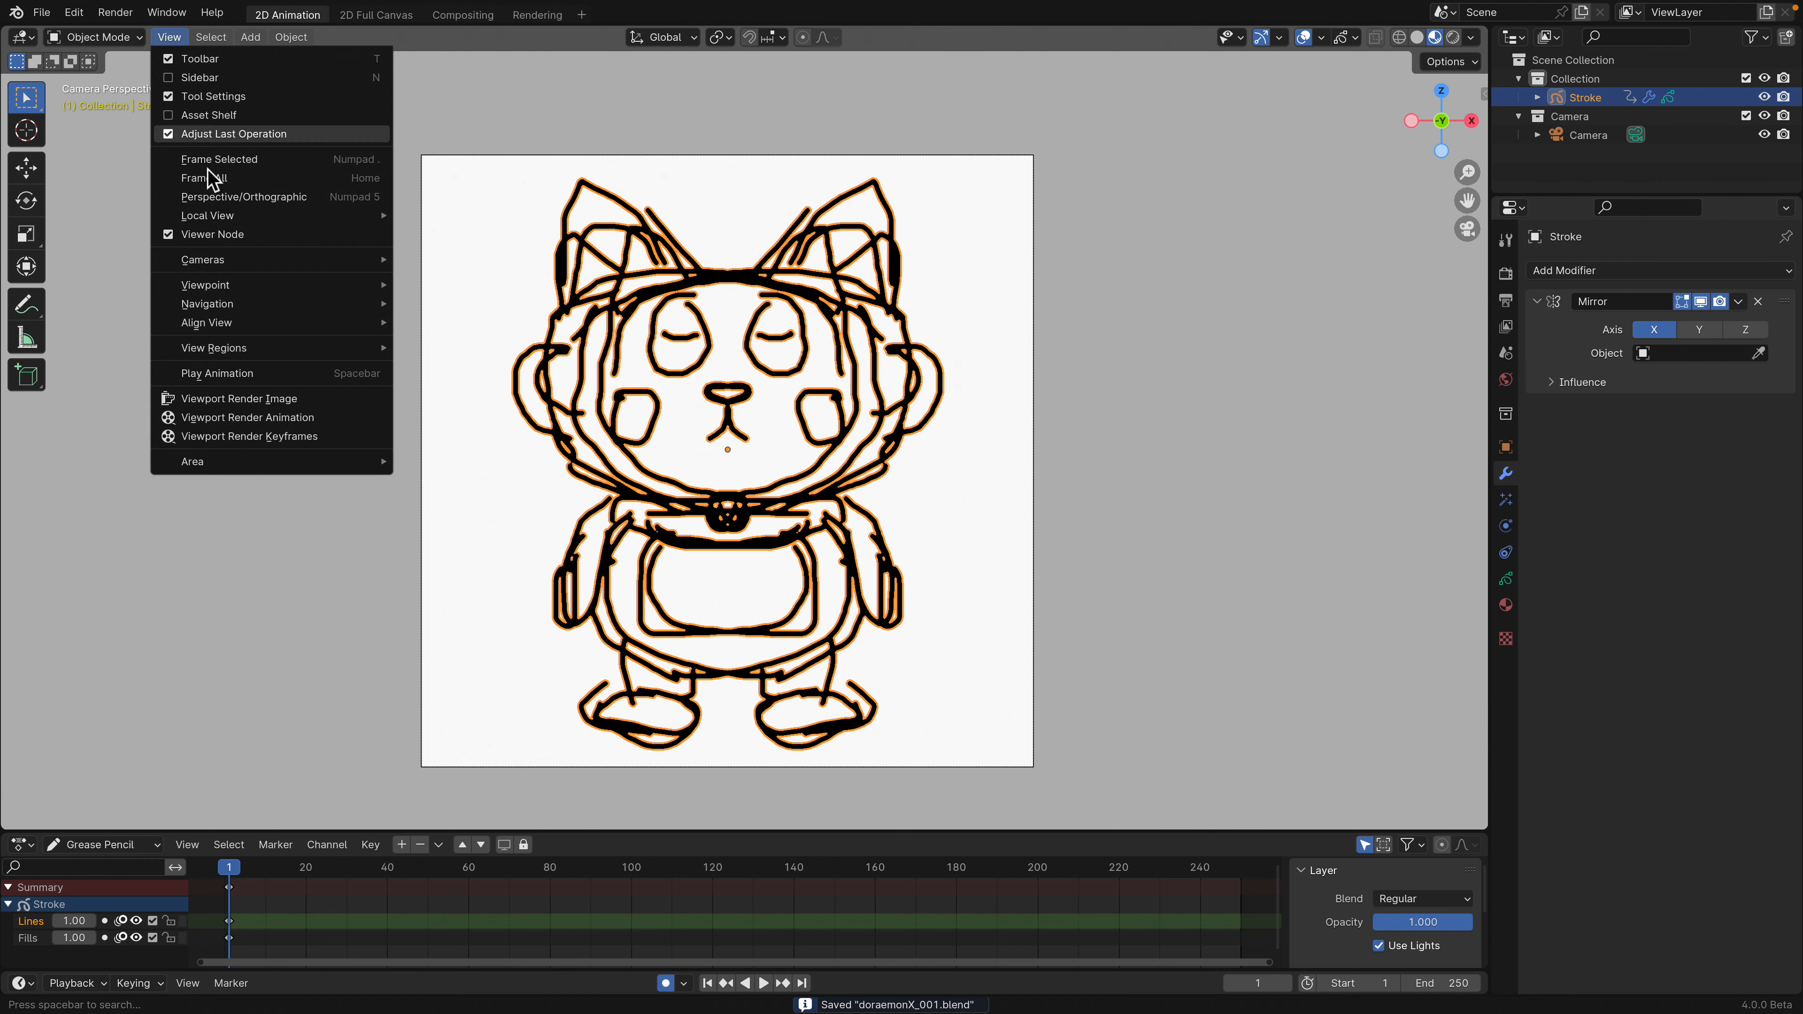
click(317, 400)
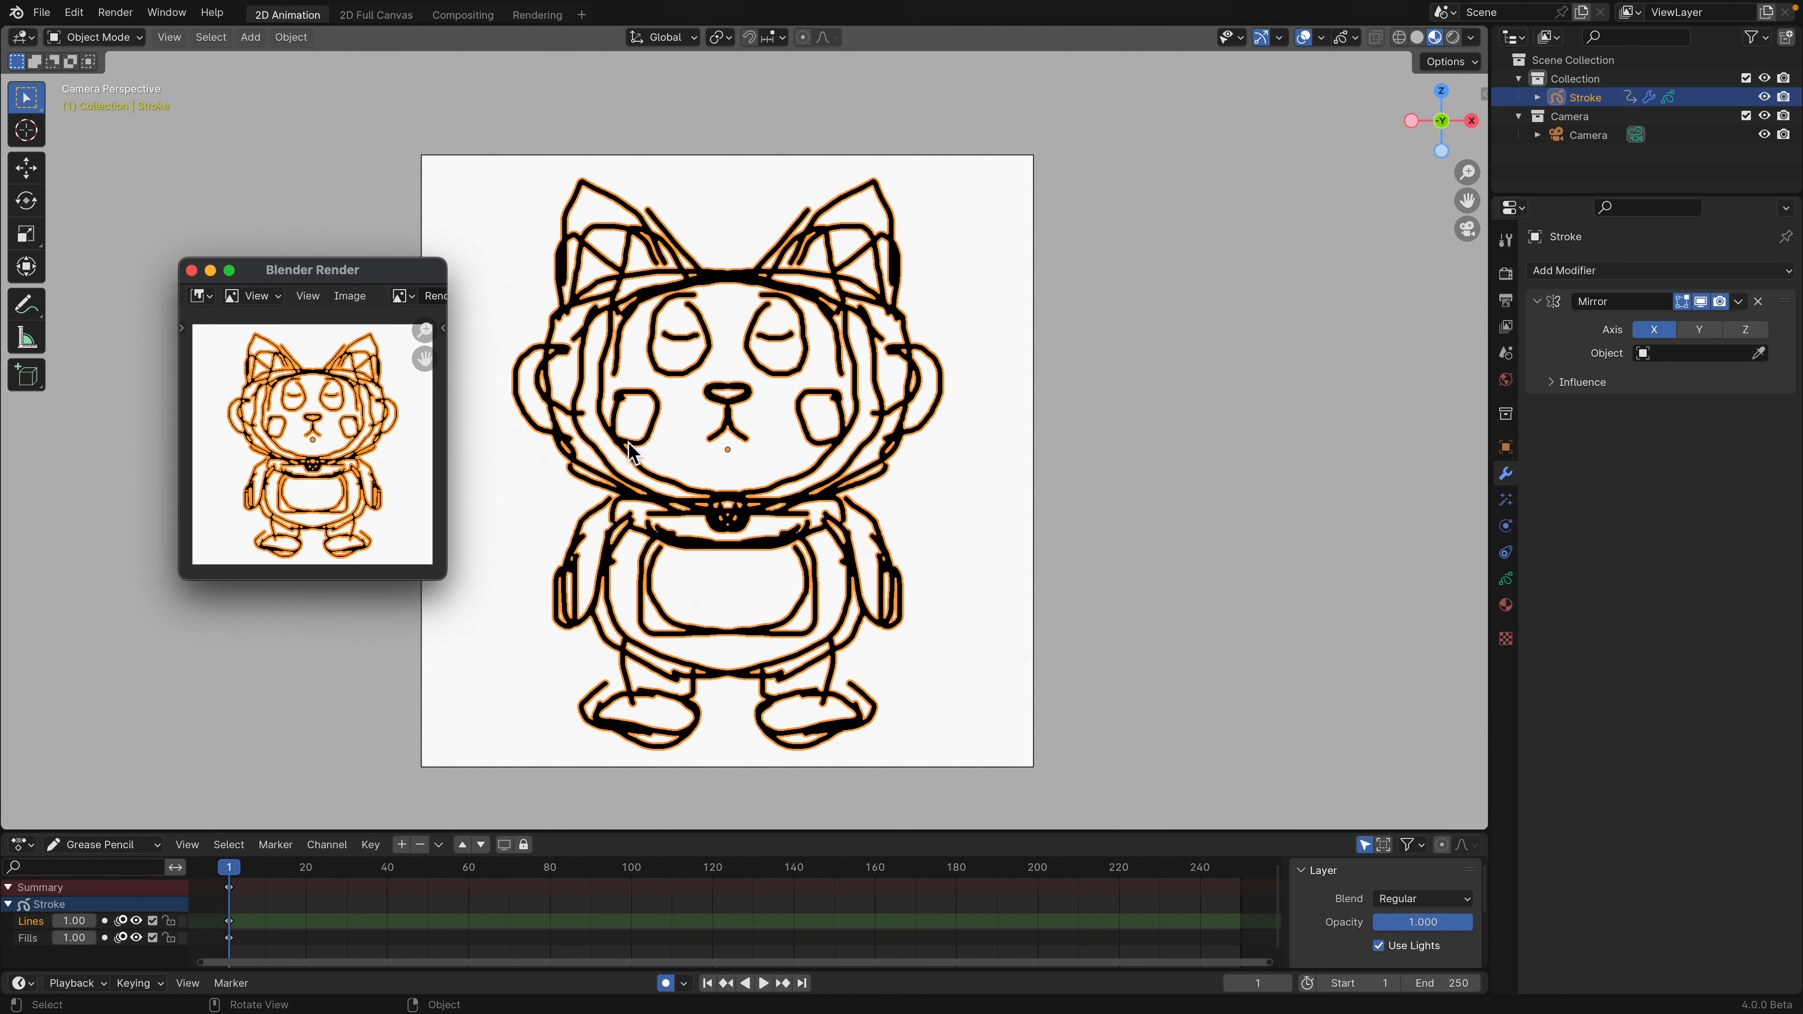
drag(451, 574, 705, 715)
key(Home)
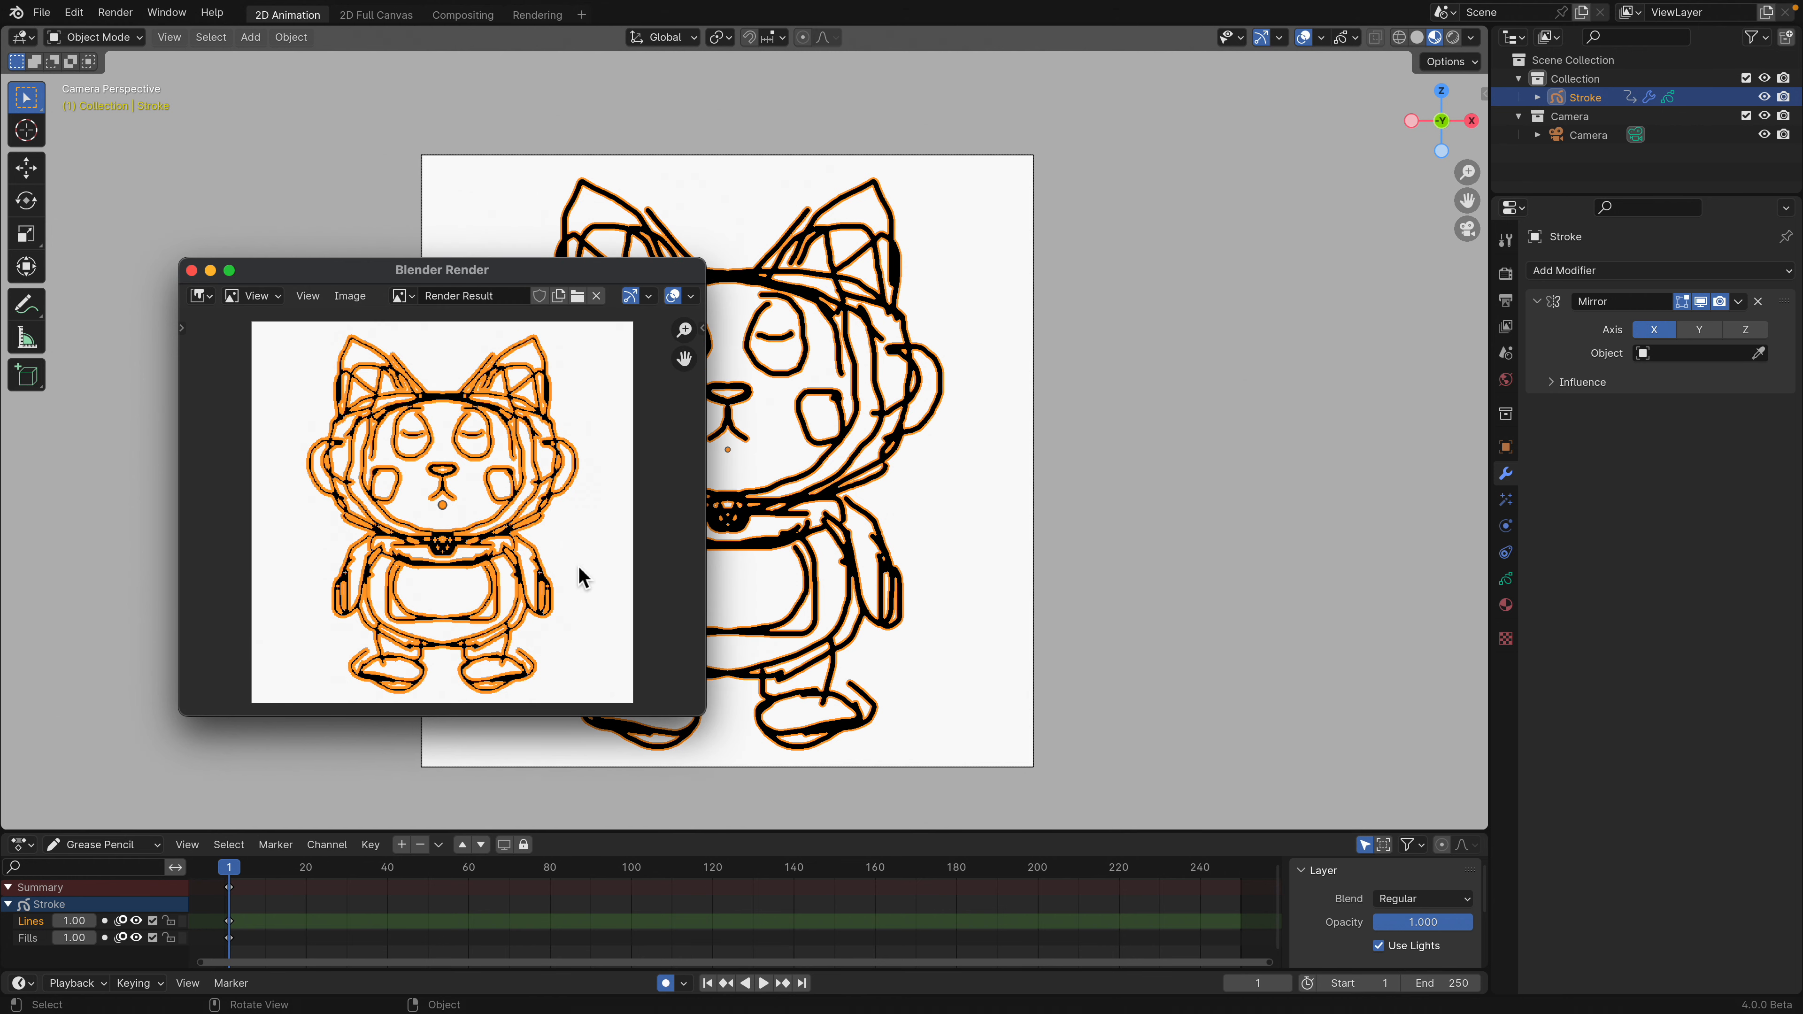
click(191, 270)
Deselect the drawing and render the viewport image without selection outlines.
click(519, 309)
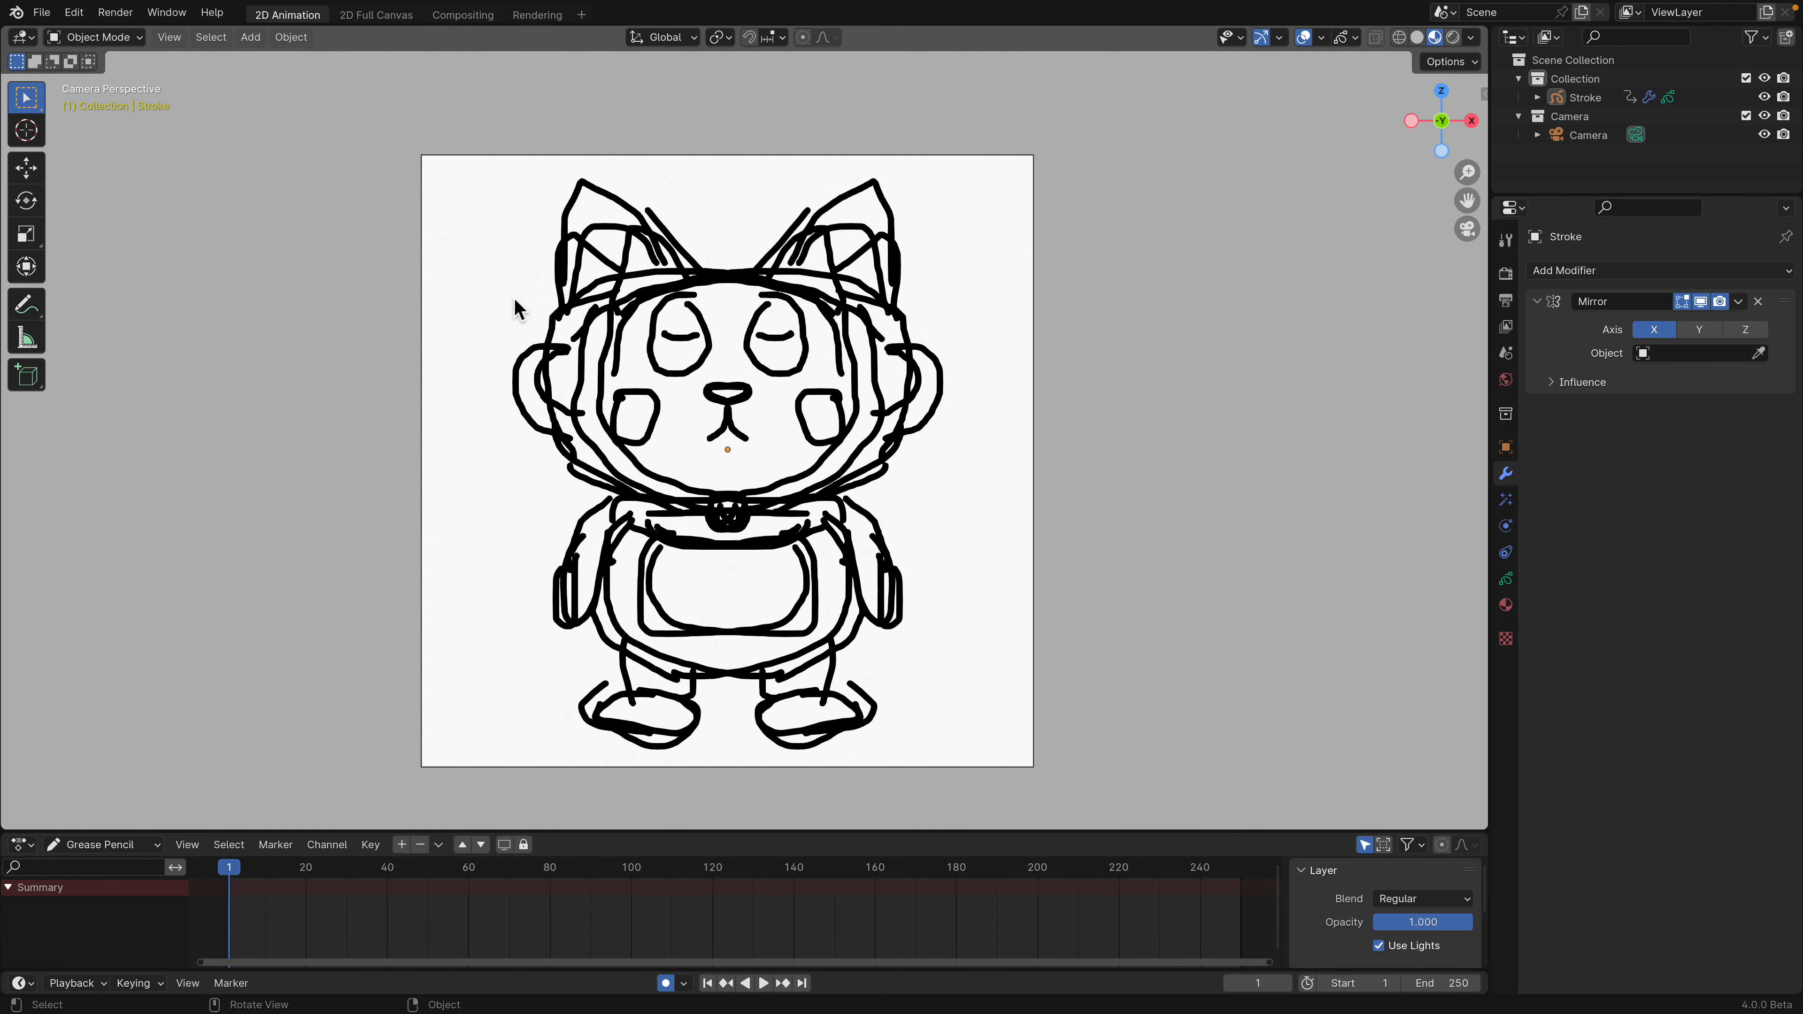
click(169, 37)
mouse_move(227, 285)
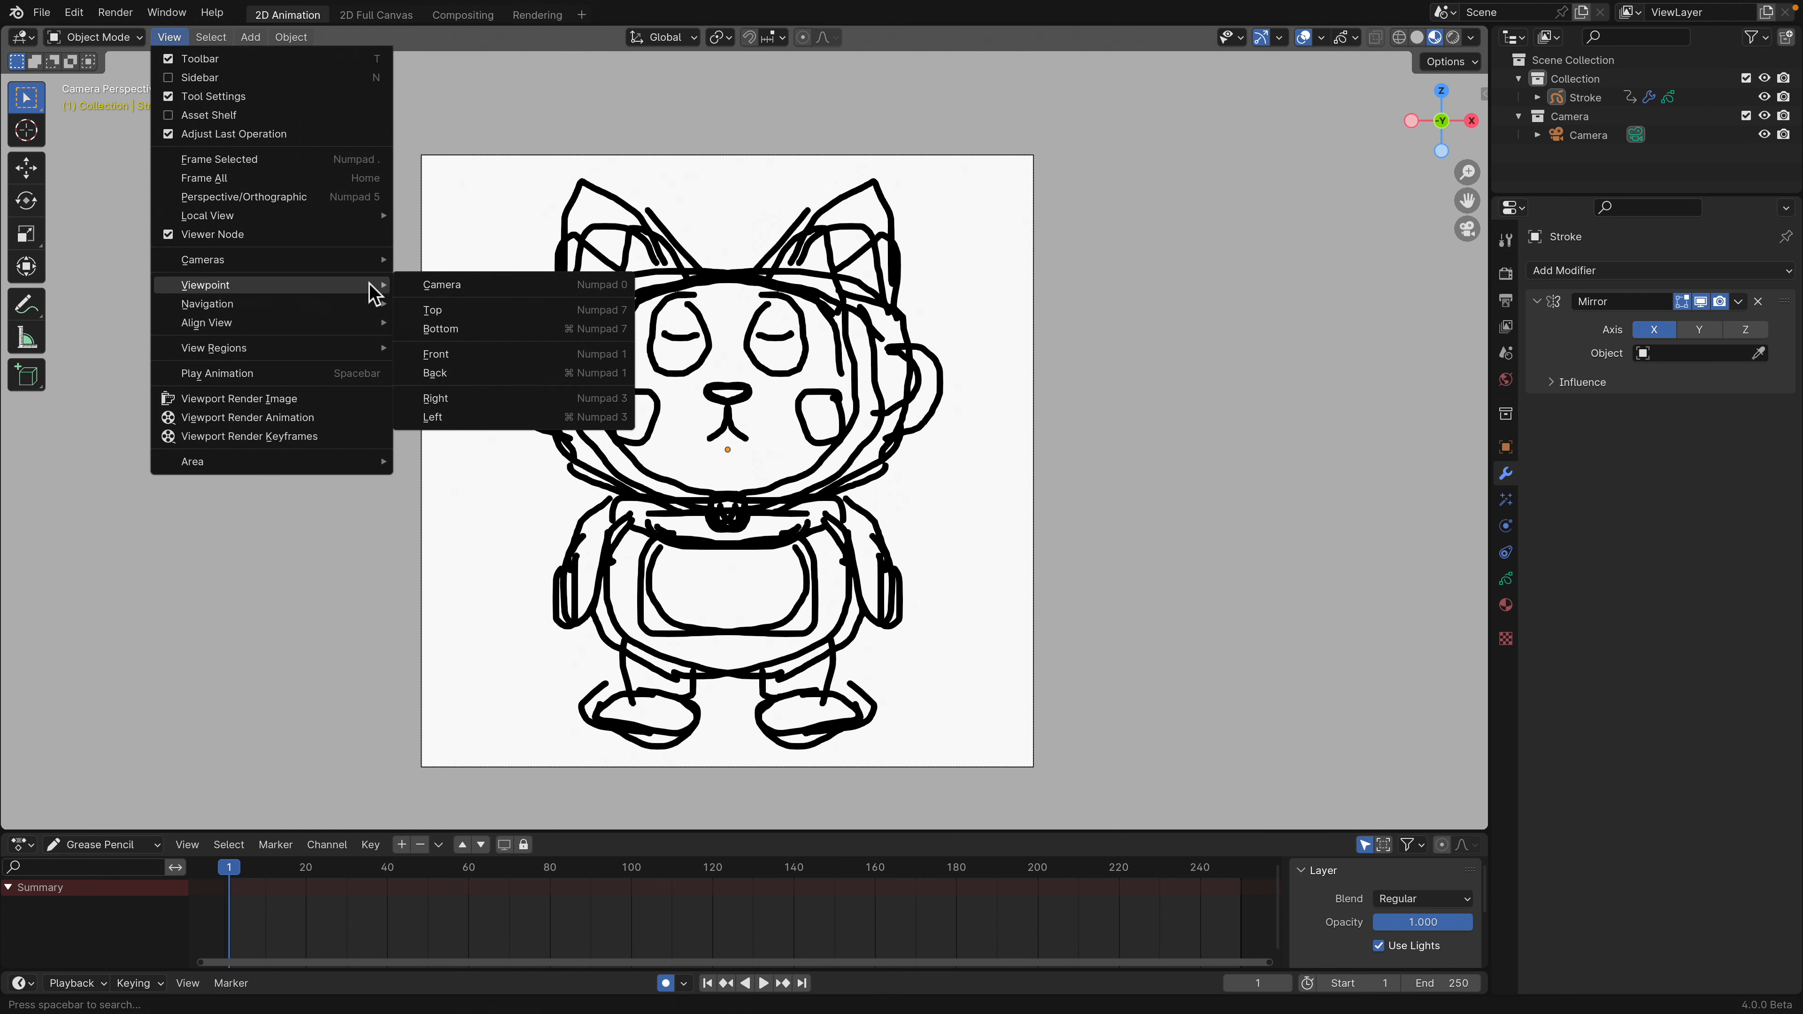
click(307, 398)
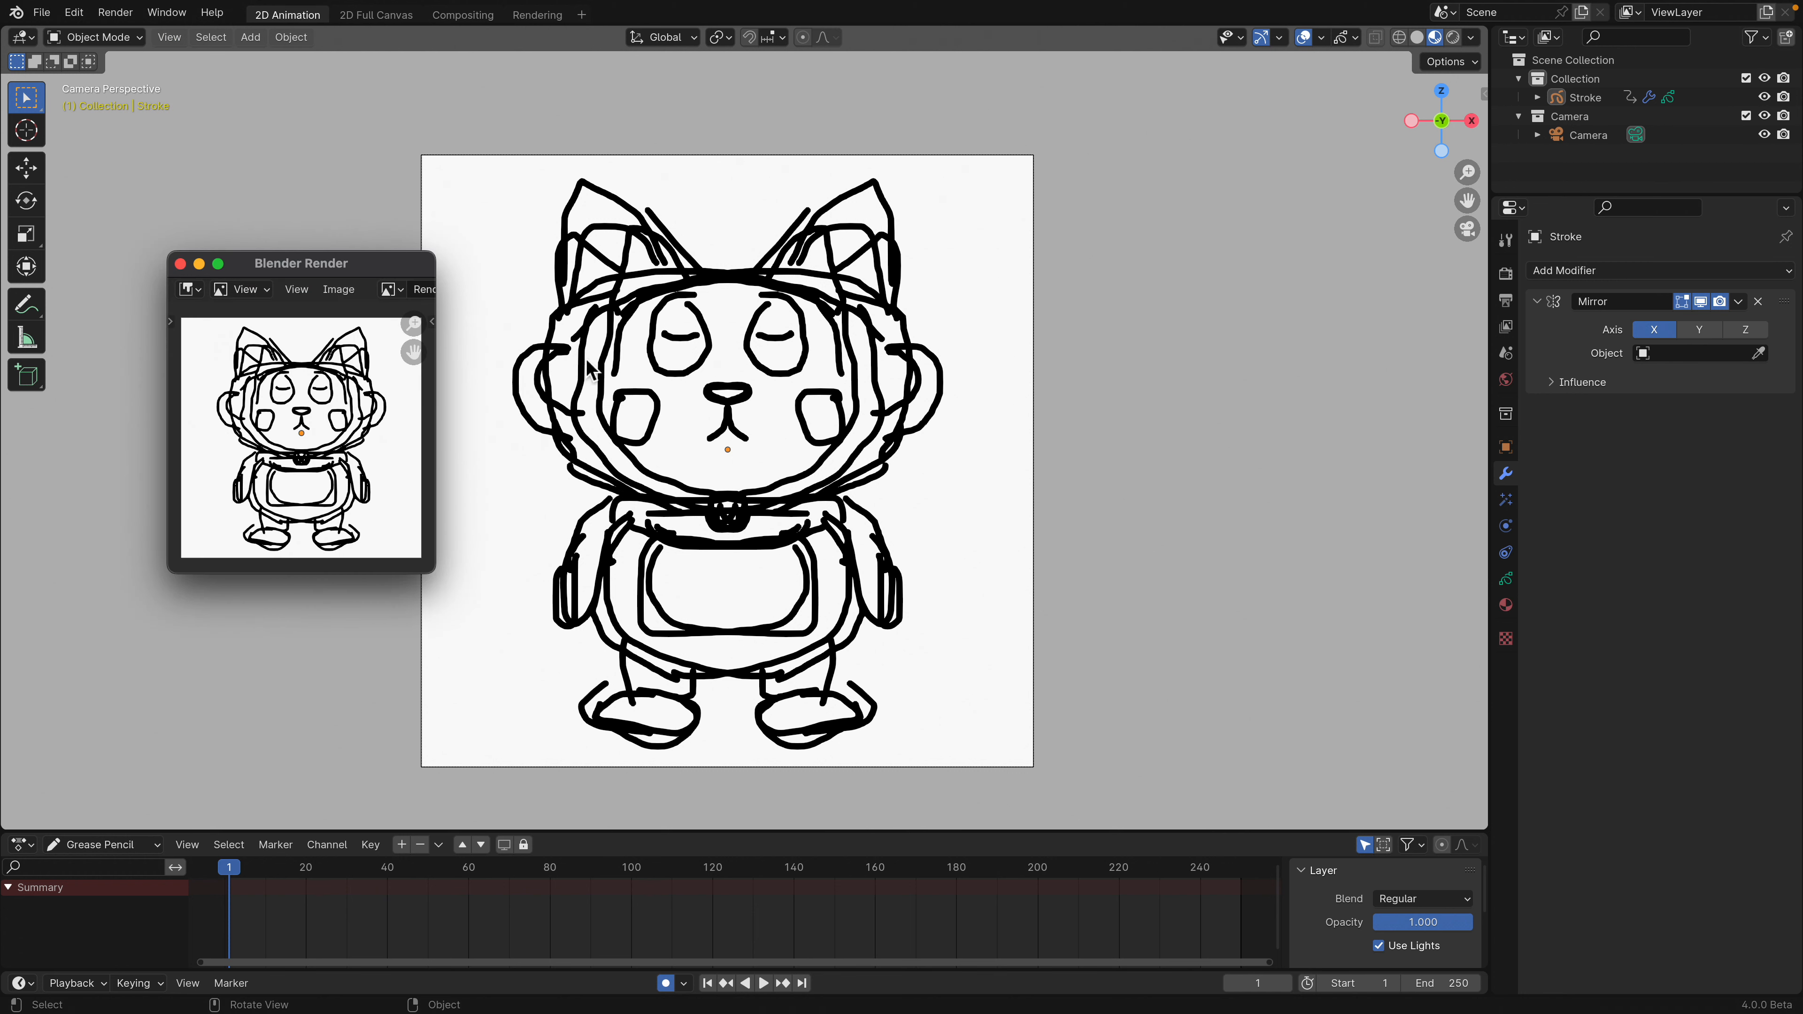
Save the rendered image to the Desktop as catrobo1.png and close the render window.
click(357, 268)
click(359, 401)
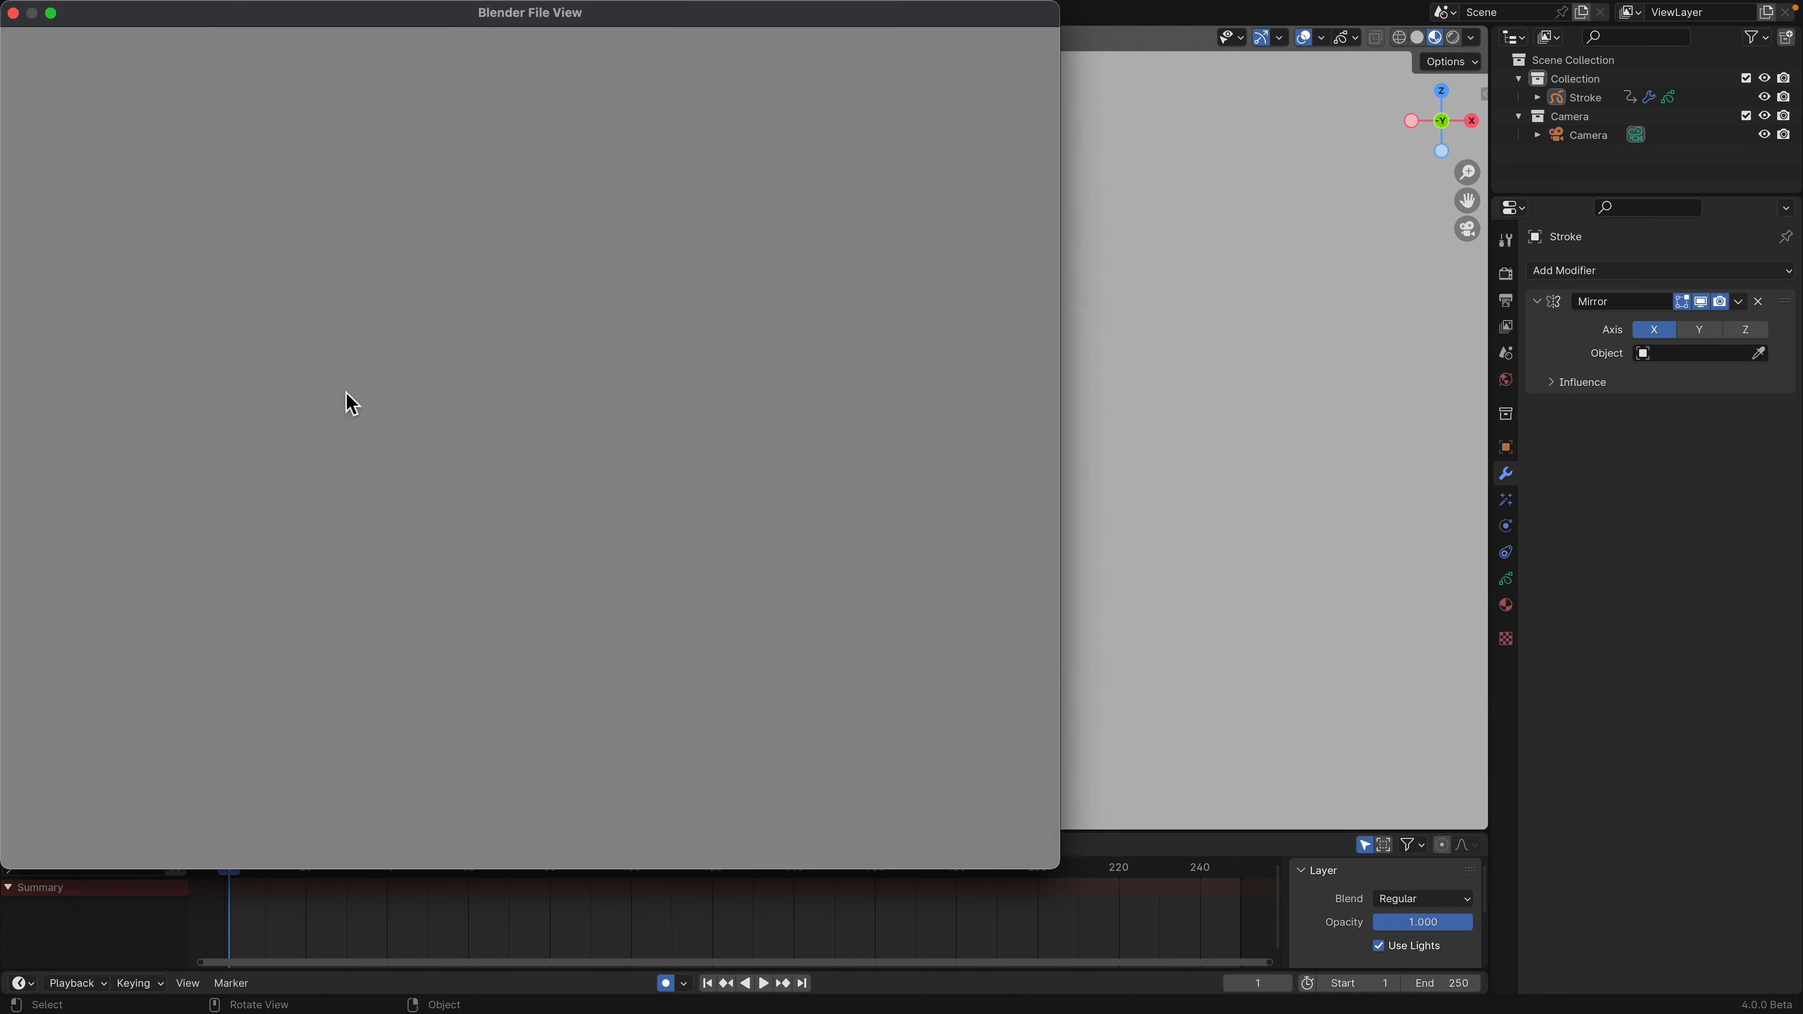
click(784, 849)
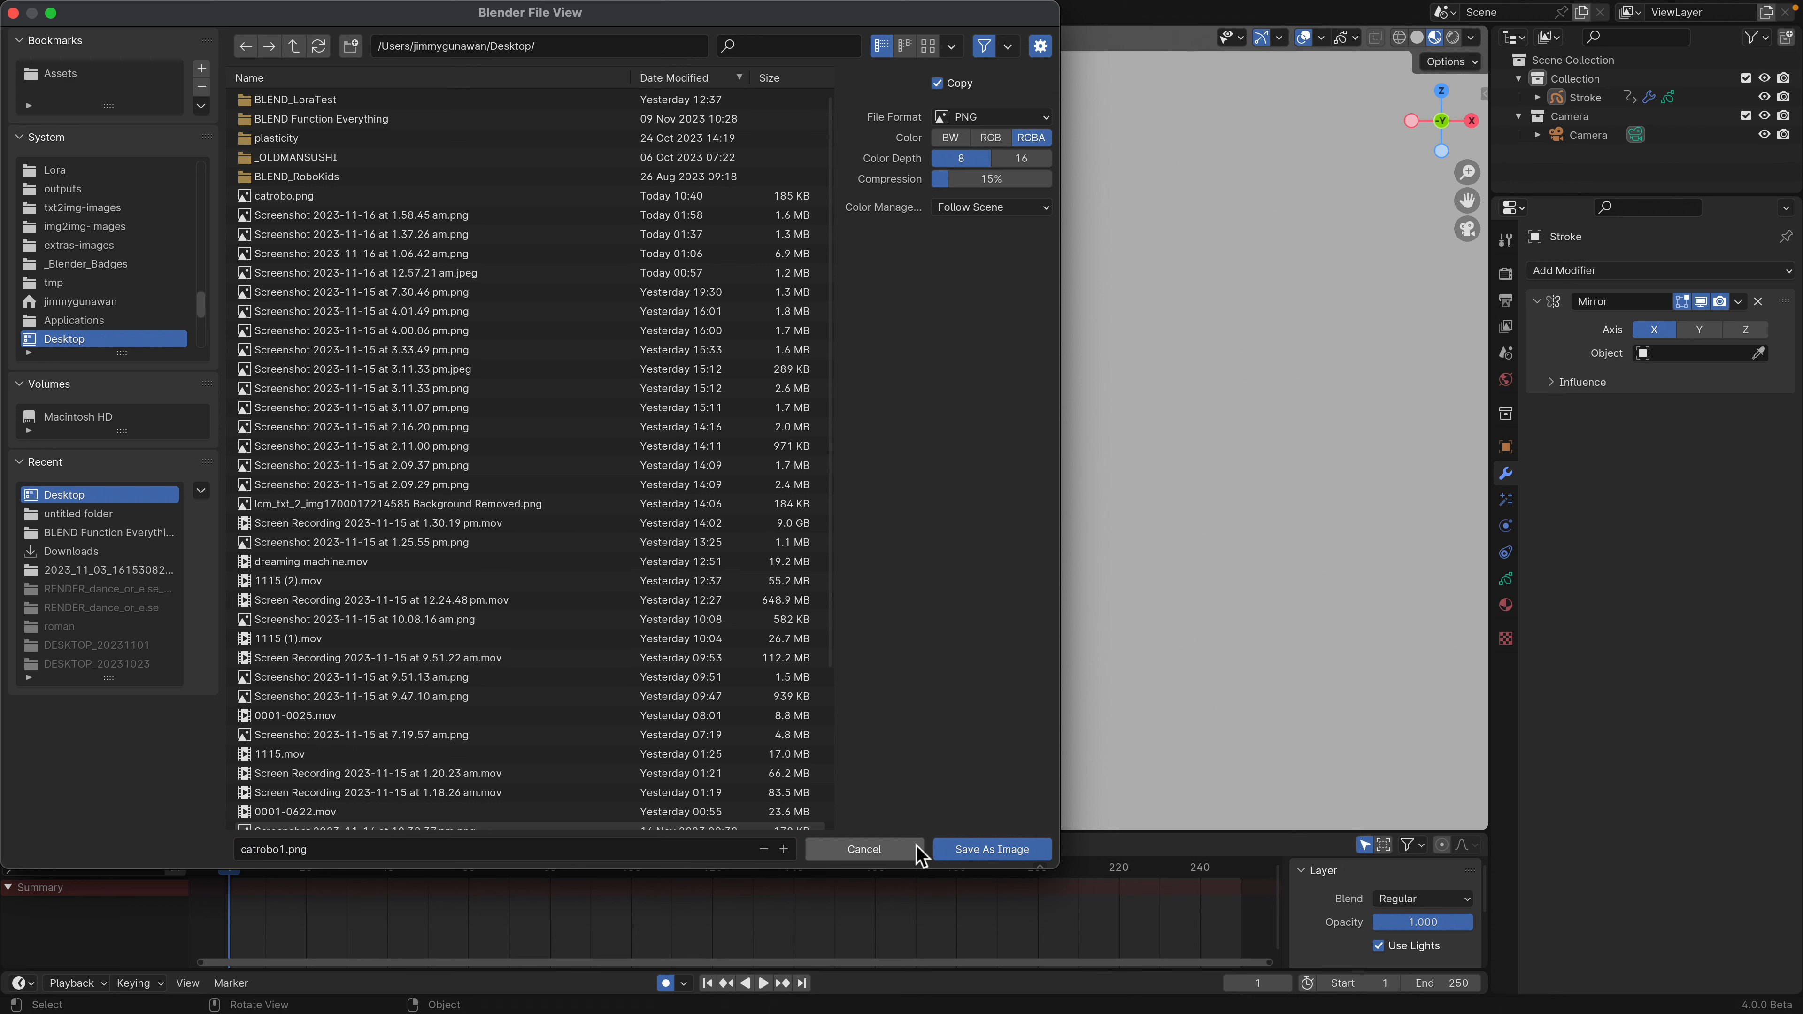
click(979, 849)
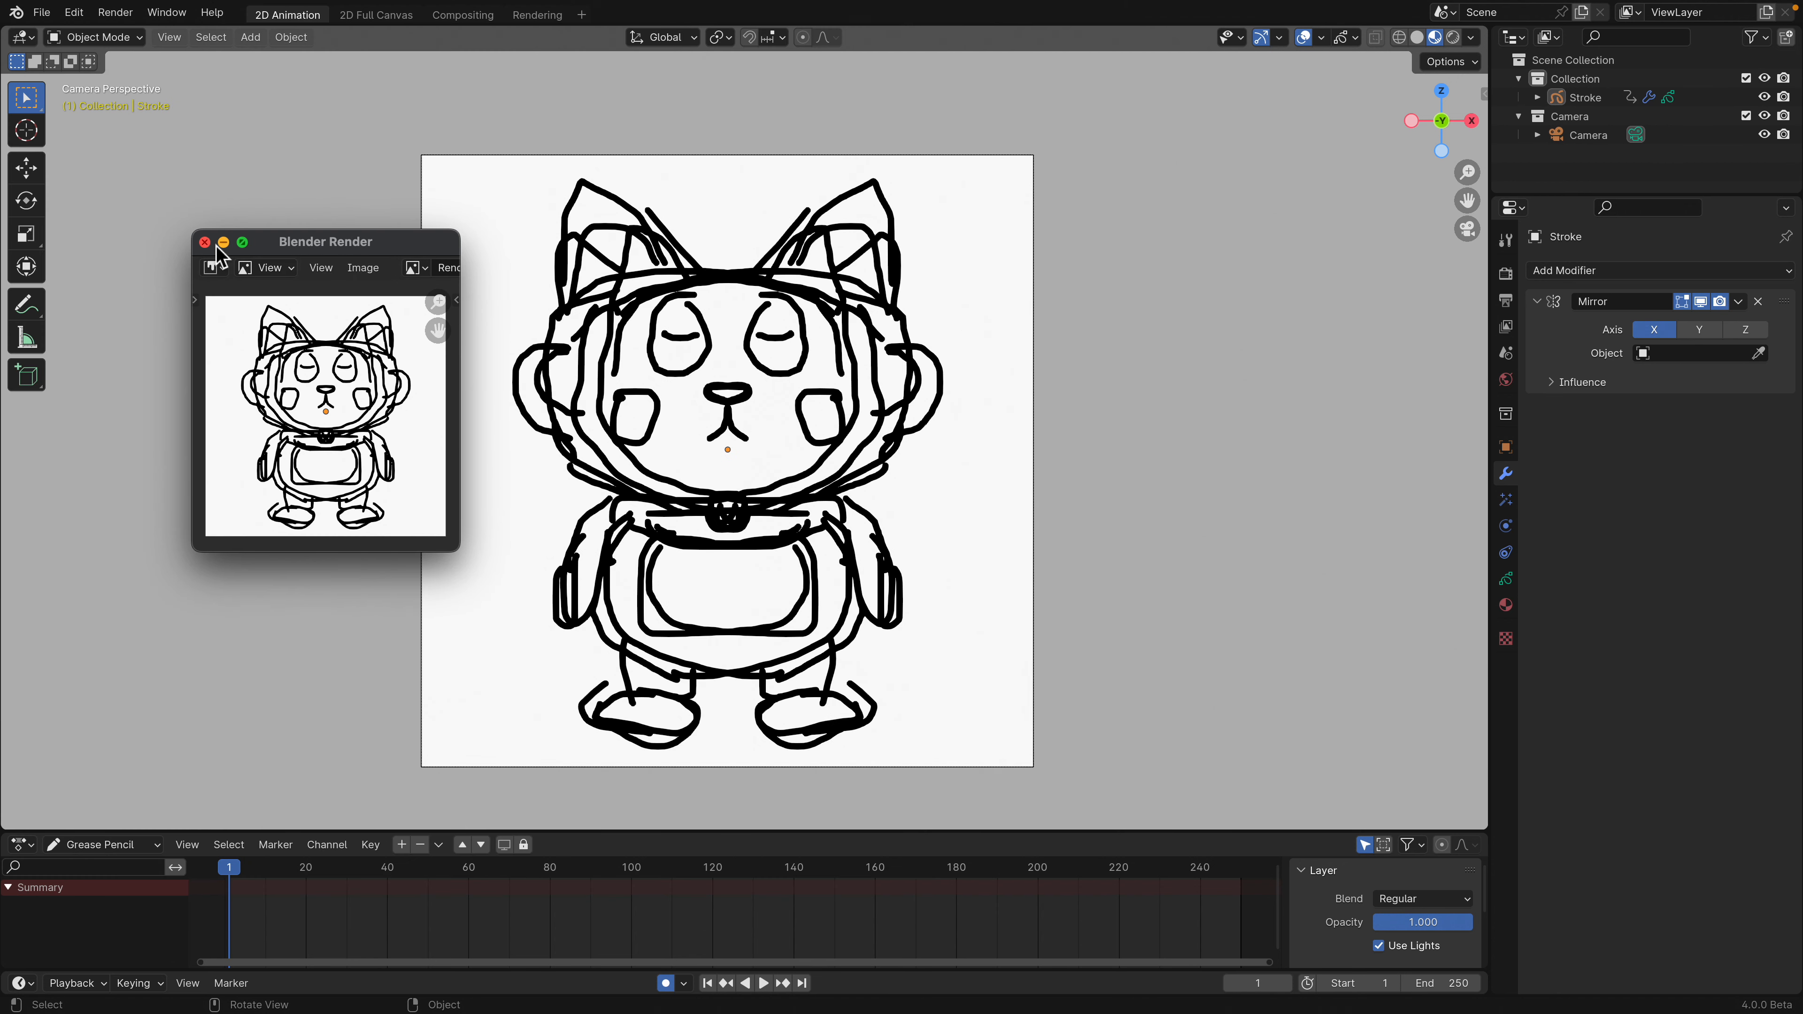
click(205, 243)
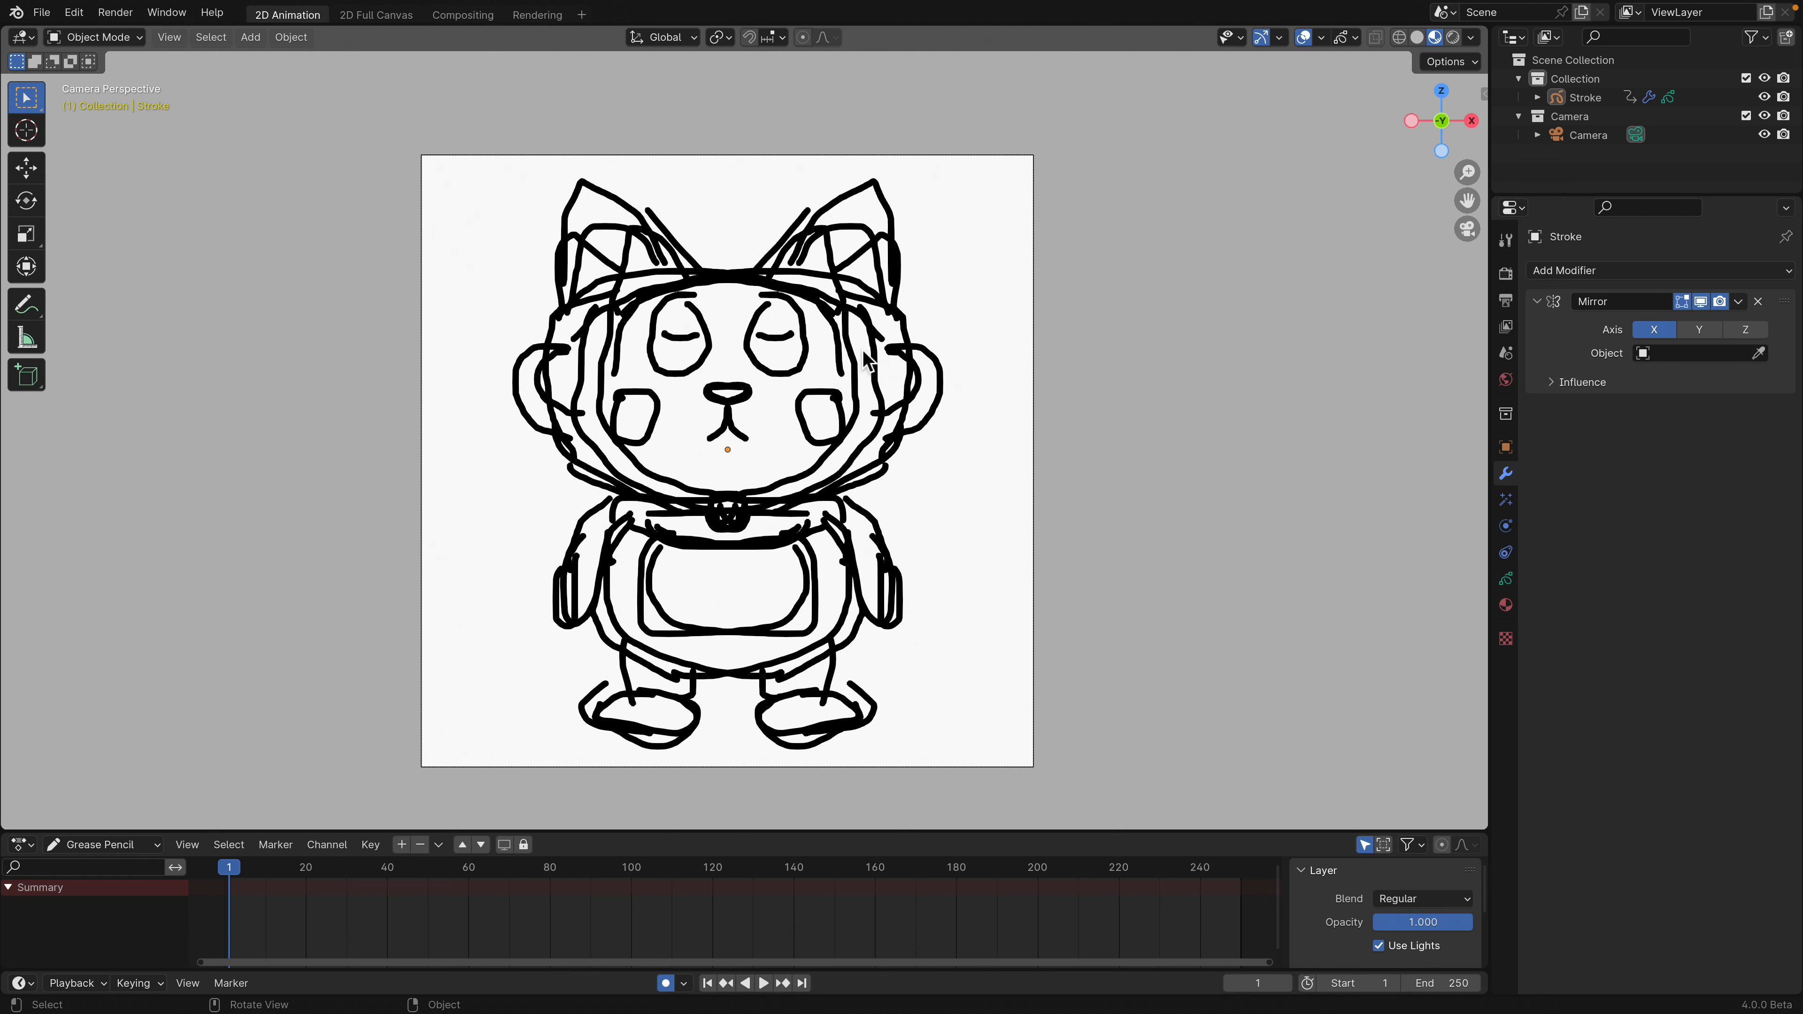
Switch to WebbyPaint in Safari and import catrobo1.png from the Desktop onto the current canvas.
key(ctrl+Left)
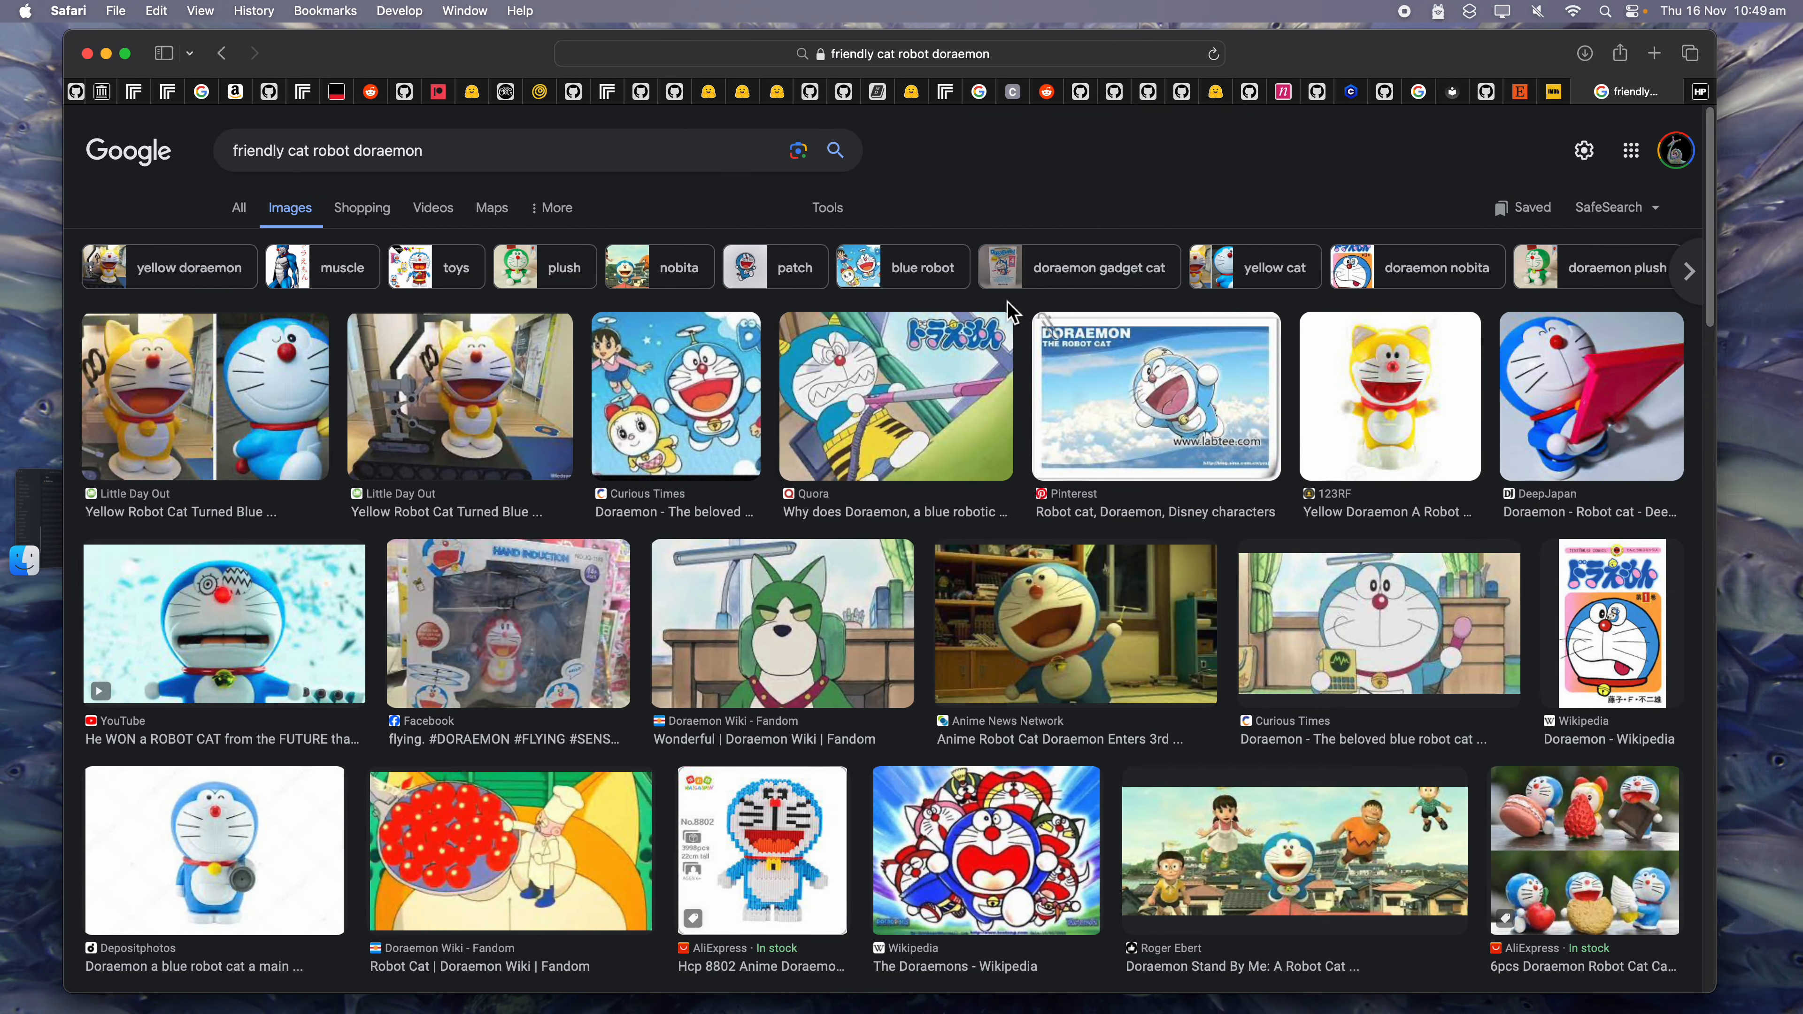
click(1703, 94)
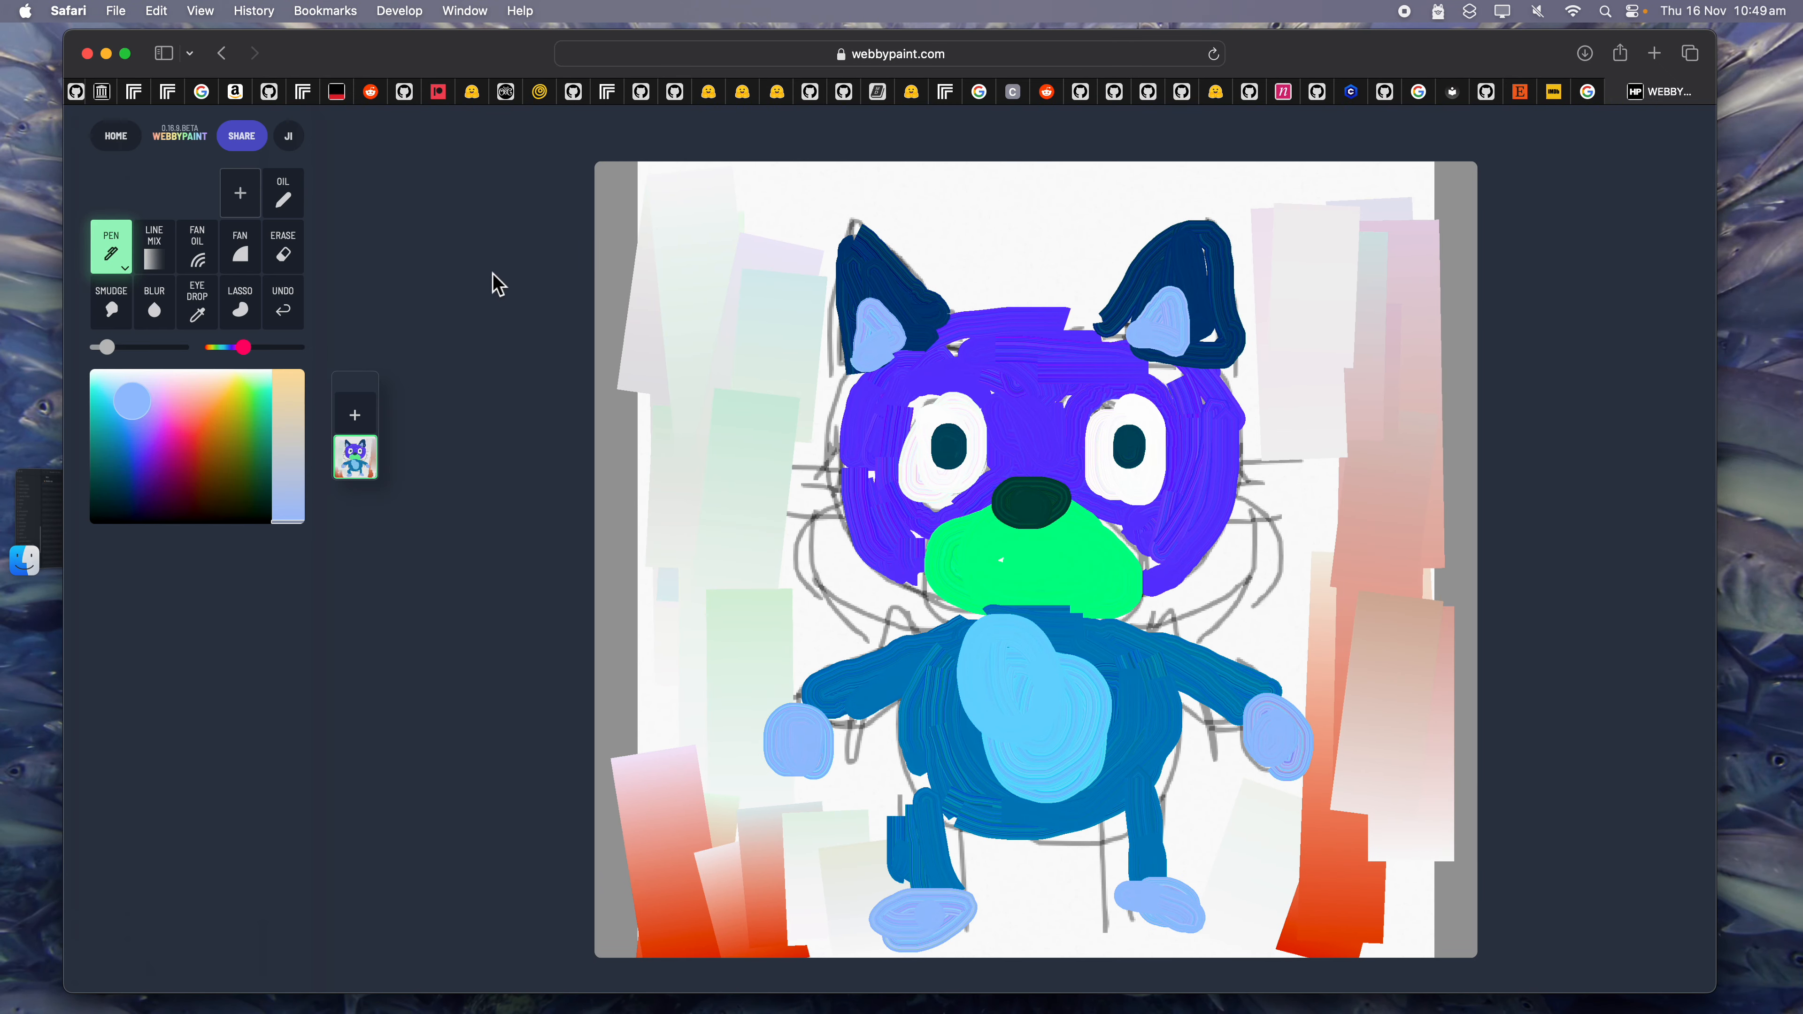
click(117, 137)
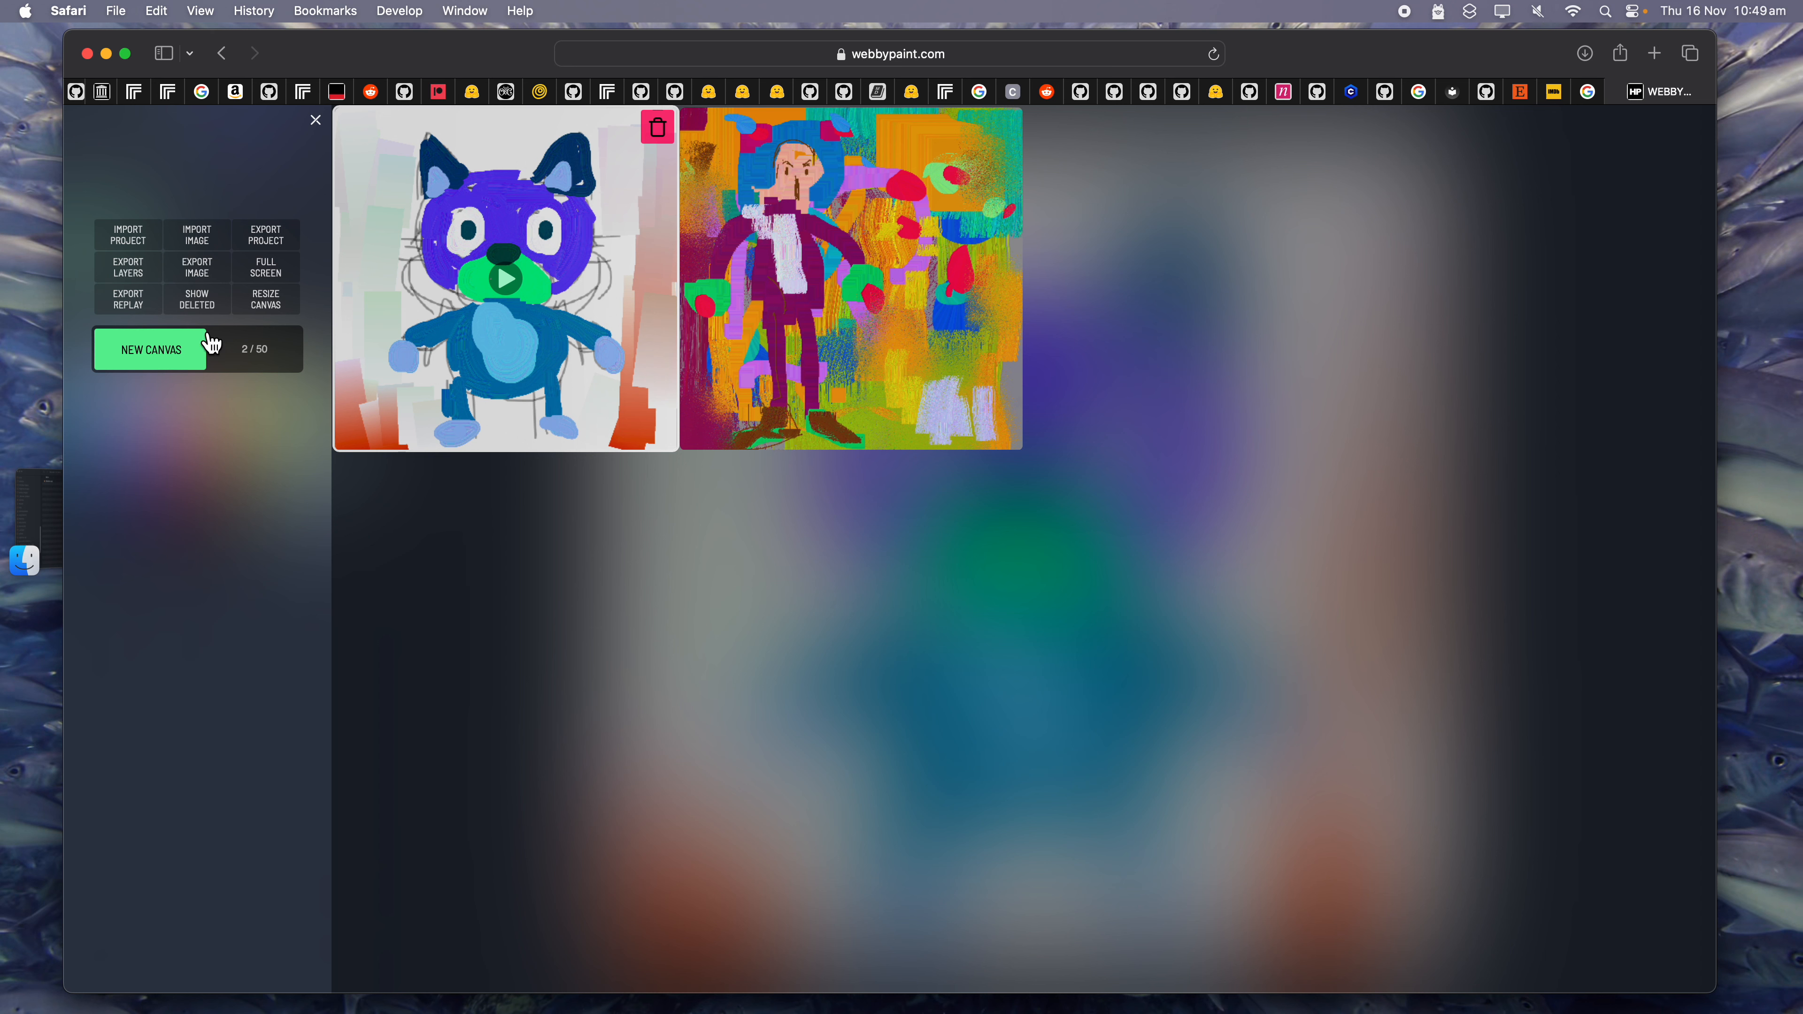
click(316, 120)
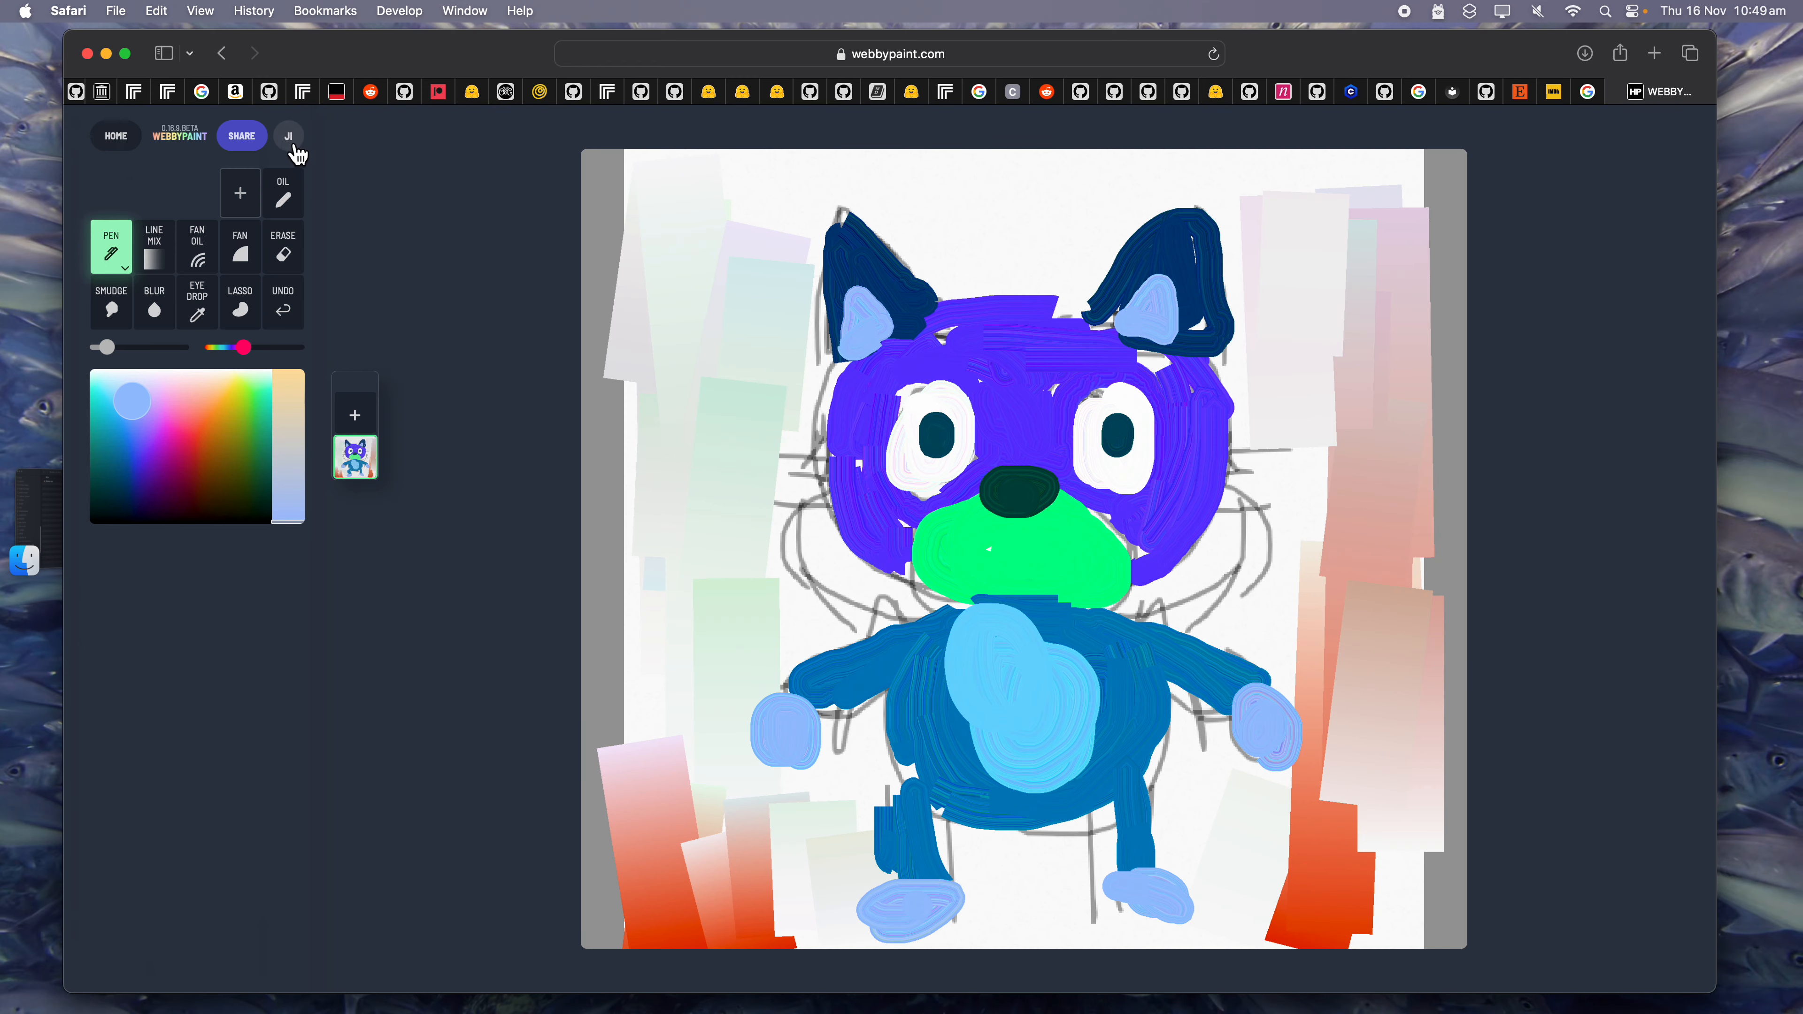
click(116, 136)
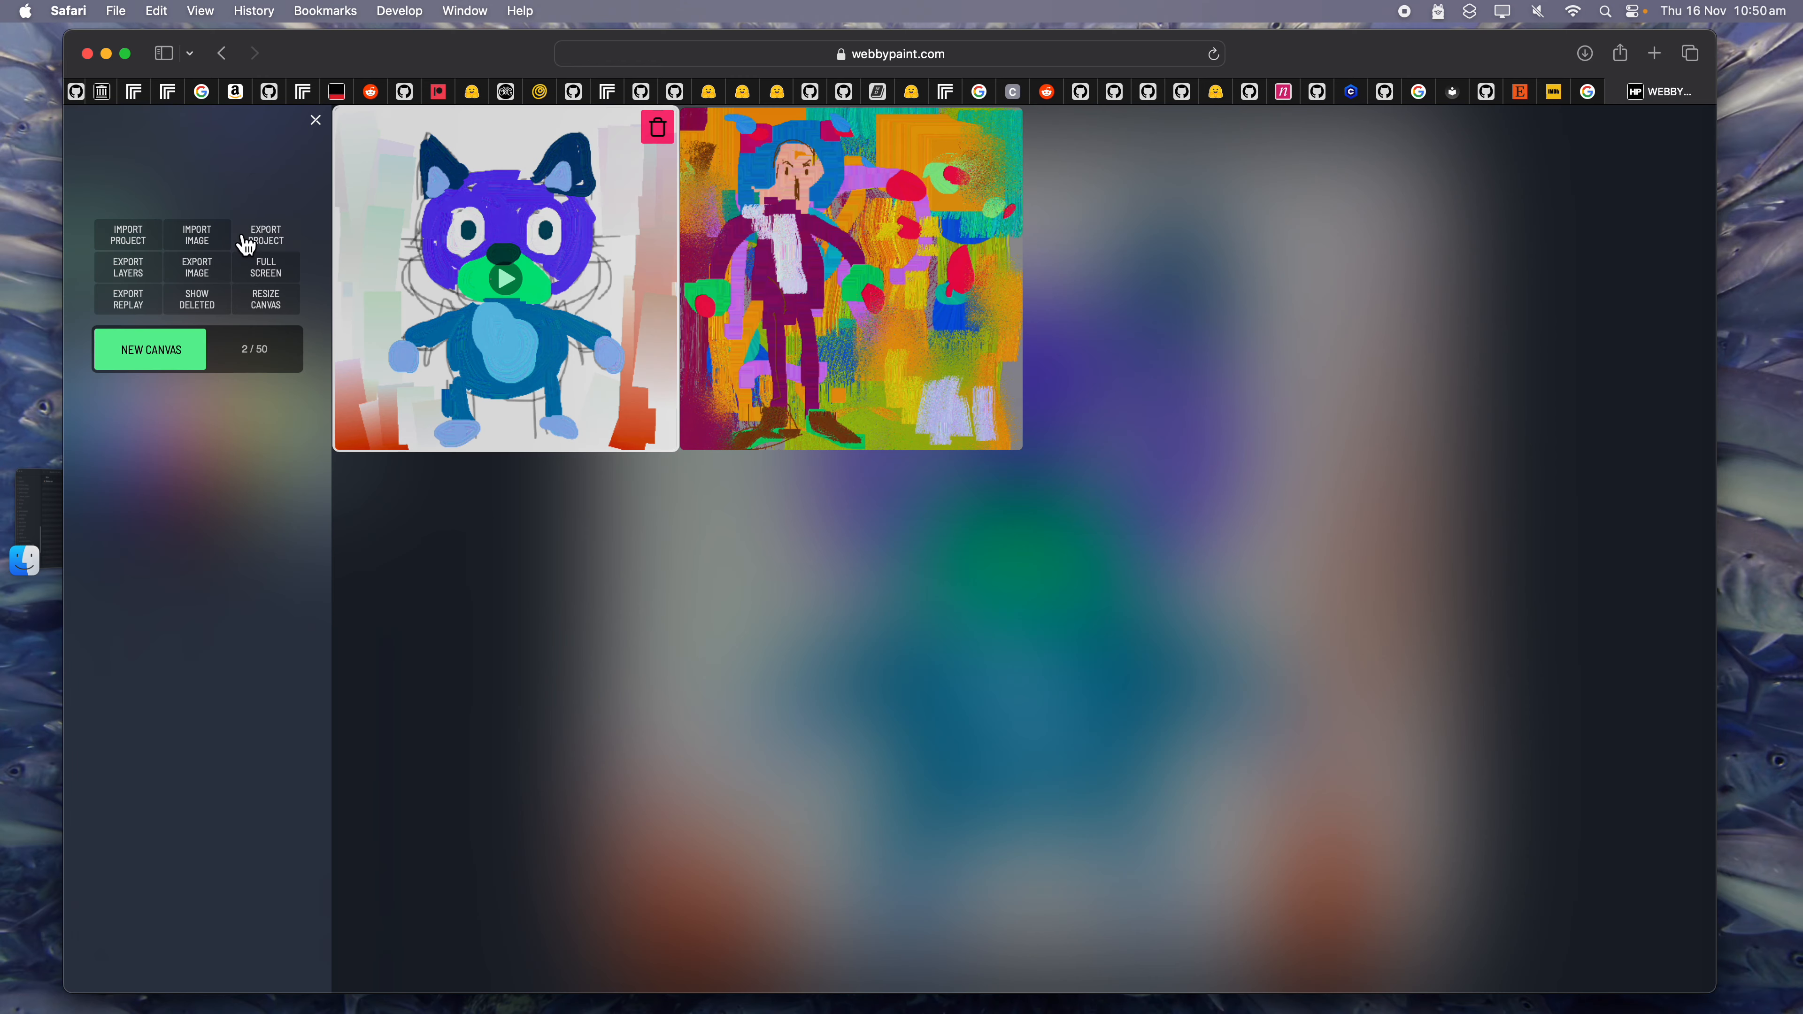
click(202, 238)
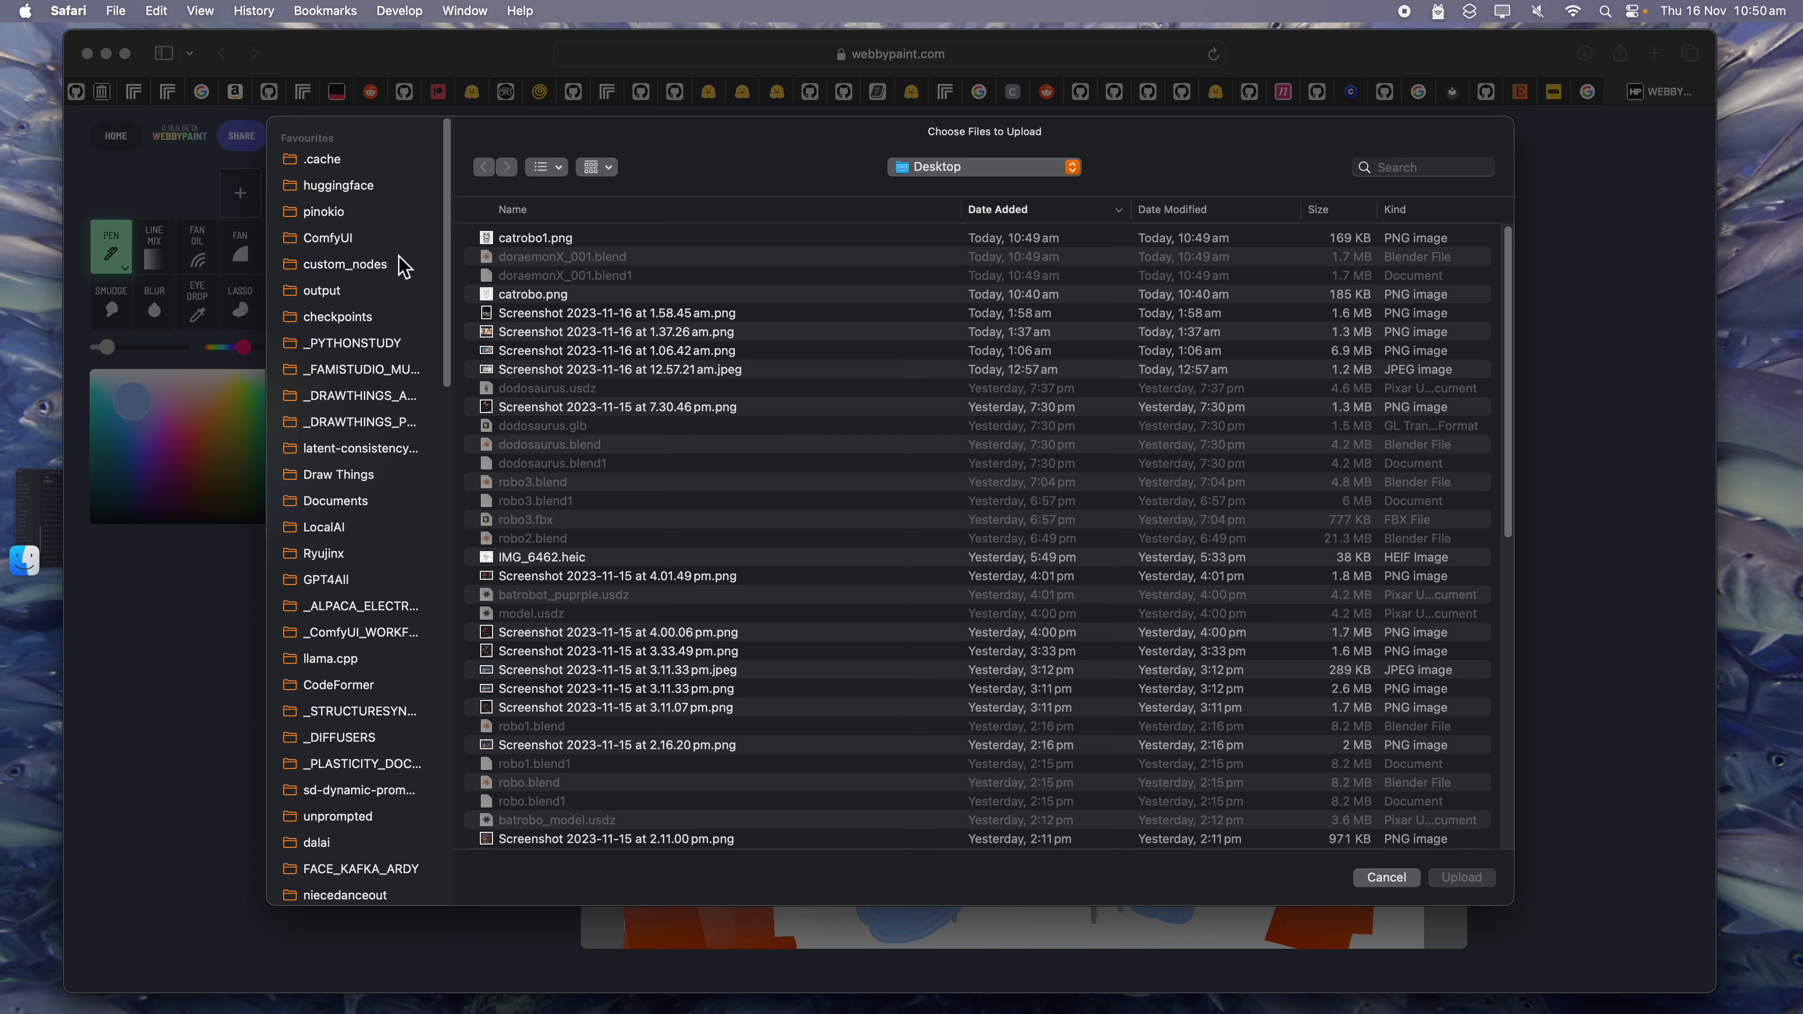
click(548, 238)
key(space)
key(space)
click(1441, 877)
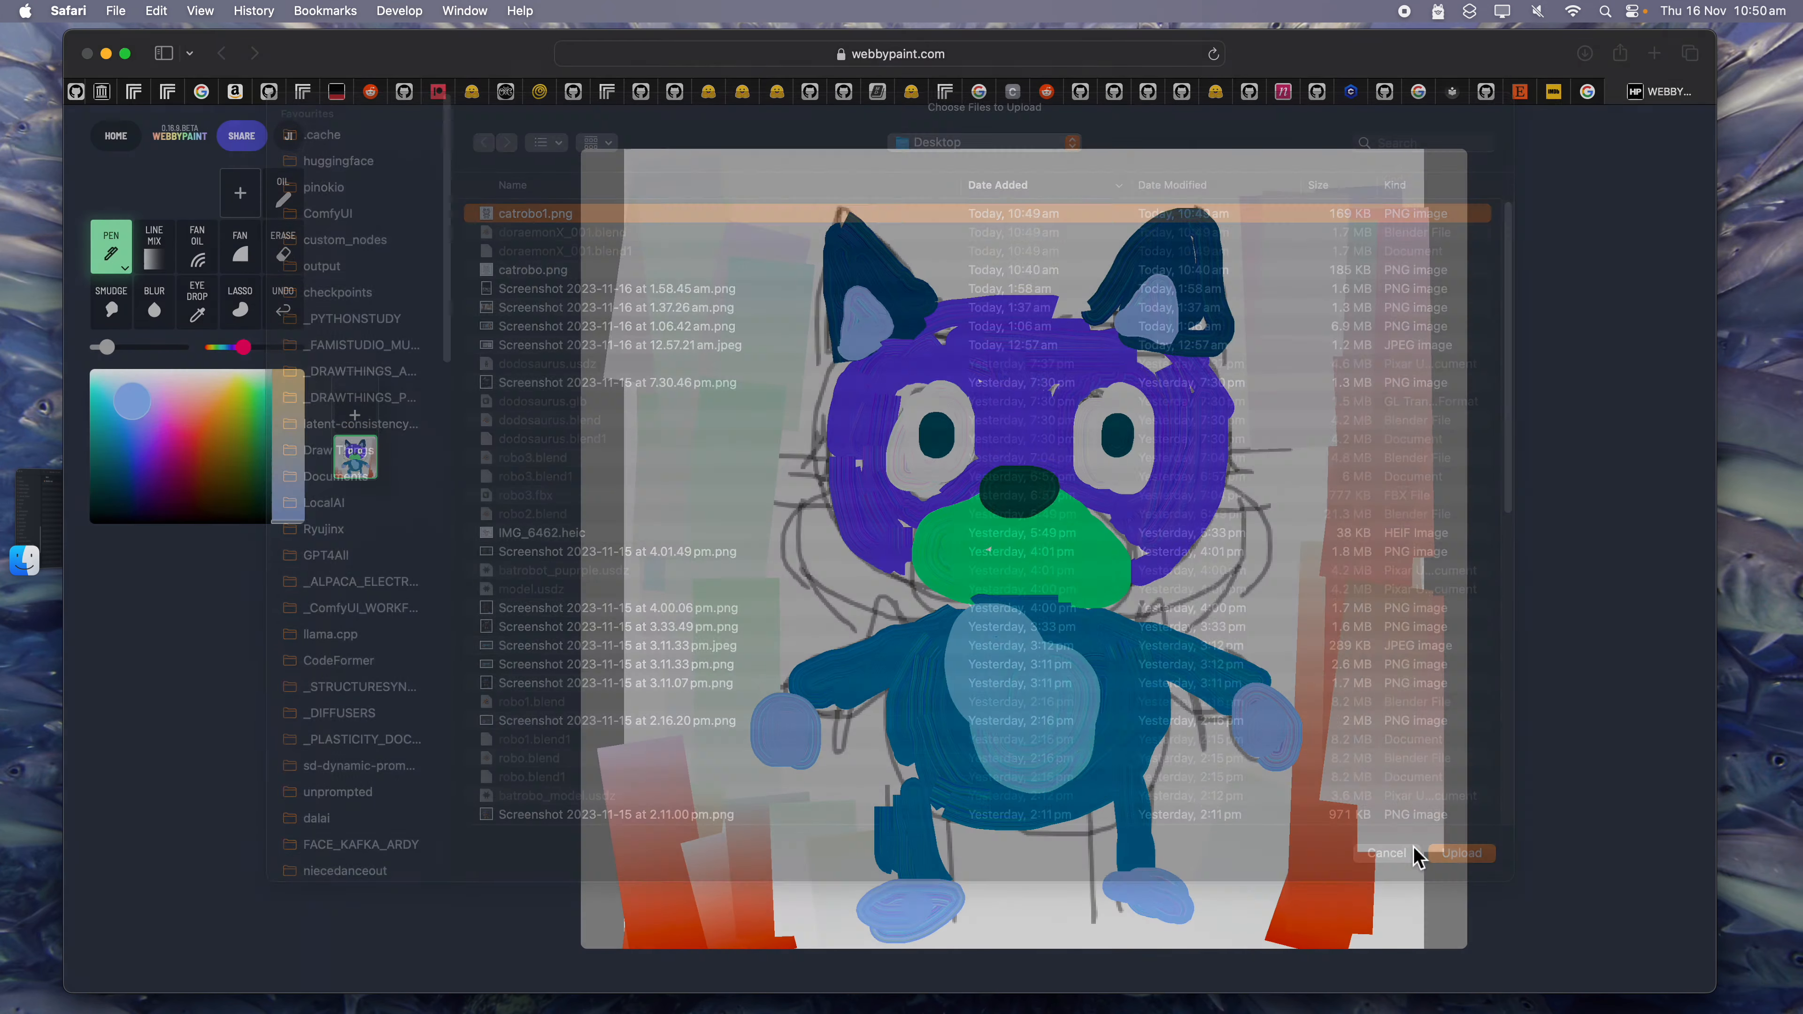
scroll(1060, 473, down, 1)
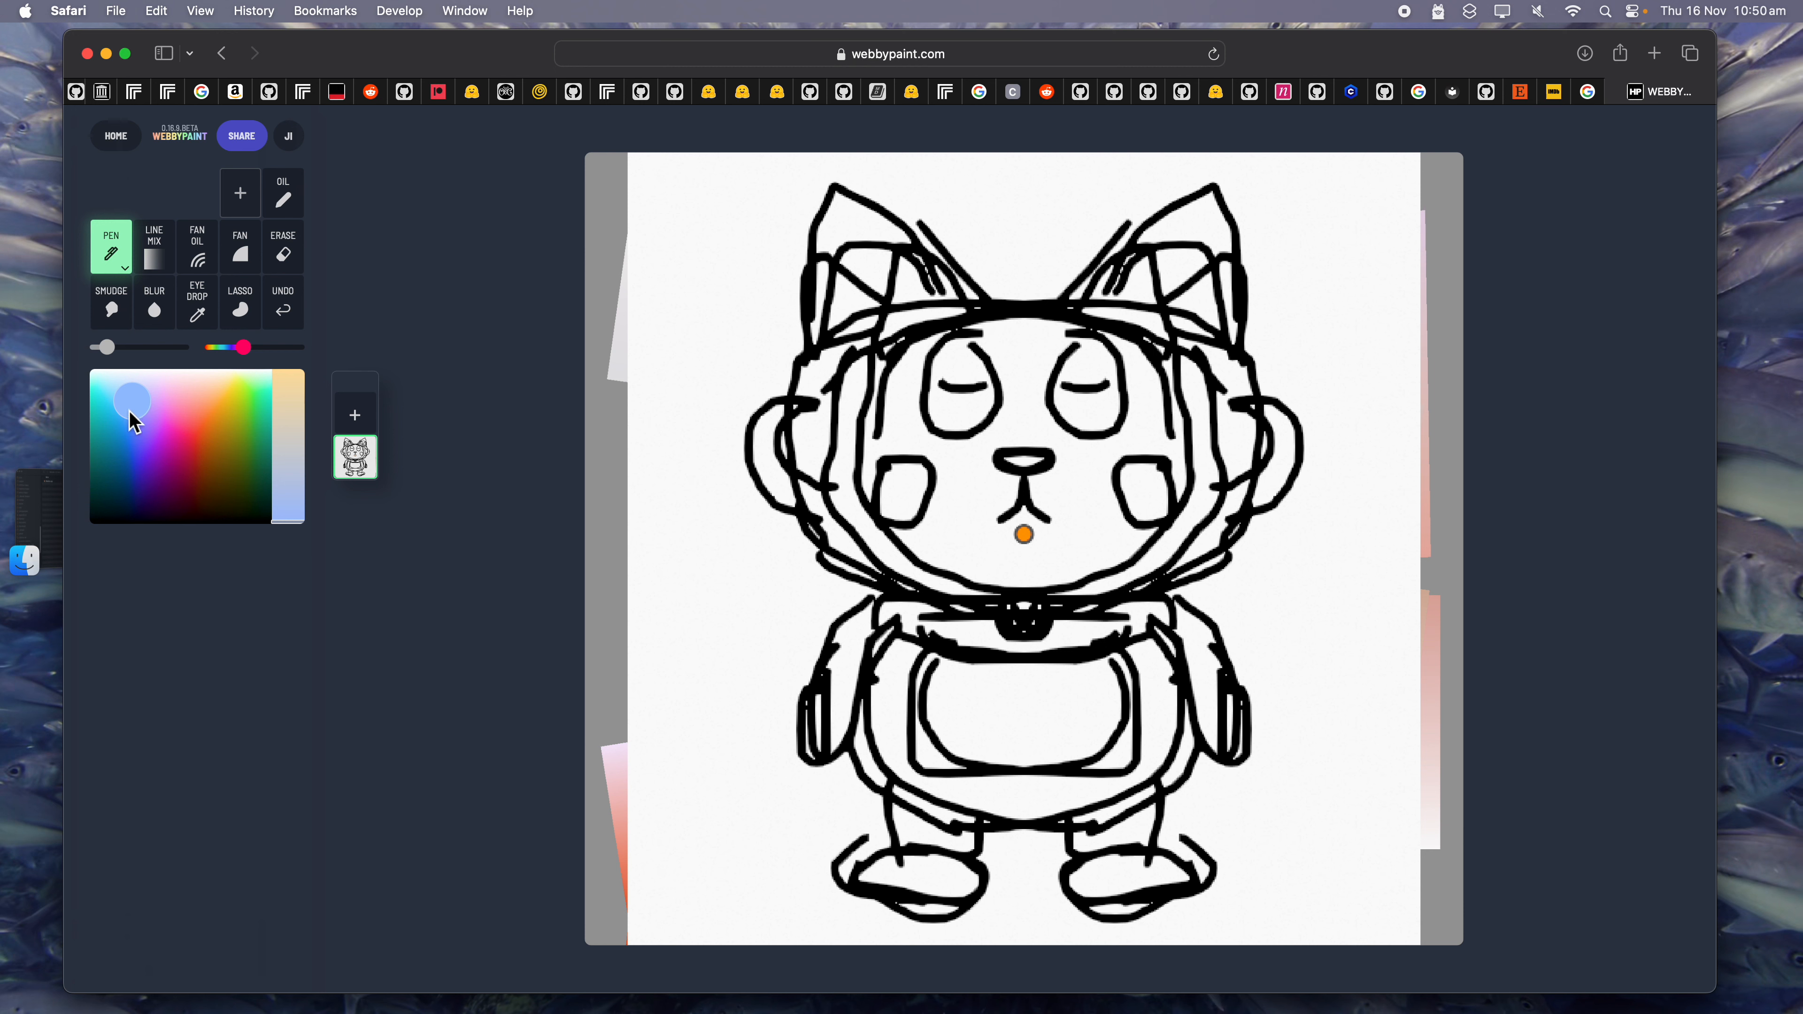
Paint broad bright blue Oil brush strokes down both sides of the canvas around the character.
drag(129, 403, 121, 417)
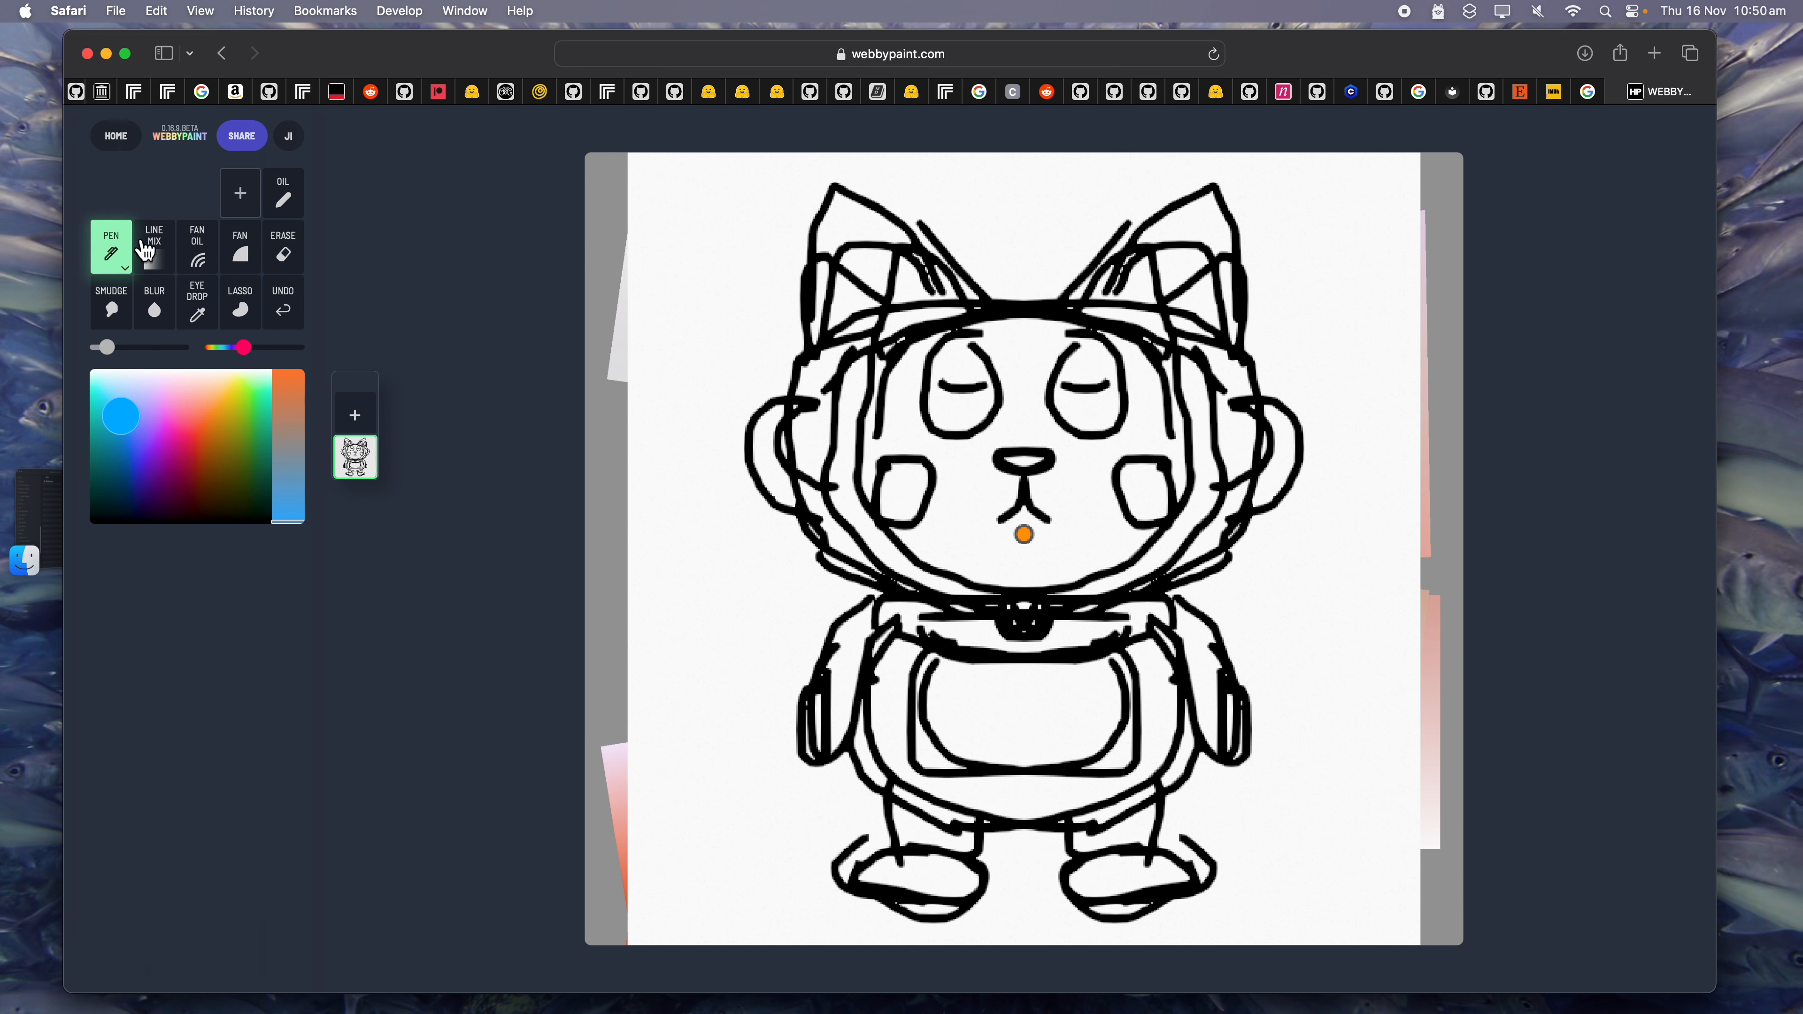
drag(129, 346, 119, 347)
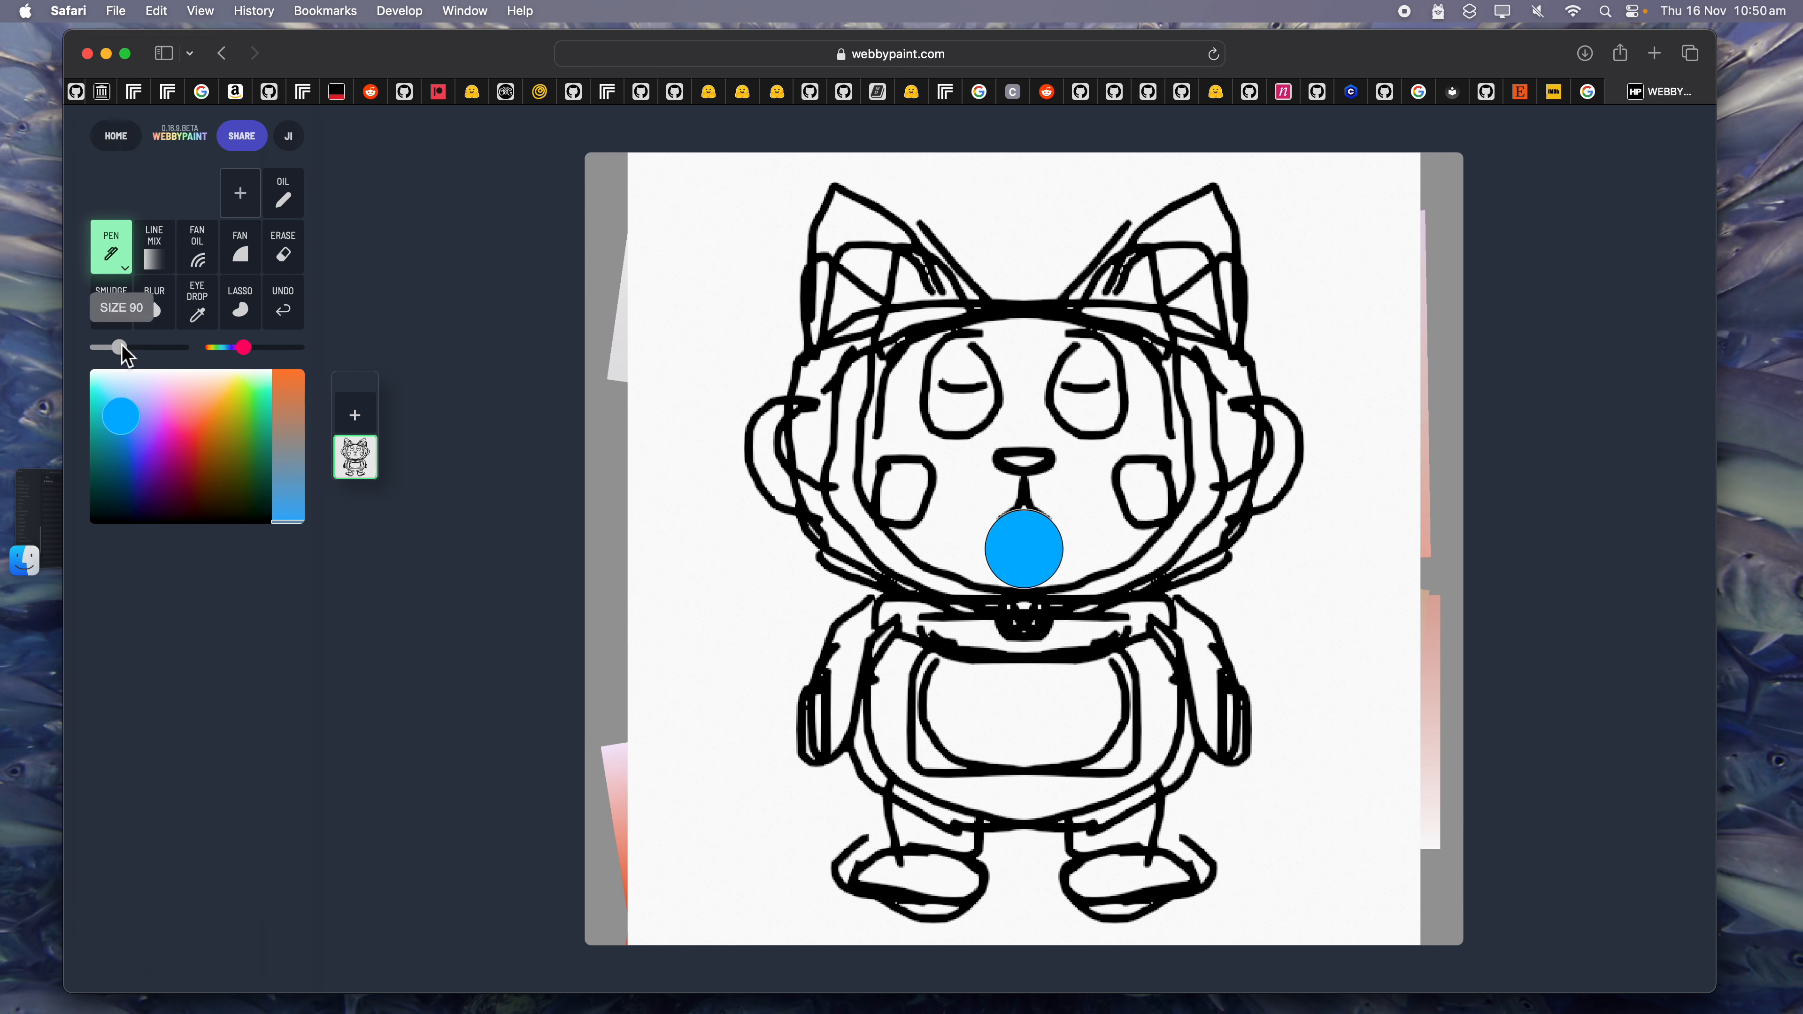
click(167, 264)
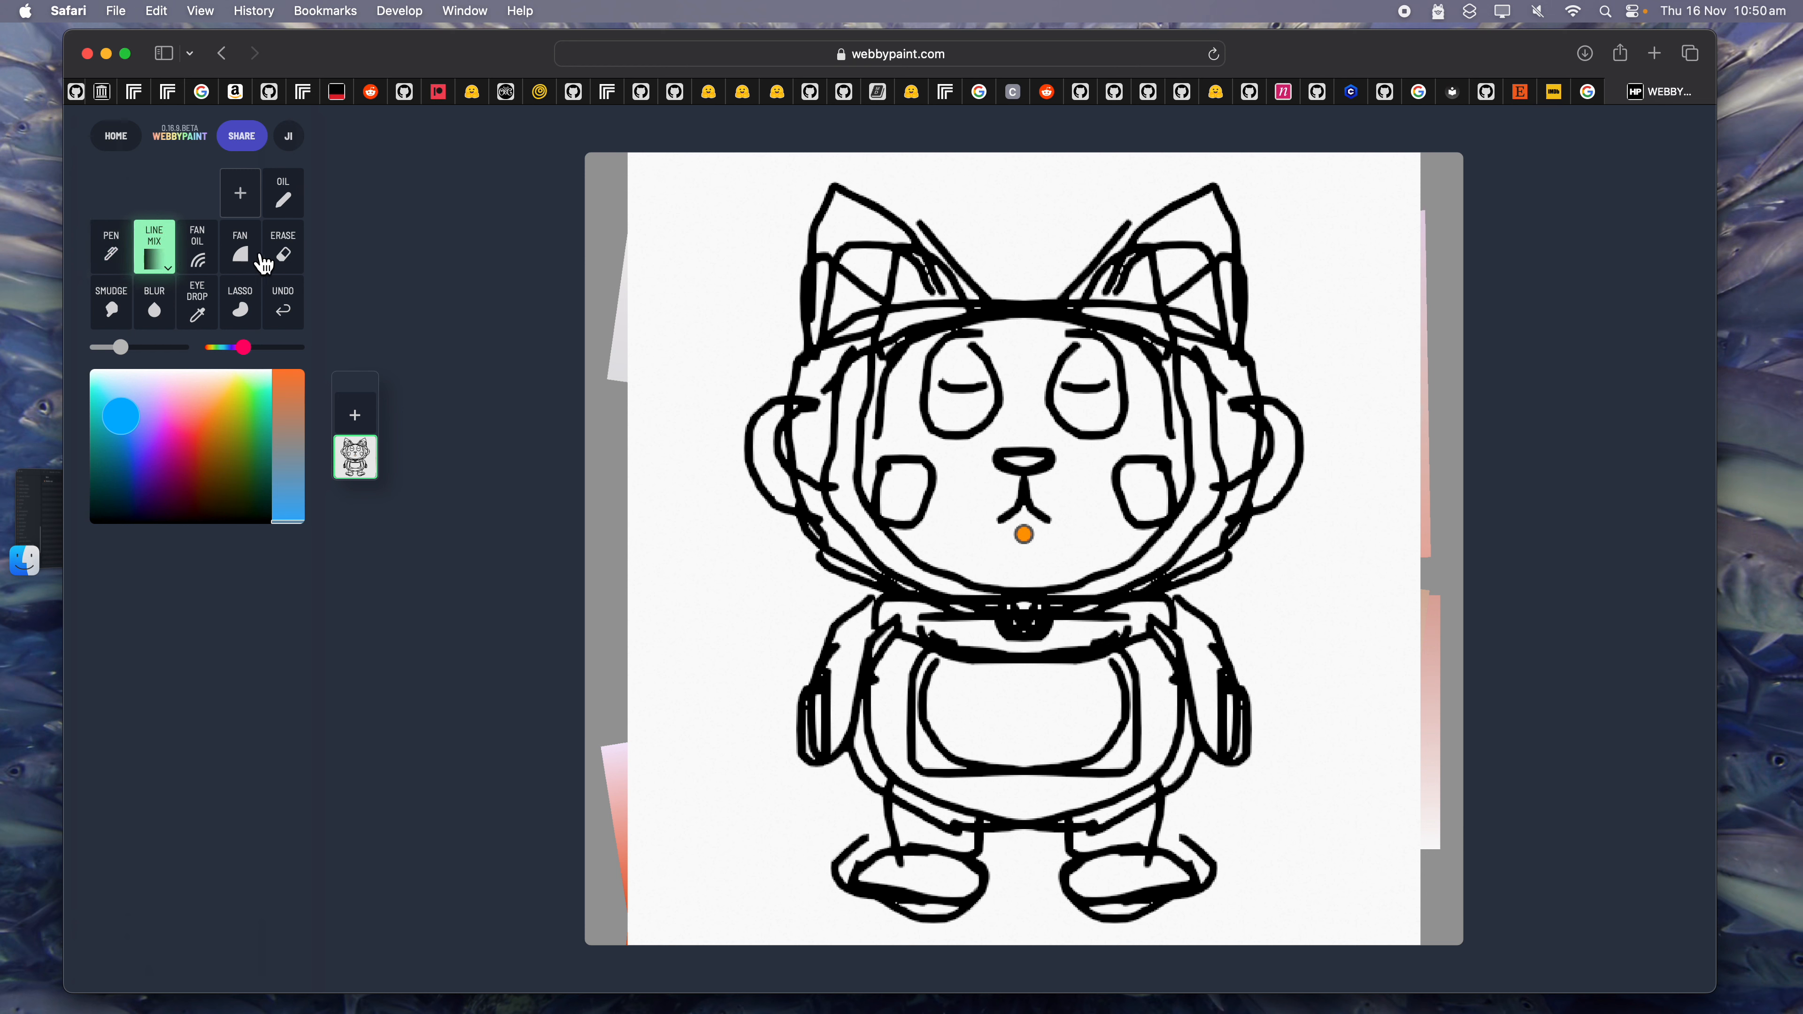
click(298, 208)
mouse_move(753, 186)
mouse_down()
mouse_move(639, 341)
mouse_move(623, 516)
mouse_move(667, 902)
mouse_move(710, 752)
mouse_move(753, 703)
mouse_up()
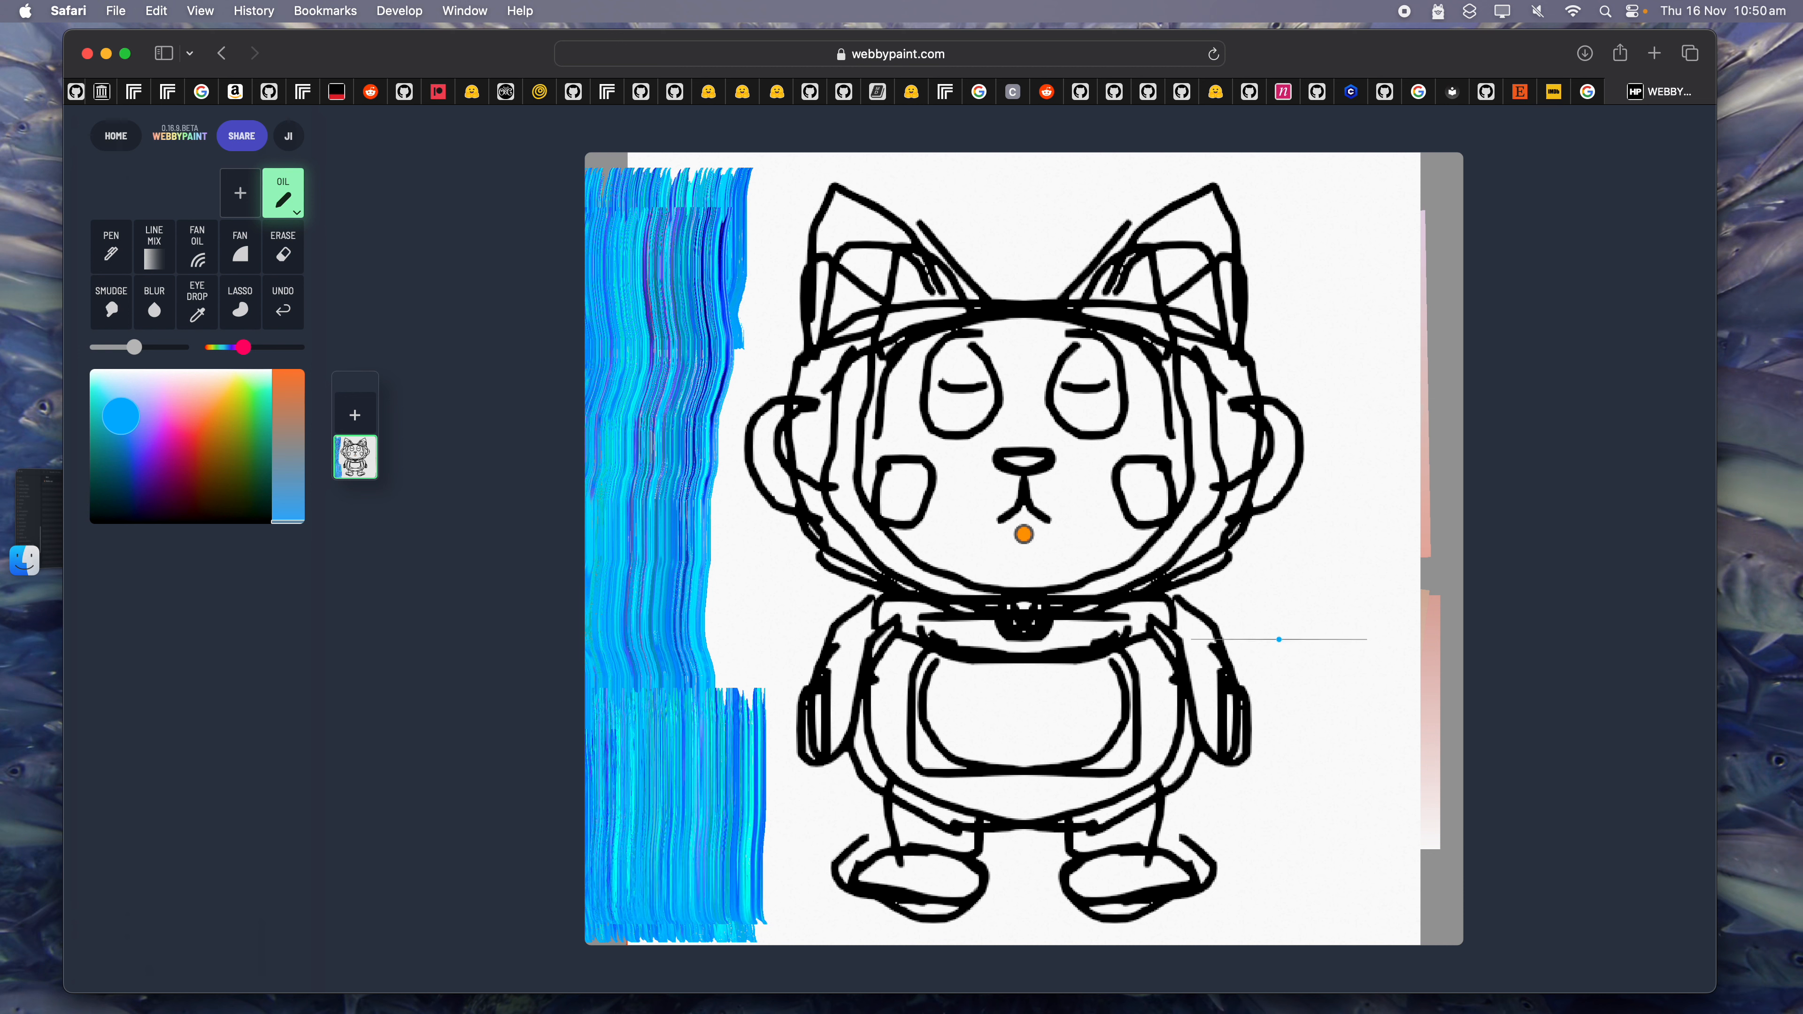
mouse_move(1442, 199)
mouse_down()
mouse_move(1384, 355)
mouse_move(1391, 923)
mouse_move(1306, 880)
mouse_move(1356, 916)
mouse_up()
drag(731, 613, 680, 786)
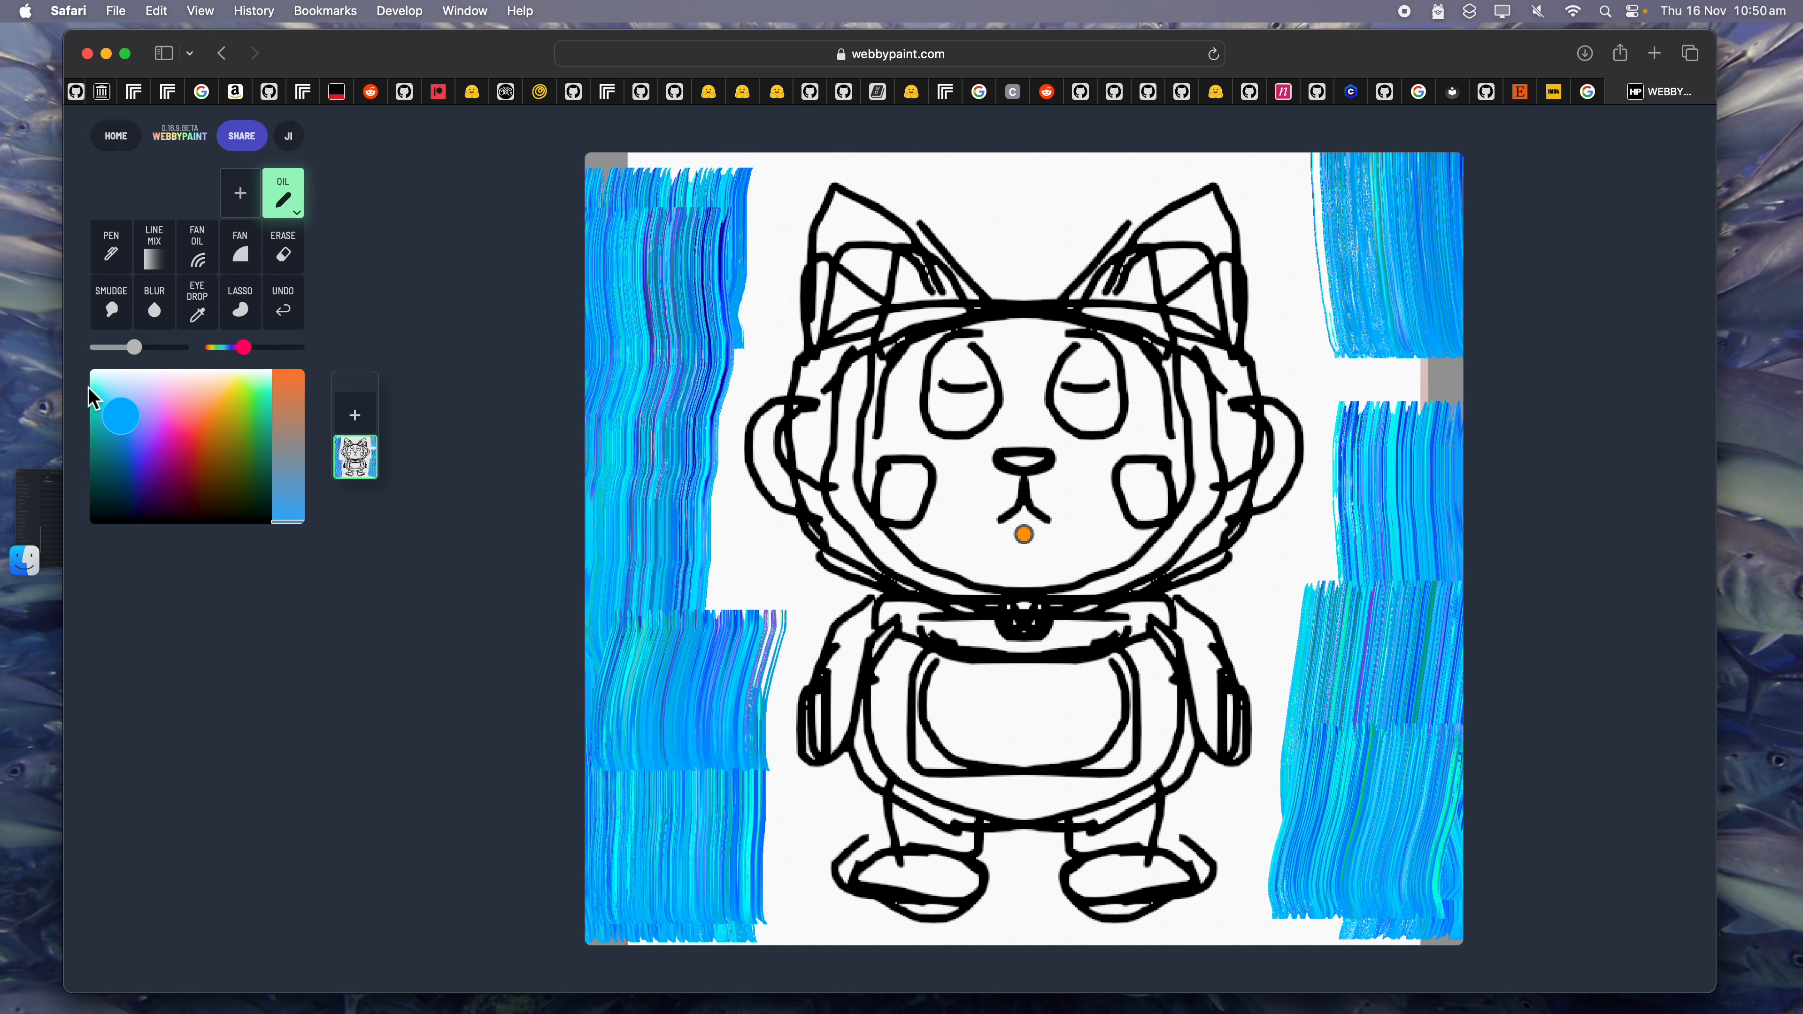
Fill the cat's whole head with royal blue using the Pen brush at size 50.
click(114, 270)
drag(119, 349, 113, 348)
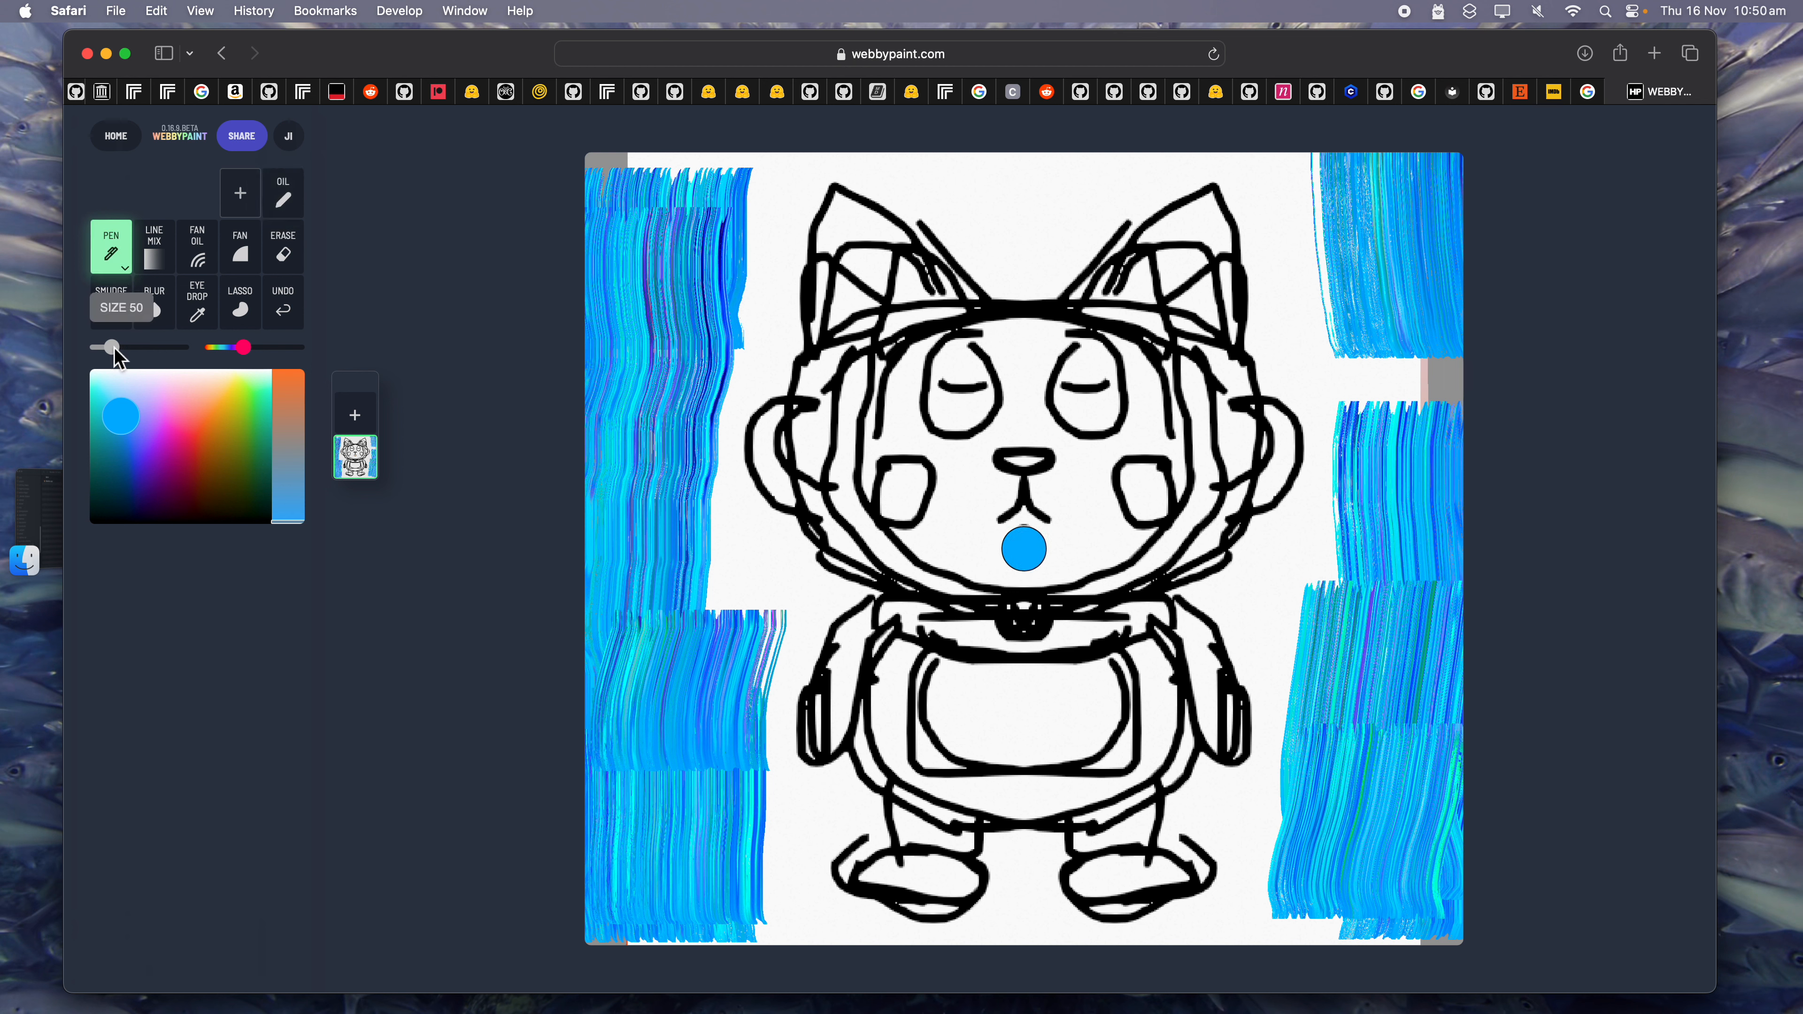
drag(142, 431, 134, 444)
mouse_move(851, 384)
mouse_down()
mouse_move(841, 490)
mouse_move(876, 550)
mouse_move(959, 575)
mouse_move(1193, 532)
mouse_move(1196, 409)
mouse_move(1220, 417)
mouse_move(1111, 309)
mouse_move(1001, 316)
mouse_move(813, 398)
mouse_move(902, 398)
mouse_move(863, 447)
mouse_move(805, 461)
mouse_move(895, 423)
mouse_move(948, 462)
mouse_move(930, 532)
mouse_move(1036, 543)
mouse_move(1086, 504)
mouse_move(1086, 458)
mouse_move(1158, 428)
mouse_move(1145, 399)
mouse_up()
drag(1052, 343, 947, 472)
mouse_move(1033, 412)
mouse_down()
mouse_move(1058, 501)
mouse_move(987, 497)
mouse_move(1001, 515)
mouse_up()
mouse_move(941, 462)
mouse_down()
mouse_move(916, 476)
mouse_move(1004, 365)
mouse_move(1147, 461)
mouse_move(1133, 502)
mouse_move(1206, 326)
mouse_move(955, 327)
mouse_up()
drag(1182, 529, 973, 549)
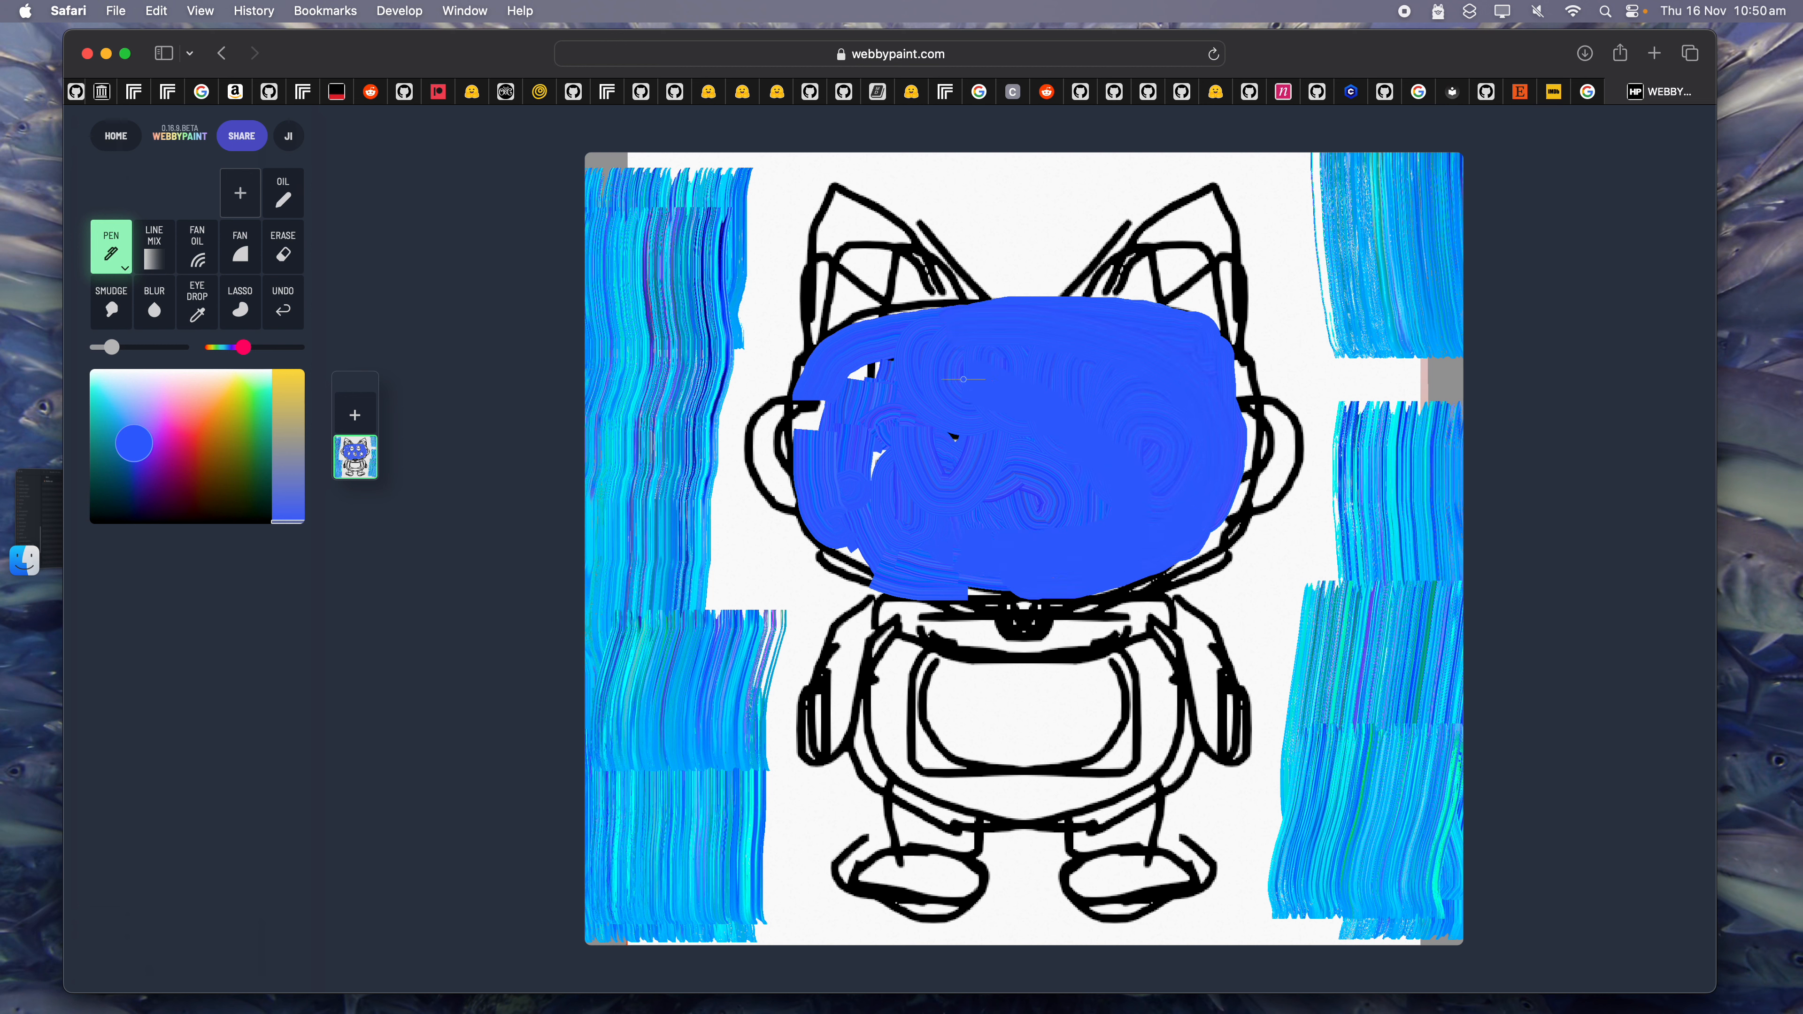
drag(964, 380, 855, 452)
Paint a rounded cyan muzzle over the lower middle of the face.
click(113, 406)
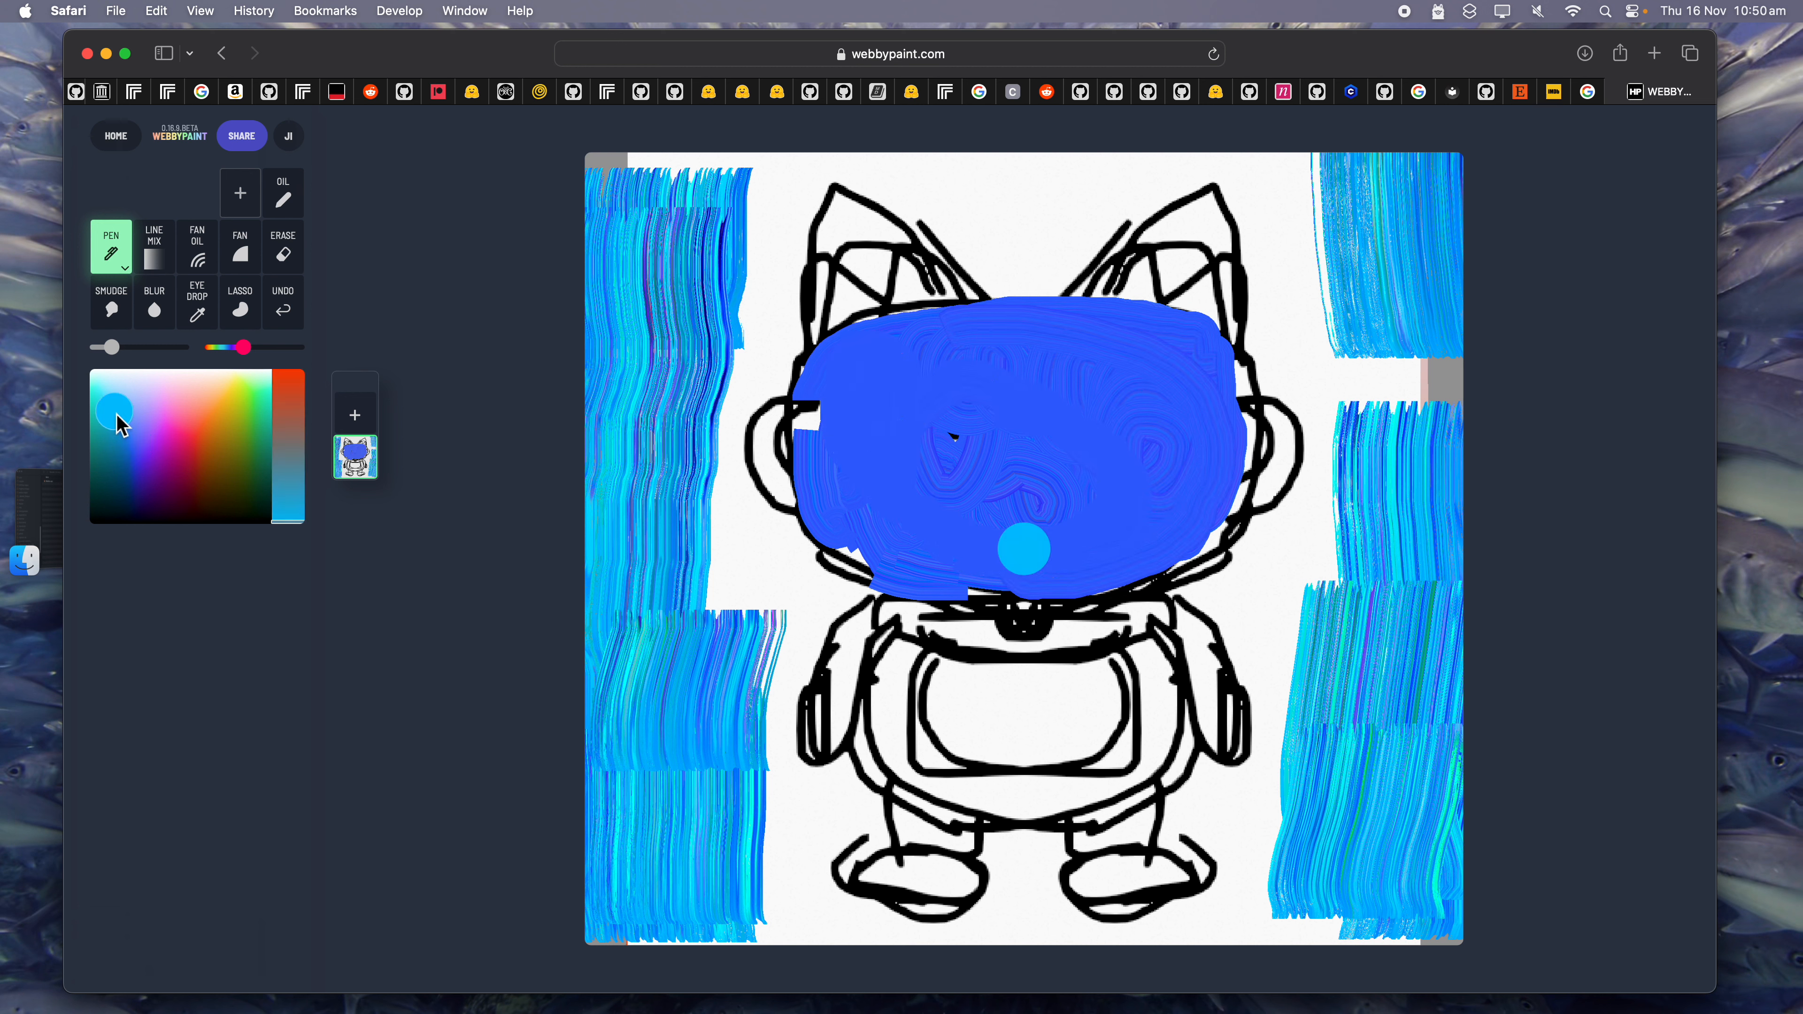
mouse_move(1019, 486)
mouse_down()
mouse_move(997, 572)
mouse_move(1068, 511)
mouse_move(1027, 571)
mouse_up()
mouse_move(1068, 490)
mouse_down()
mouse_move(1043, 593)
mouse_move(950, 551)
mouse_up()
Fill the torso with medium blue and paint an oval light blue belly patch in its centre.
drag(139, 431, 126, 438)
mouse_move(916, 635)
mouse_down()
mouse_move(877, 738)
mouse_move(1043, 817)
mouse_move(1143, 625)
mouse_move(1079, 611)
mouse_move(1136, 703)
mouse_move(912, 681)
mouse_move(1086, 753)
mouse_move(935, 709)
mouse_up()
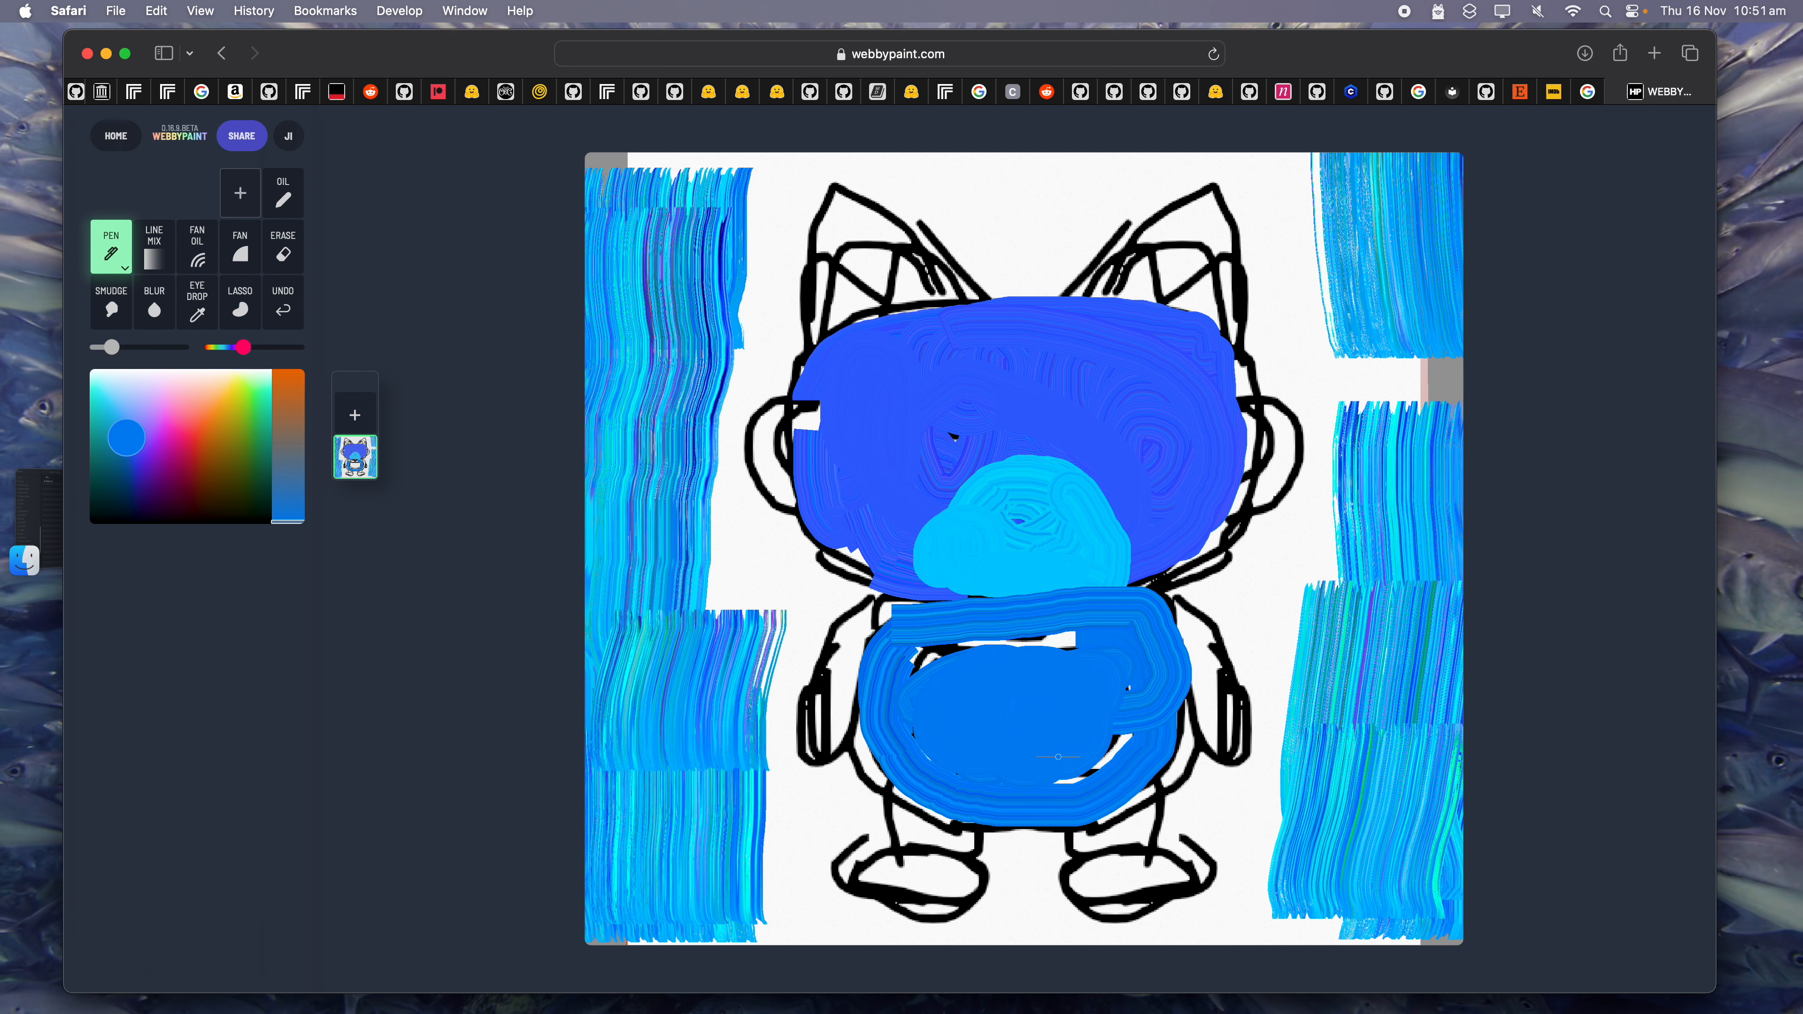
mouse_move(1058, 757)
mouse_down()
mouse_move(990, 643)
mouse_move(881, 809)
mouse_move(1173, 697)
mouse_move(1057, 786)
mouse_up()
click(115, 395)
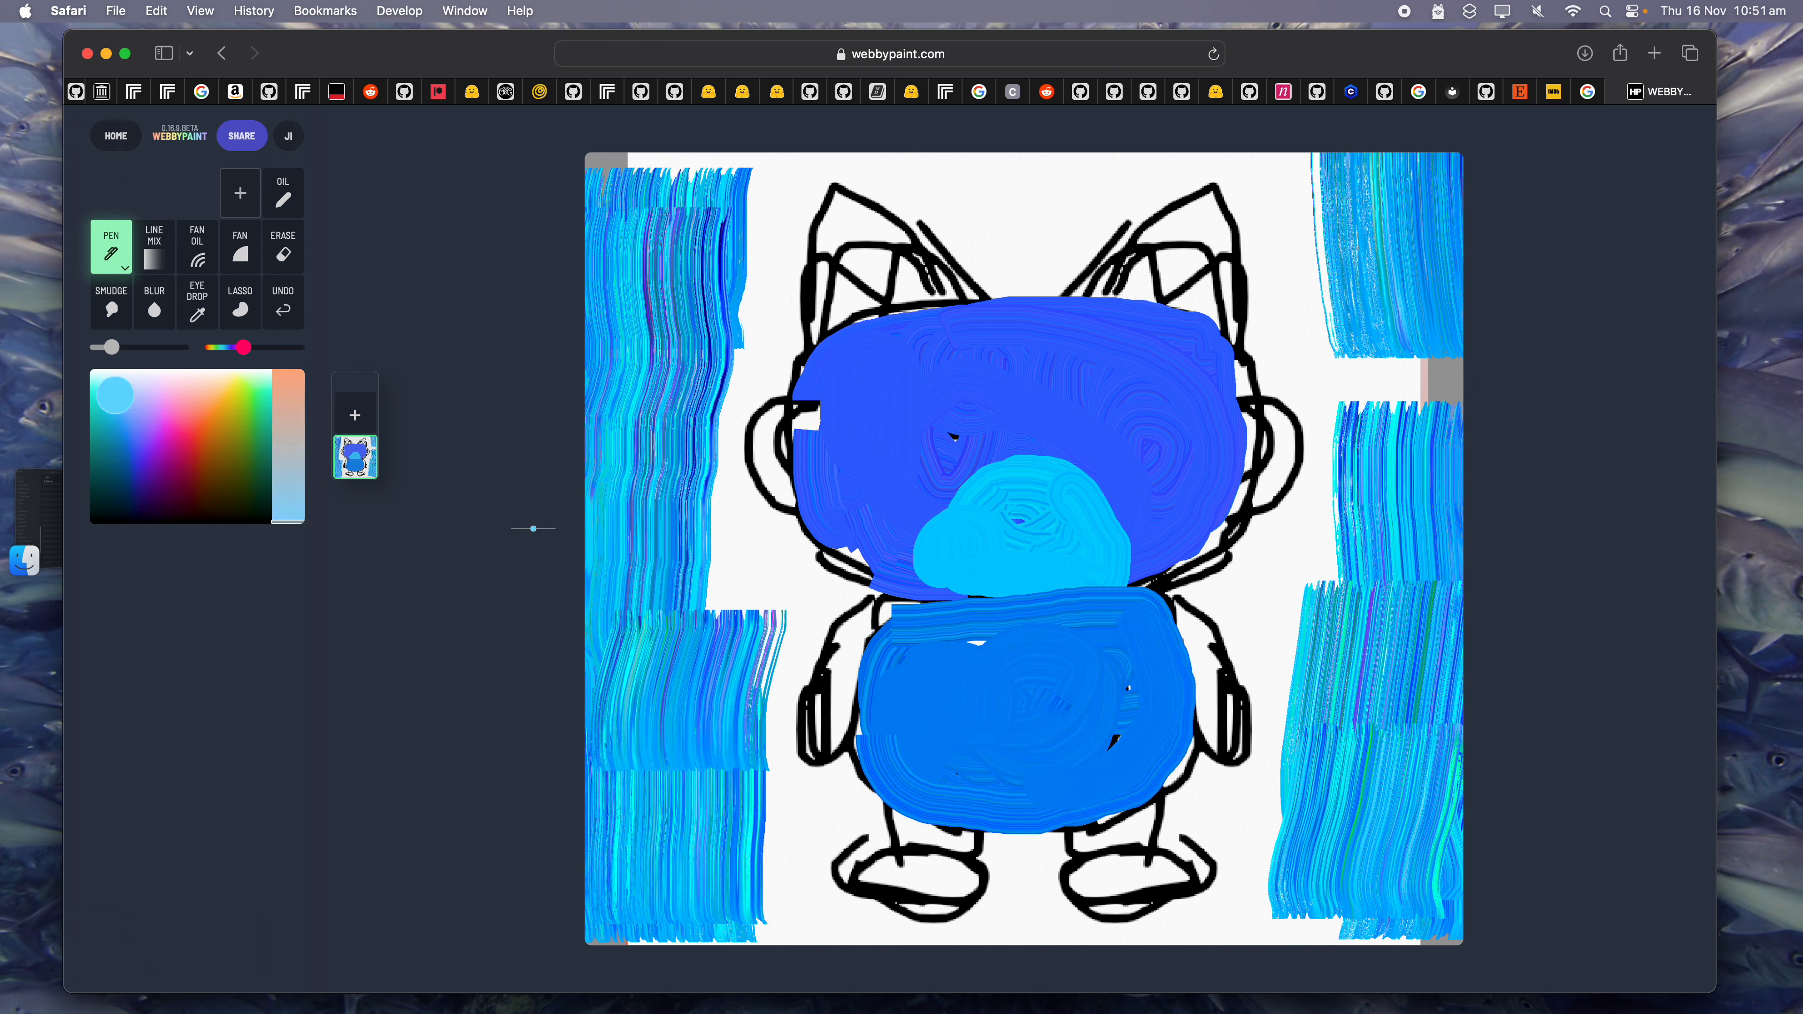
mouse_move(1002, 667)
mouse_down()
mouse_move(994, 692)
mouse_move(1058, 746)
mouse_move(1027, 645)
mouse_up()
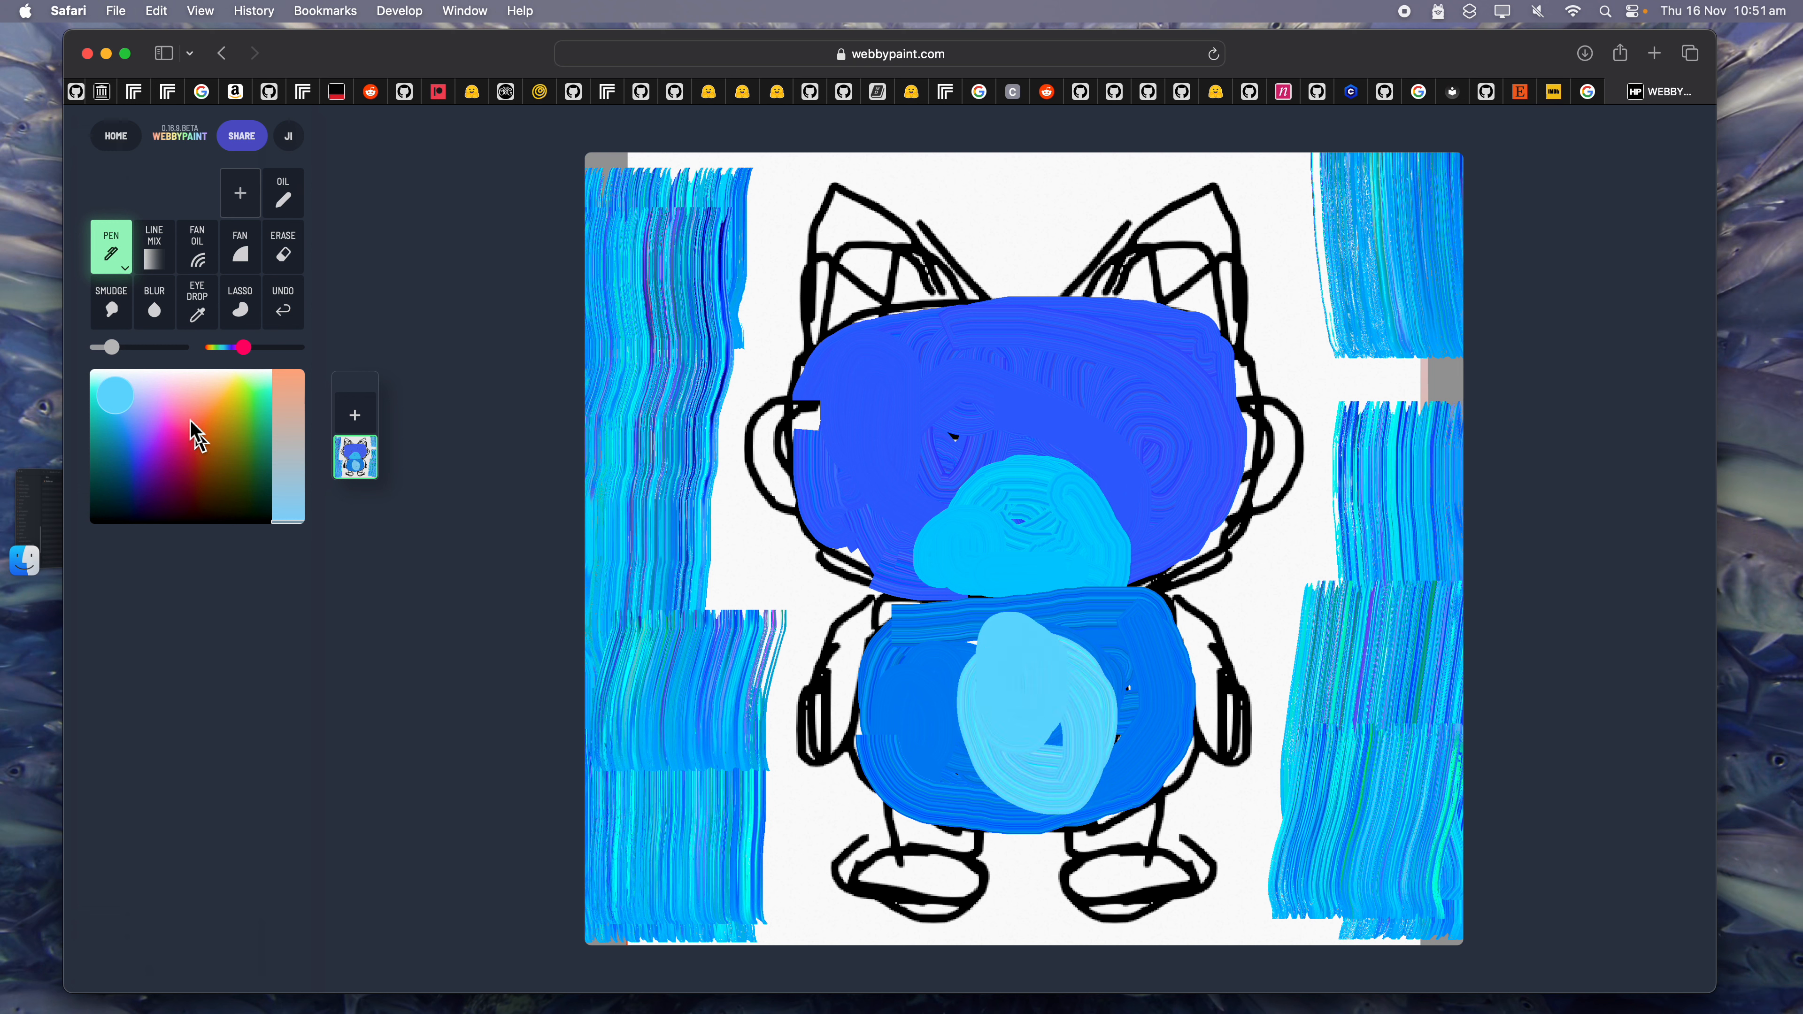
Paint a hot pink collar across the neck and a round hot pink nose above the muzzle.
click(175, 430)
mouse_move(880, 600)
mouse_down()
mouse_move(1189, 593)
mouse_move(851, 607)
mouse_up()
drag(1027, 488, 1041, 451)
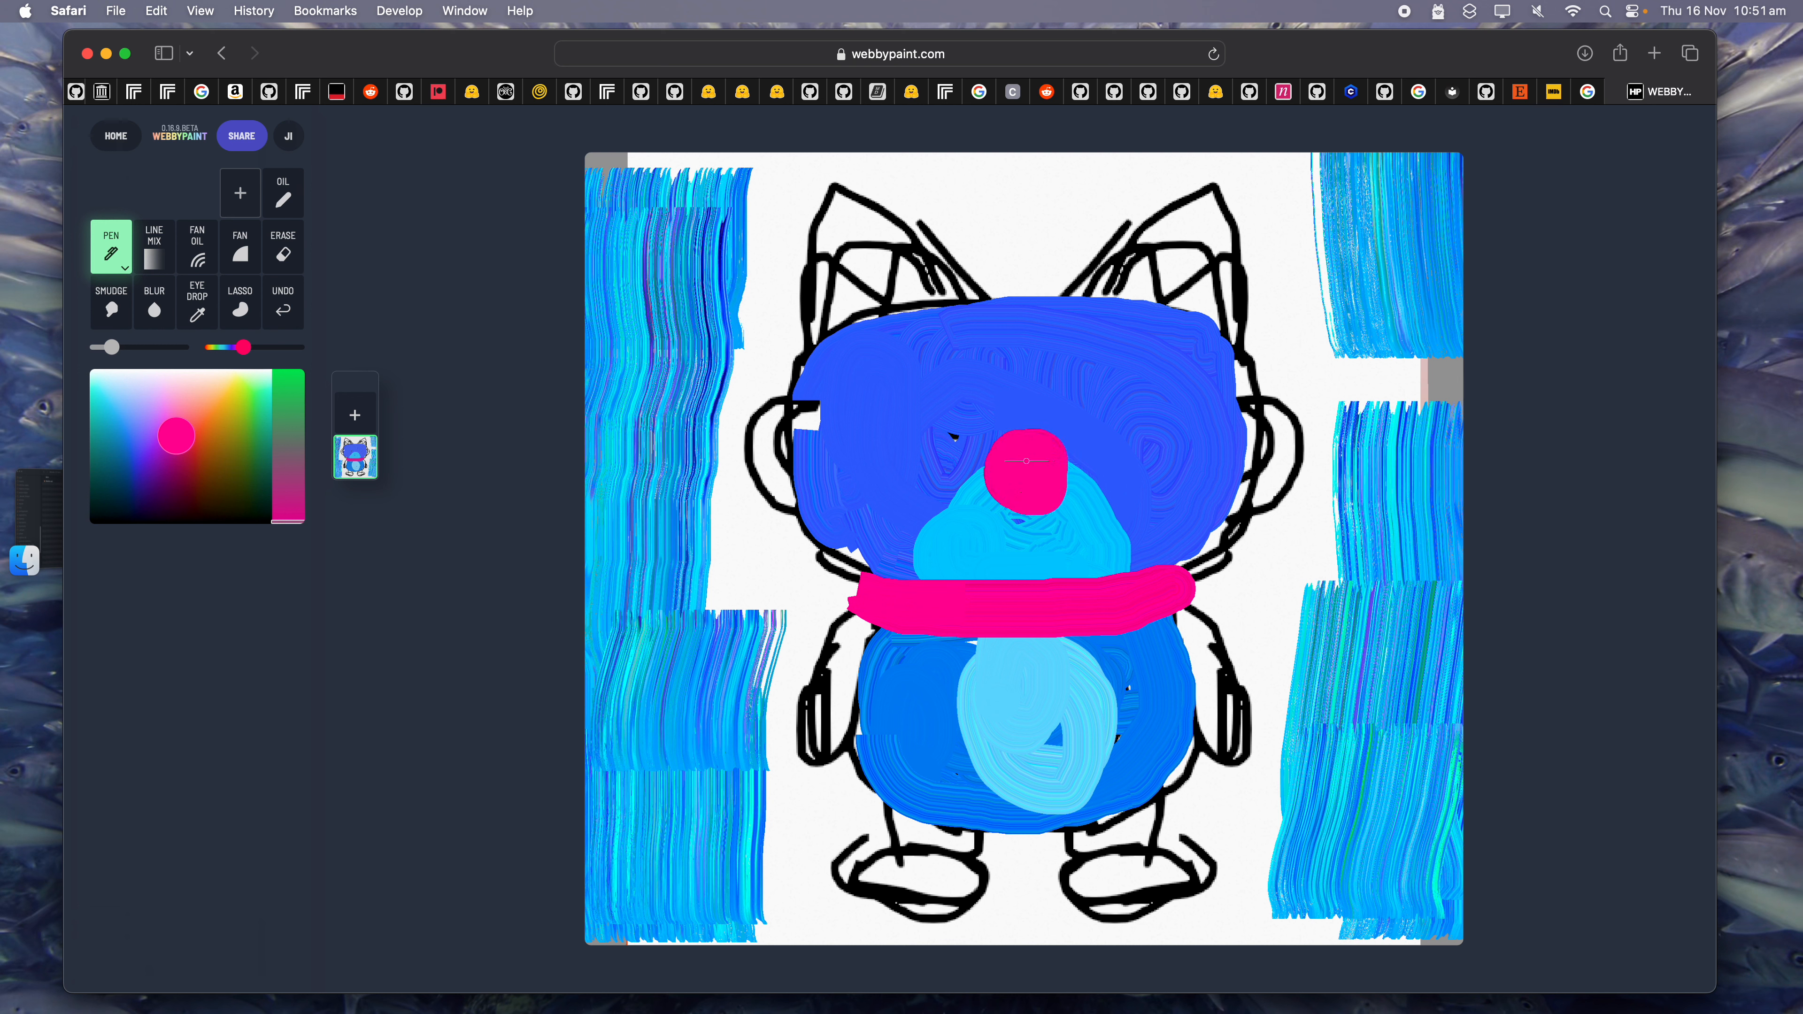
Paint two white oval eyes on the face, one on each side above the nose.
click(116, 376)
mouse_move(923, 385)
mouse_down()
mouse_move(945, 384)
mouse_move(930, 435)
mouse_up()
mouse_move(1111, 376)
mouse_down()
mouse_move(1125, 440)
mouse_move(1150, 384)
mouse_move(1139, 355)
mouse_move(1097, 398)
mouse_up()
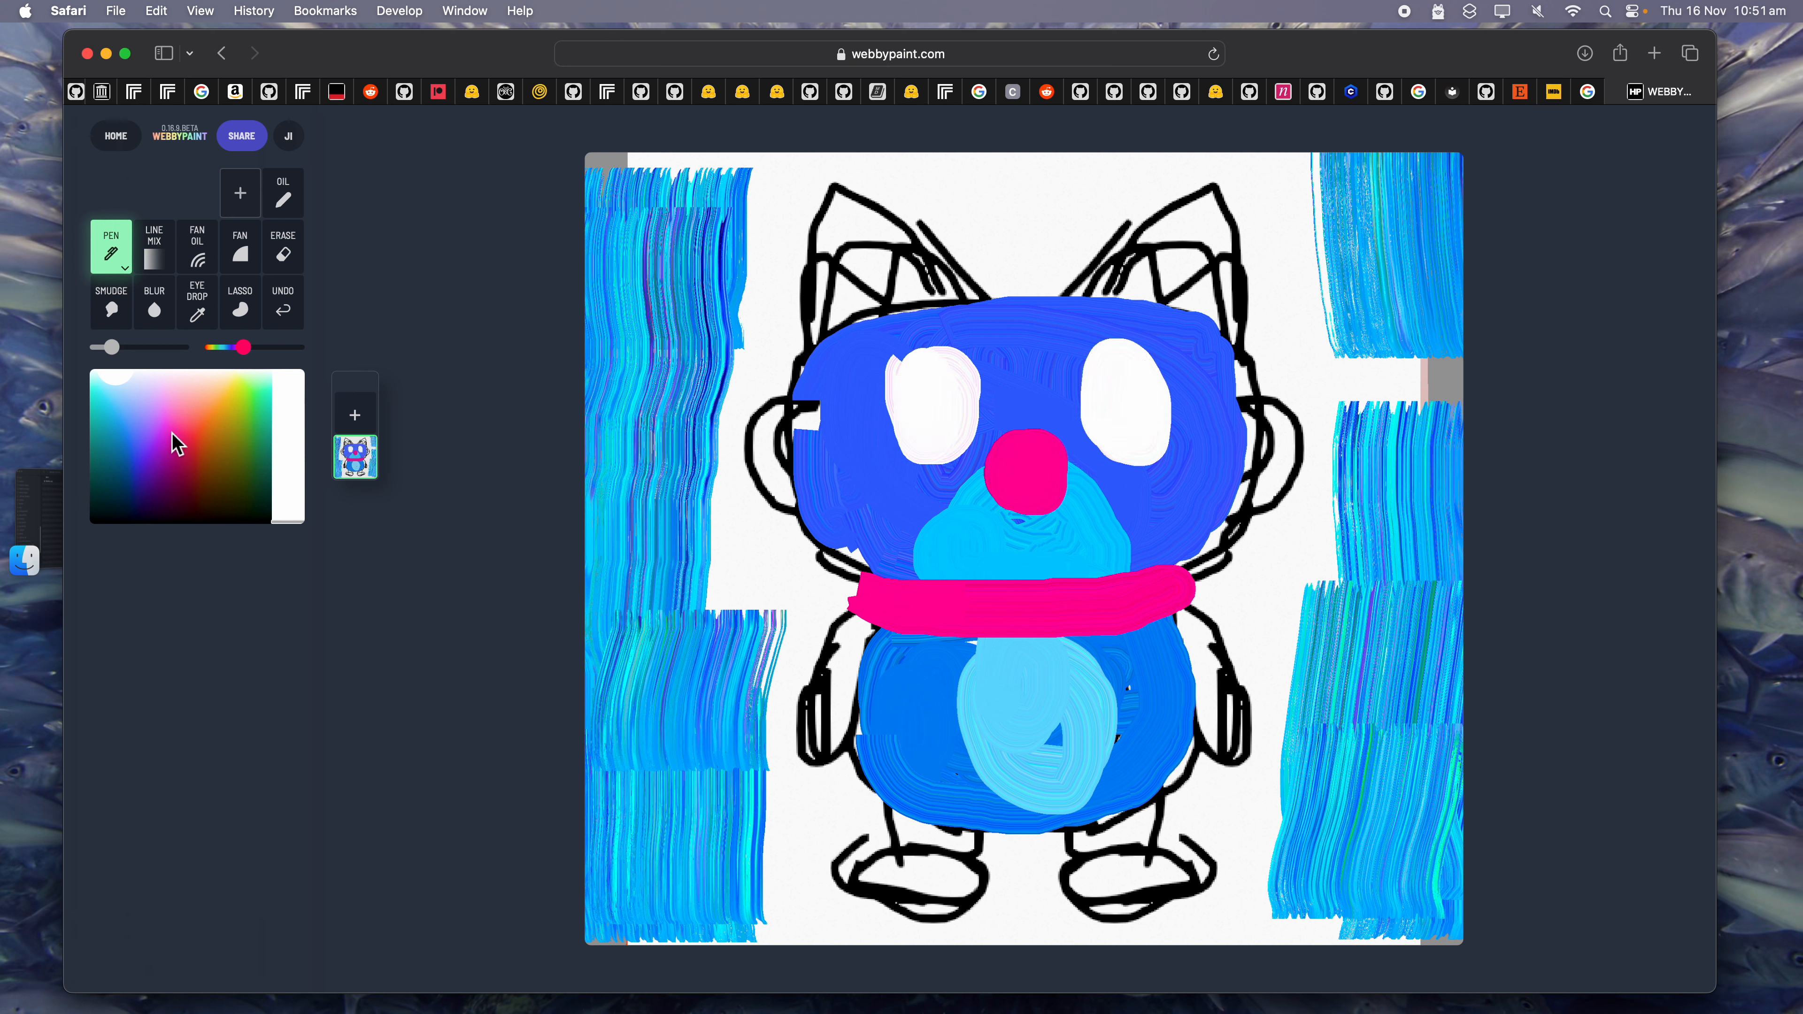
Fill both pointed ears and the rounded pieces on both sides of the head with blue.
drag(178, 444, 131, 432)
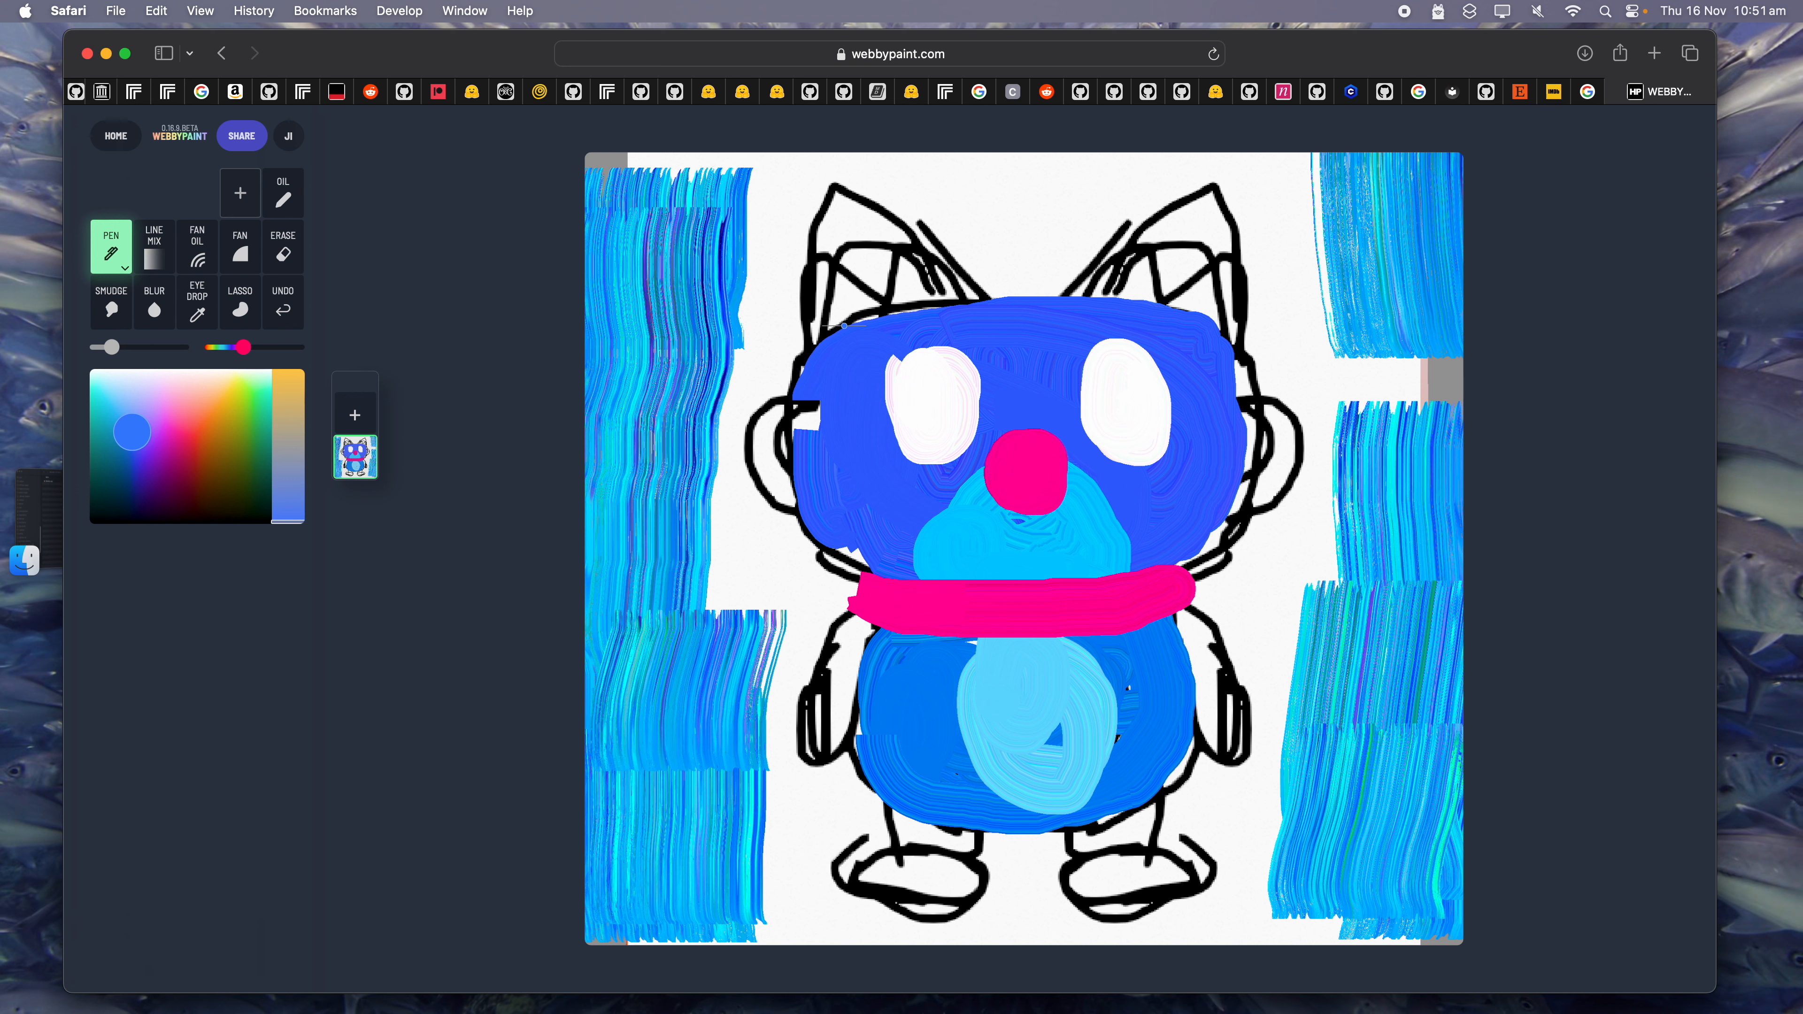
mouse_move(845, 327)
mouse_down()
mouse_move(870, 213)
mouse_move(980, 299)
mouse_move(887, 270)
mouse_up()
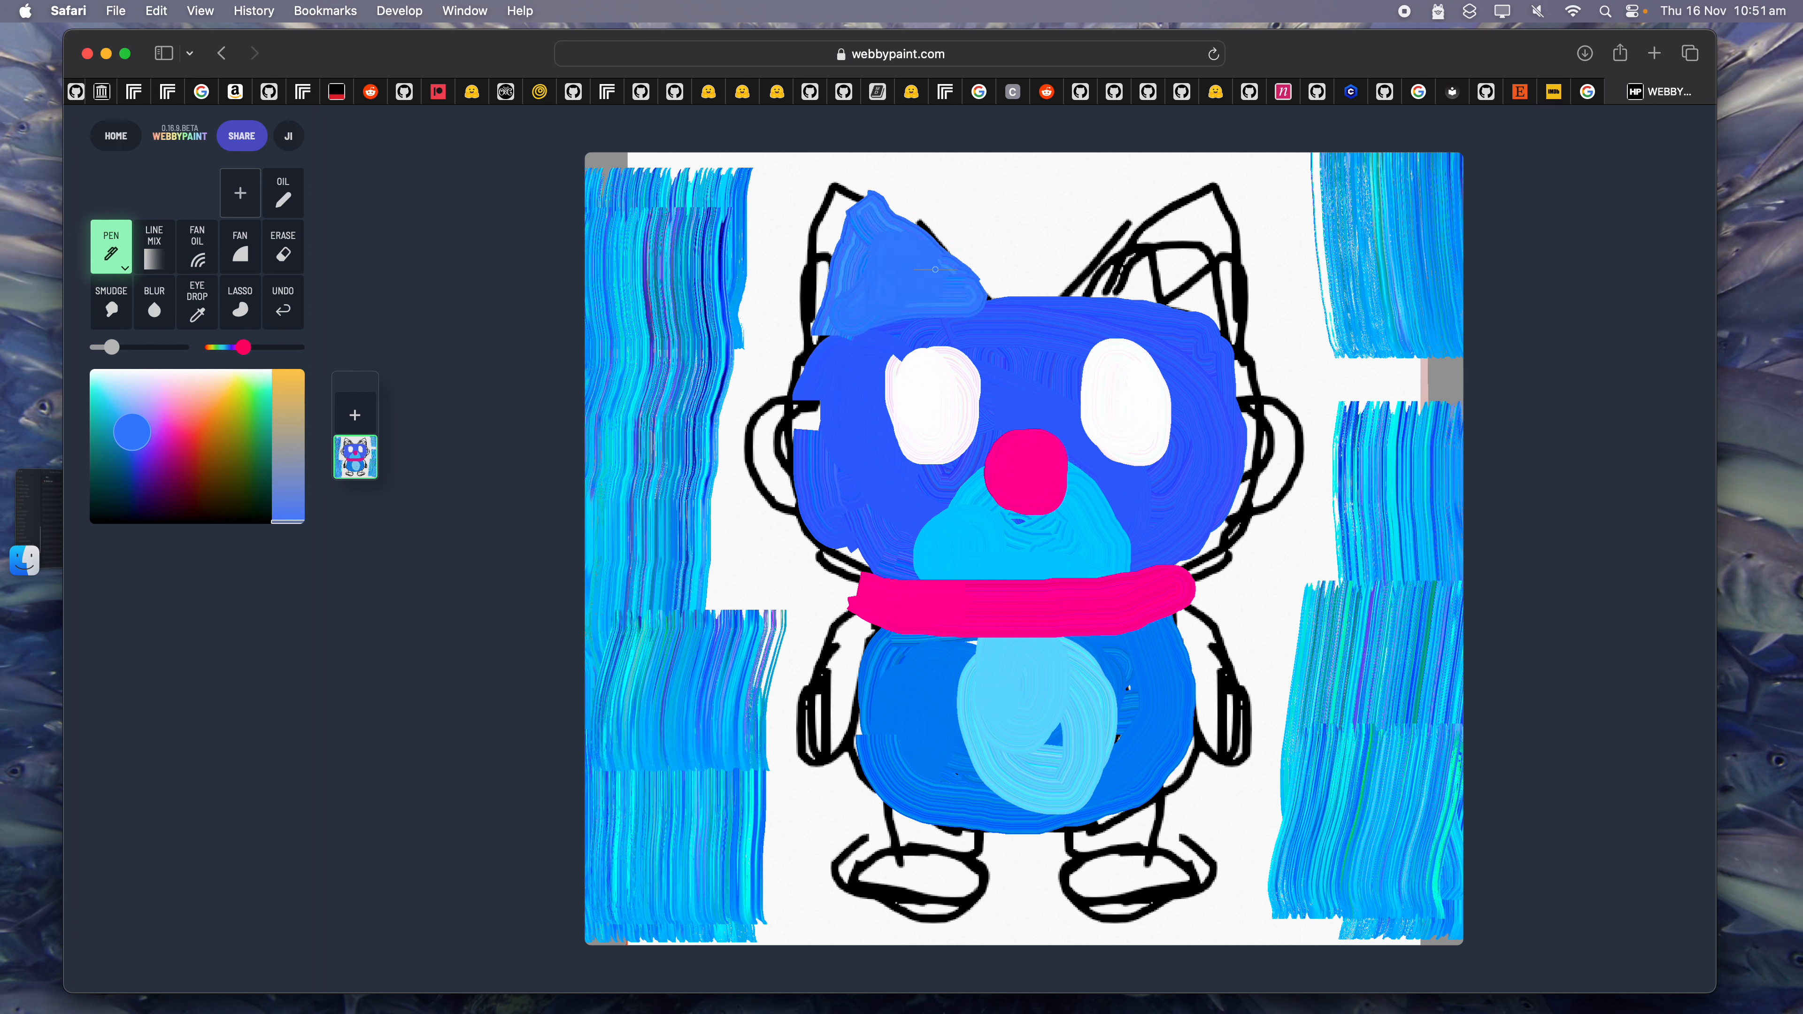
mouse_move(1128, 287)
mouse_down()
mouse_move(1220, 298)
mouse_move(1100, 313)
mouse_move(1193, 296)
mouse_up()
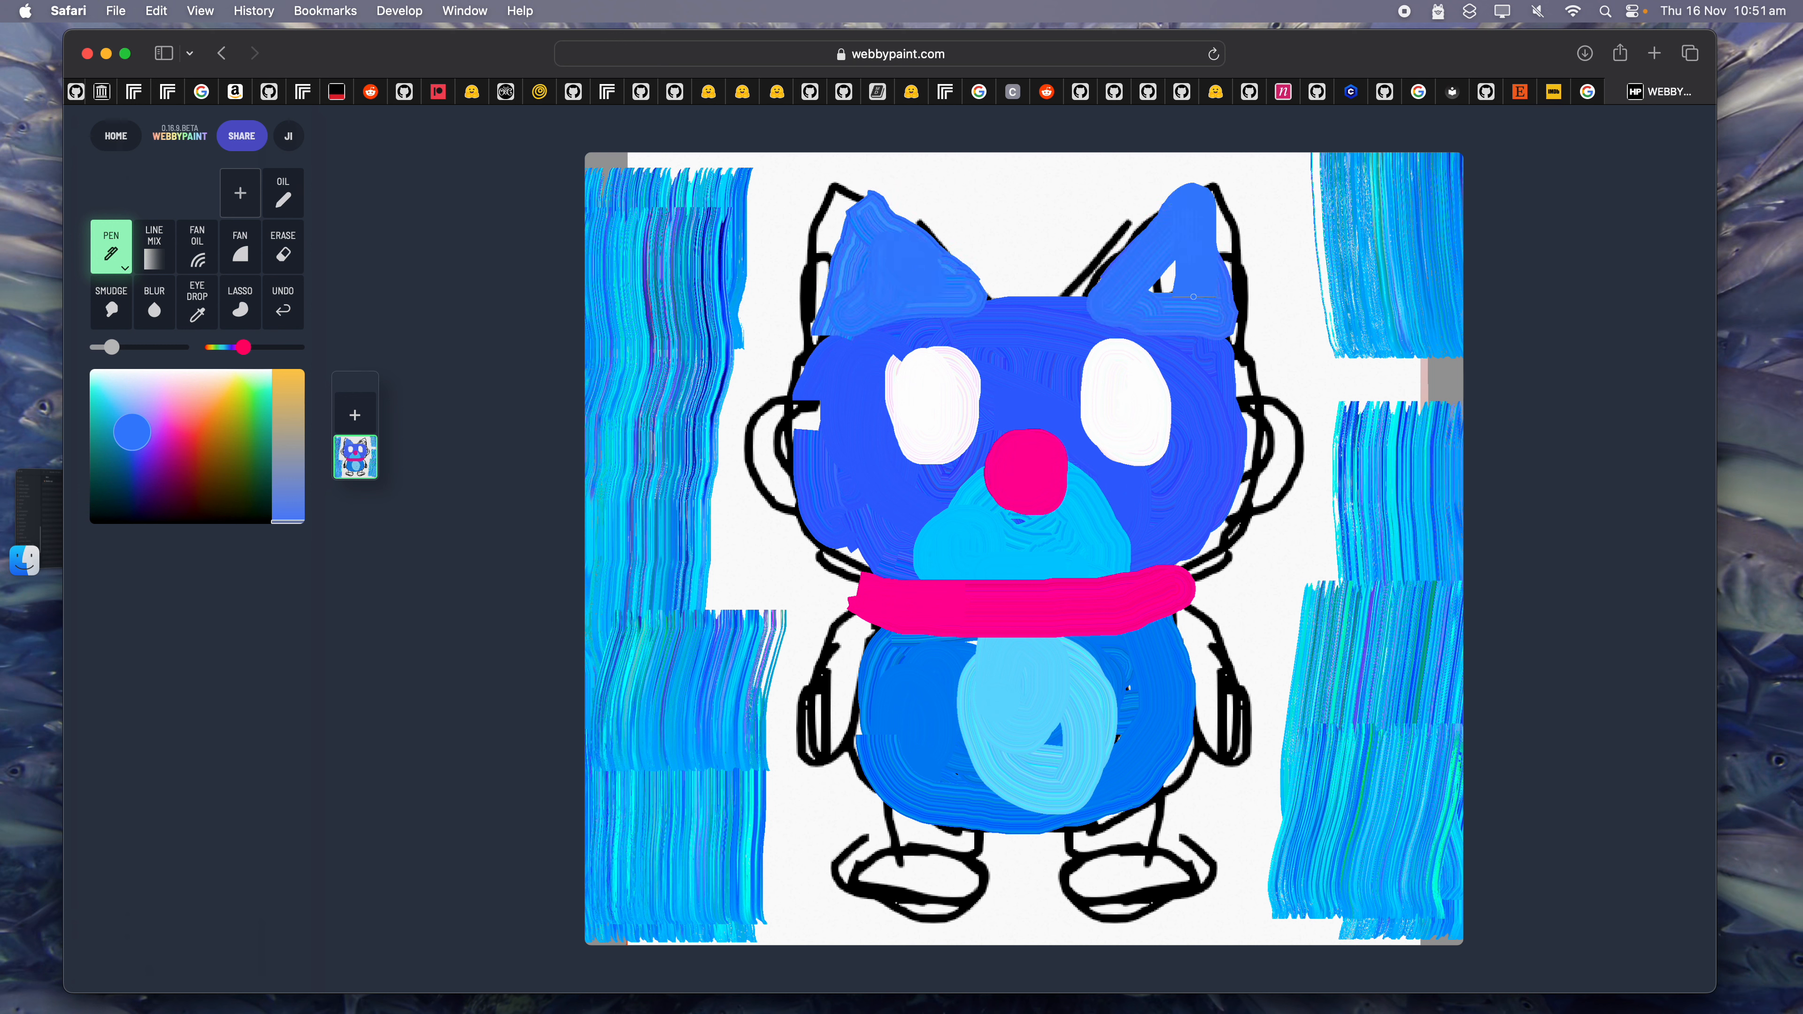
mouse_move(748, 414)
mouse_down()
mouse_move(770, 498)
mouse_move(772, 435)
mouse_up()
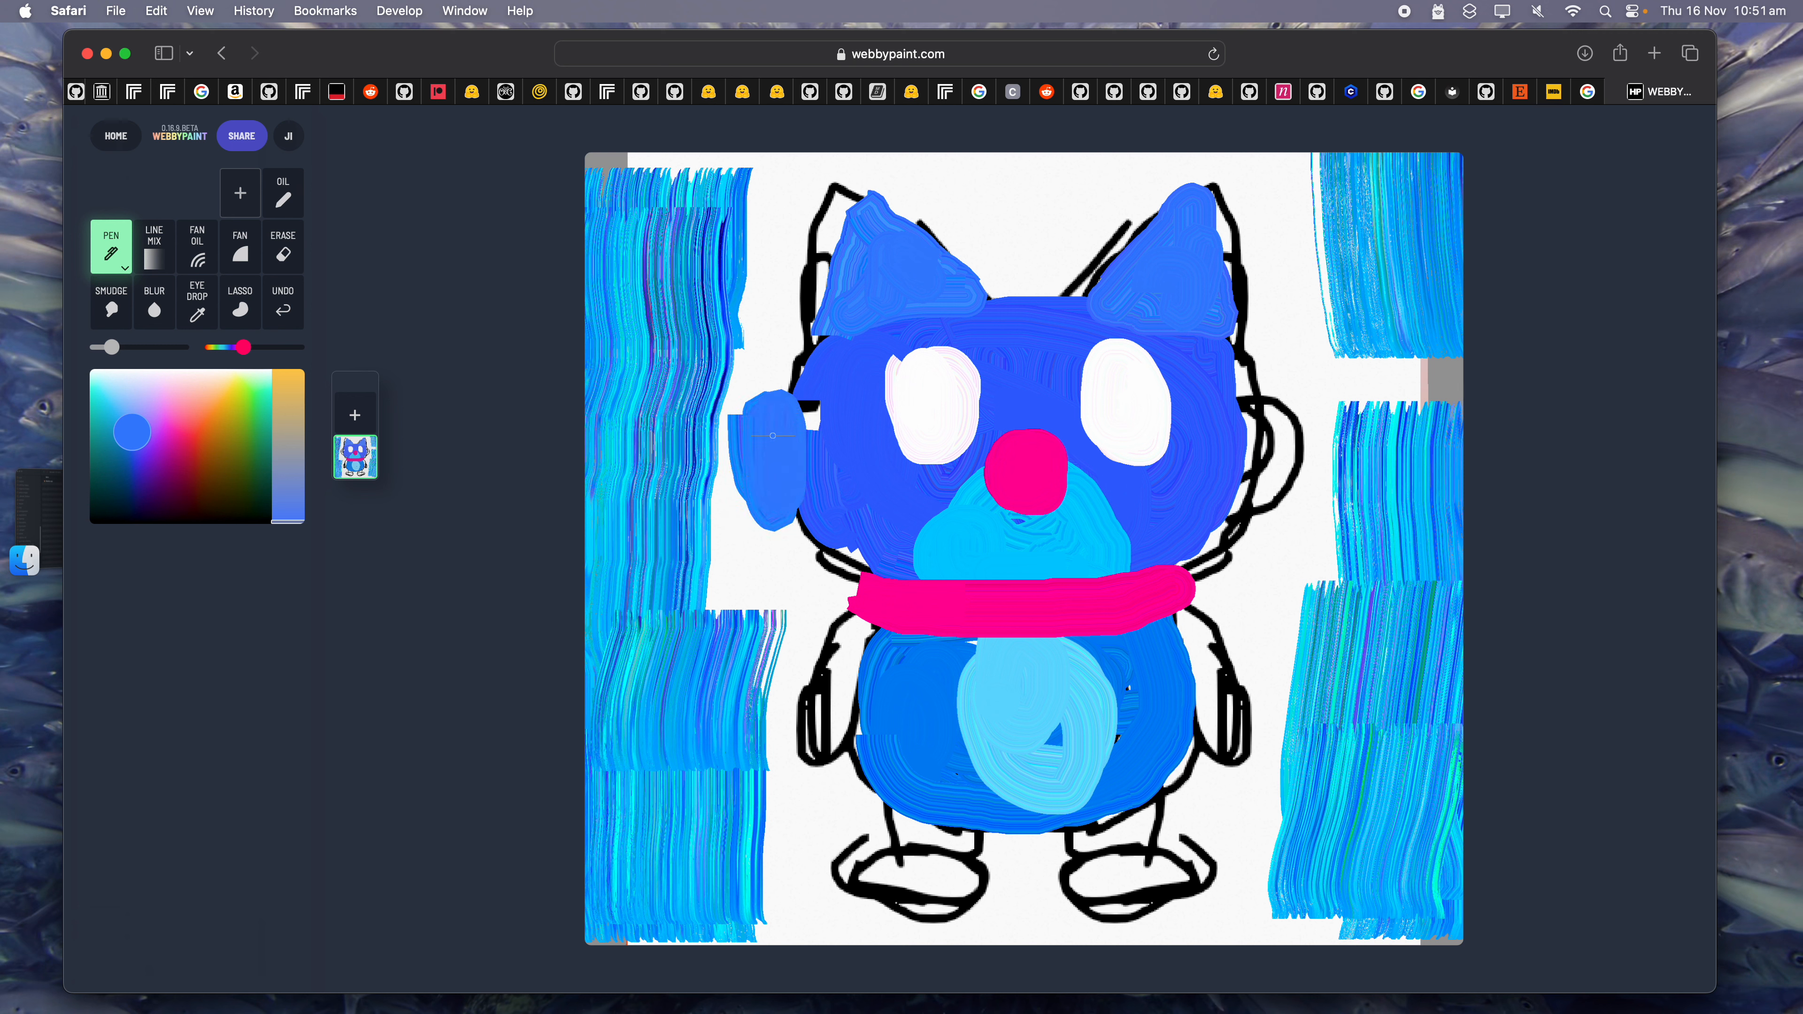
mouse_move(1256, 411)
mouse_down()
mouse_move(1258, 497)
mouse_move(1260, 391)
mouse_move(1294, 483)
mouse_up()
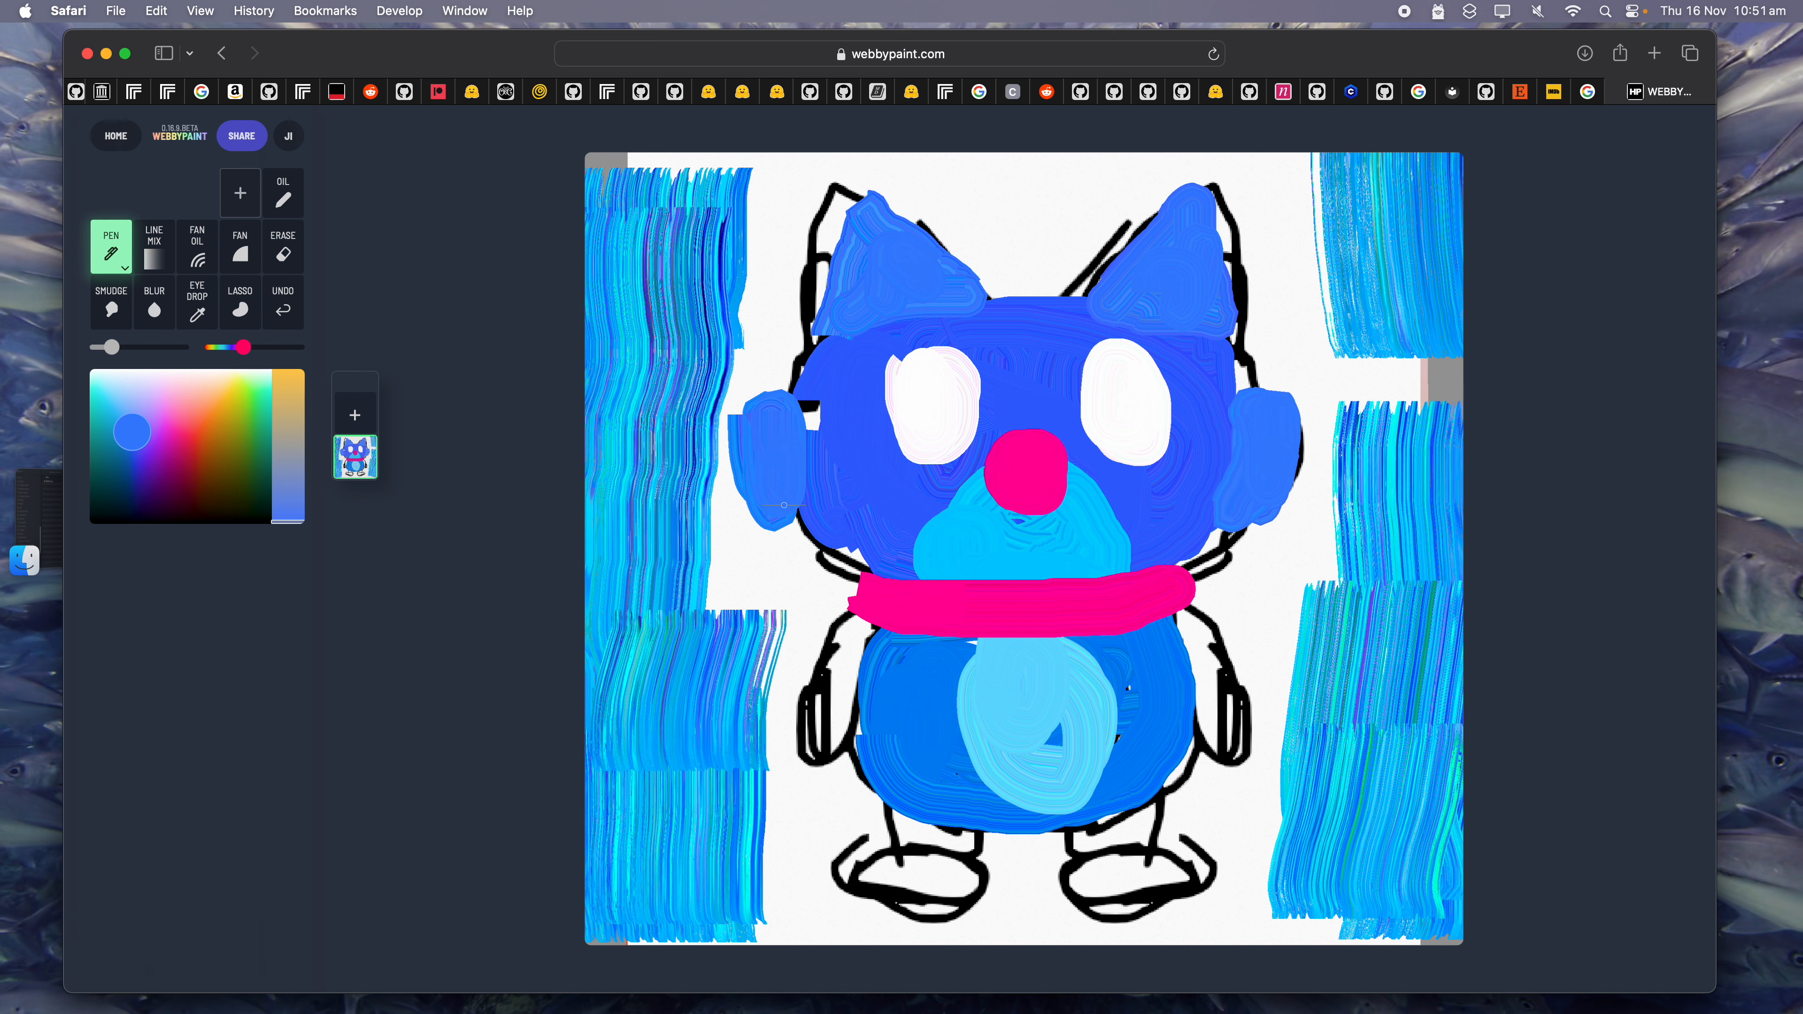
Add a teal patch to the left side piece of the head and paint both arms dark blue.
drag(132, 440, 119, 443)
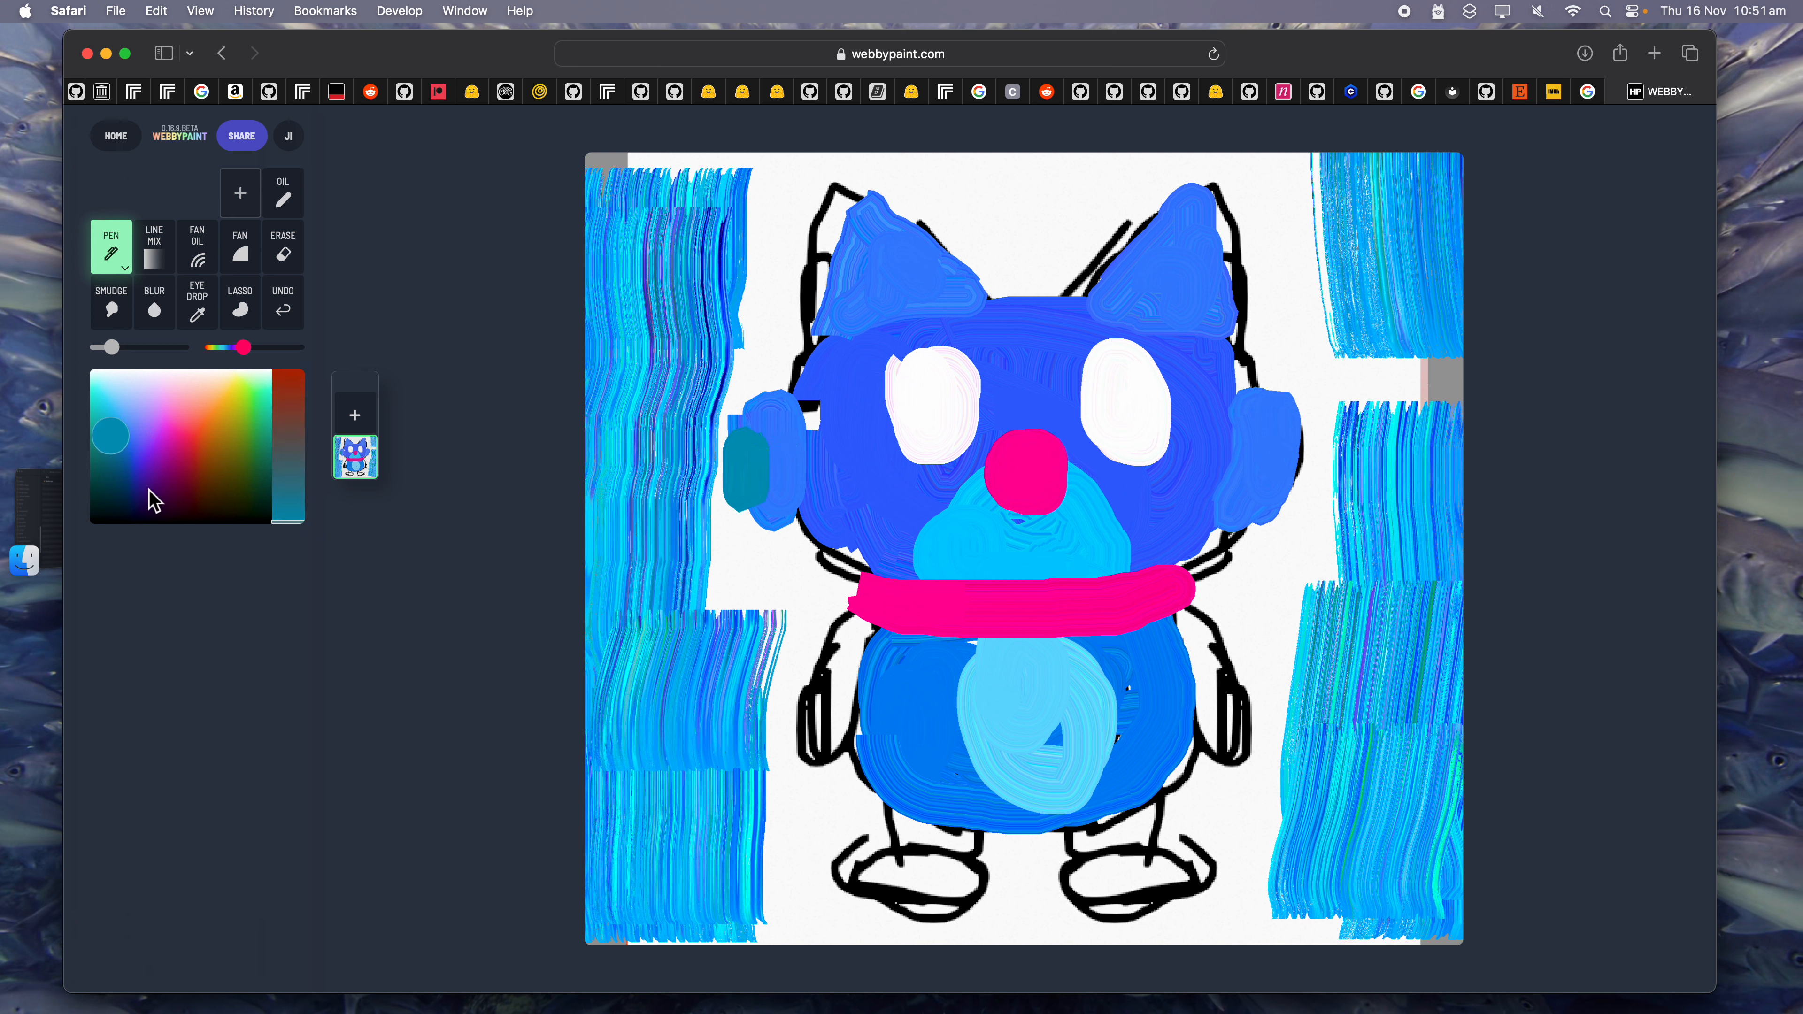
click(126, 453)
mouse_move(849, 633)
mouse_down()
mouse_move(800, 745)
mouse_move(860, 618)
mouse_up()
mouse_move(1216, 643)
mouse_down()
mouse_move(1249, 753)
mouse_move(1210, 774)
mouse_move(1185, 639)
mouse_up()
Paint round pale blue hands at the ends of both arms.
click(130, 395)
drag(131, 395, 120, 380)
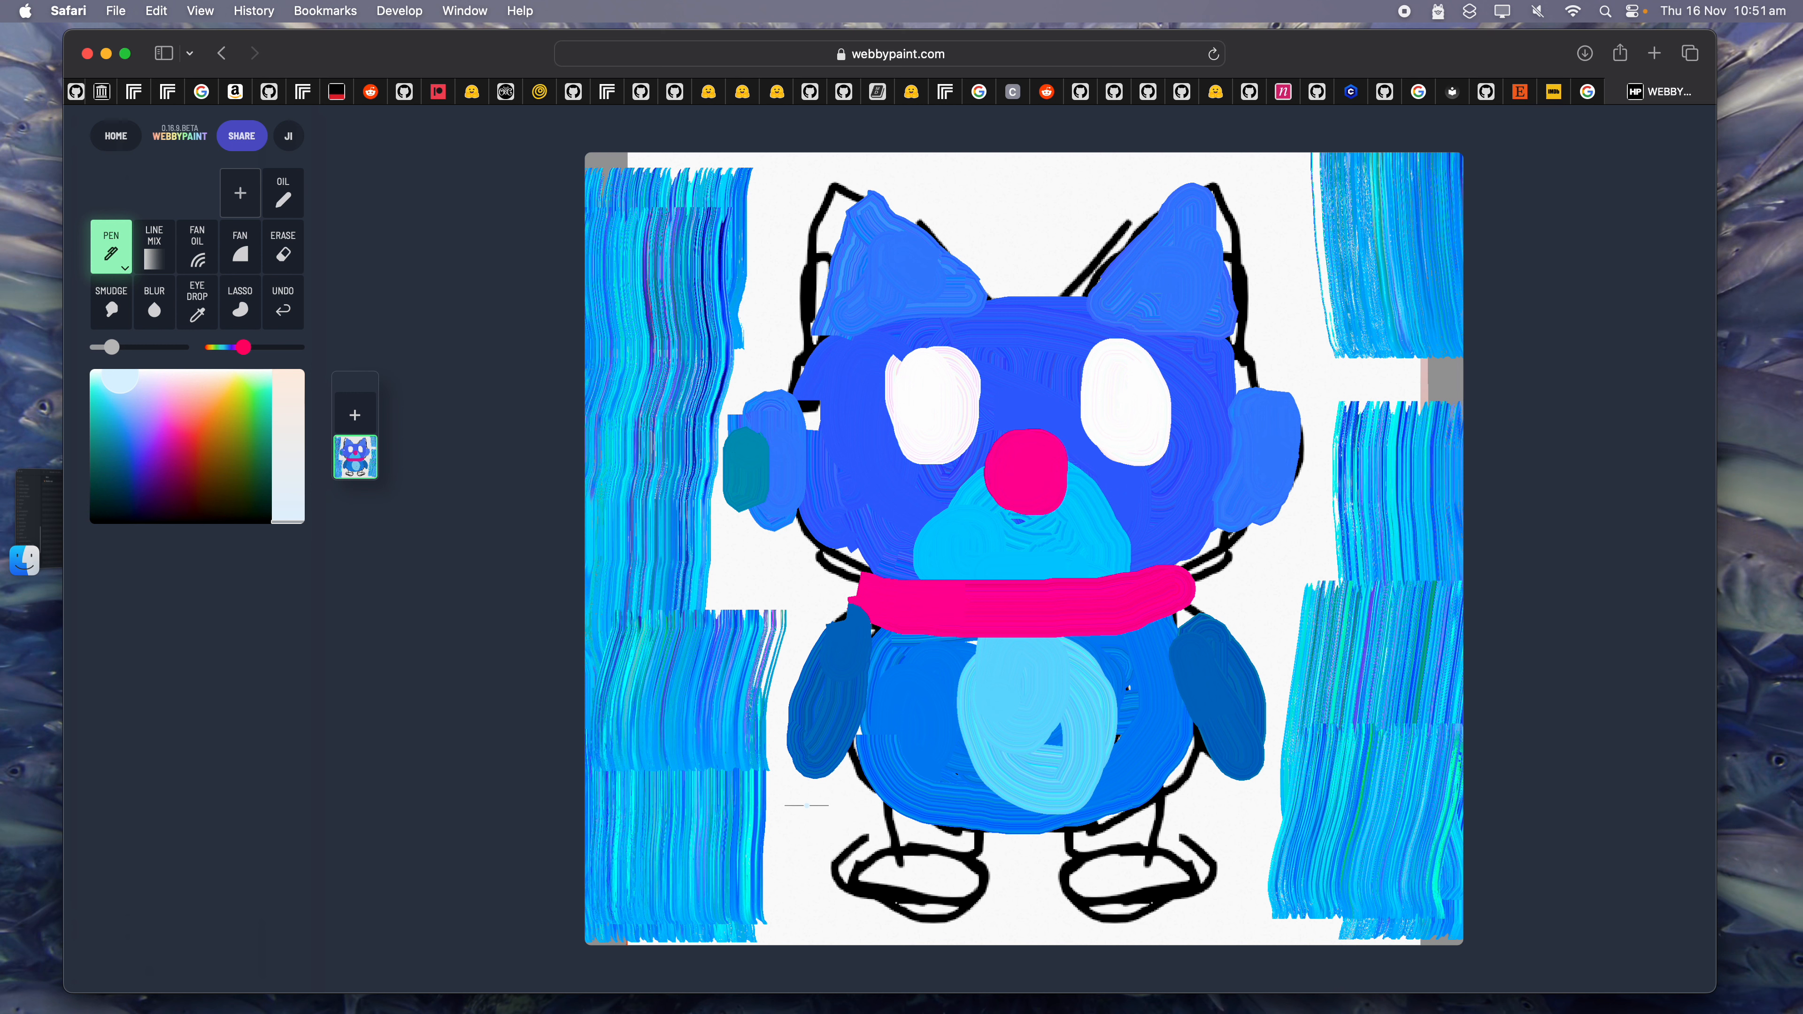
mouse_move(1271, 773)
mouse_down()
mouse_move(1224, 802)
mouse_move(1249, 753)
mouse_up()
Paint round lavender blue hands at the ends of both arms.
drag(198, 460, 138, 419)
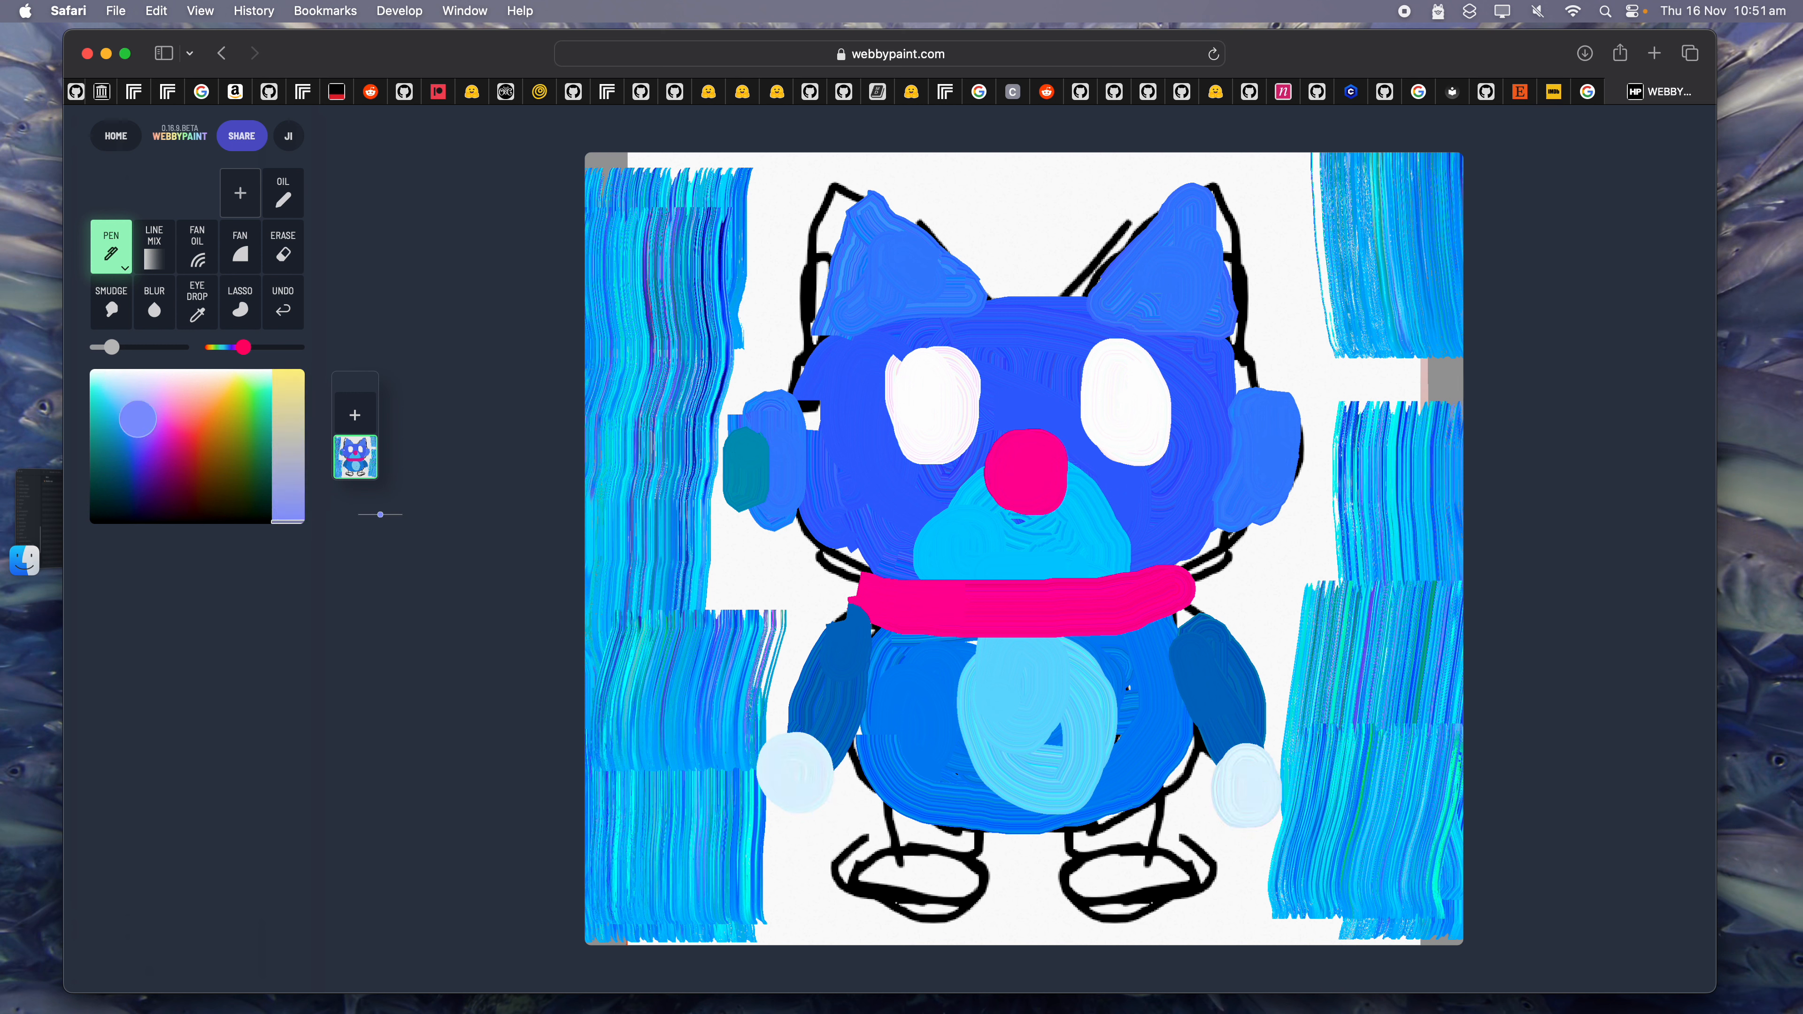
mouse_move(773, 776)
mouse_down()
mouse_move(795, 746)
mouse_move(754, 774)
mouse_up()
mouse_move(1211, 778)
mouse_down()
mouse_move(1239, 803)
mouse_move(1190, 770)
mouse_up()
Paint the two short legs below the torso in a lighter sky blue.
drag(163, 441, 118, 423)
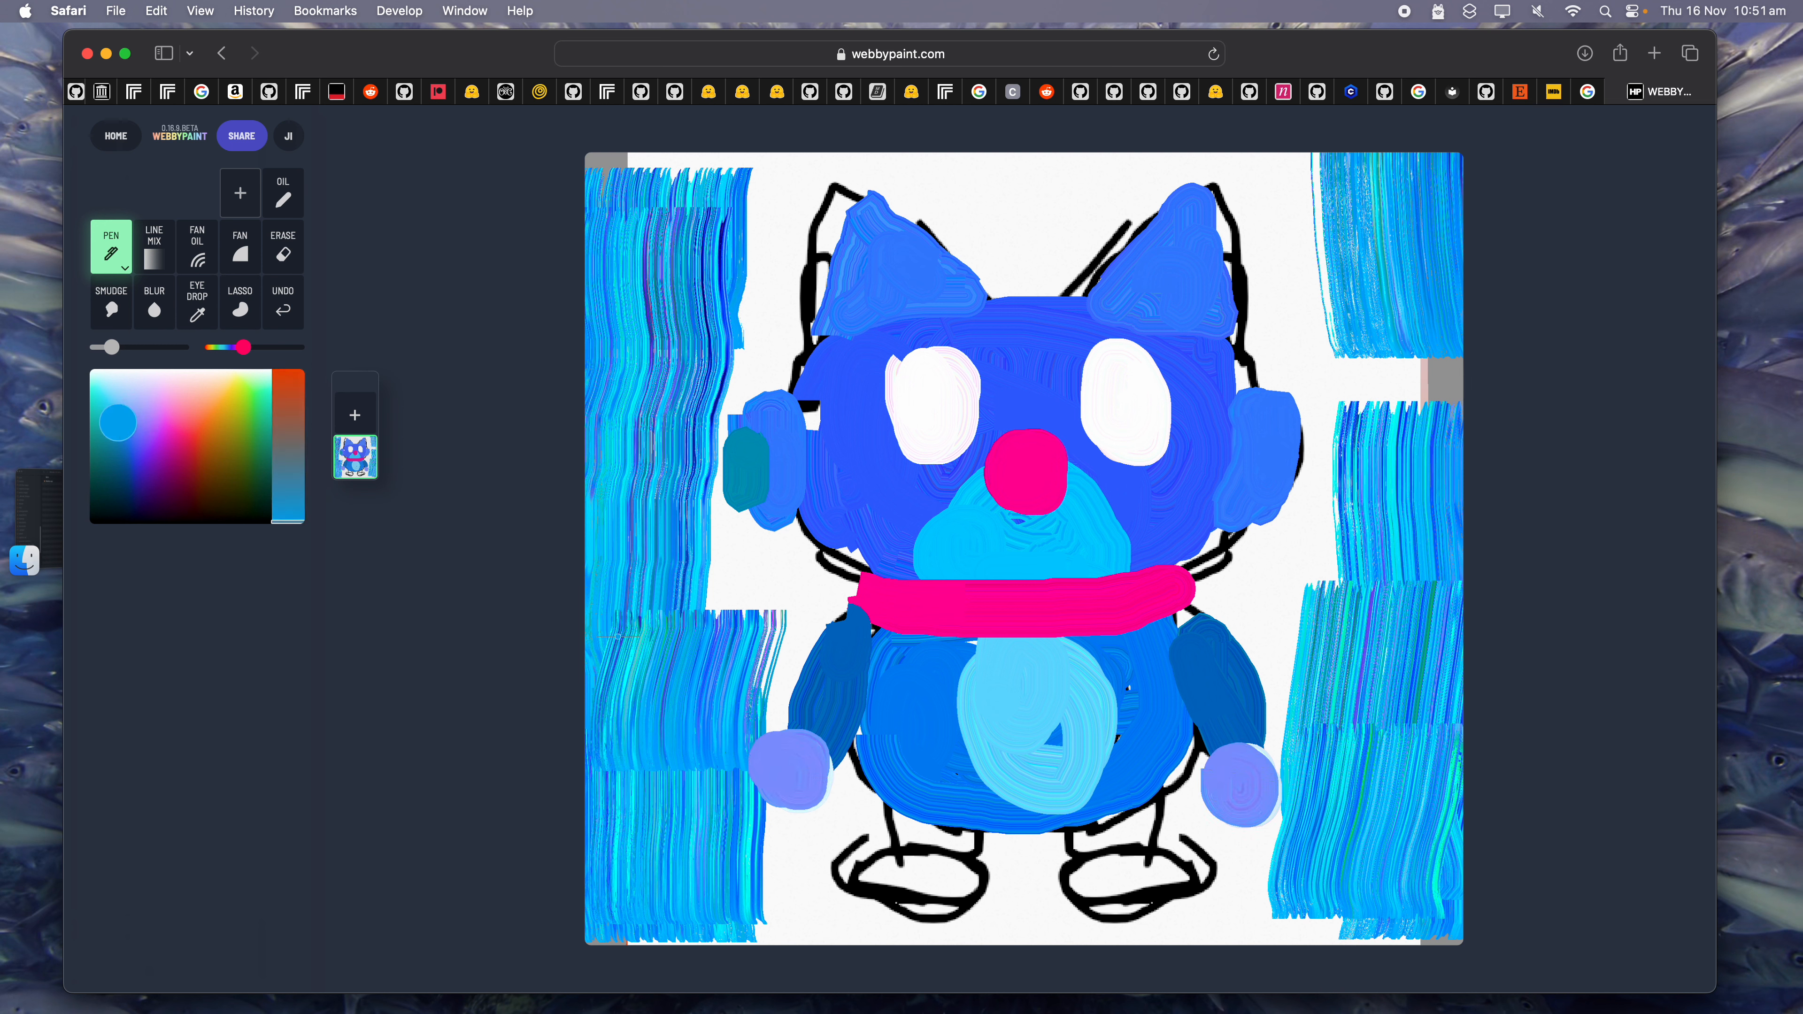
mouse_move(901, 816)
mouse_down()
mouse_move(1086, 849)
mouse_move(1133, 829)
mouse_move(1143, 793)
mouse_up()
Paint both feet below the short legs as golden-brown ovals.
drag(213, 442, 226, 421)
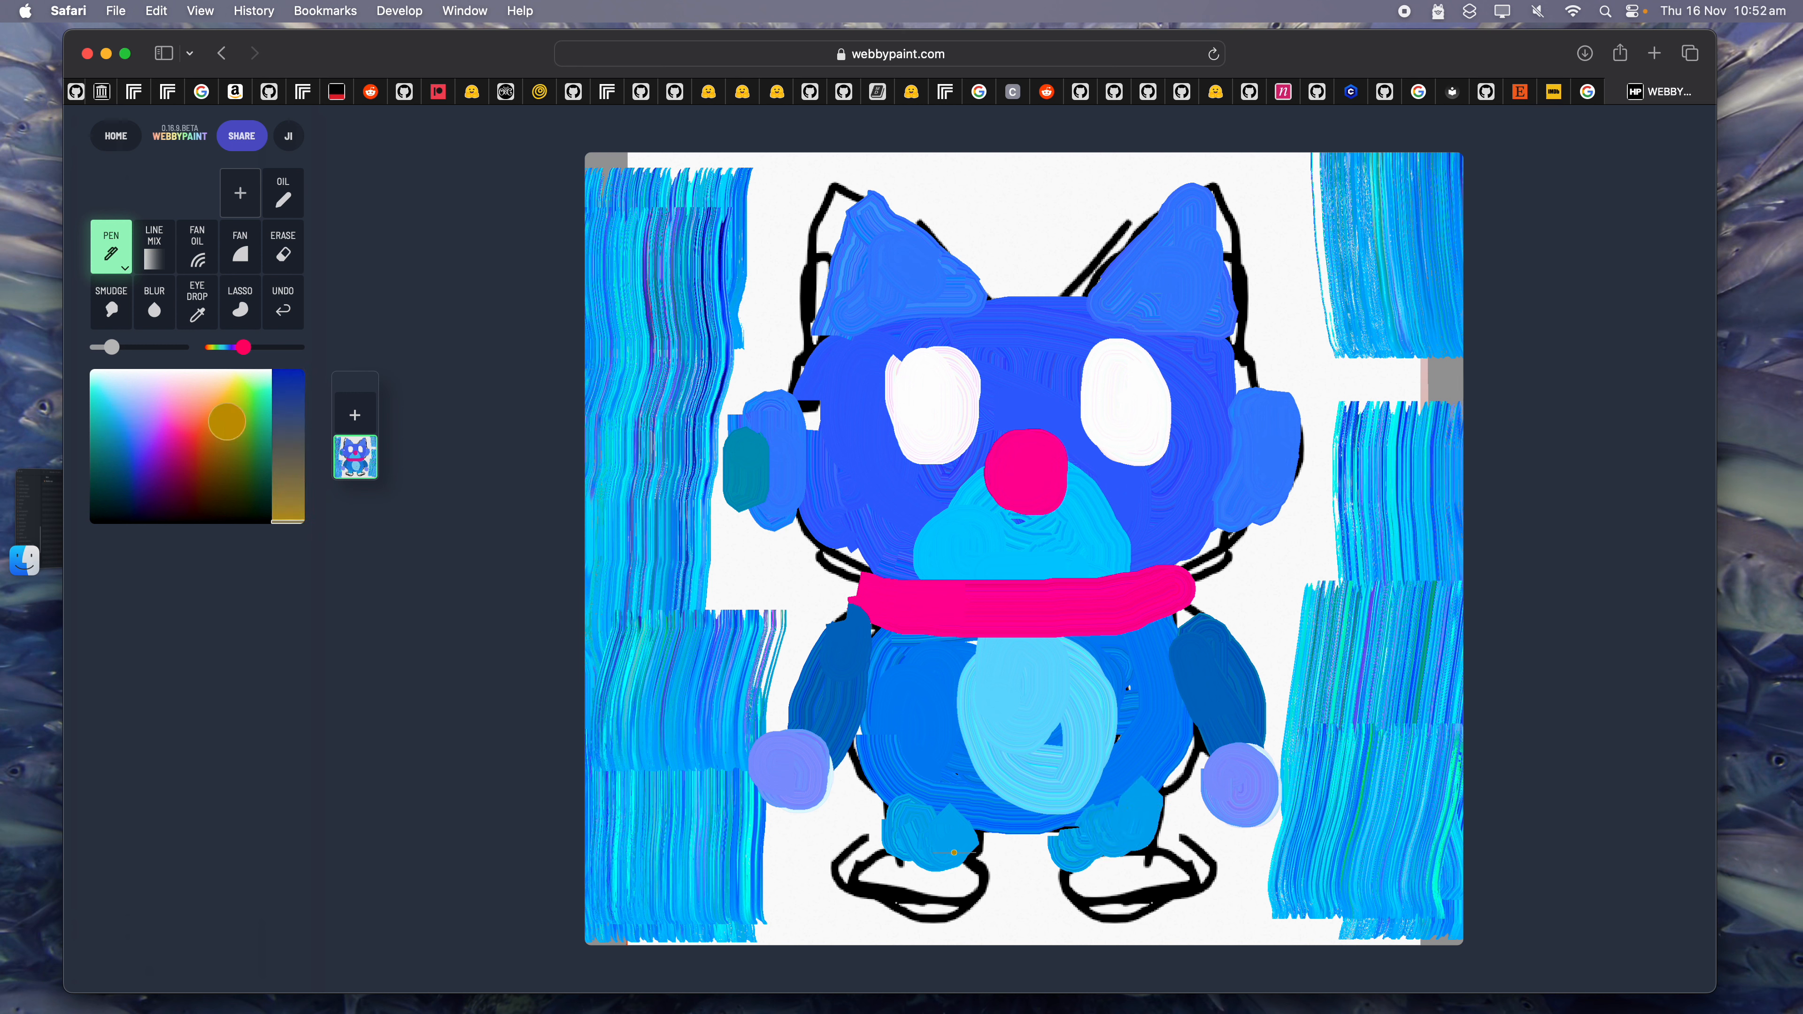
drag(848, 880, 890, 867)
drag(1109, 866, 1181, 890)
Paint a small dark green pupil in each white eye with a slightly smaller pen.
drag(128, 465, 105, 494)
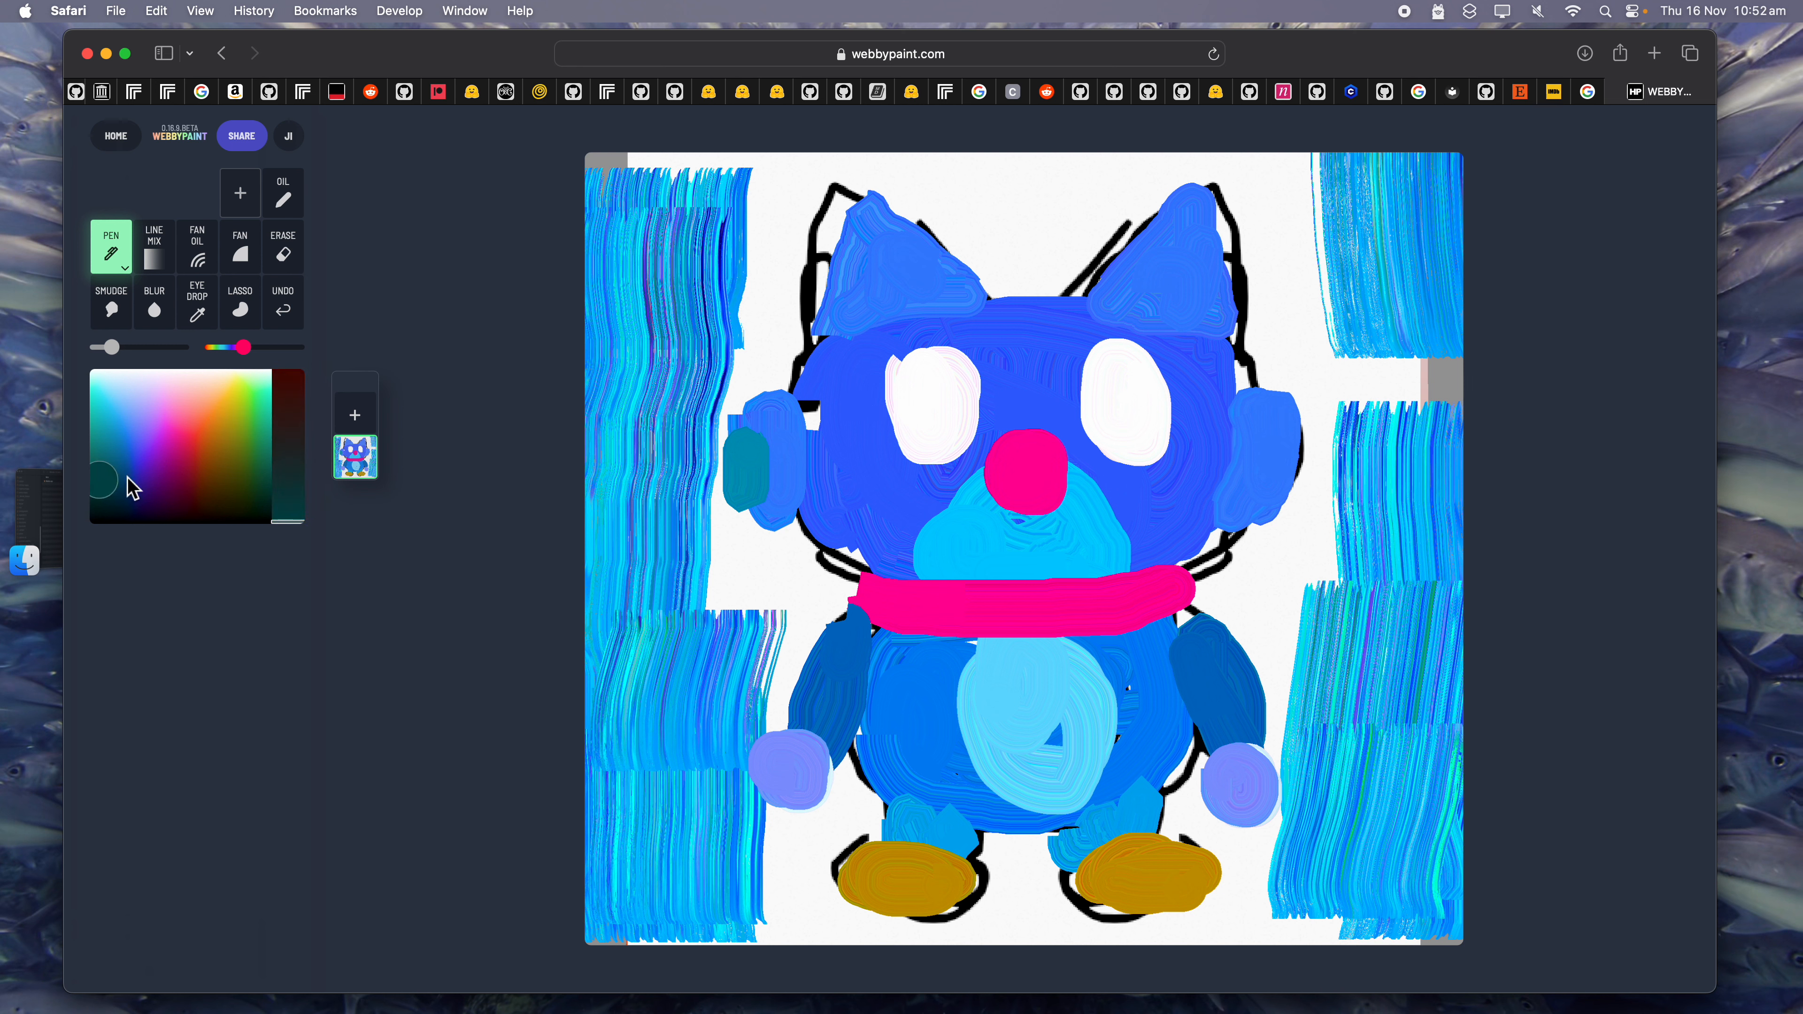
drag(111, 348, 103, 347)
drag(931, 402, 940, 408)
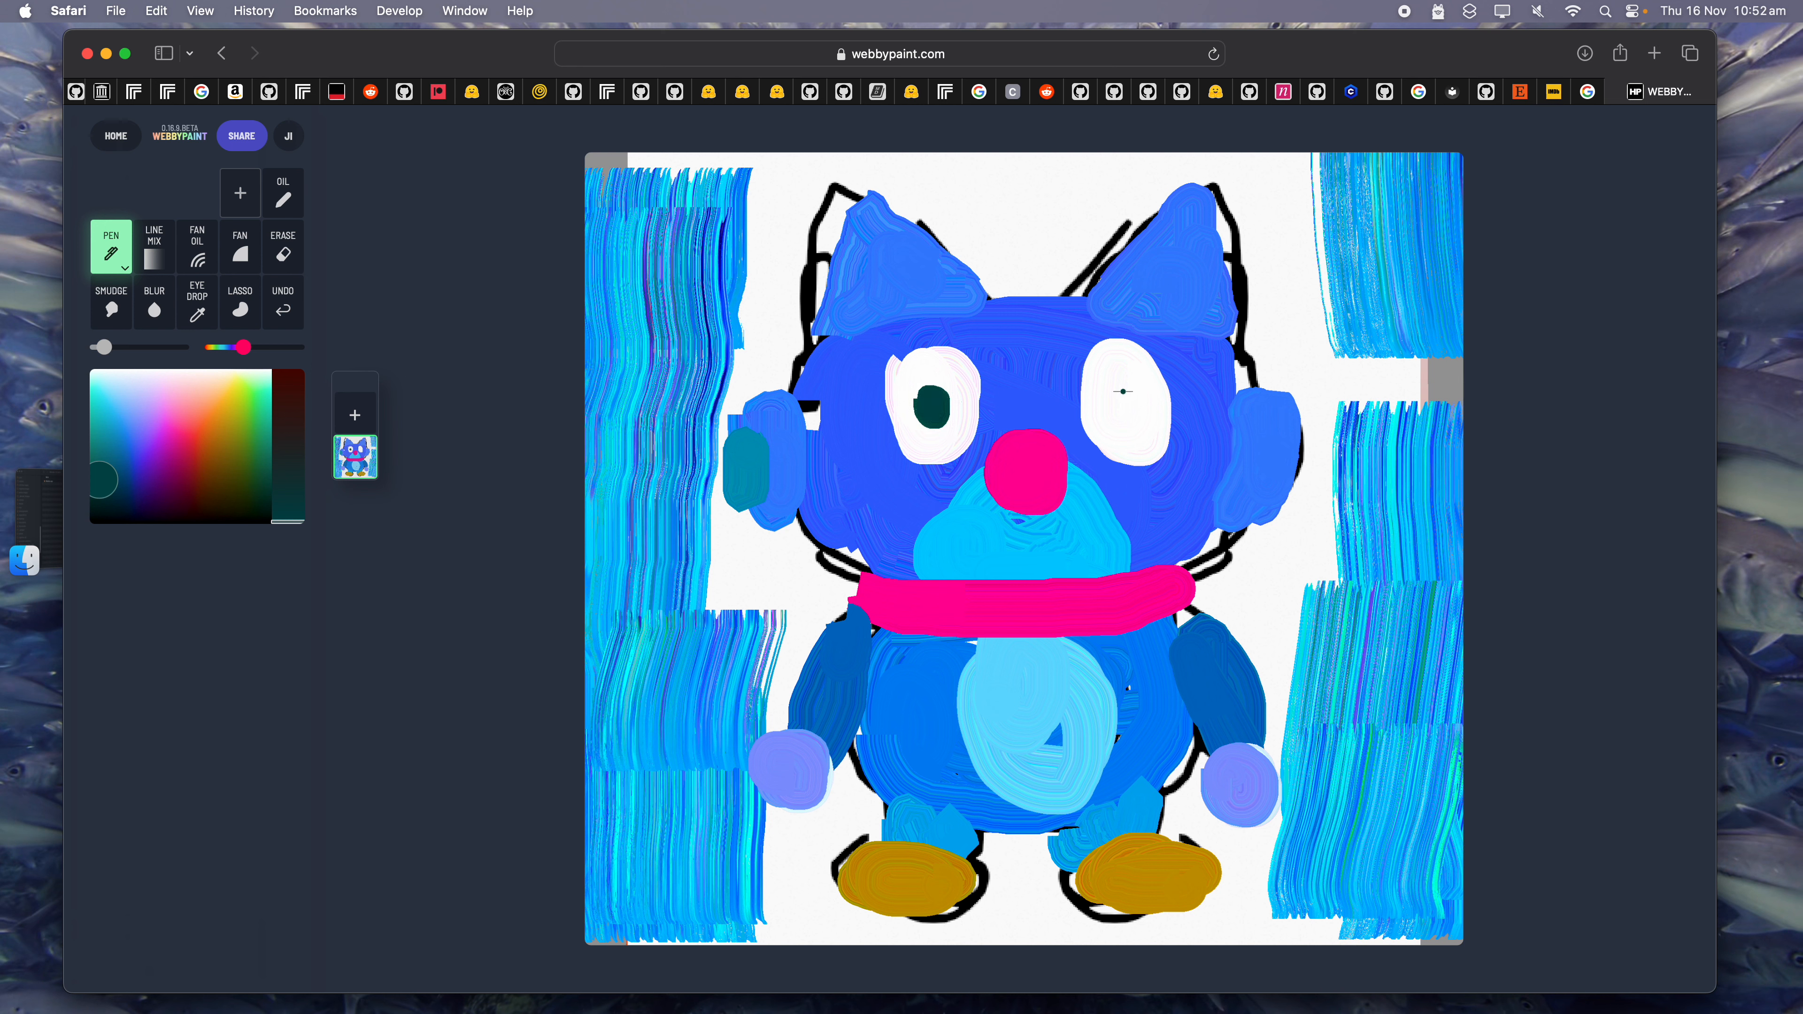
drag(1123, 391, 1119, 412)
Paint very pale blue inner-ear triangles inside both cat ears.
click(133, 383)
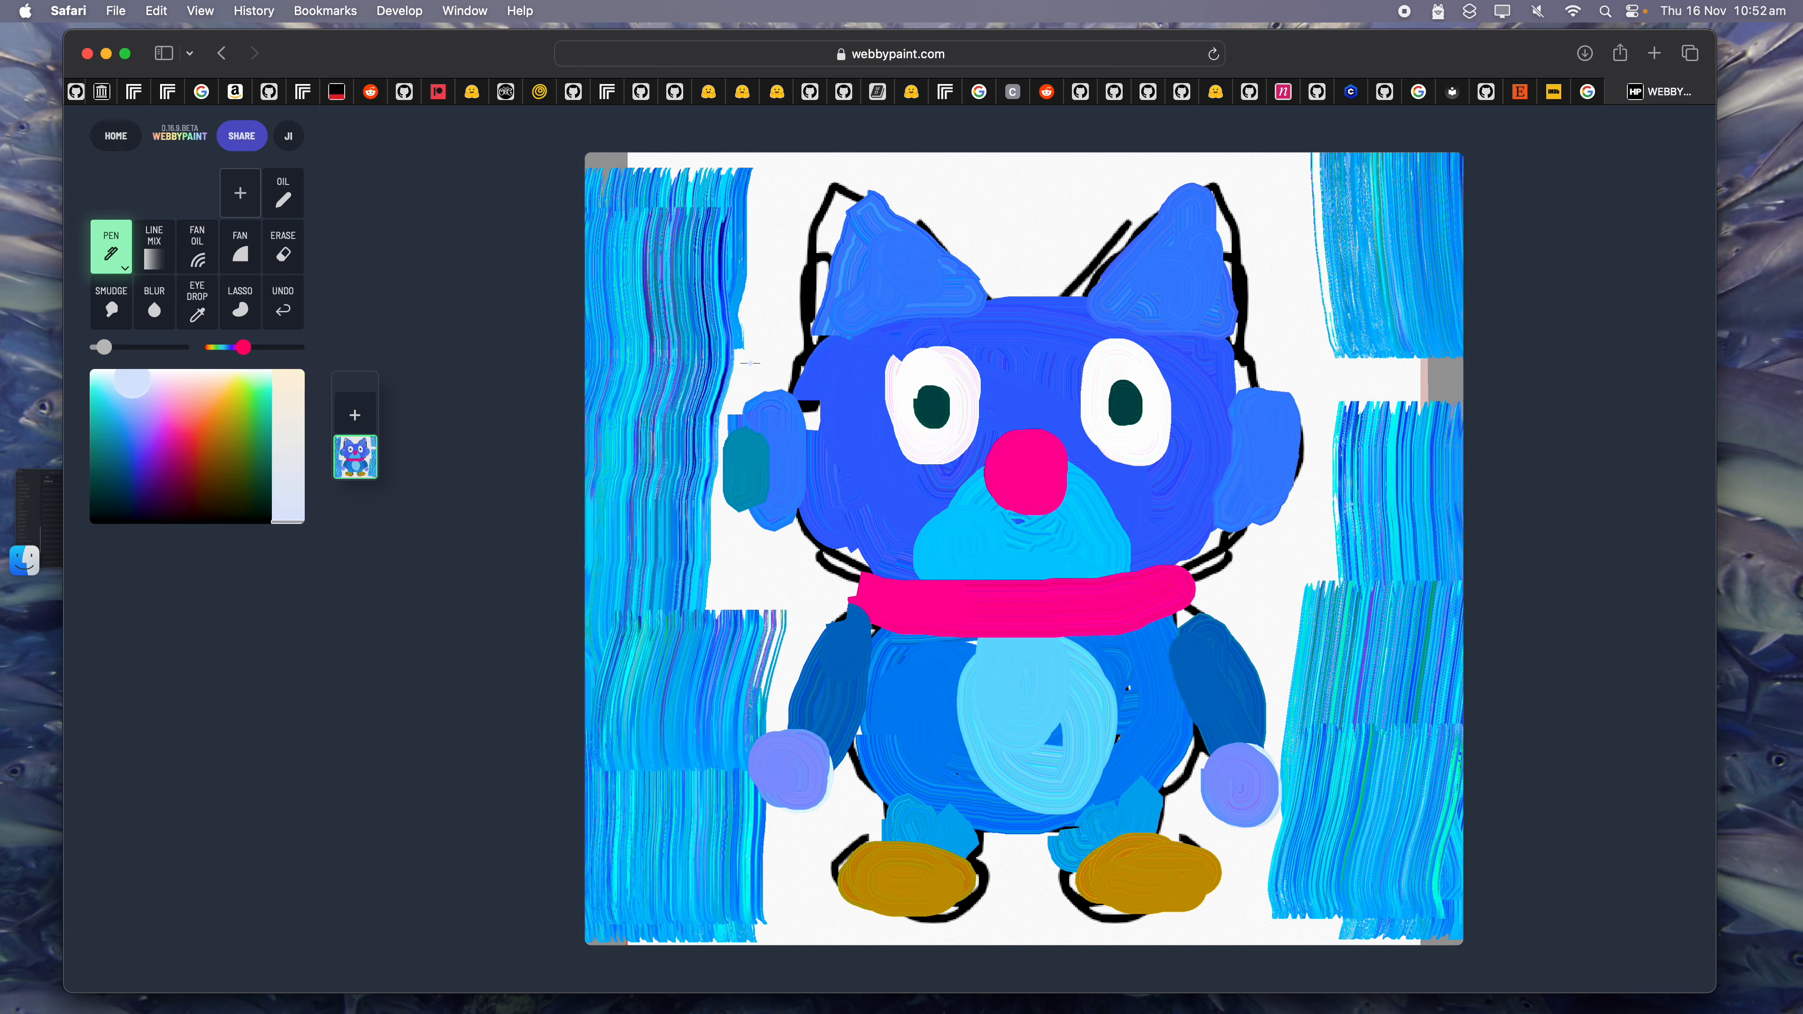
mouse_move(864, 337)
mouse_down()
mouse_move(946, 307)
mouse_move(901, 283)
mouse_up()
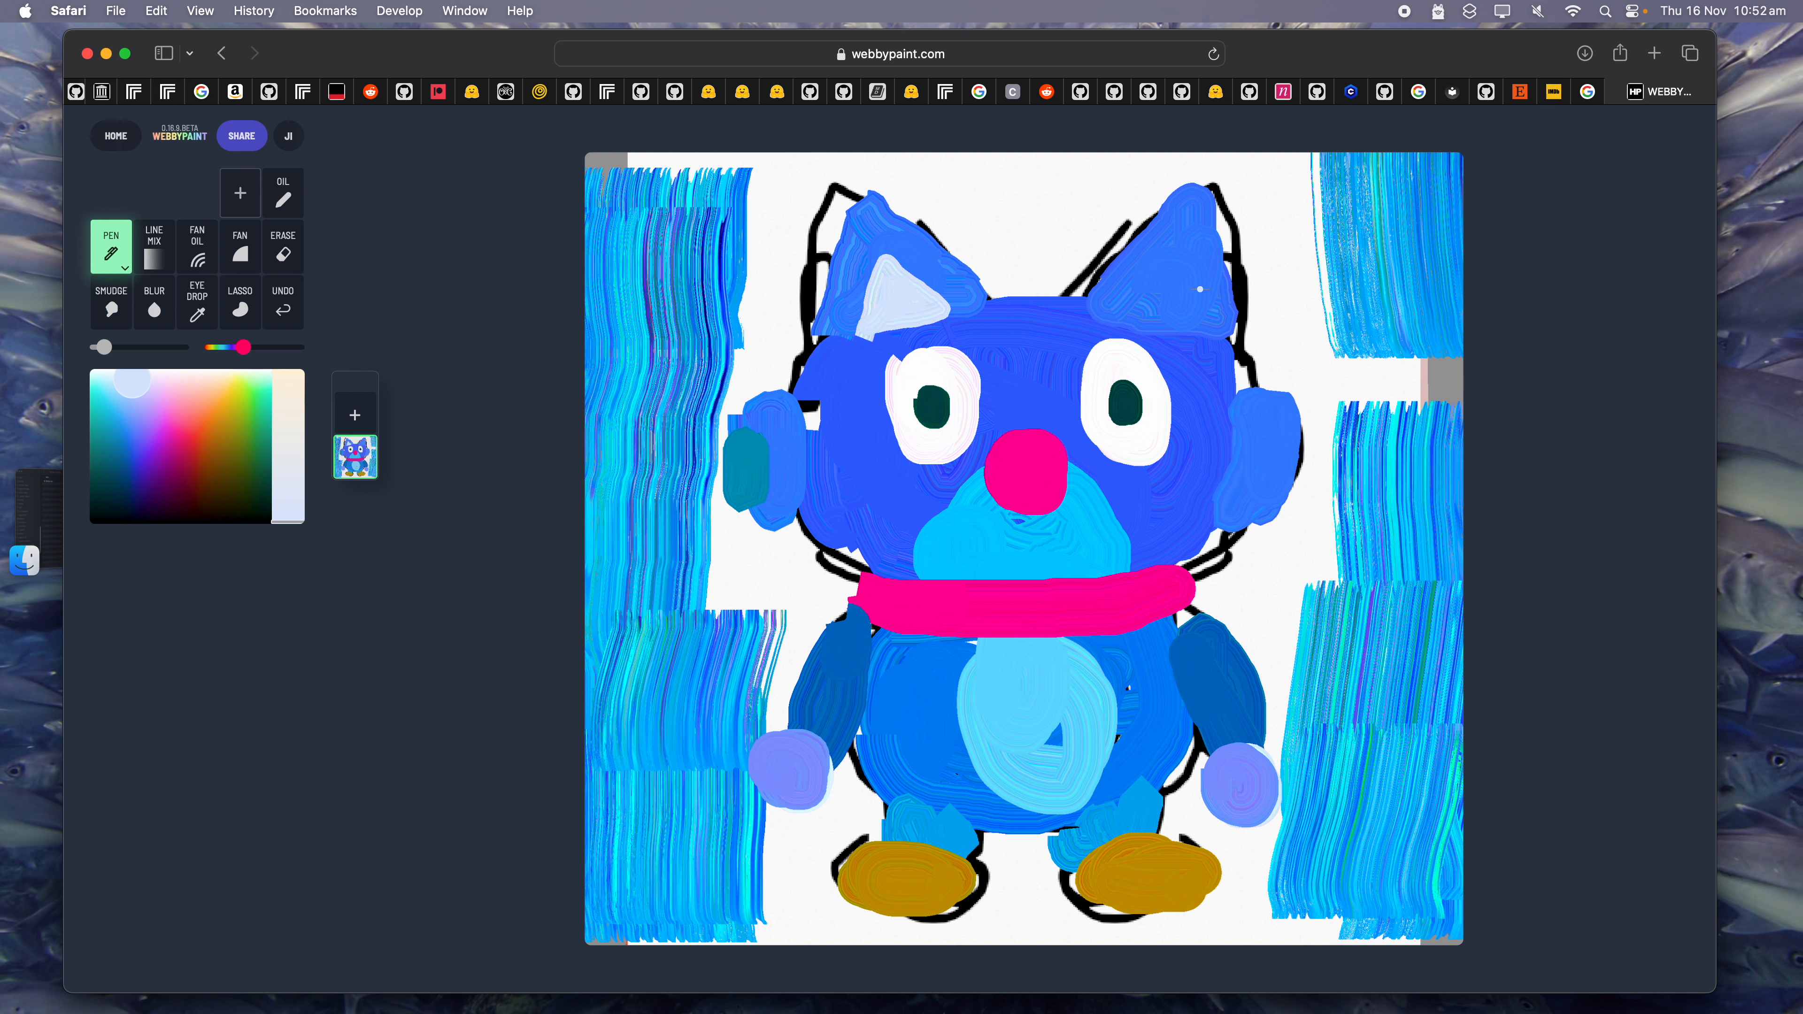
mouse_move(1140, 311)
mouse_down()
mouse_move(1174, 267)
mouse_move(1160, 321)
mouse_up()
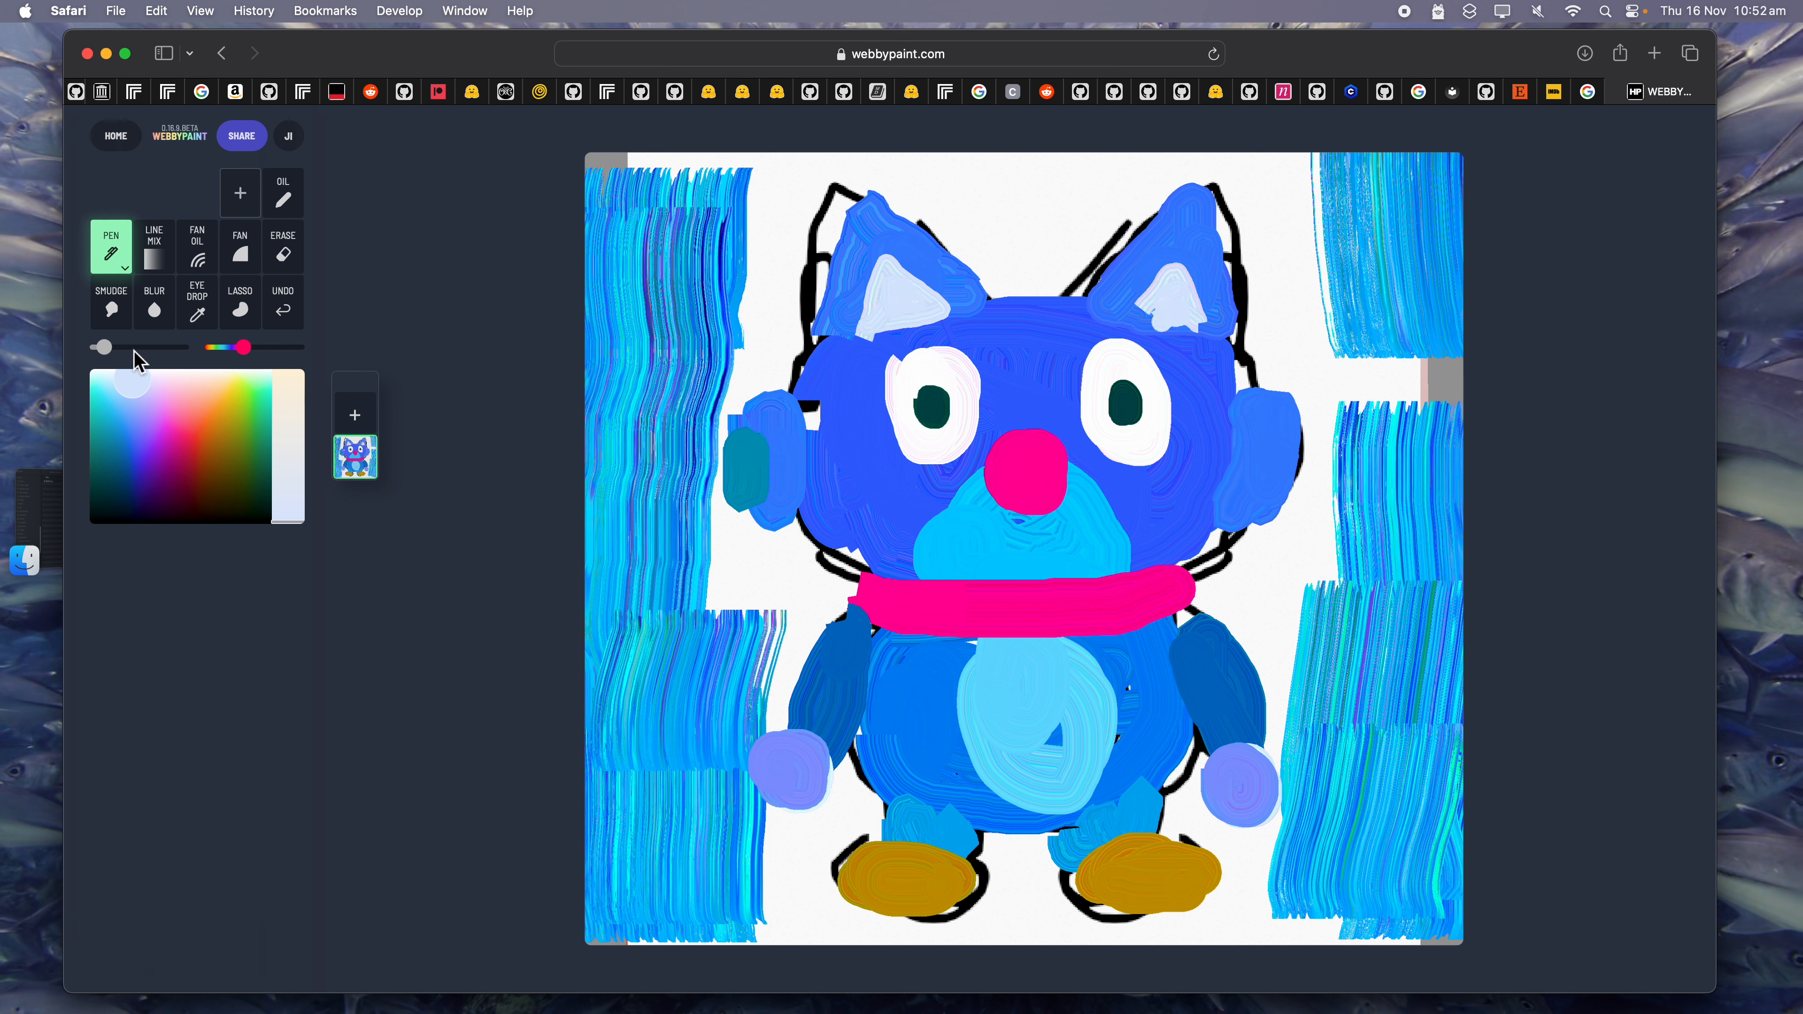
Paint a small green mouth below the pink nose and pick near-black as the next pen colour.
drag(127, 382, 90, 439)
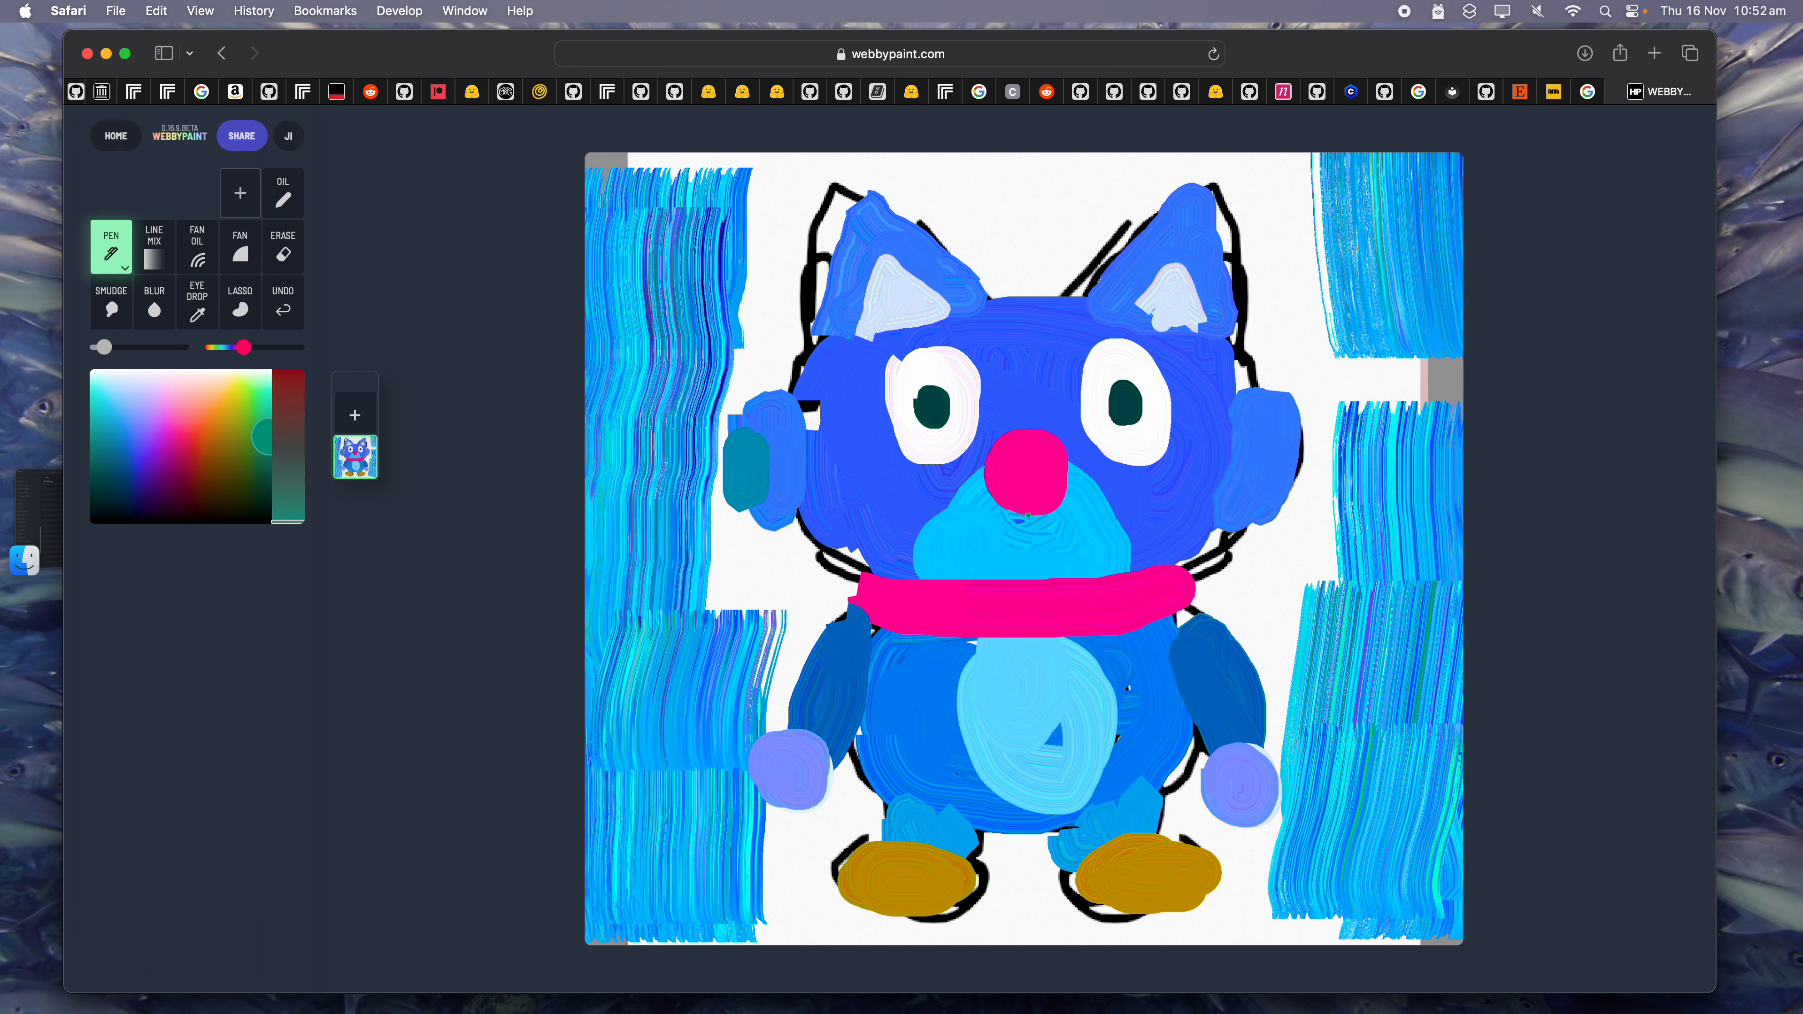
drag(1028, 515, 999, 548)
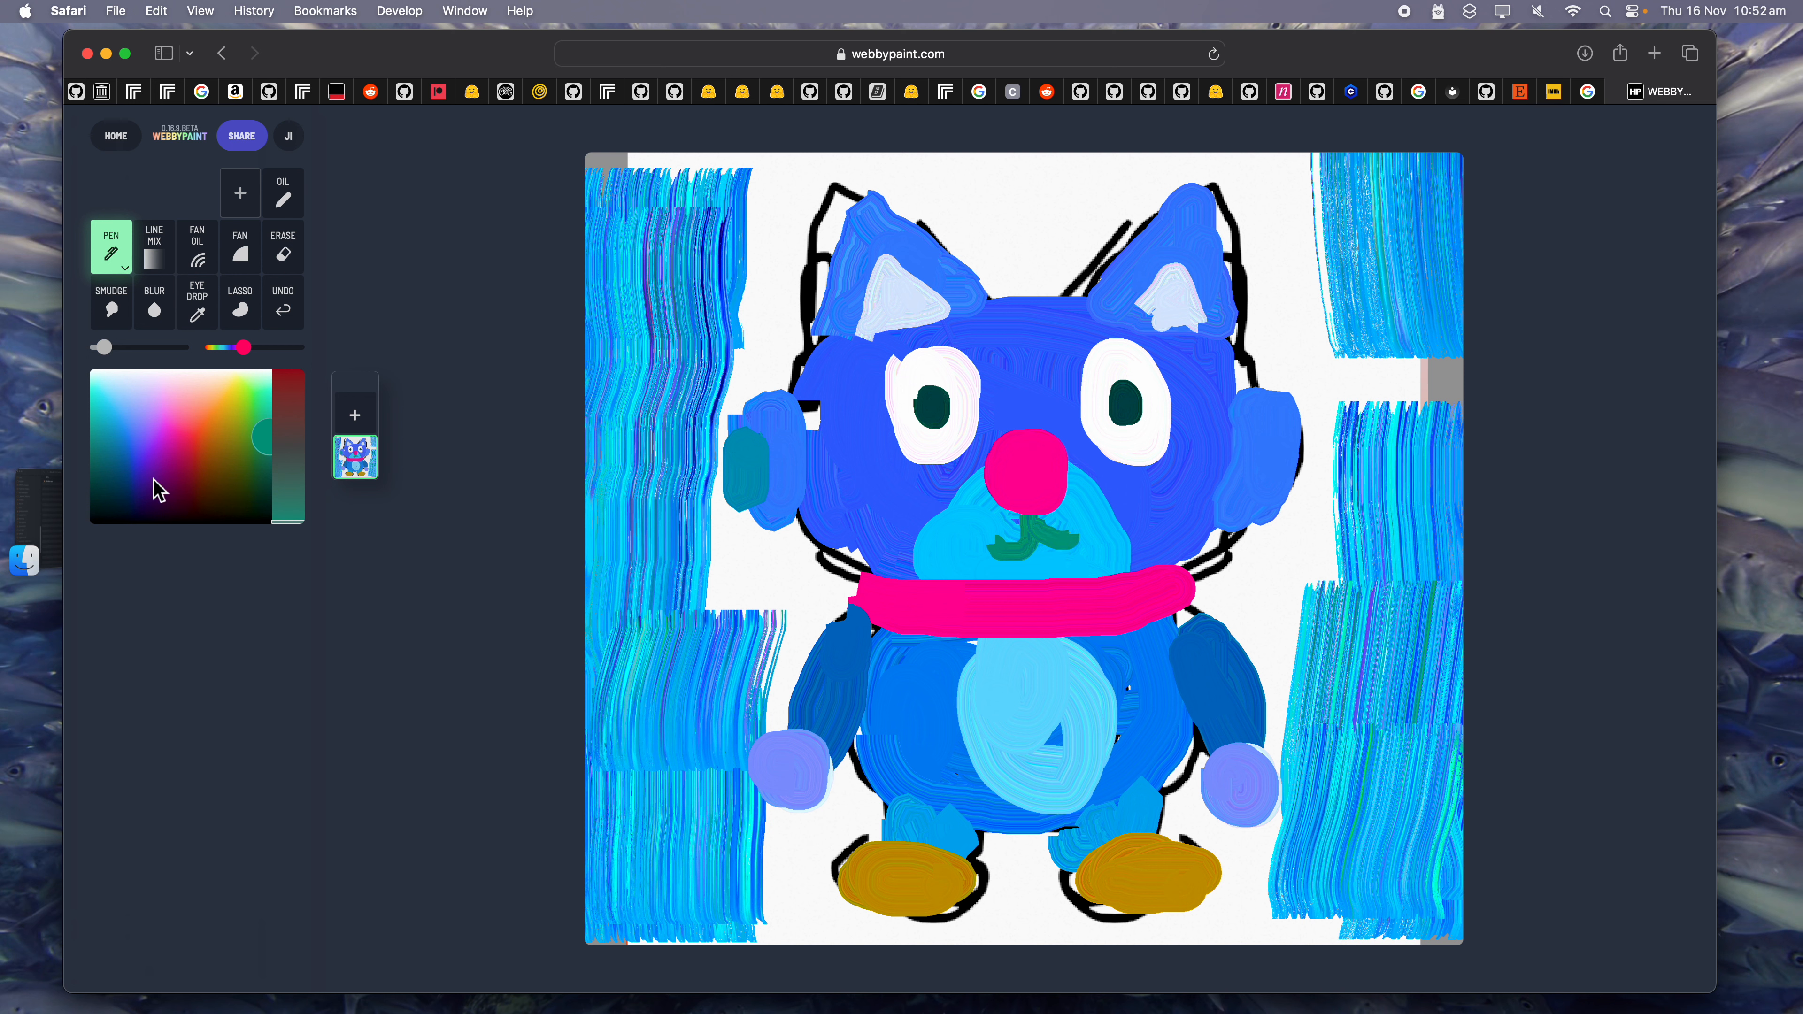
drag(160, 490, 122, 511)
mouse_move(1025, 527)
mouse_down()
mouse_move(1021, 554)
mouse_move(988, 557)
mouse_move(1087, 541)
mouse_up()
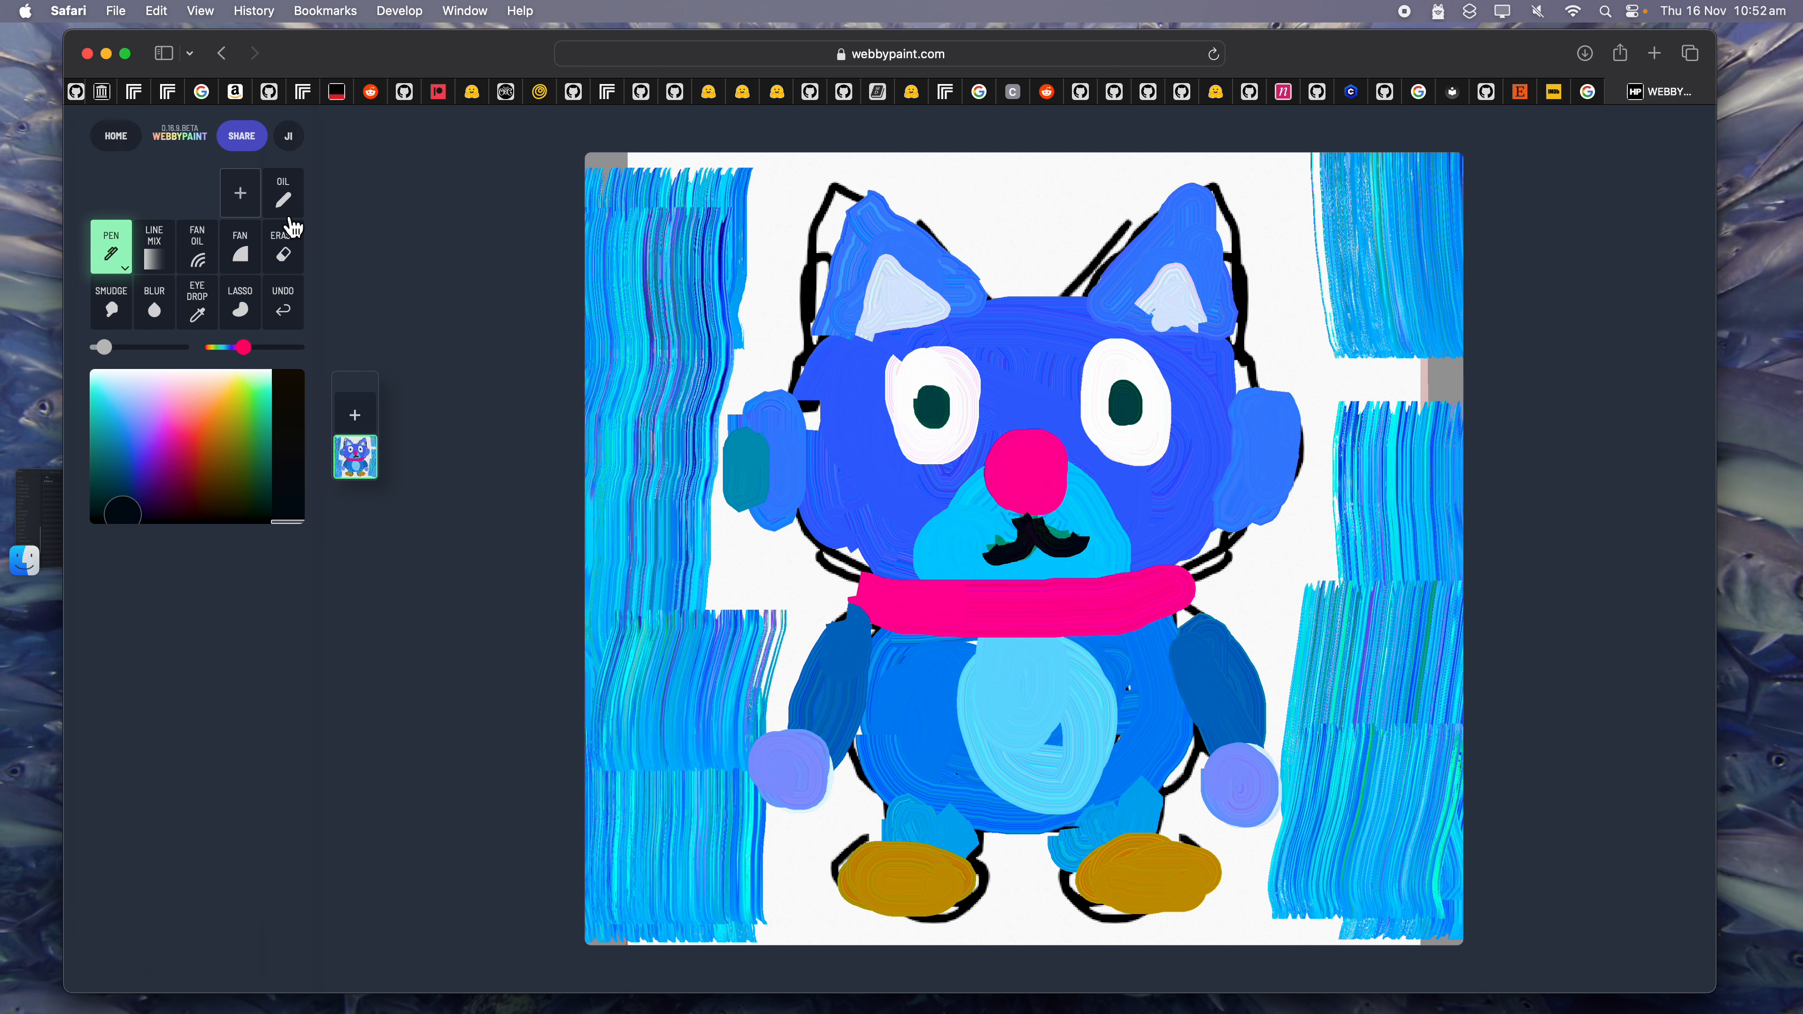
click(283, 307)
click(283, 306)
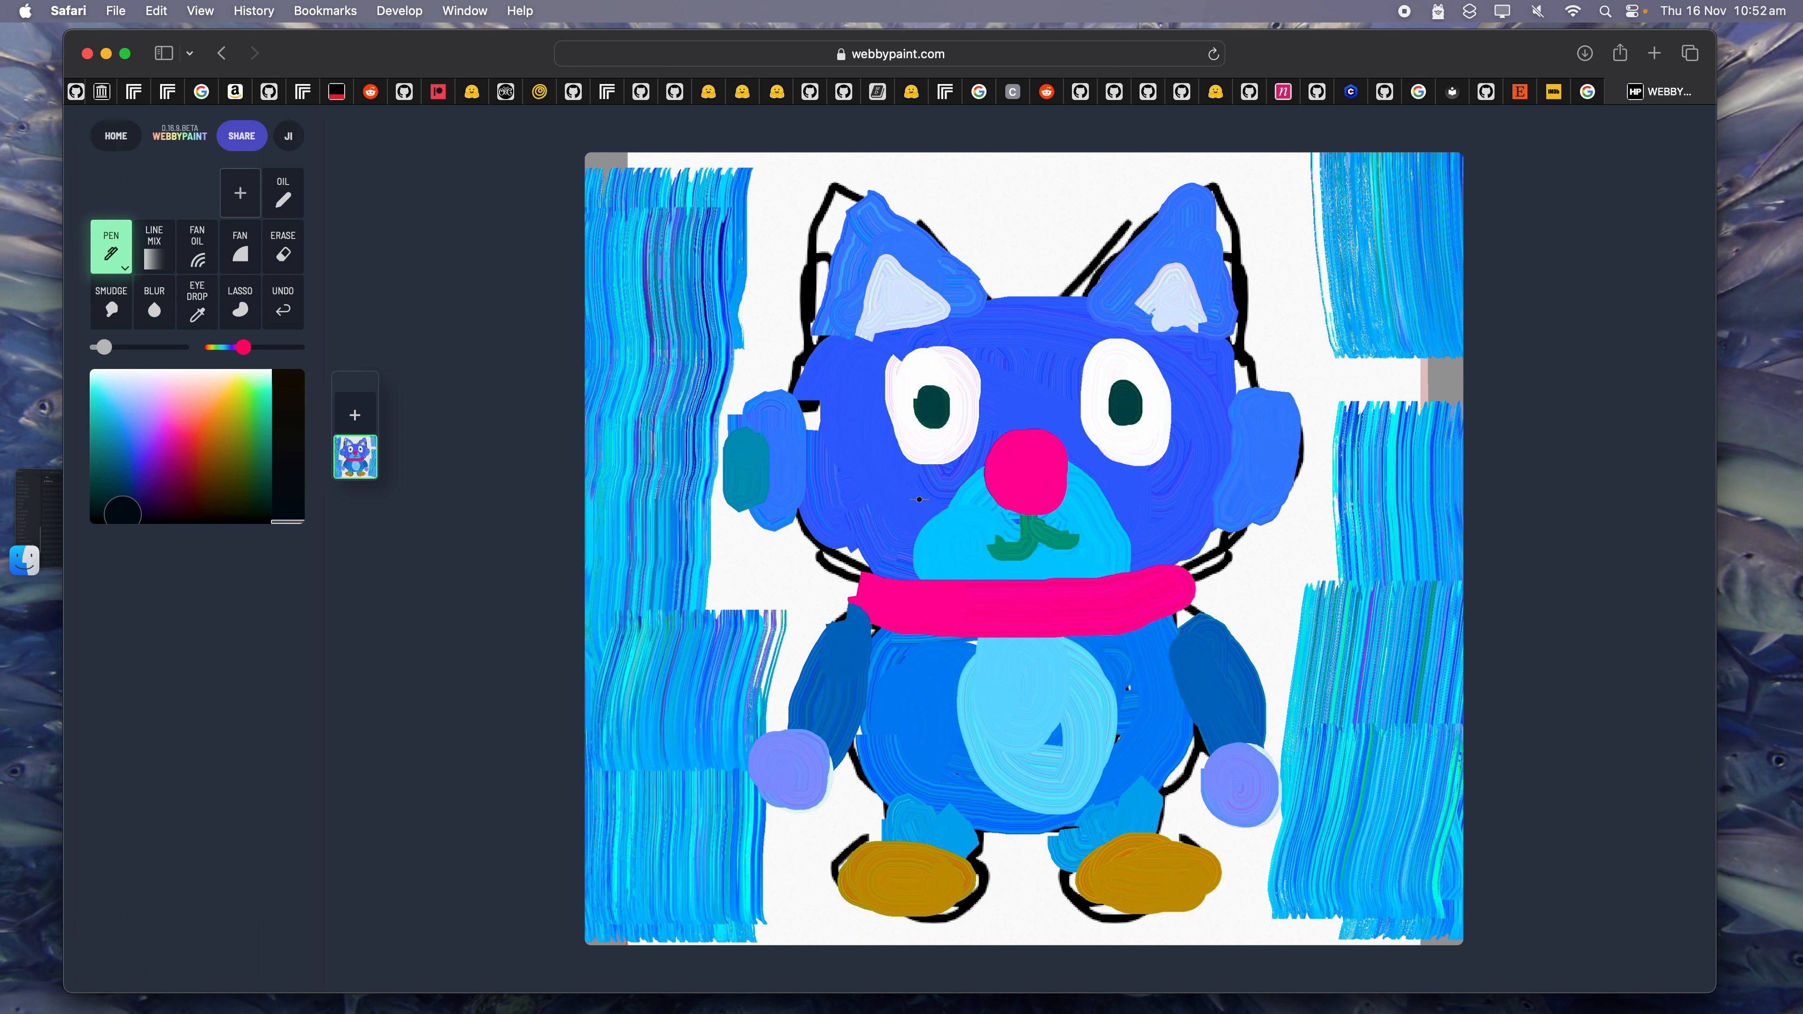
Paint a thick black moustache under the nose and black accents on both side pieces of the head.
mouse_move(1017, 530)
mouse_down()
mouse_move(971, 511)
mouse_move(948, 561)
mouse_move(1086, 528)
mouse_move(1091, 547)
mouse_up()
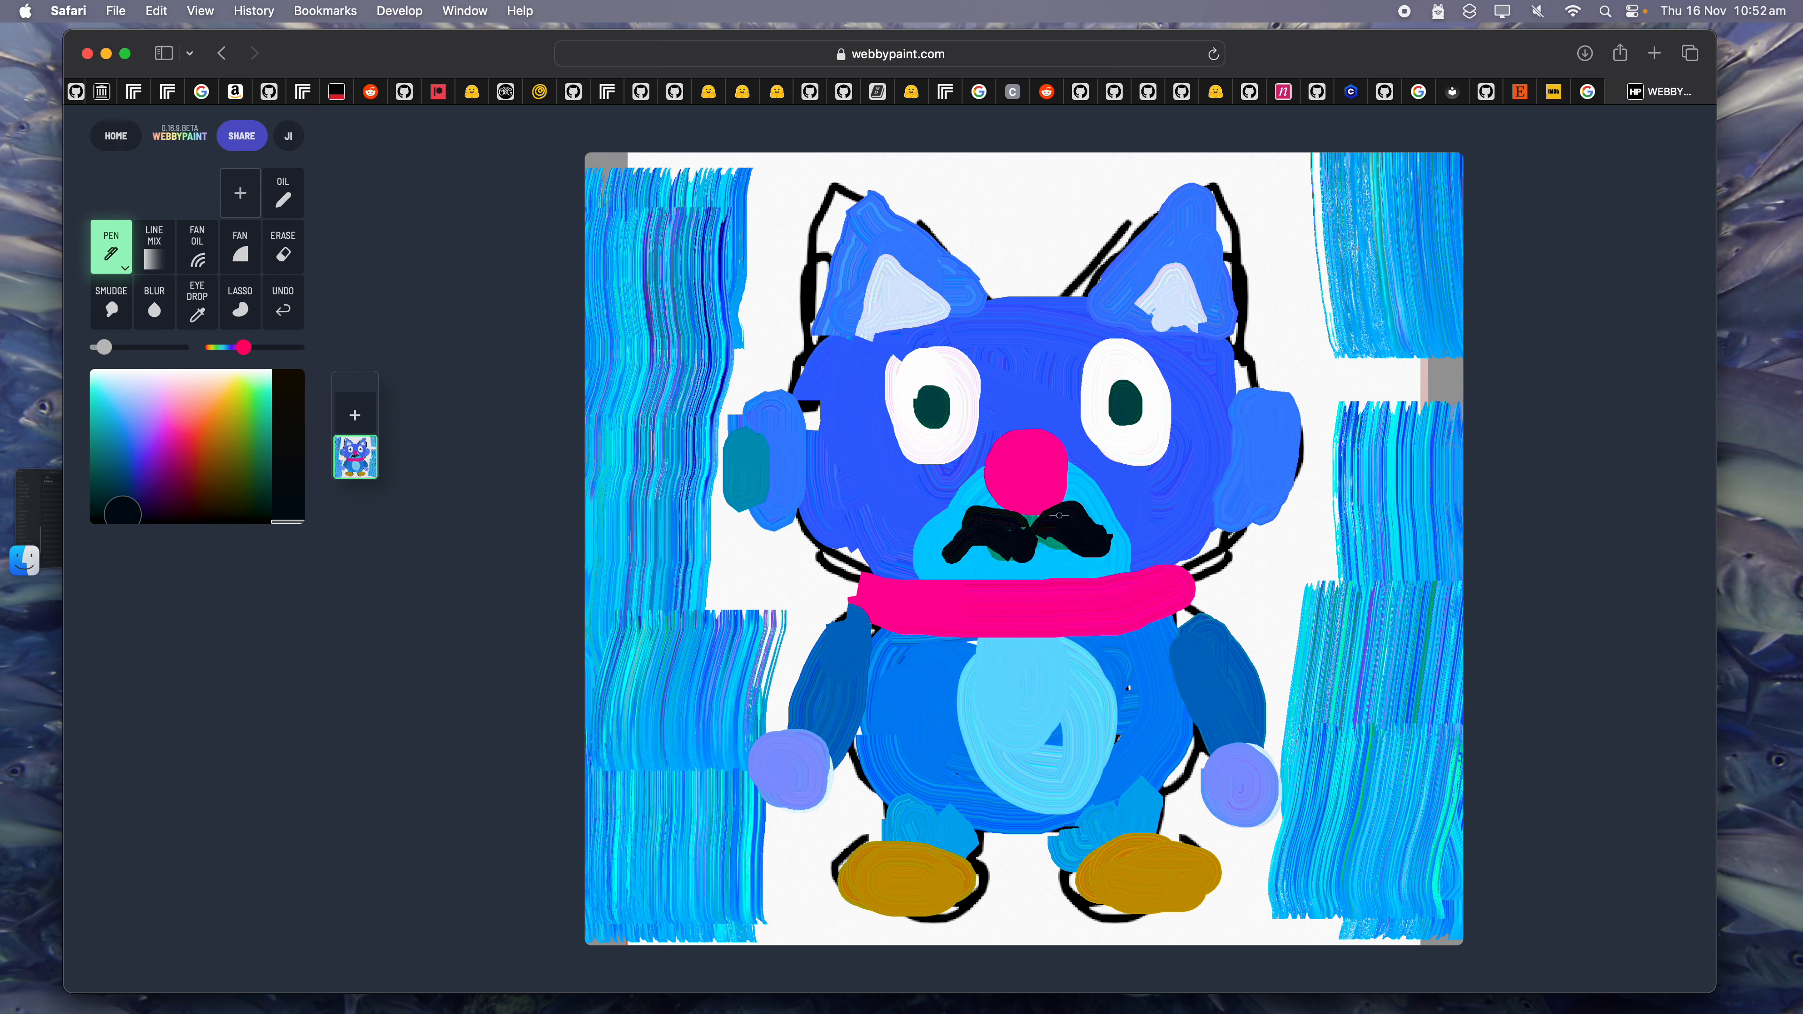
mouse_move(740, 440)
mouse_down()
mouse_move(765, 463)
mouse_move(759, 509)
mouse_move(738, 504)
mouse_up()
drag(1289, 422, 1285, 450)
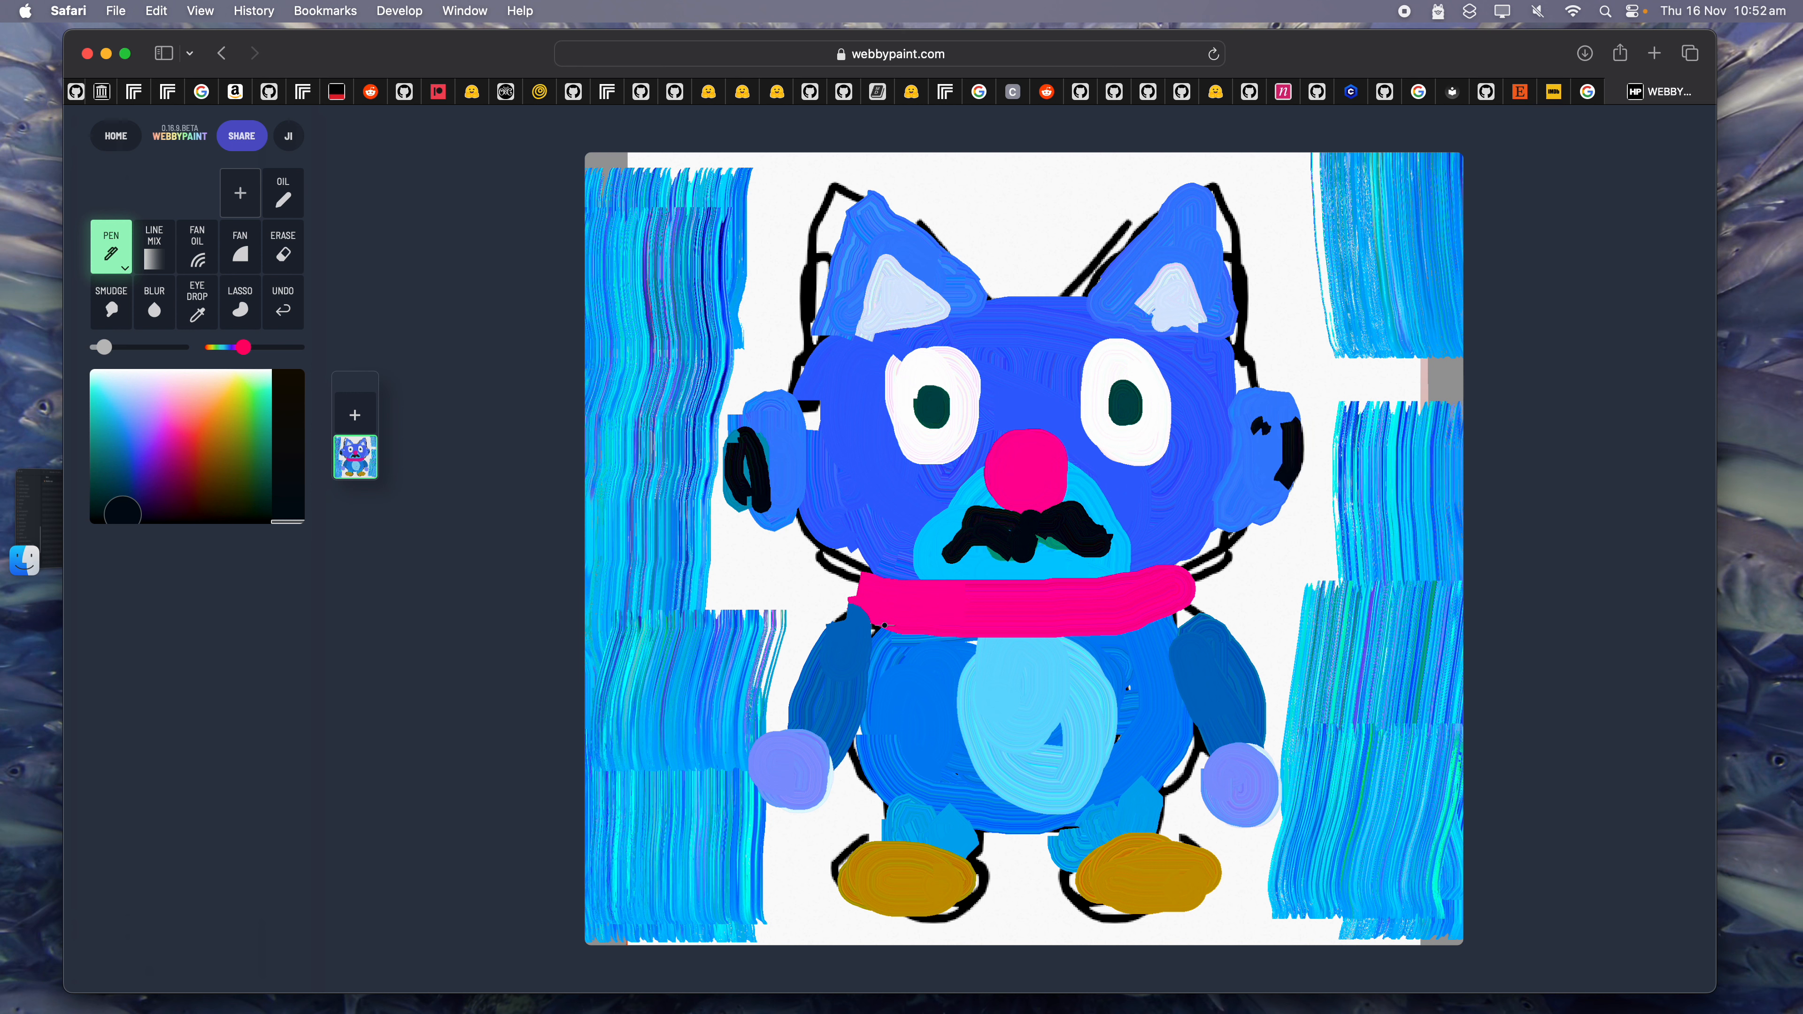
Add black shading along the lower edge of the pink collar and short black whisker marks on both cheeks.
mouse_move(884, 625)
mouse_down()
mouse_move(863, 597)
mouse_move(1029, 635)
mouse_up()
drag(1158, 586, 1099, 631)
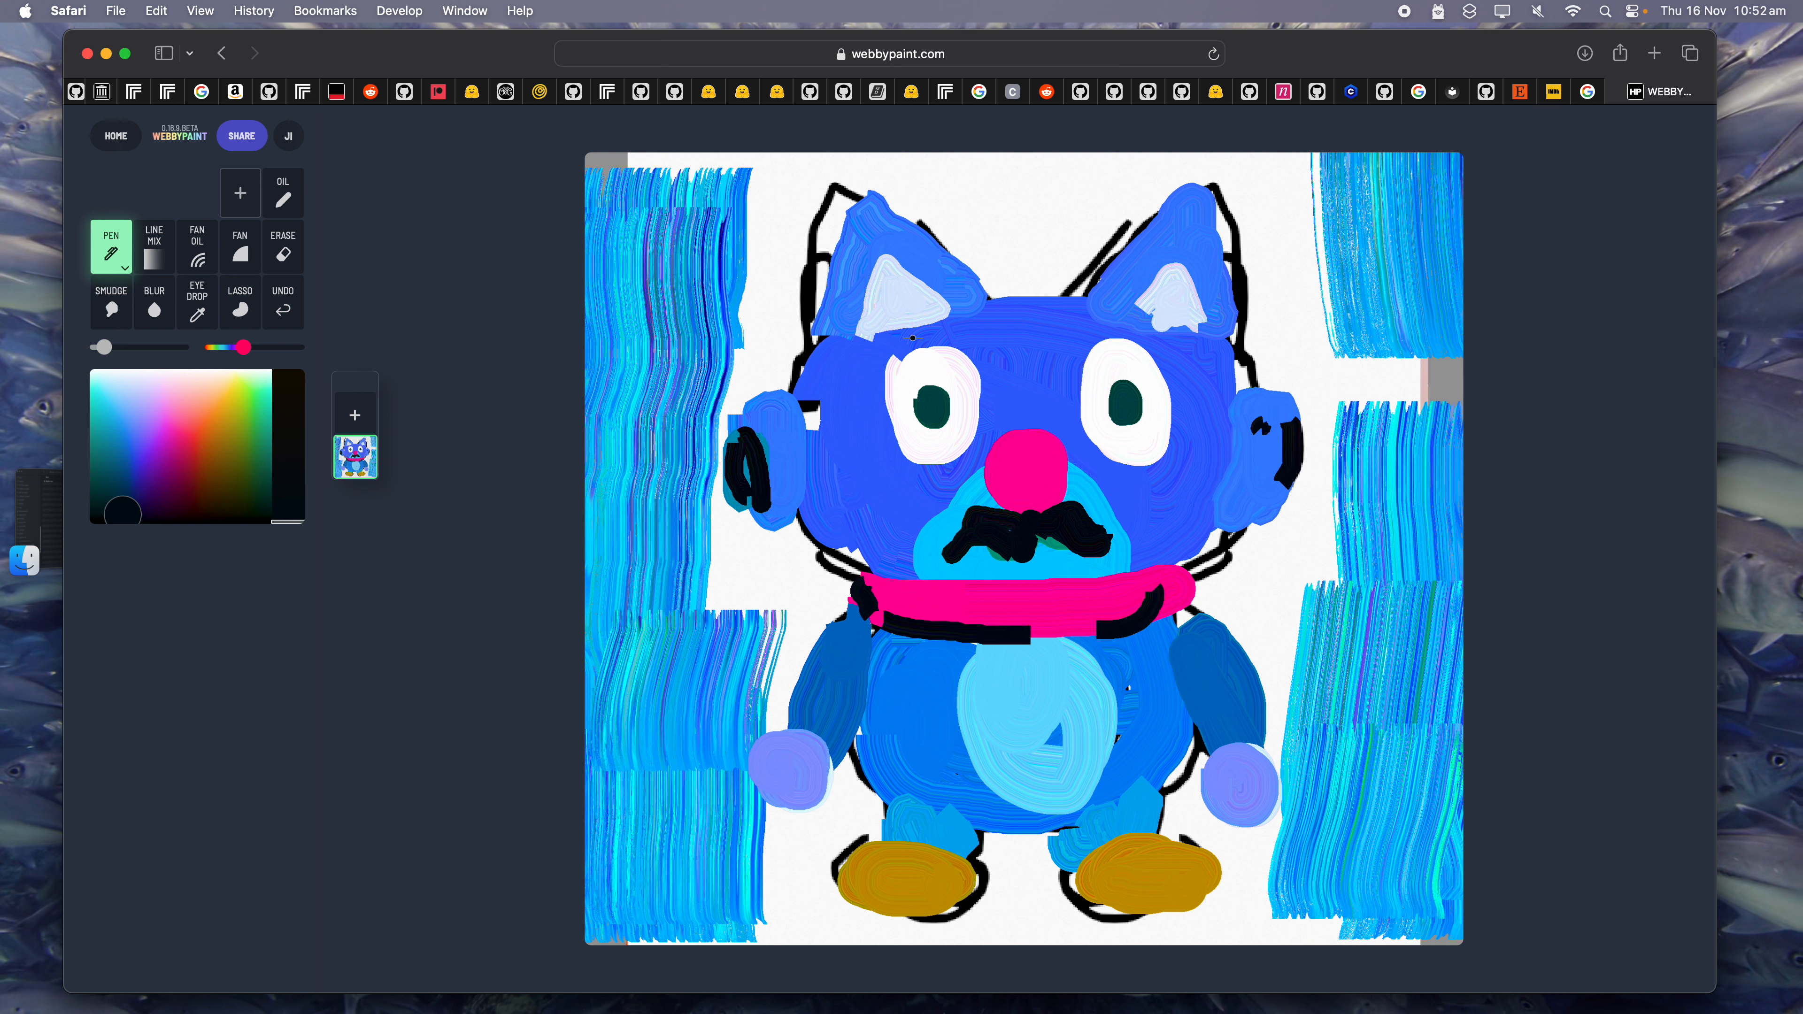
drag(873, 494, 830, 496)
drag(1164, 490, 1187, 490)
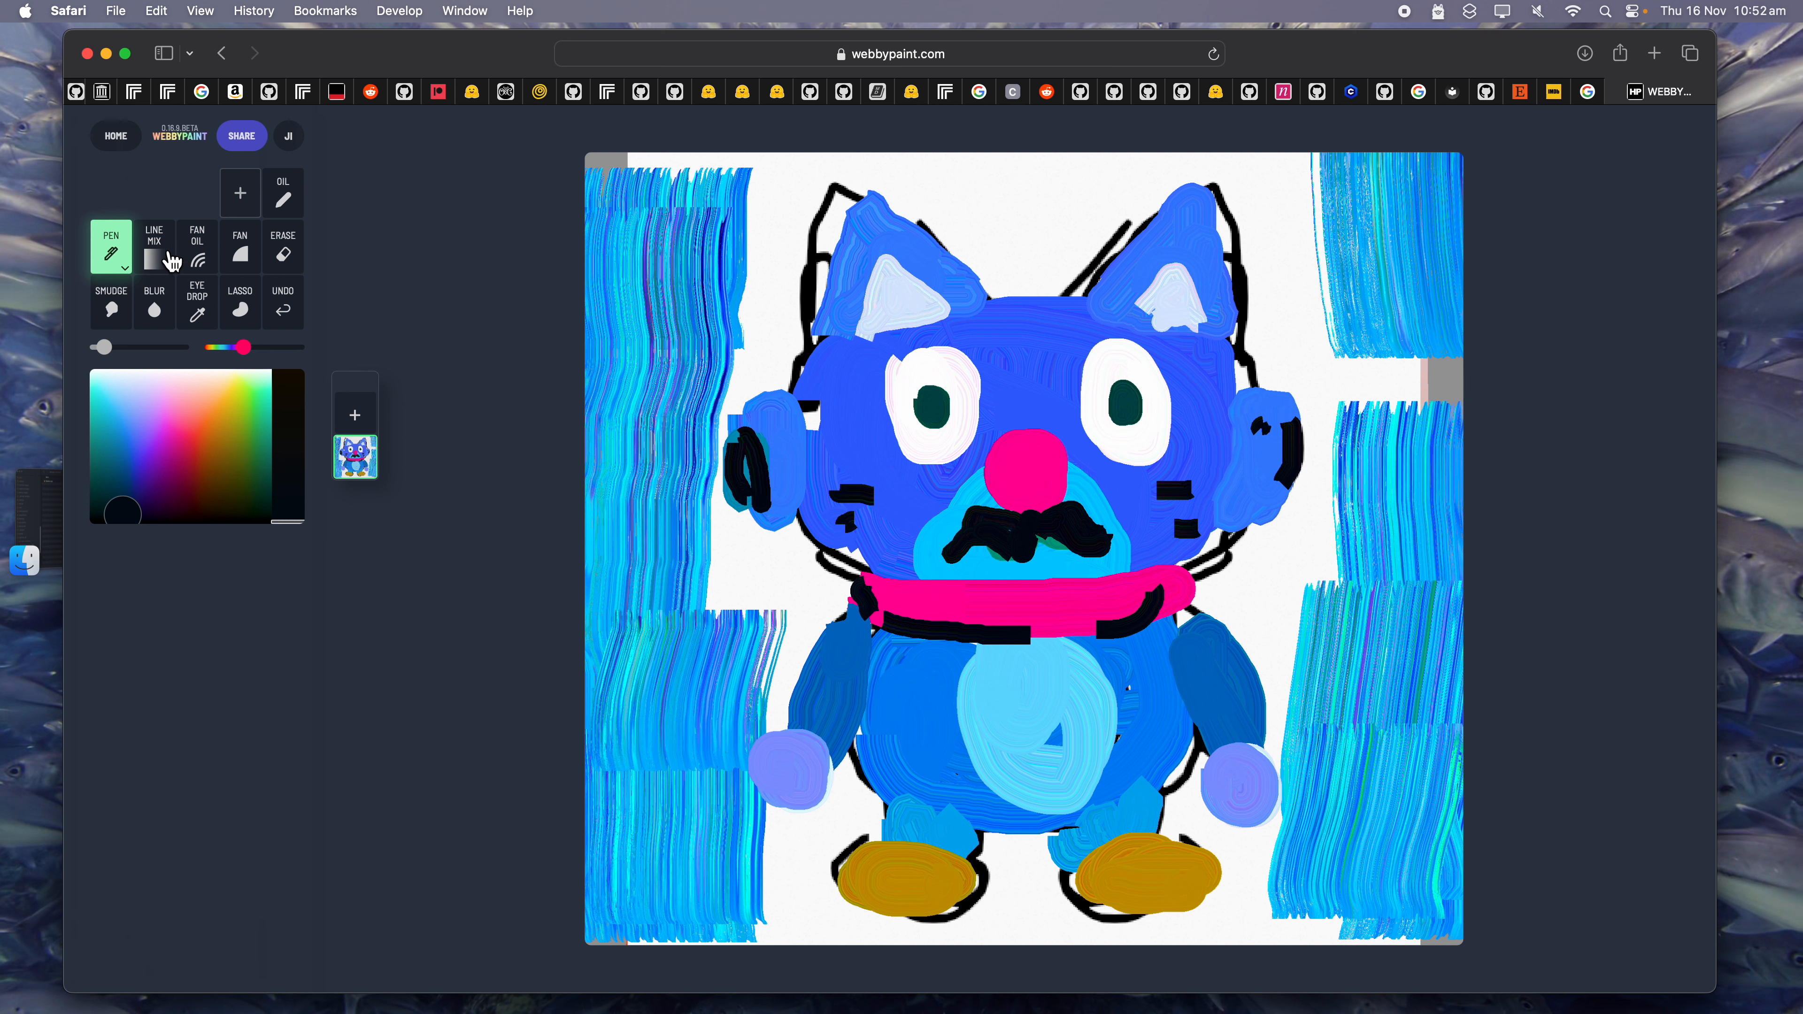
Cover the blue background strips on both sides of the cat with very dark green, using a larger Oil brush.
click(283, 193)
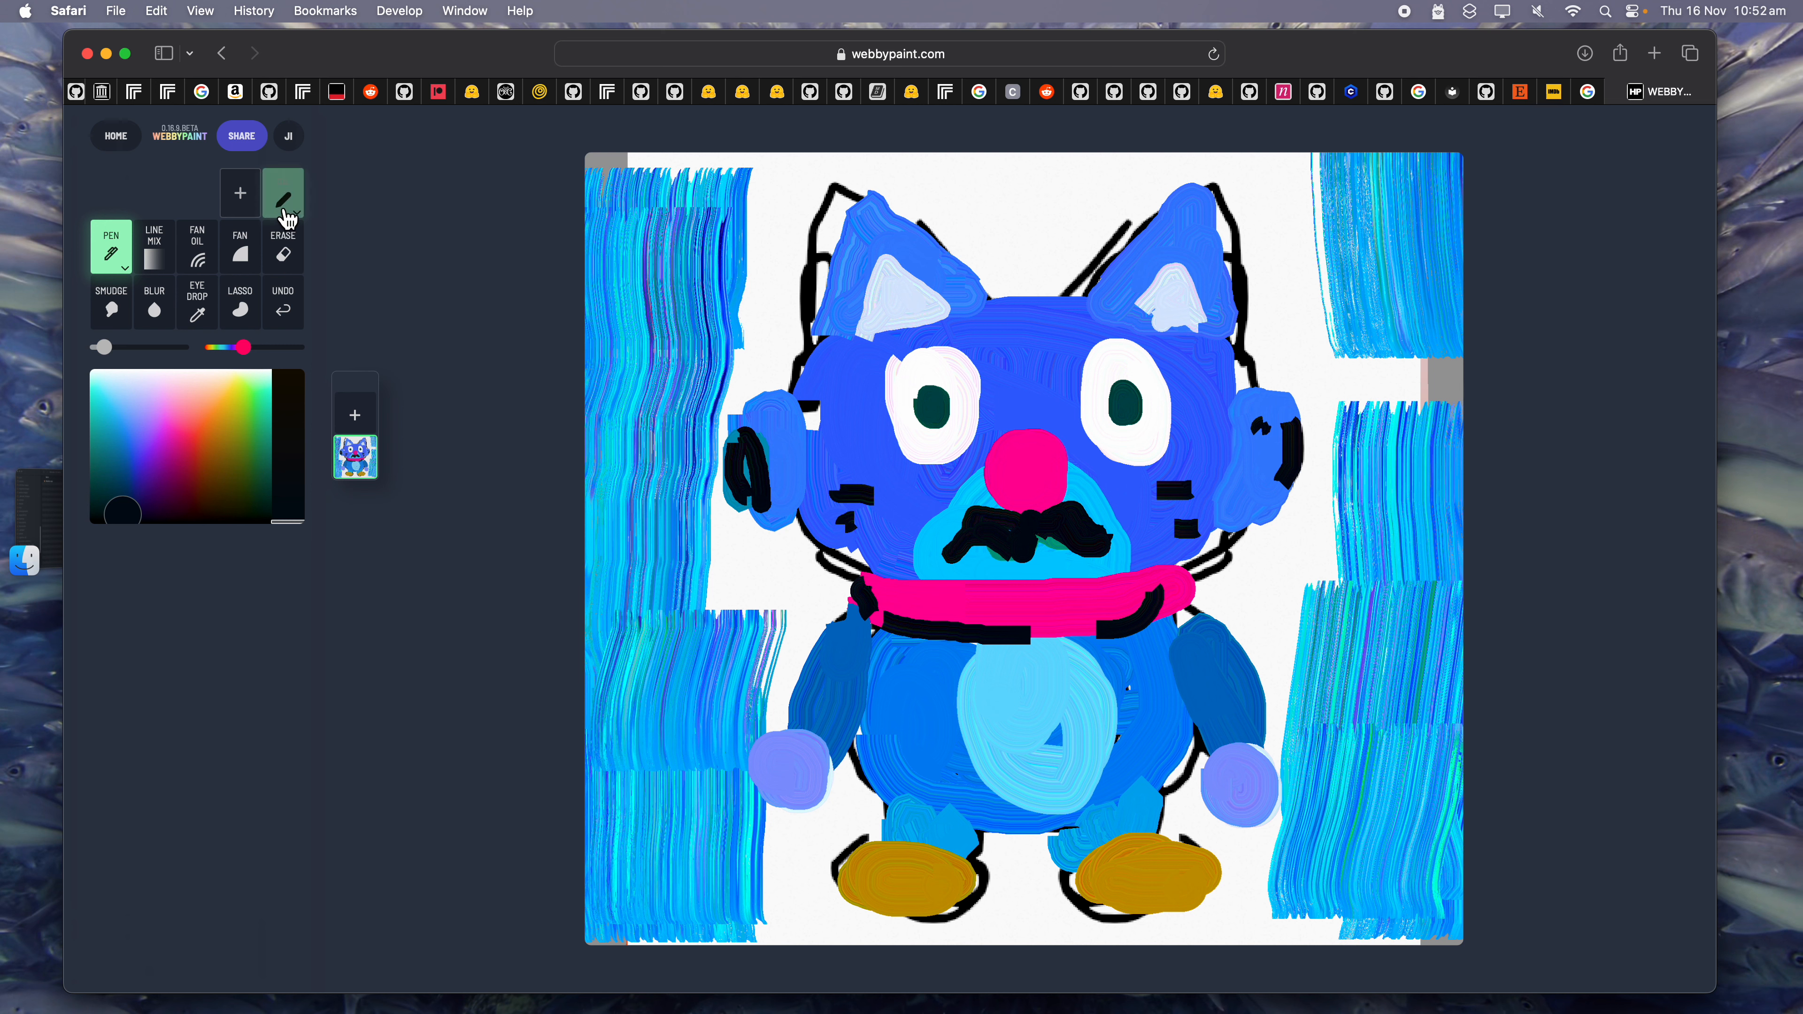
drag(103, 347, 133, 347)
click(97, 506)
mouse_move(583, 212)
mouse_down()
mouse_move(639, 285)
mouse_move(646, 944)
mouse_up()
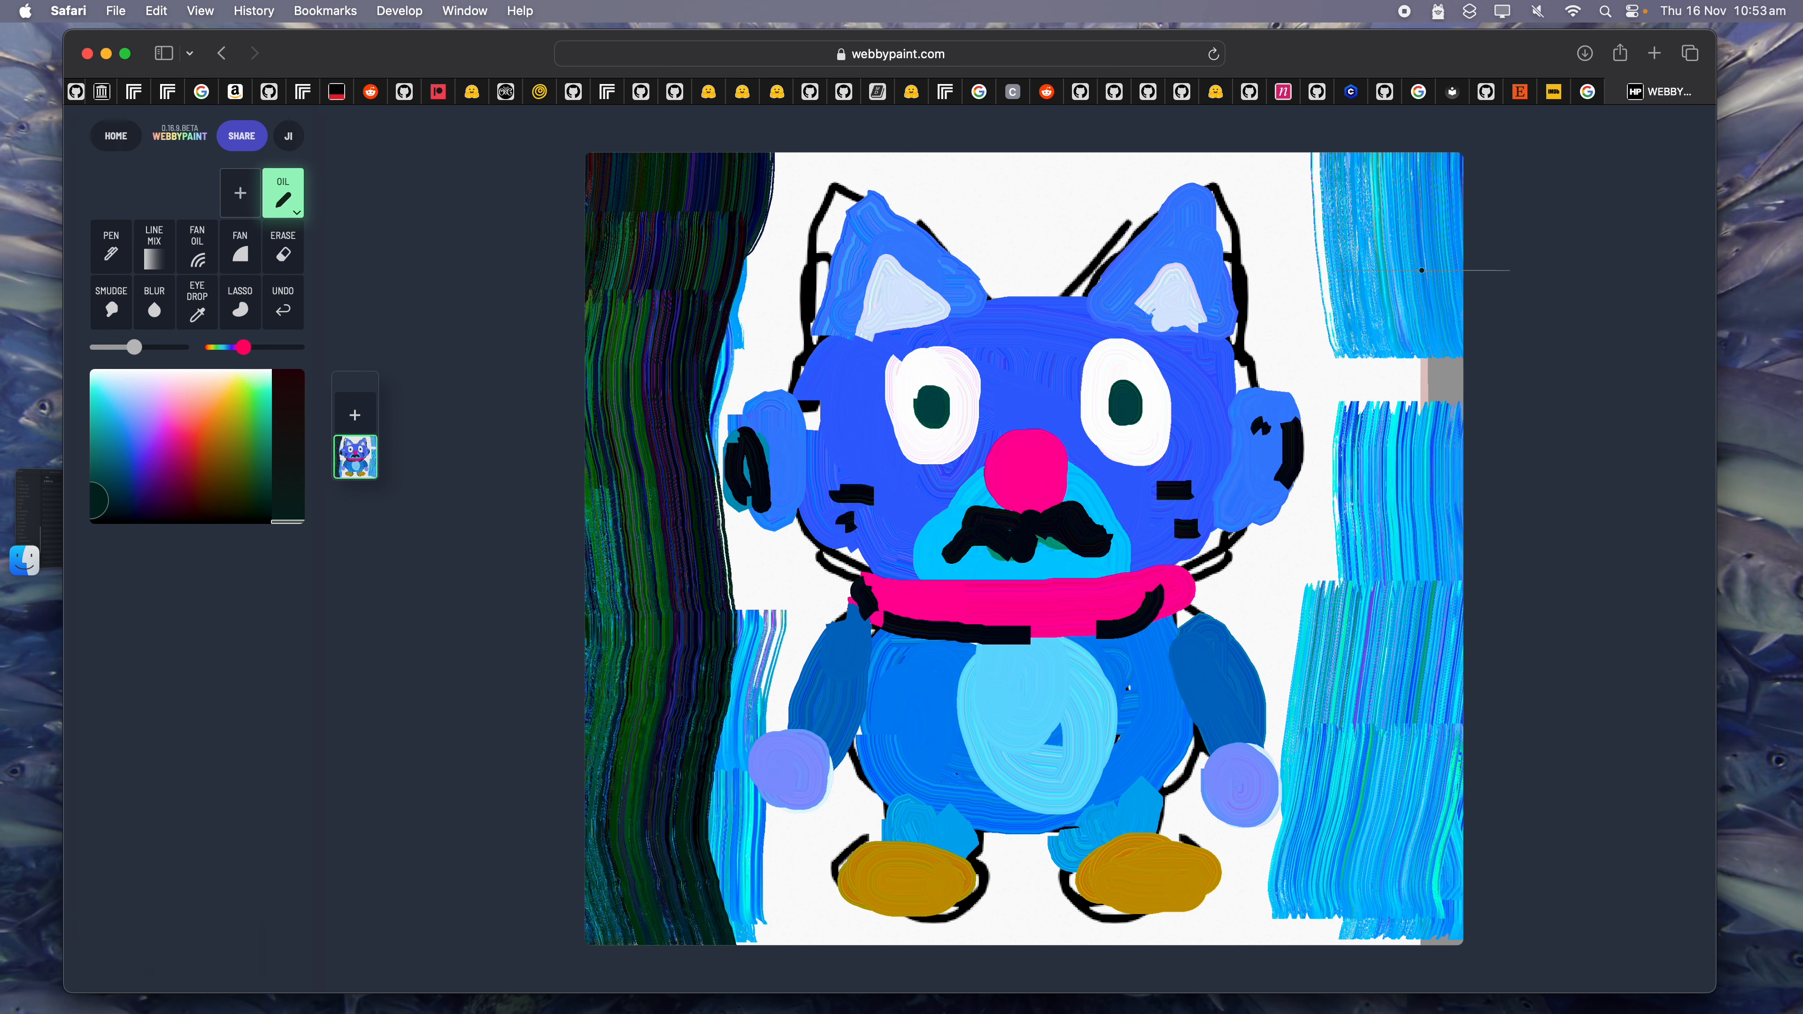
drag(1399, 156, 1402, 931)
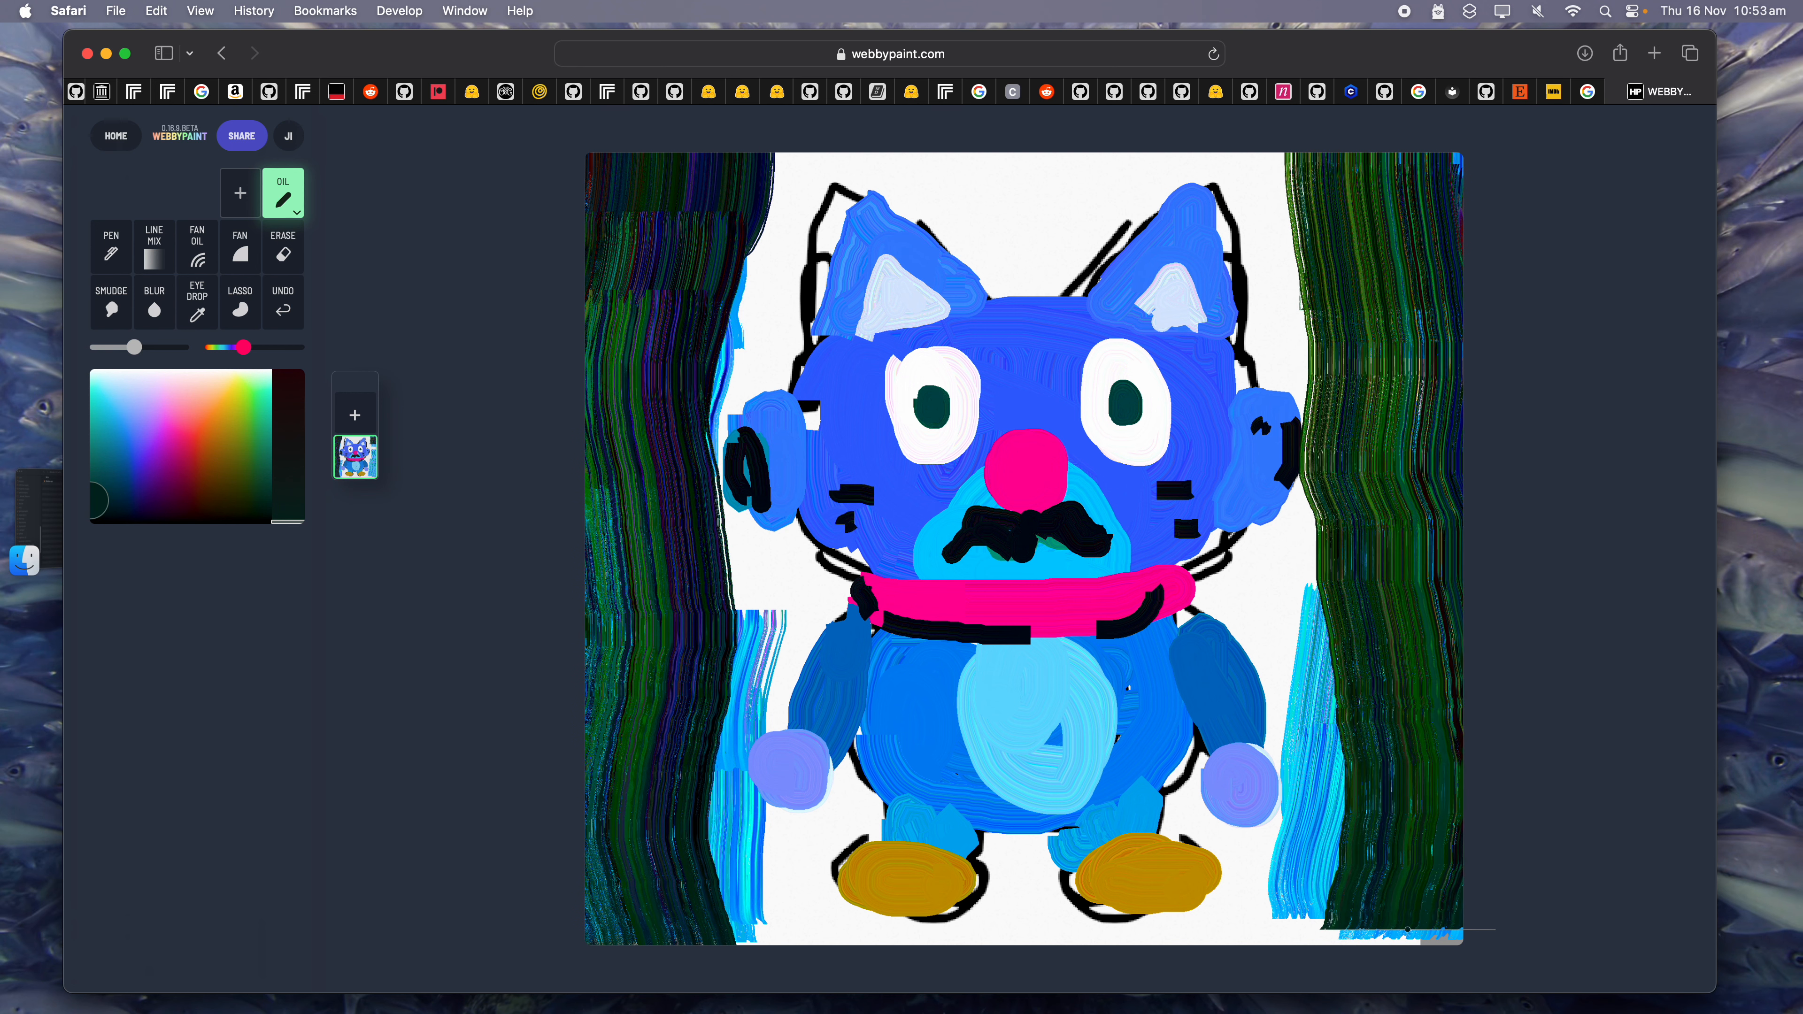
Paint over the dark background strips on both sides of the cat with white oil strokes.
click(302, 396)
mouse_move(653, 151)
mouse_down()
mouse_move(649, 938)
mouse_move(646, 195)
mouse_up()
mouse_move(1300, 184)
mouse_down()
mouse_move(1381, 248)
mouse_move(1388, 924)
mouse_move(1431, 693)
mouse_up()
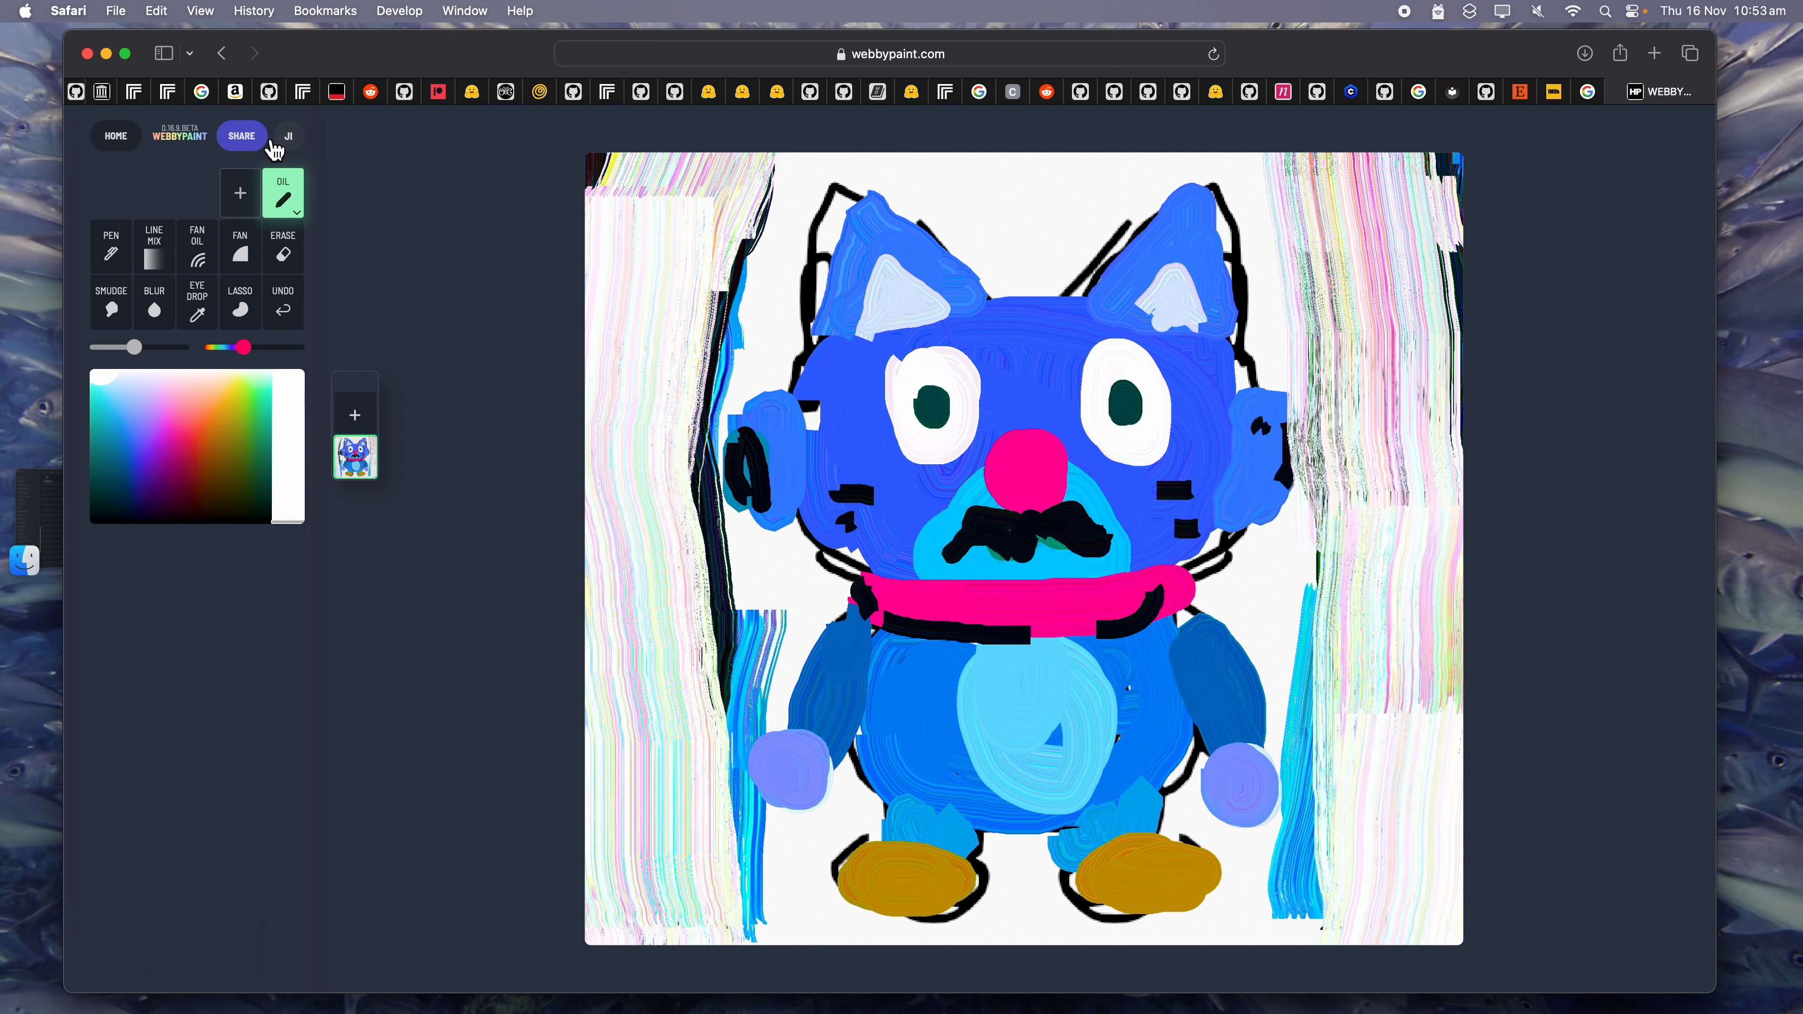
Export the painting as an image and check the file in the browser's downloads.
click(248, 136)
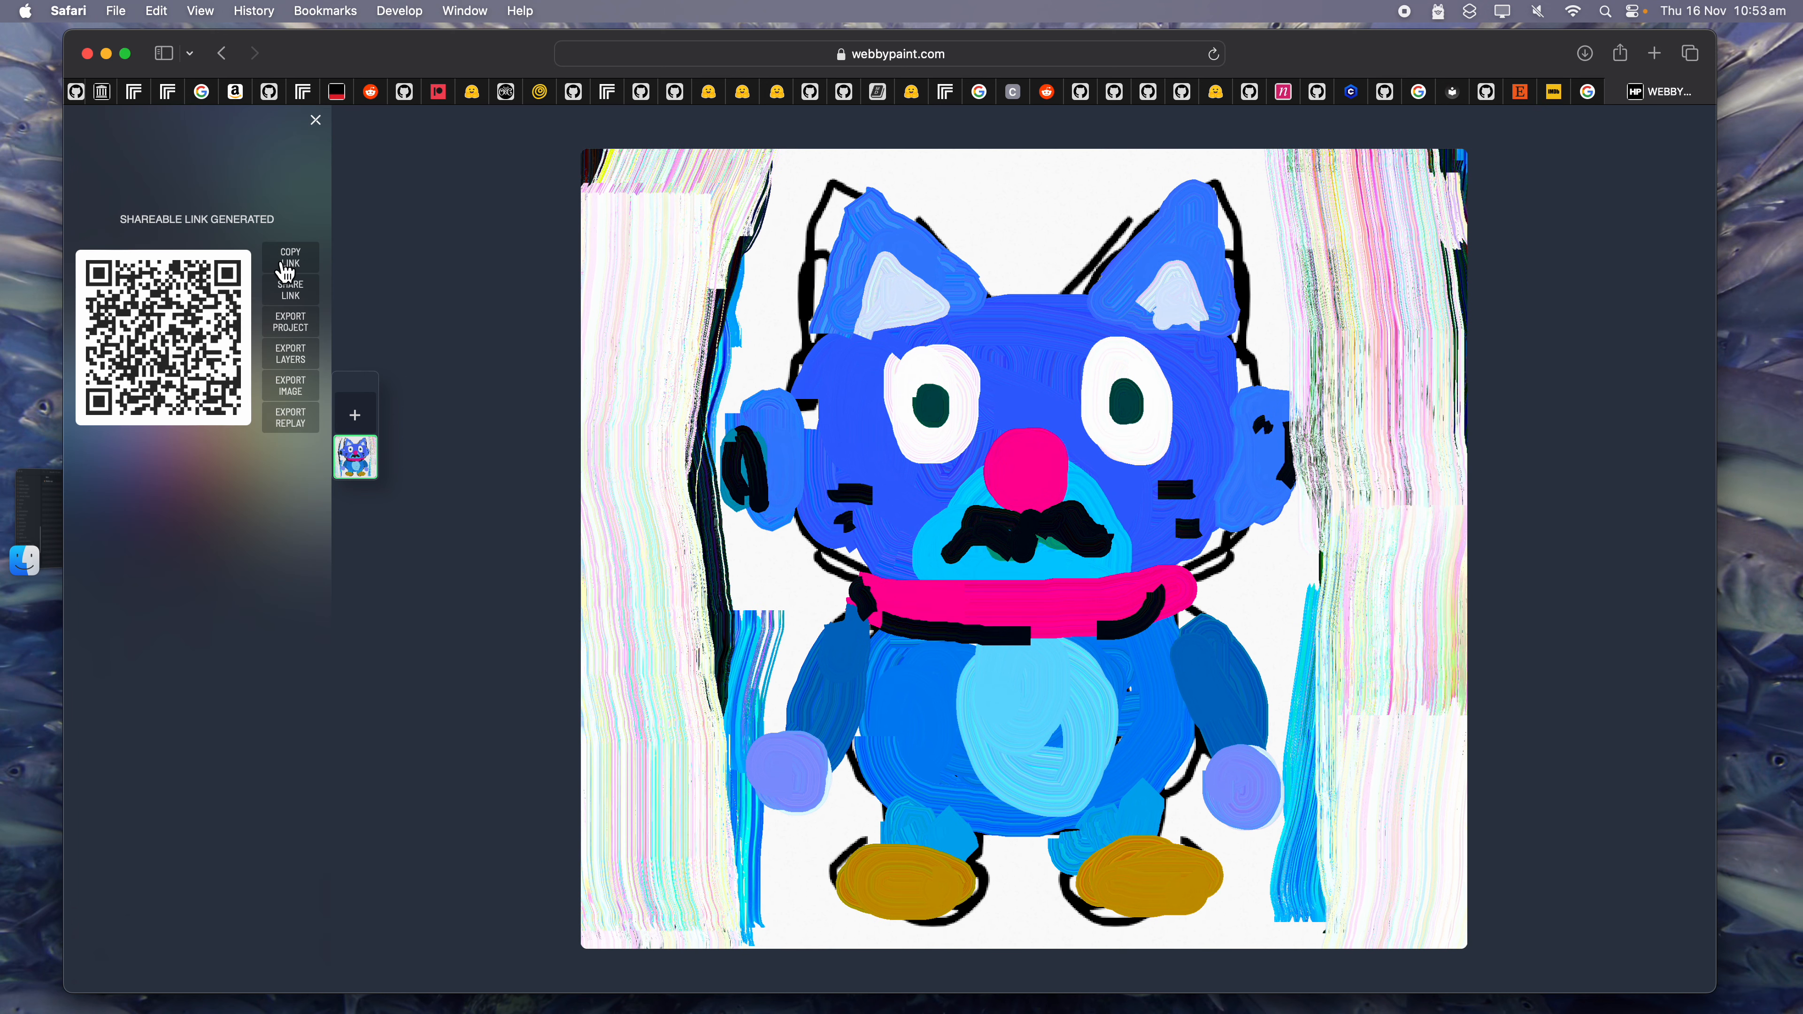
click(311, 389)
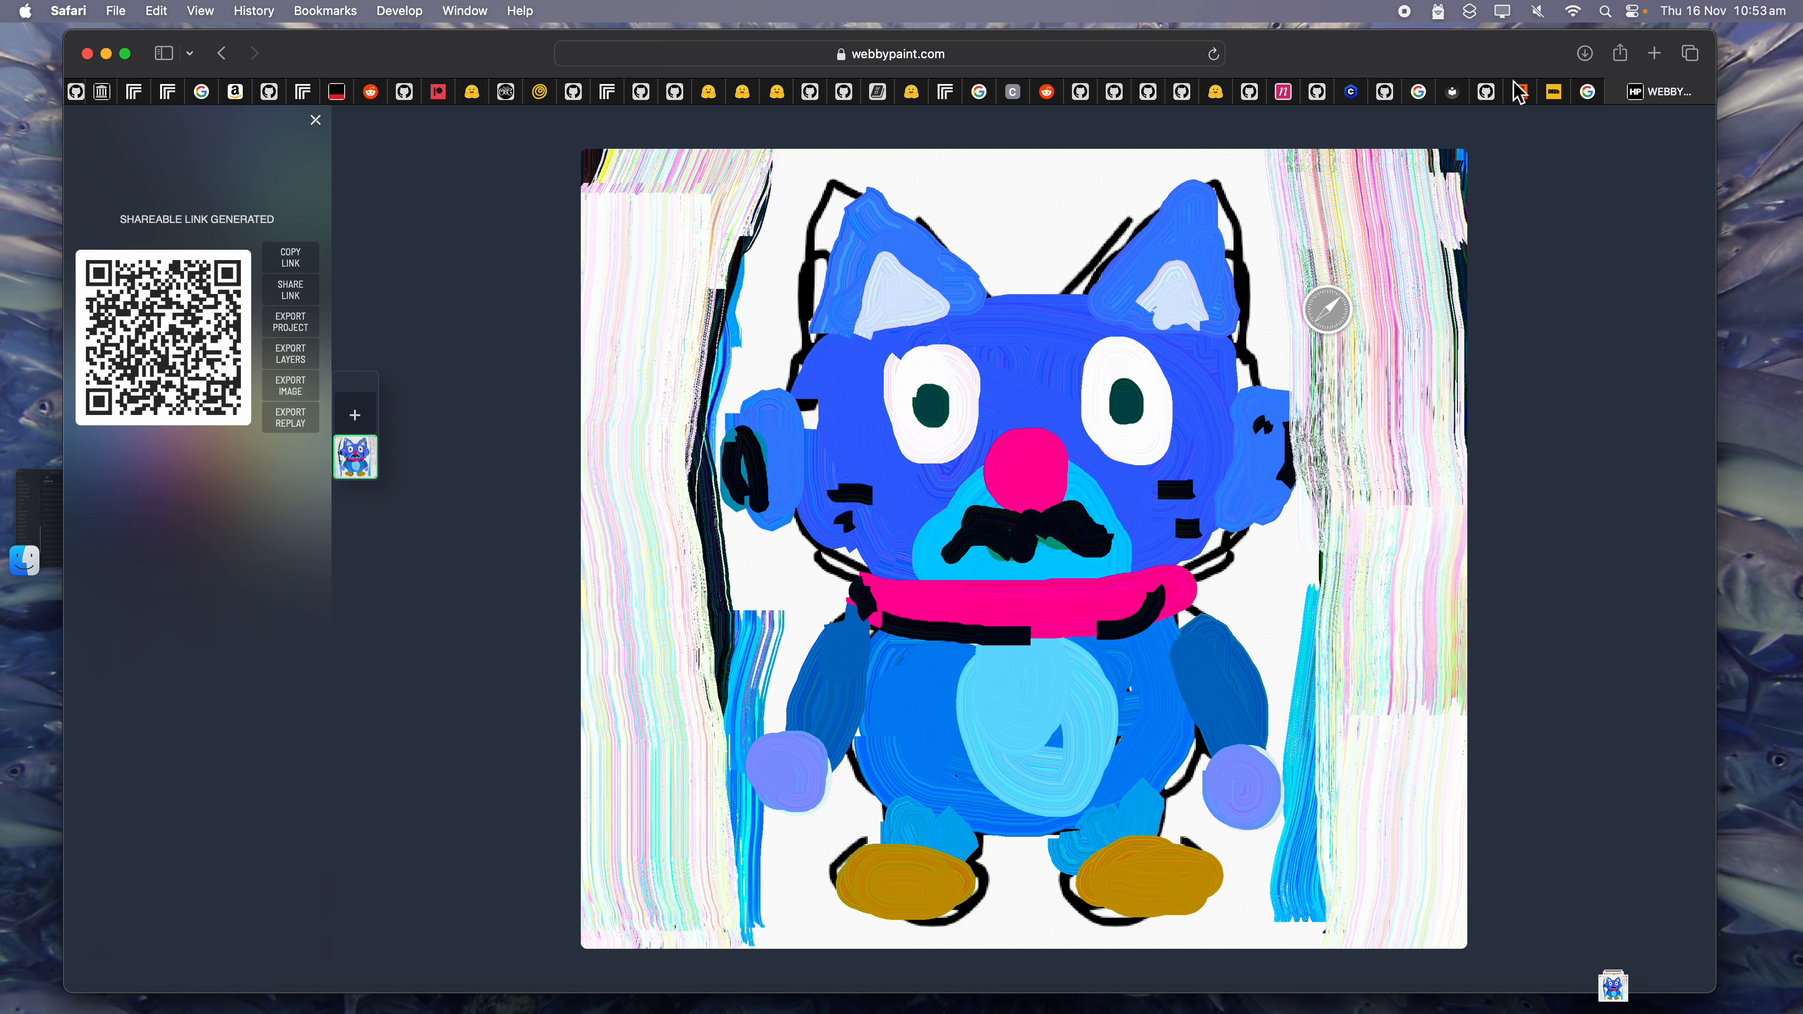
click(1585, 54)
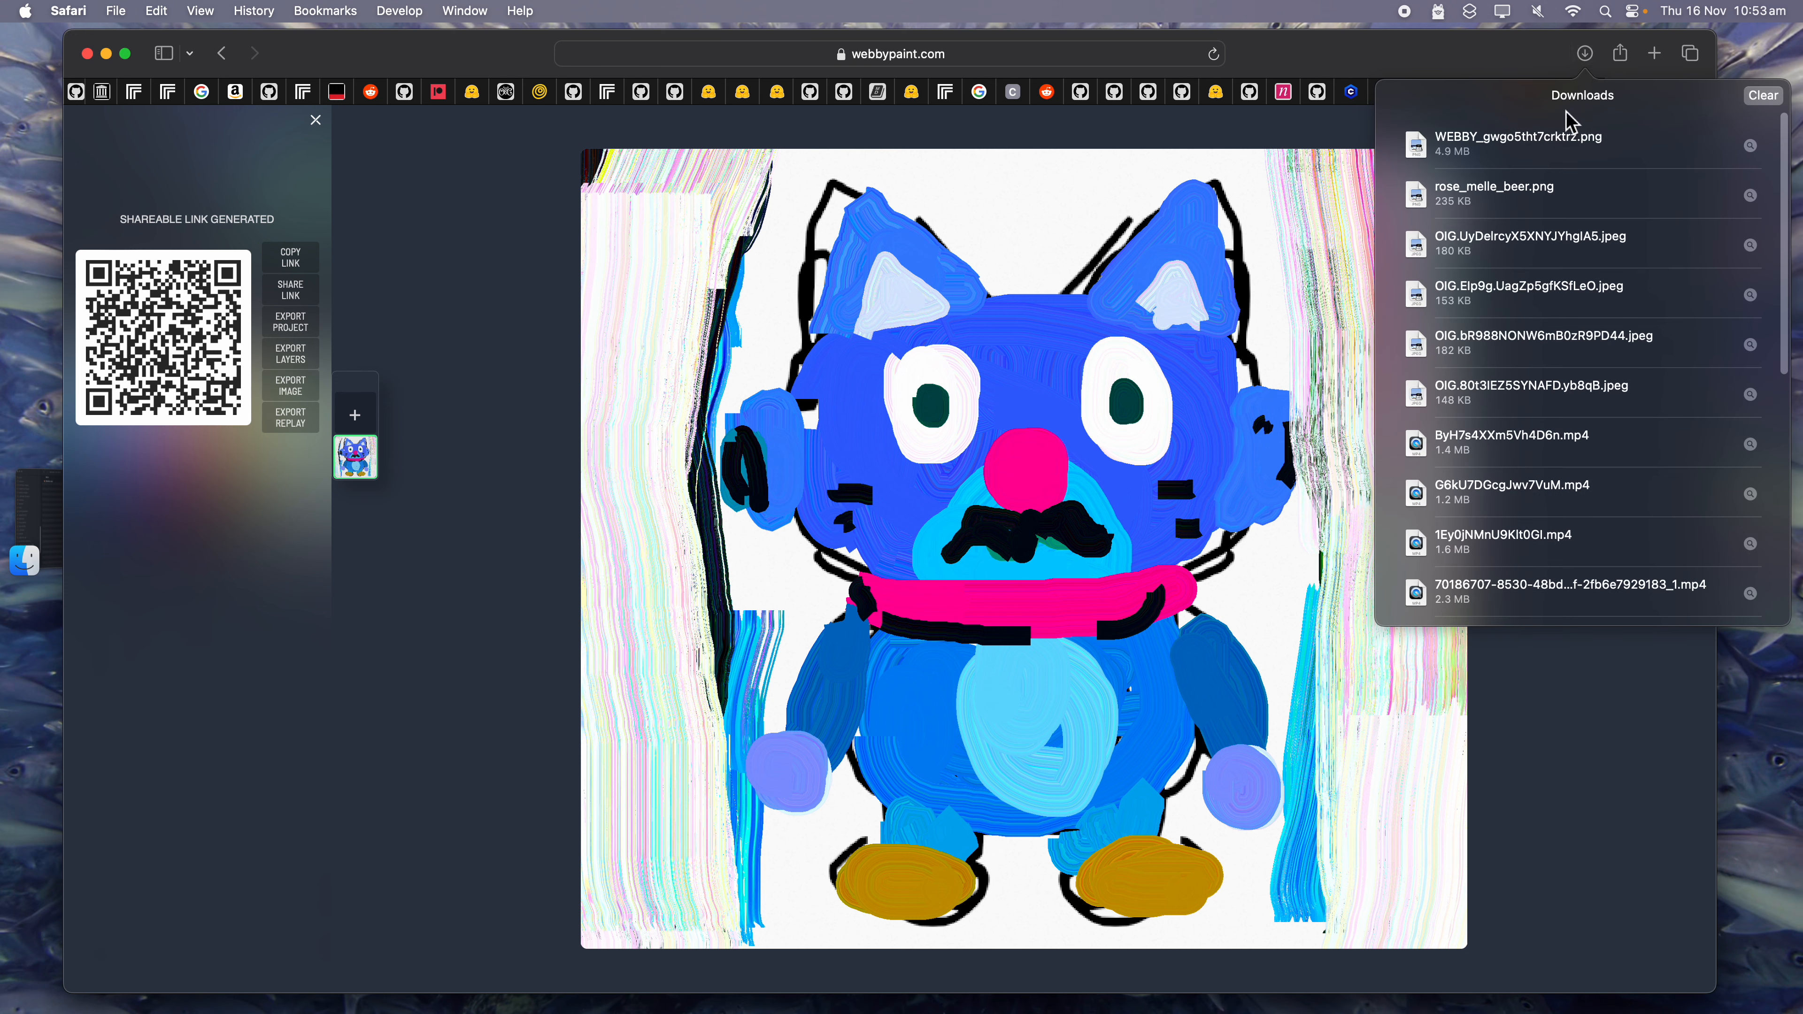
click(1538, 63)
Open the Meshy web app in a new browser tab and start a new Image to 3D generation.
click(1655, 54)
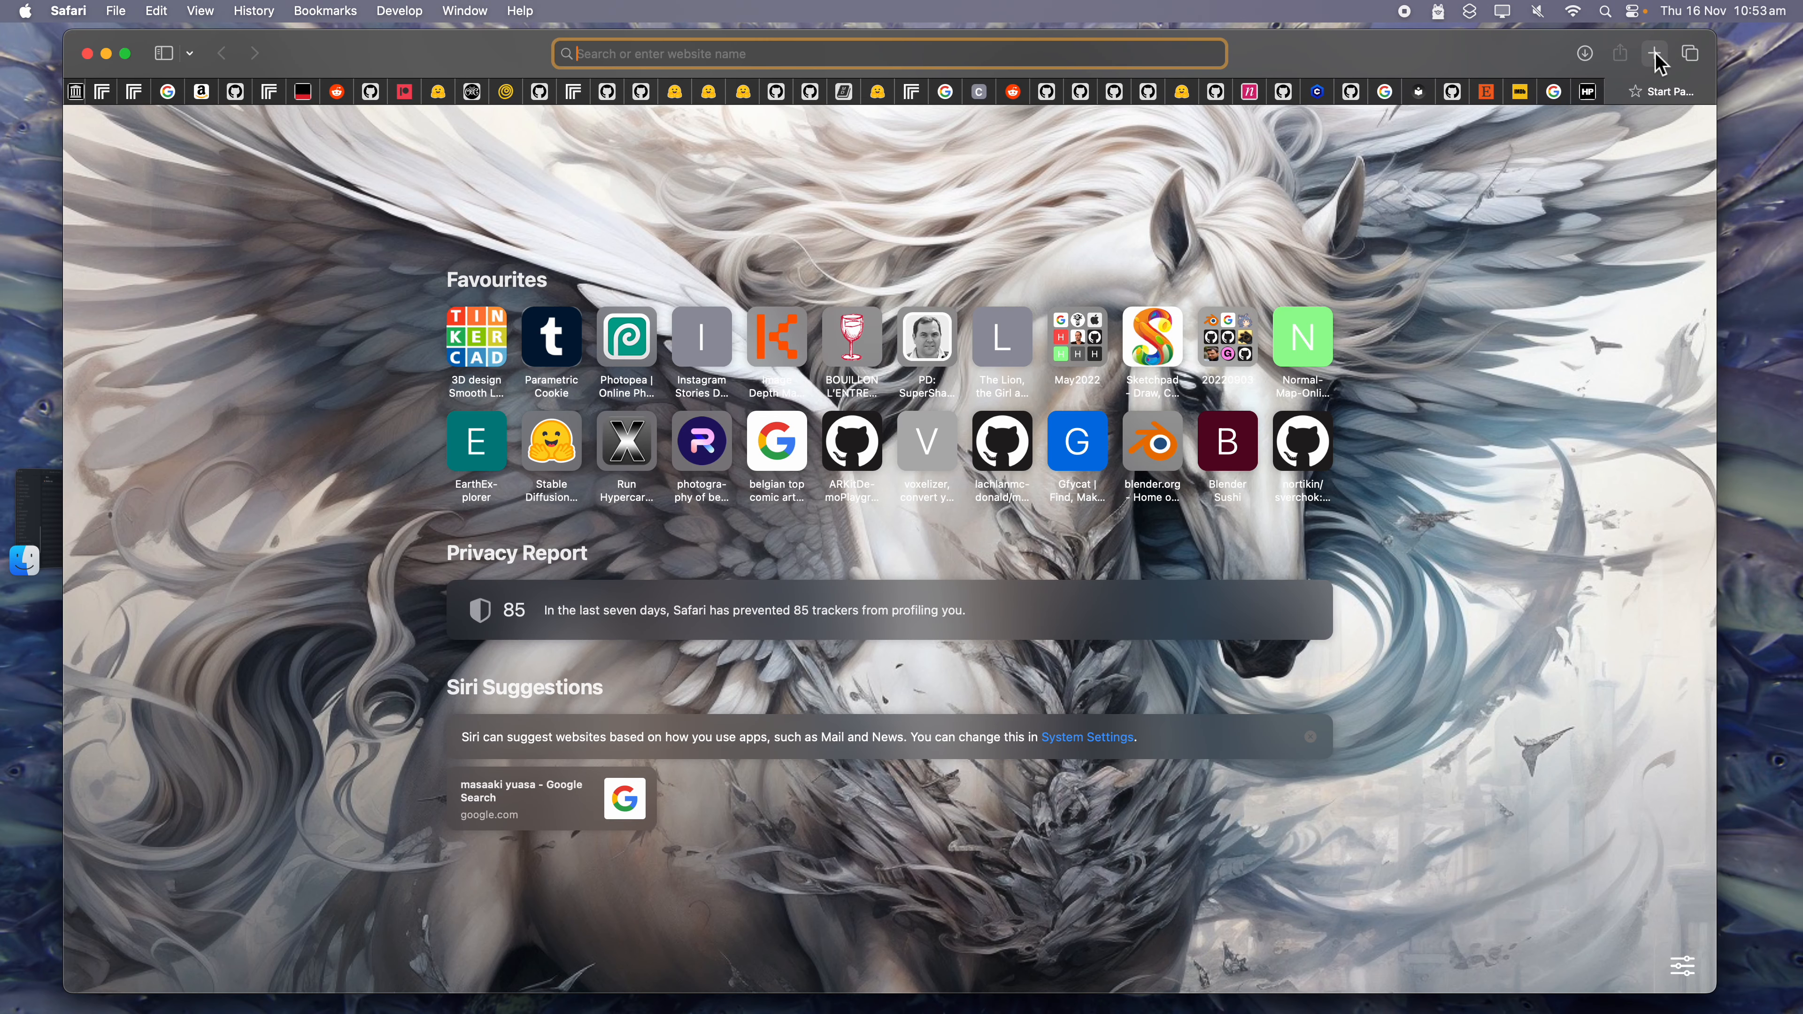
text(meshy)
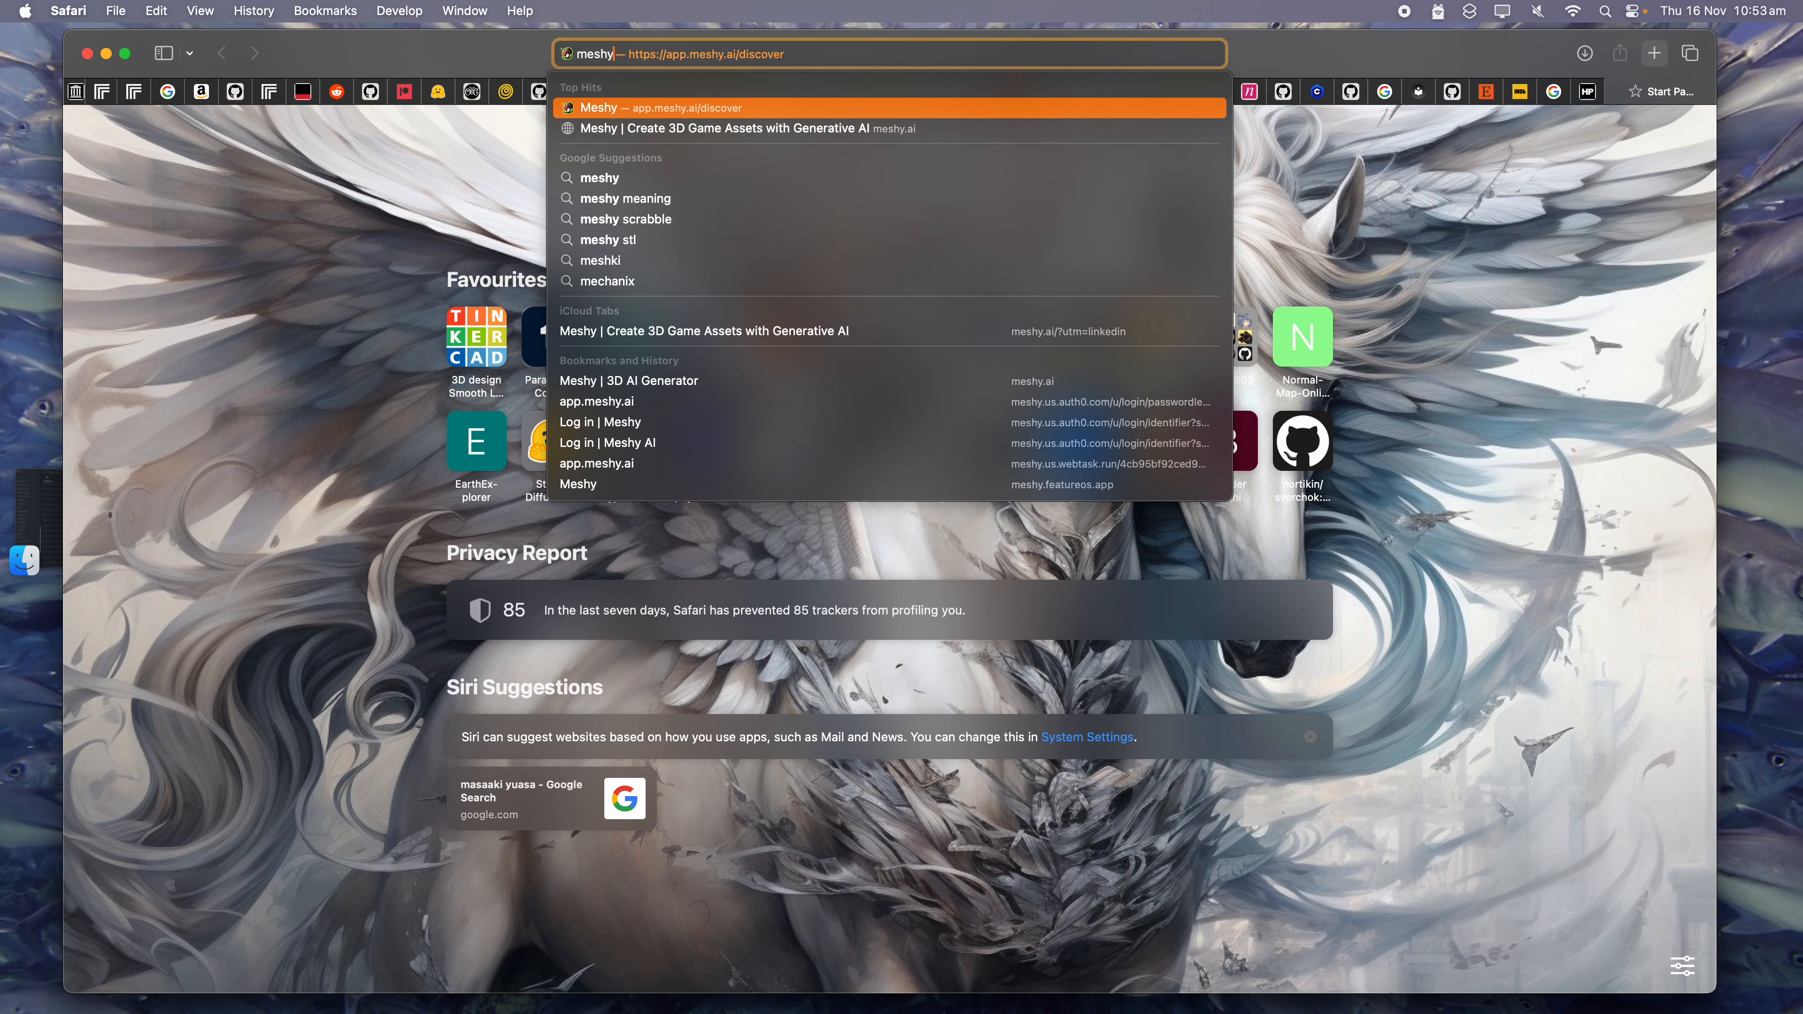
key(Down)
key(Return)
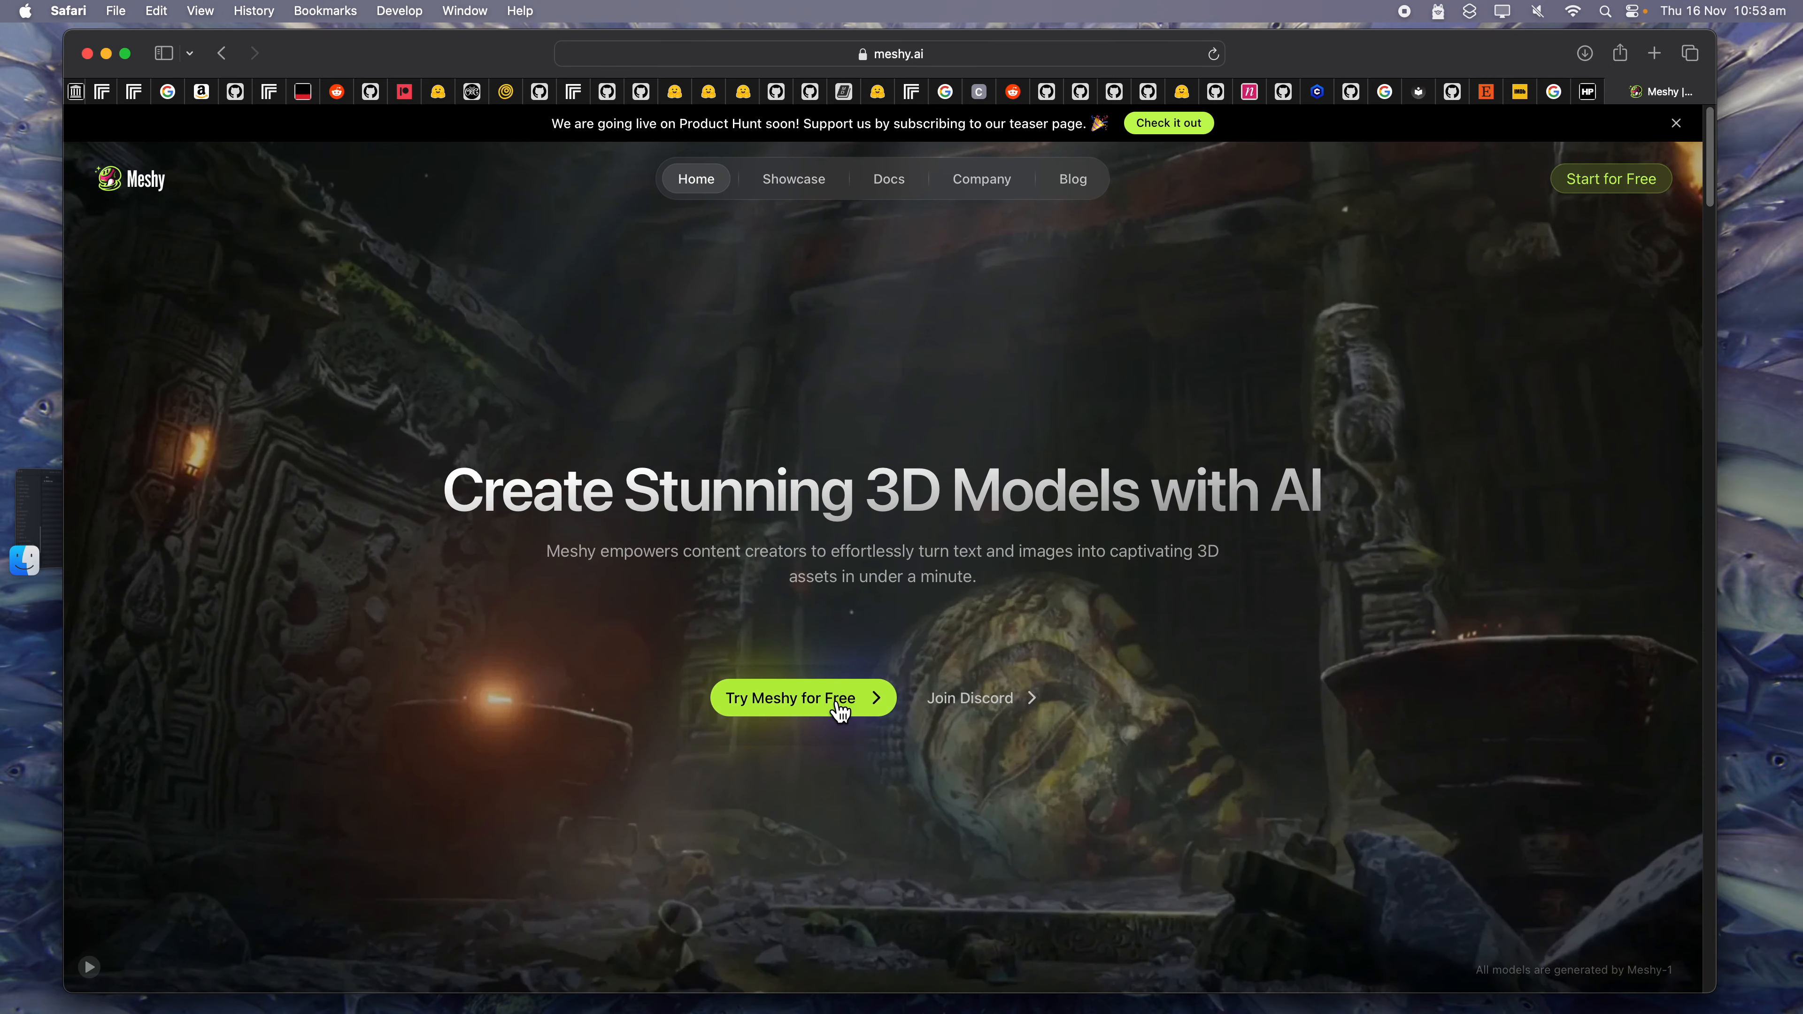
click(816, 703)
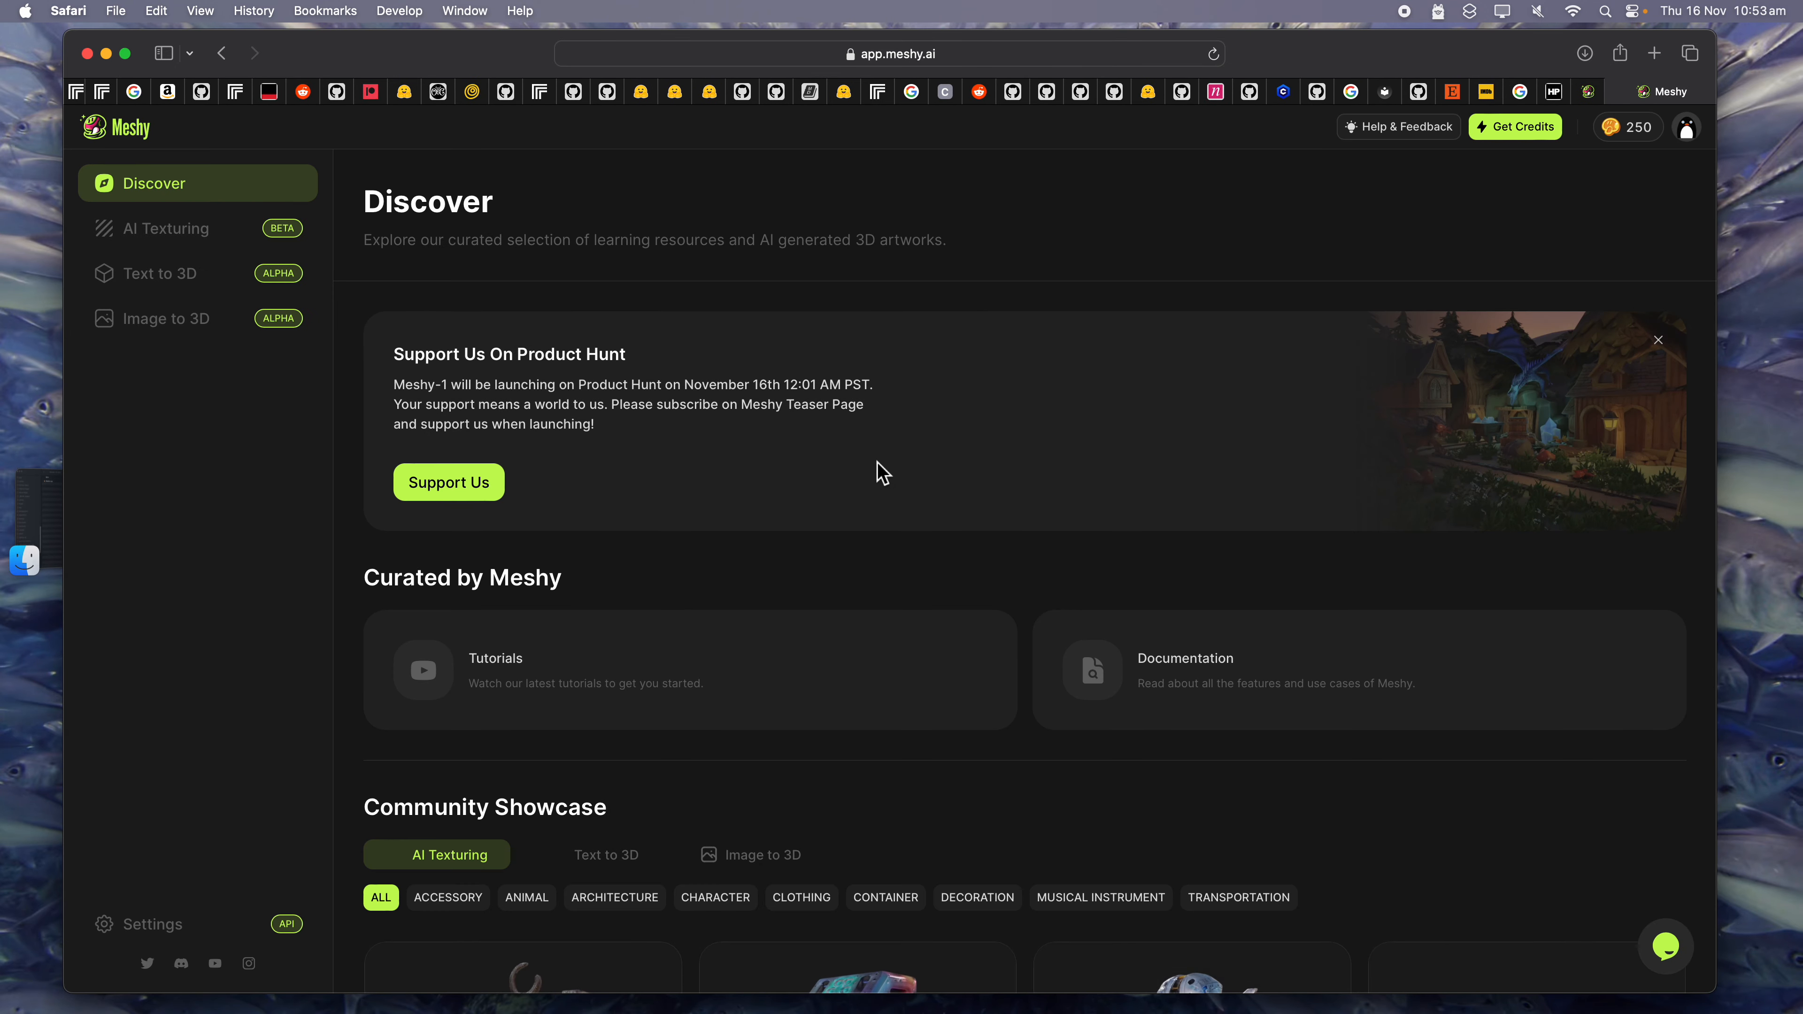
click(189, 320)
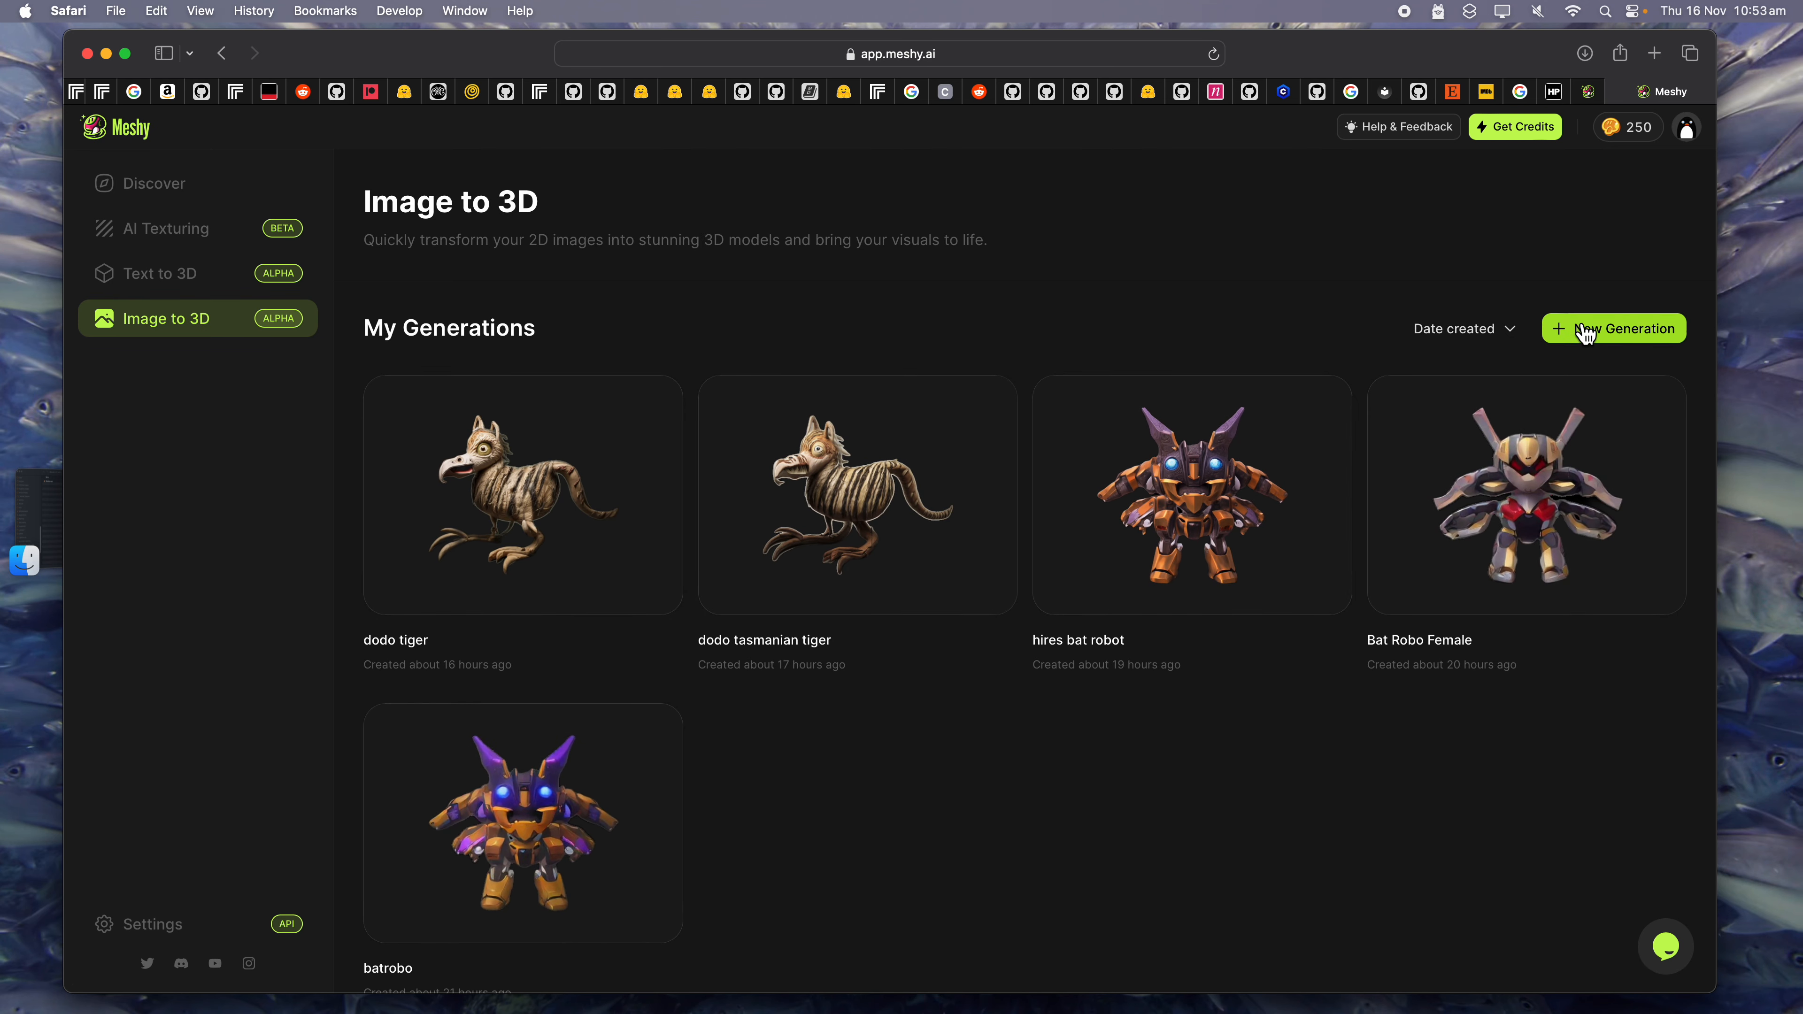
click(1588, 346)
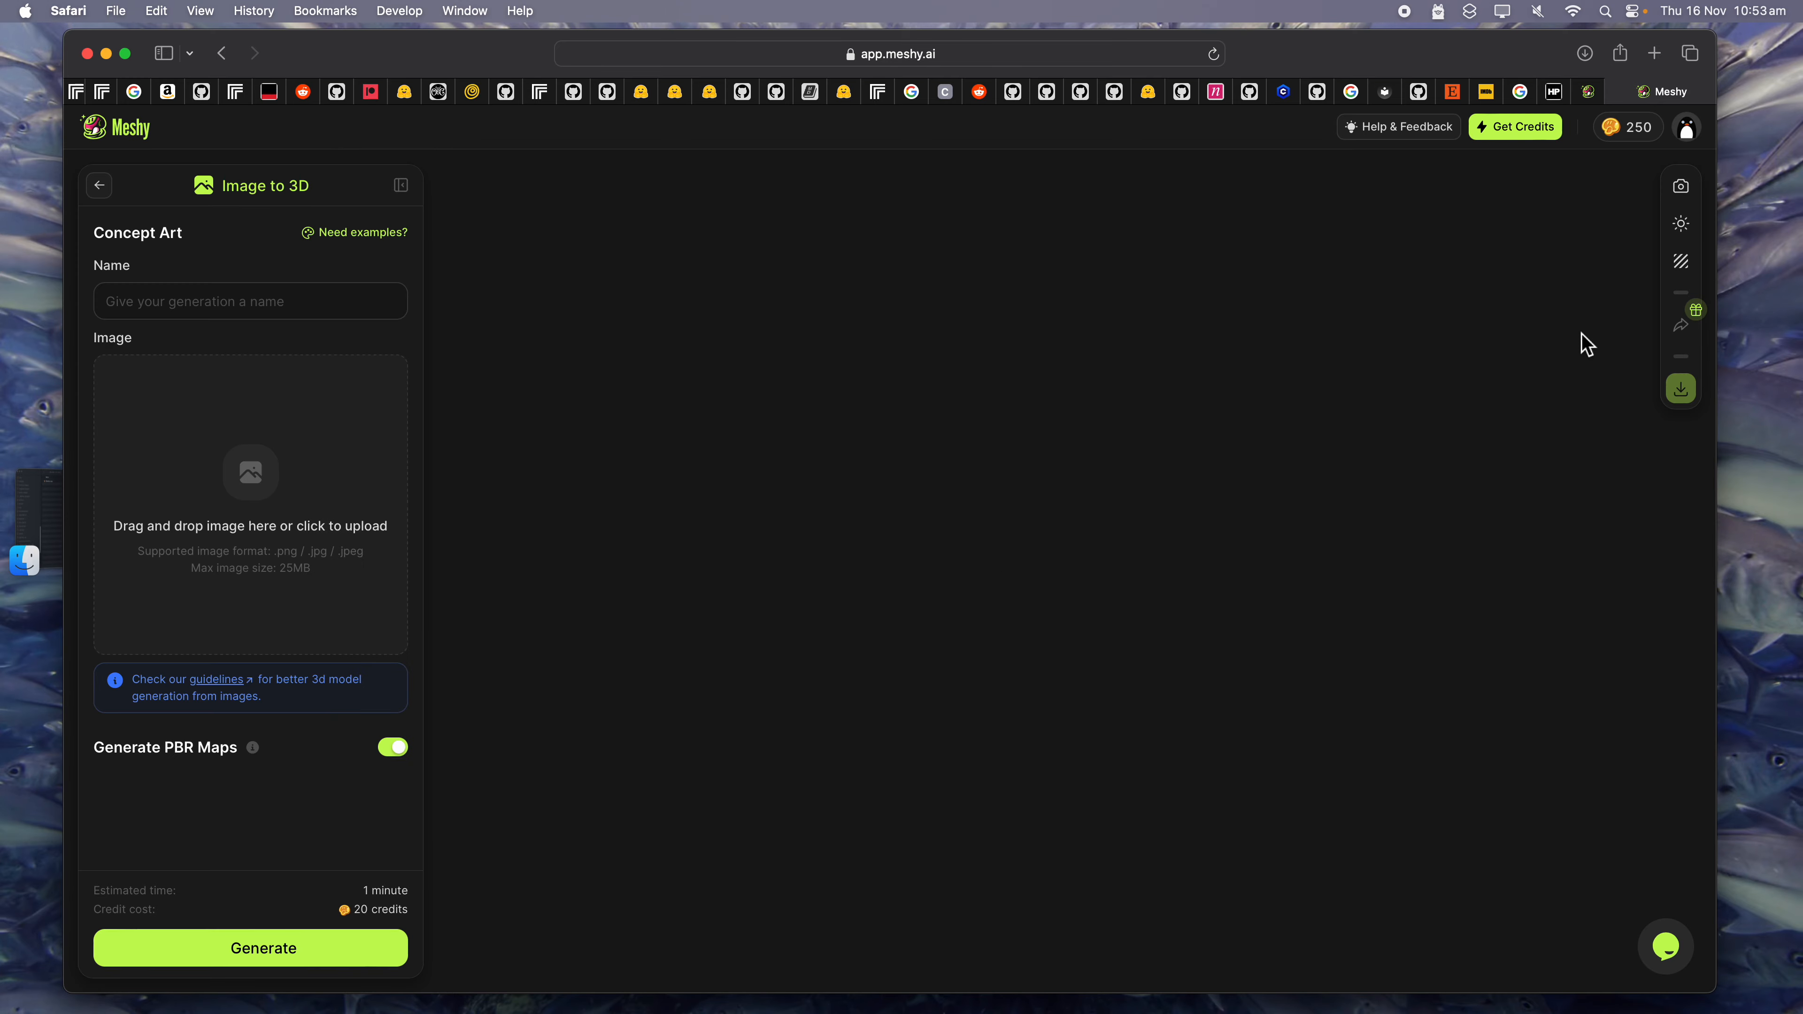
Upload WEBBY_gwgo5tht7crktrz.png from Downloads as the concept image and name the generation "robo cat from the future".
click(249, 468)
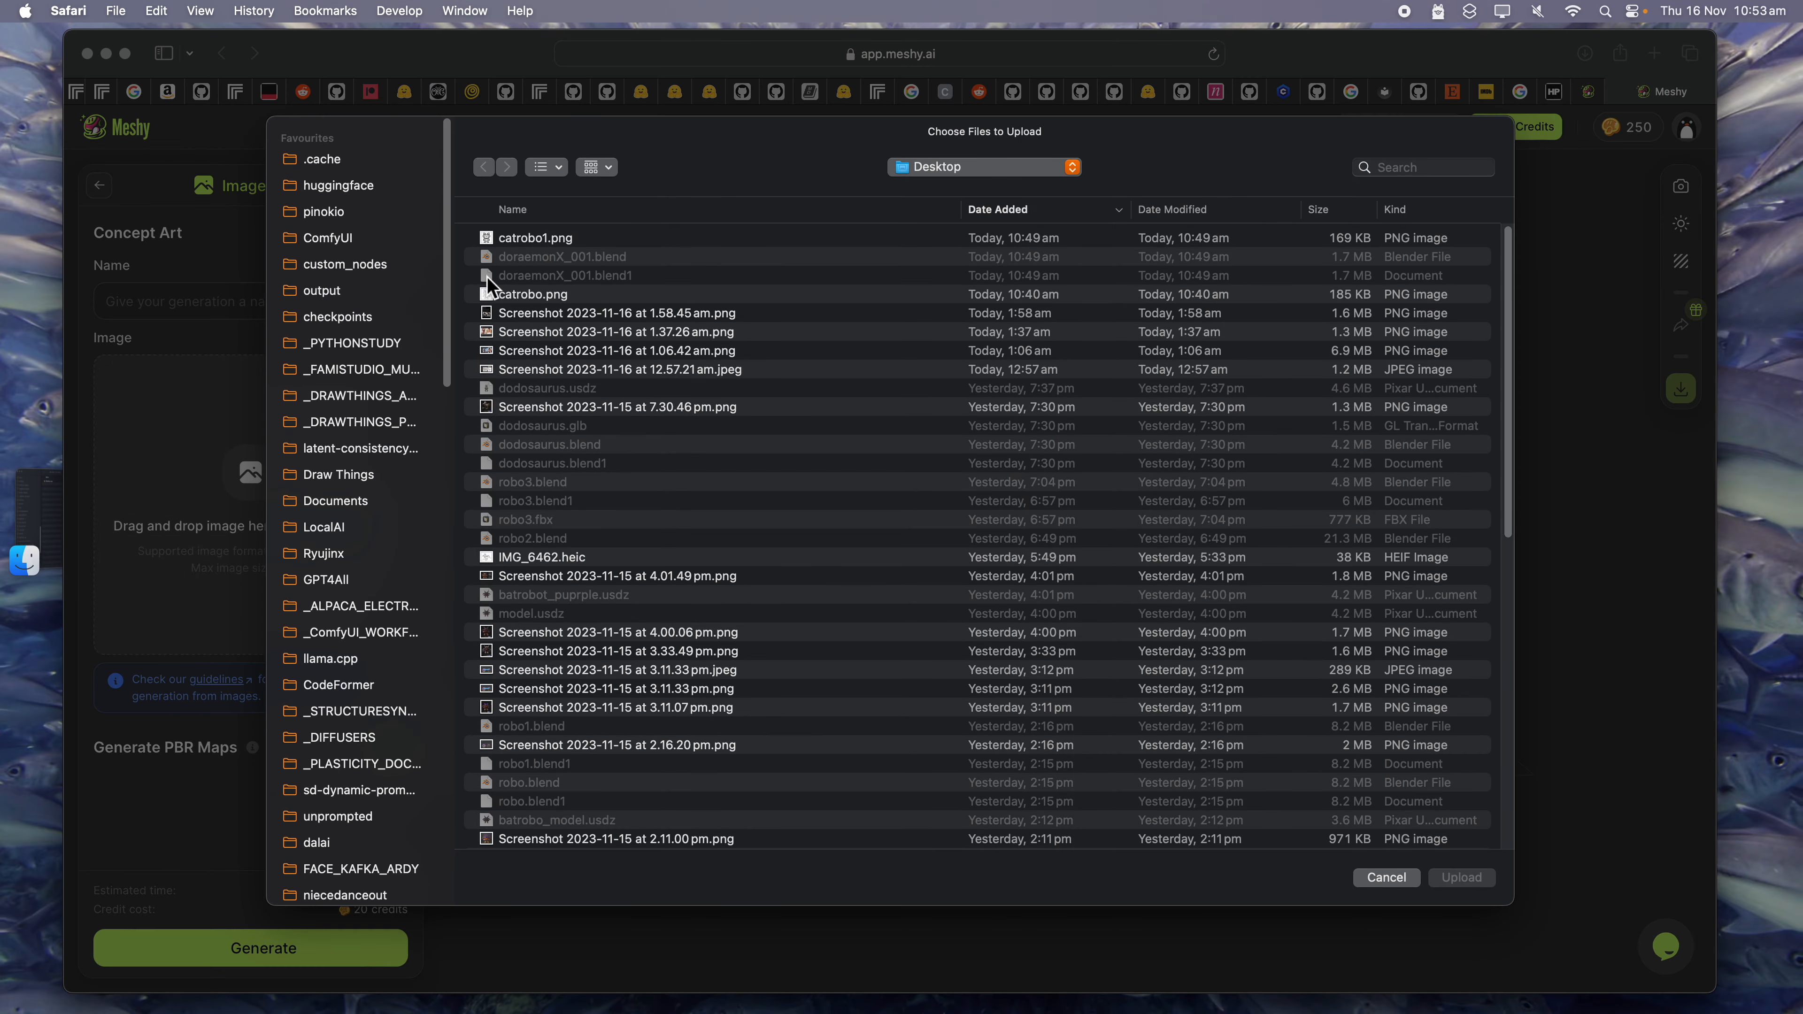
scroll(355, 582, down, 10)
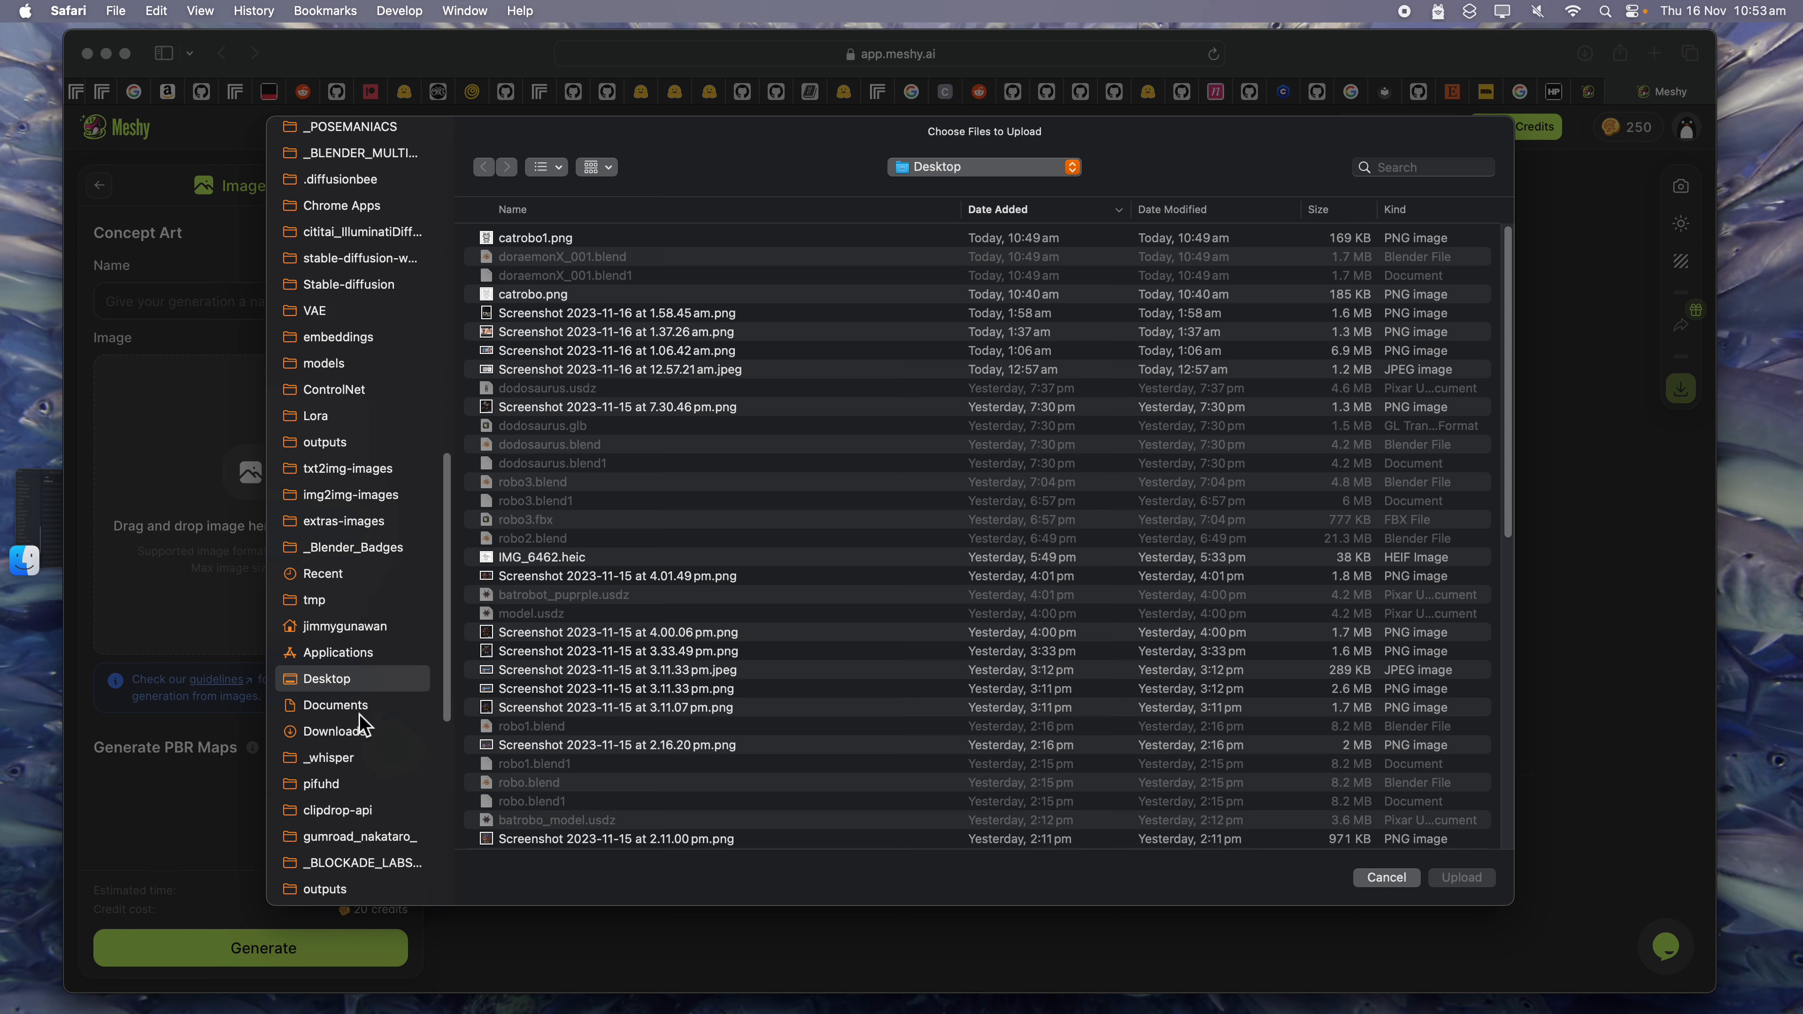
click(336, 731)
double_click(541, 235)
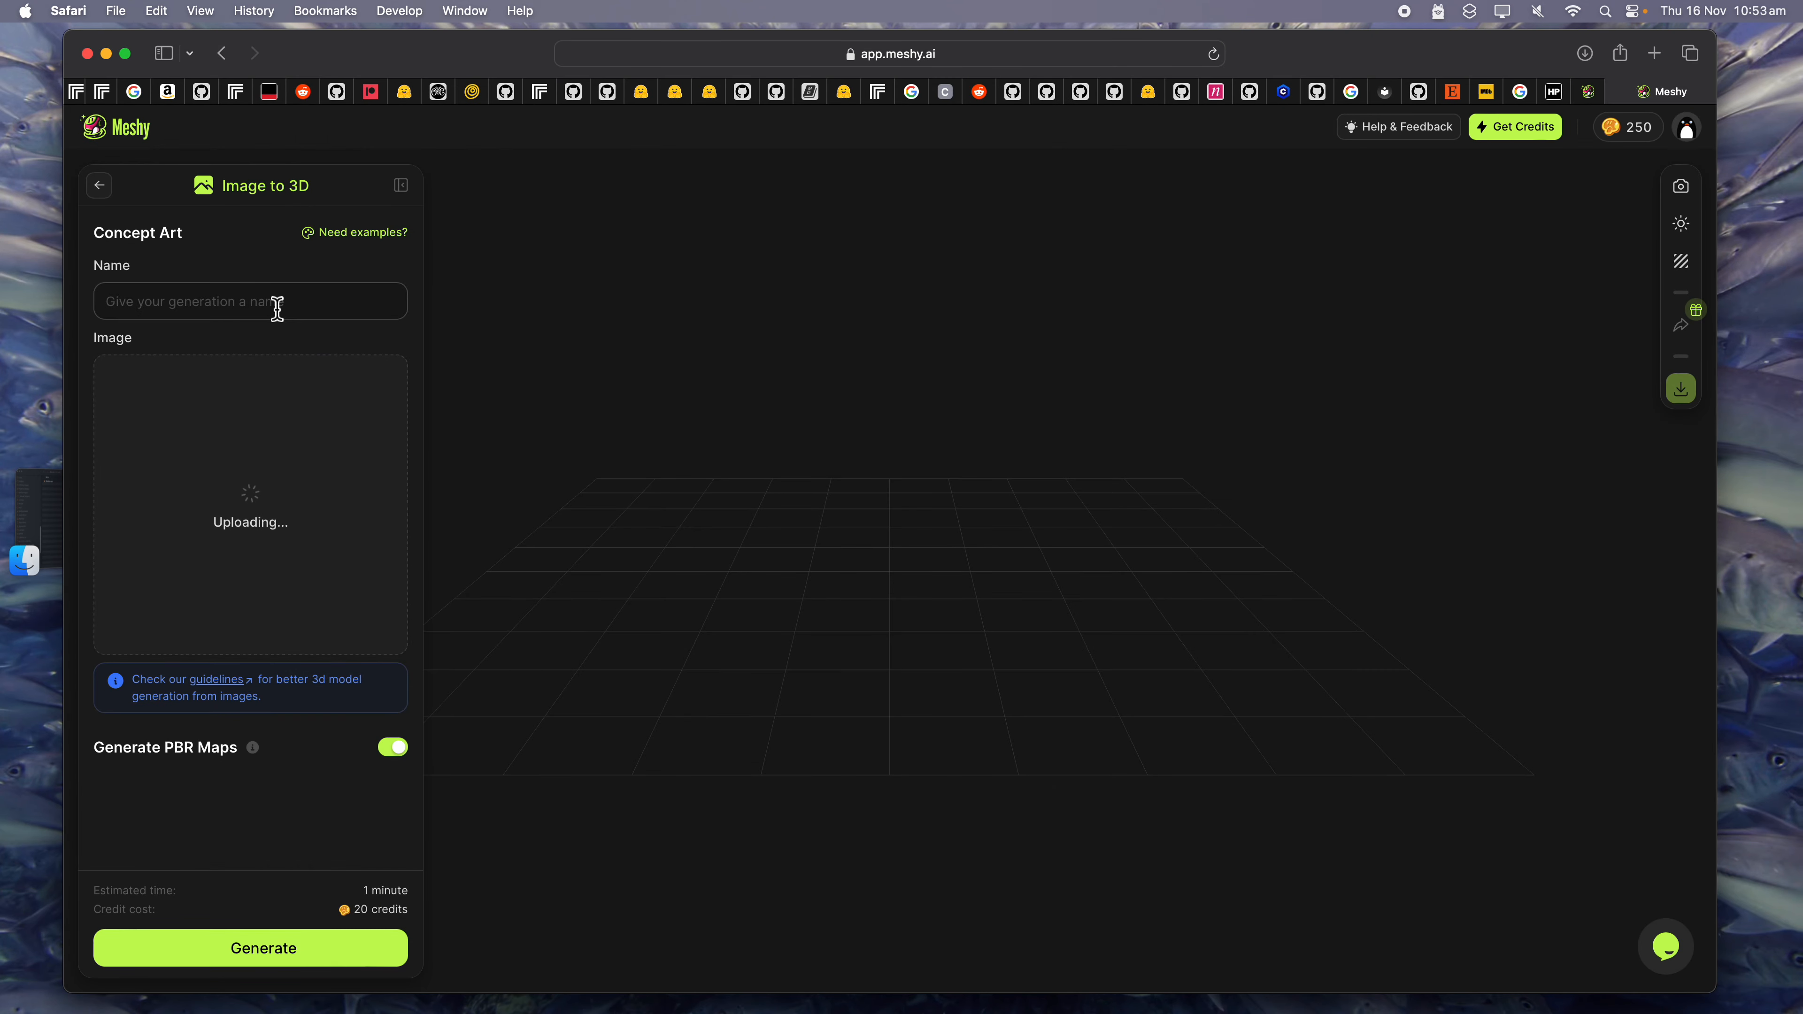
click(277, 308)
text(robo cat from the future)
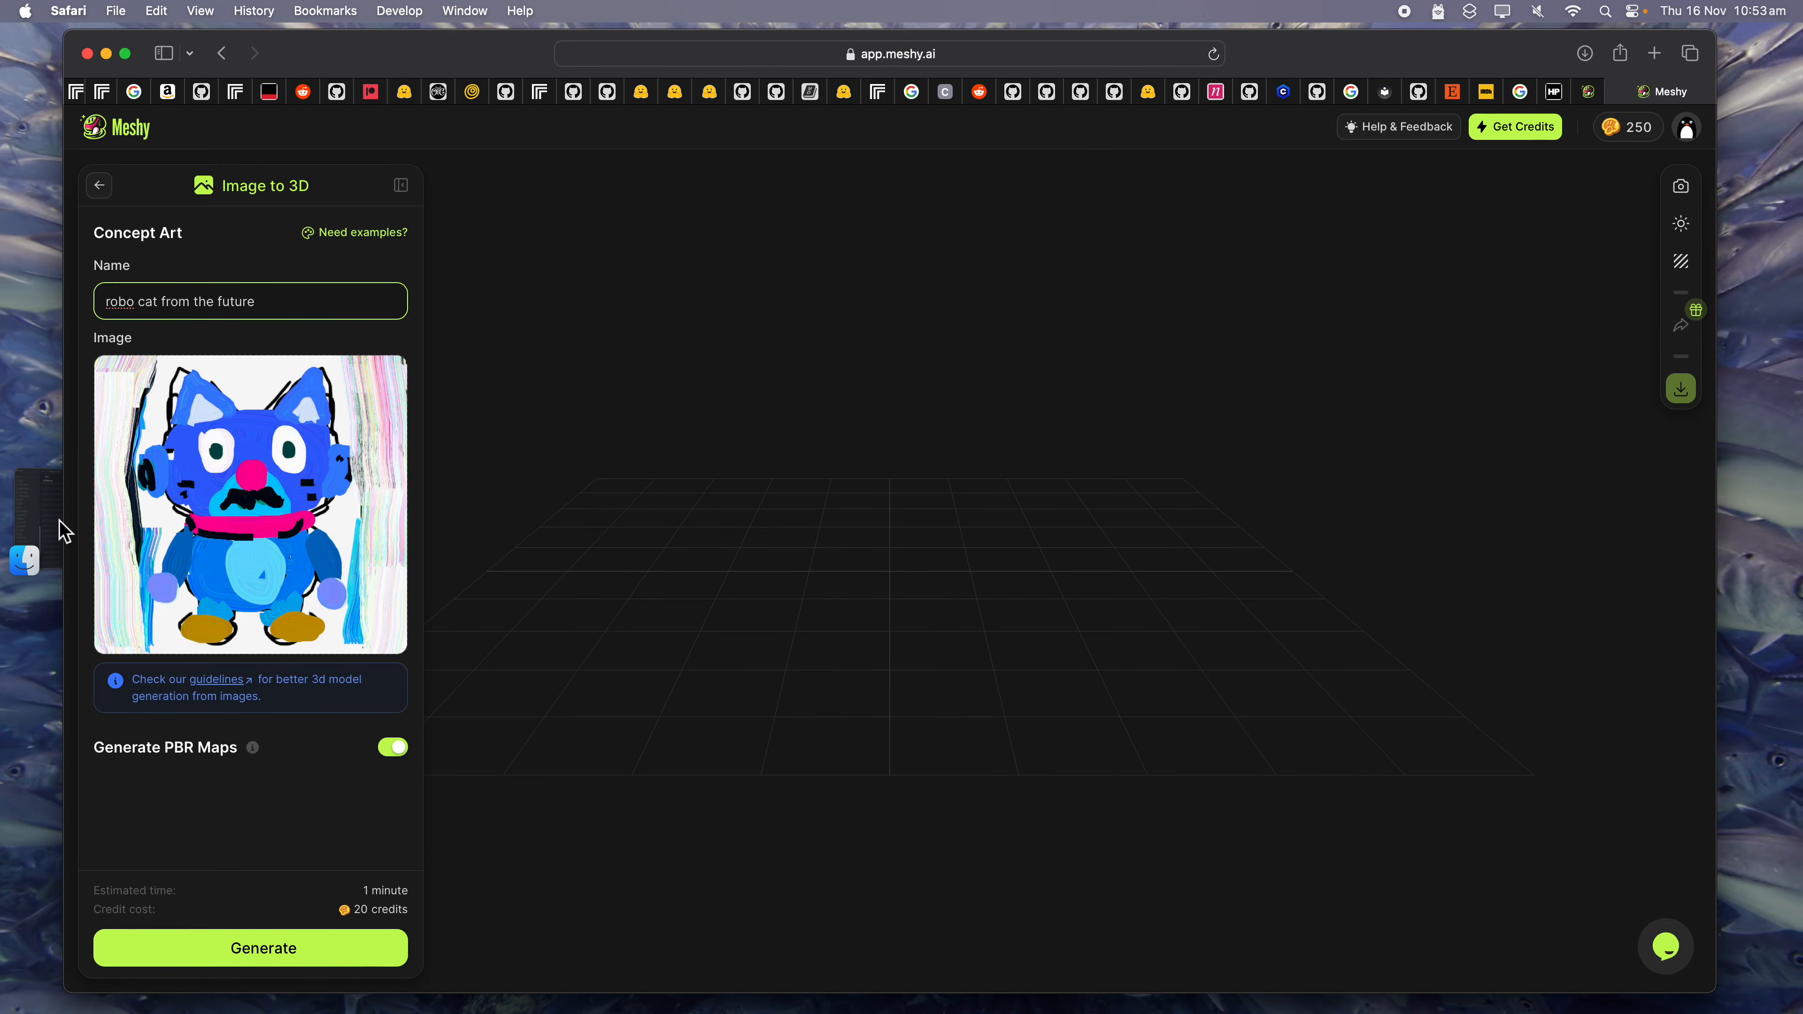
Switch to Finder and remove the background from WEBBY_gwgo5tht7crktrz.png in the Downloads folder.
click(37, 518)
click(452, 586)
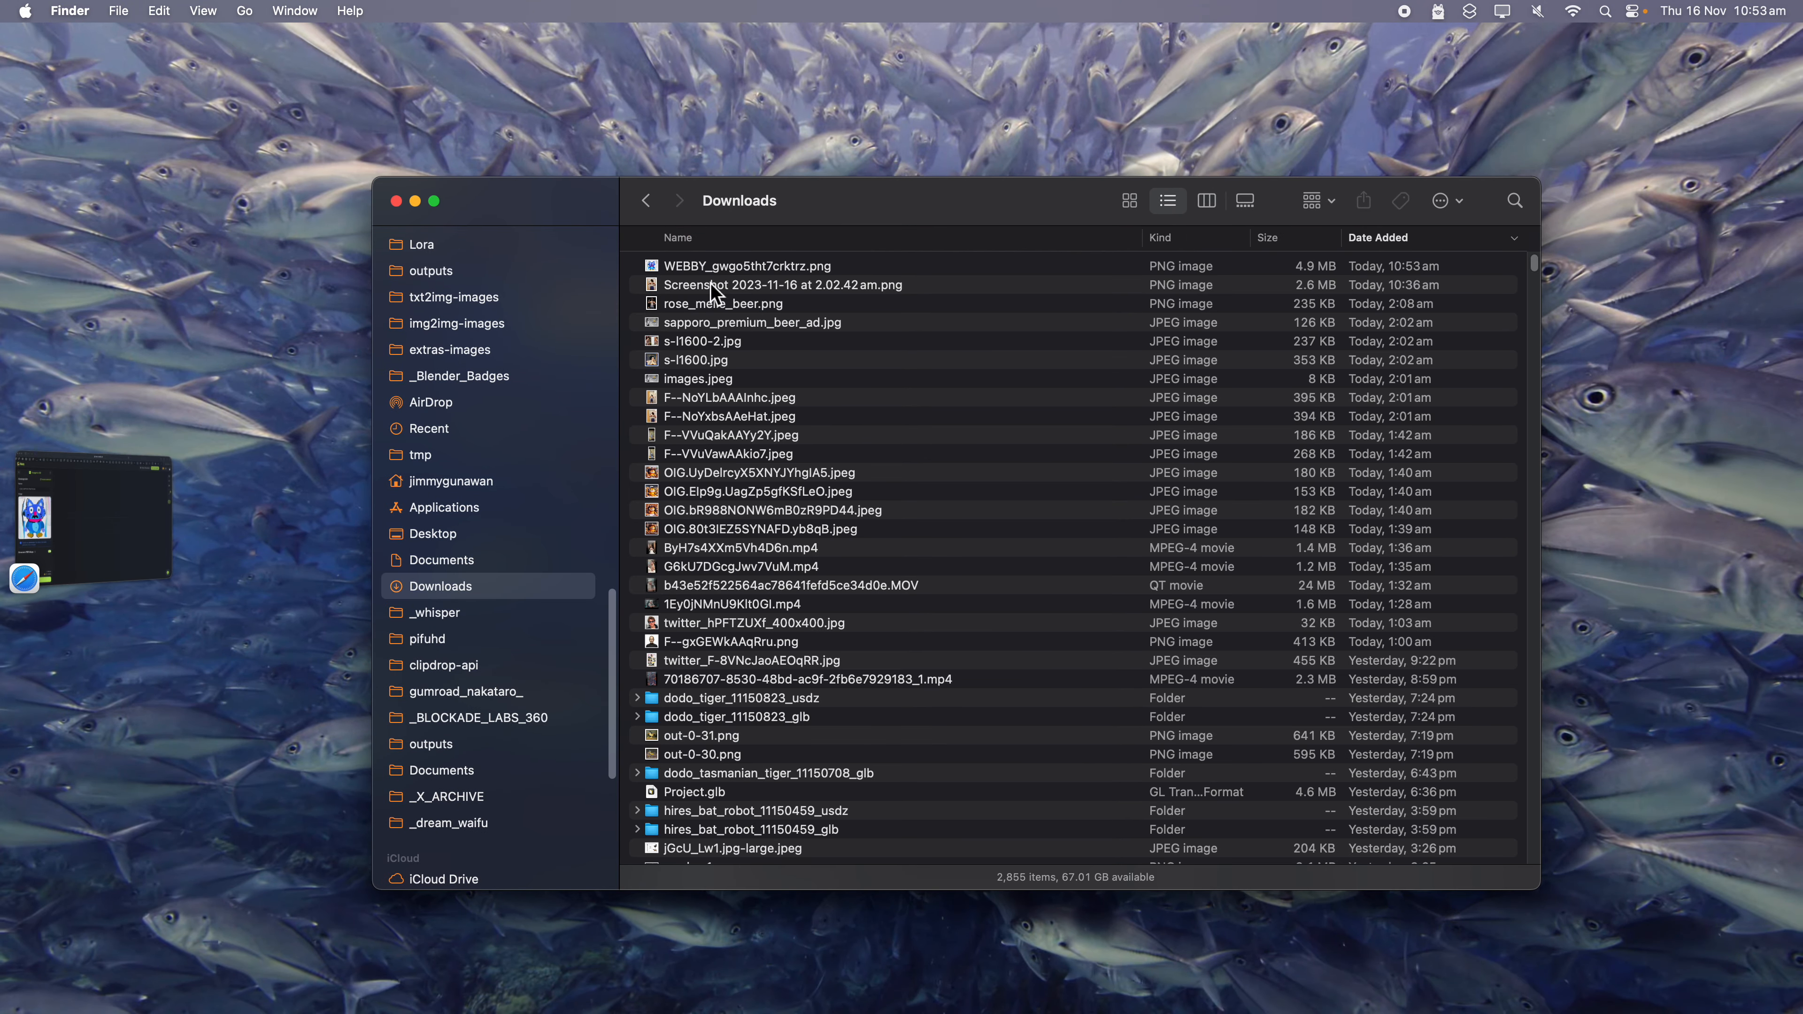
click(715, 266)
right_click(716, 266)
mouse_move(909, 600)
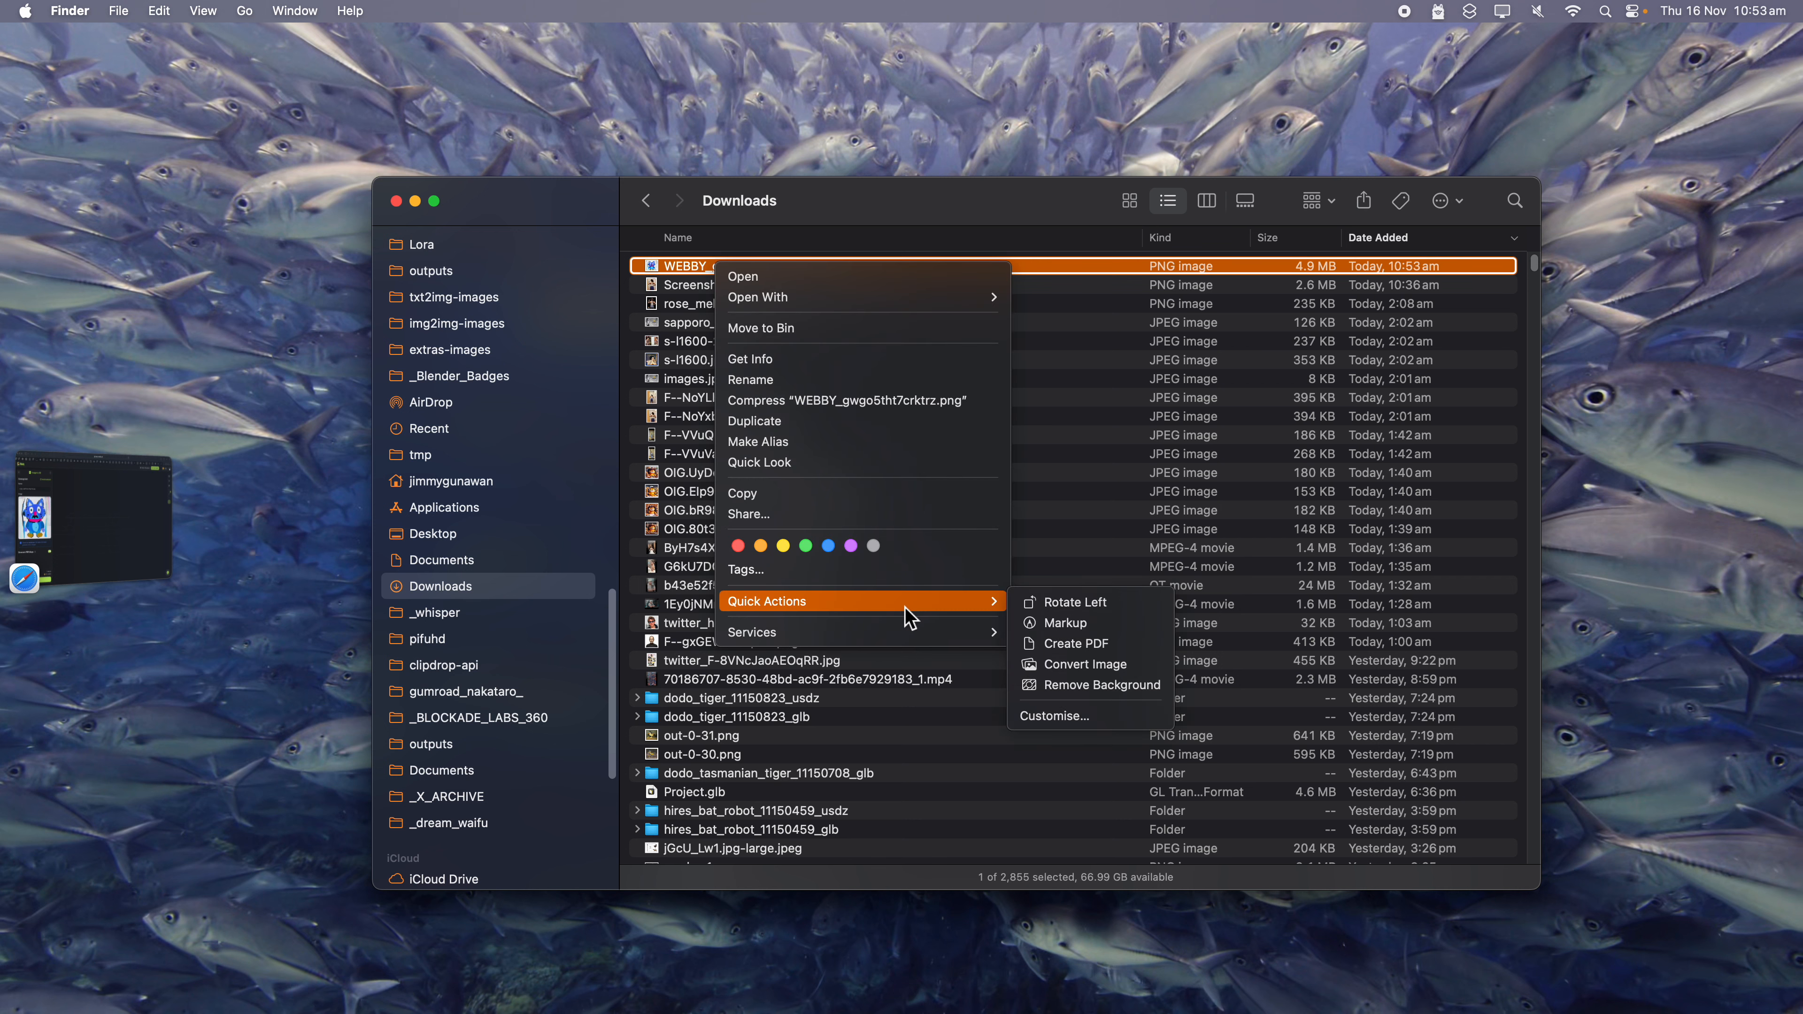
click(1097, 686)
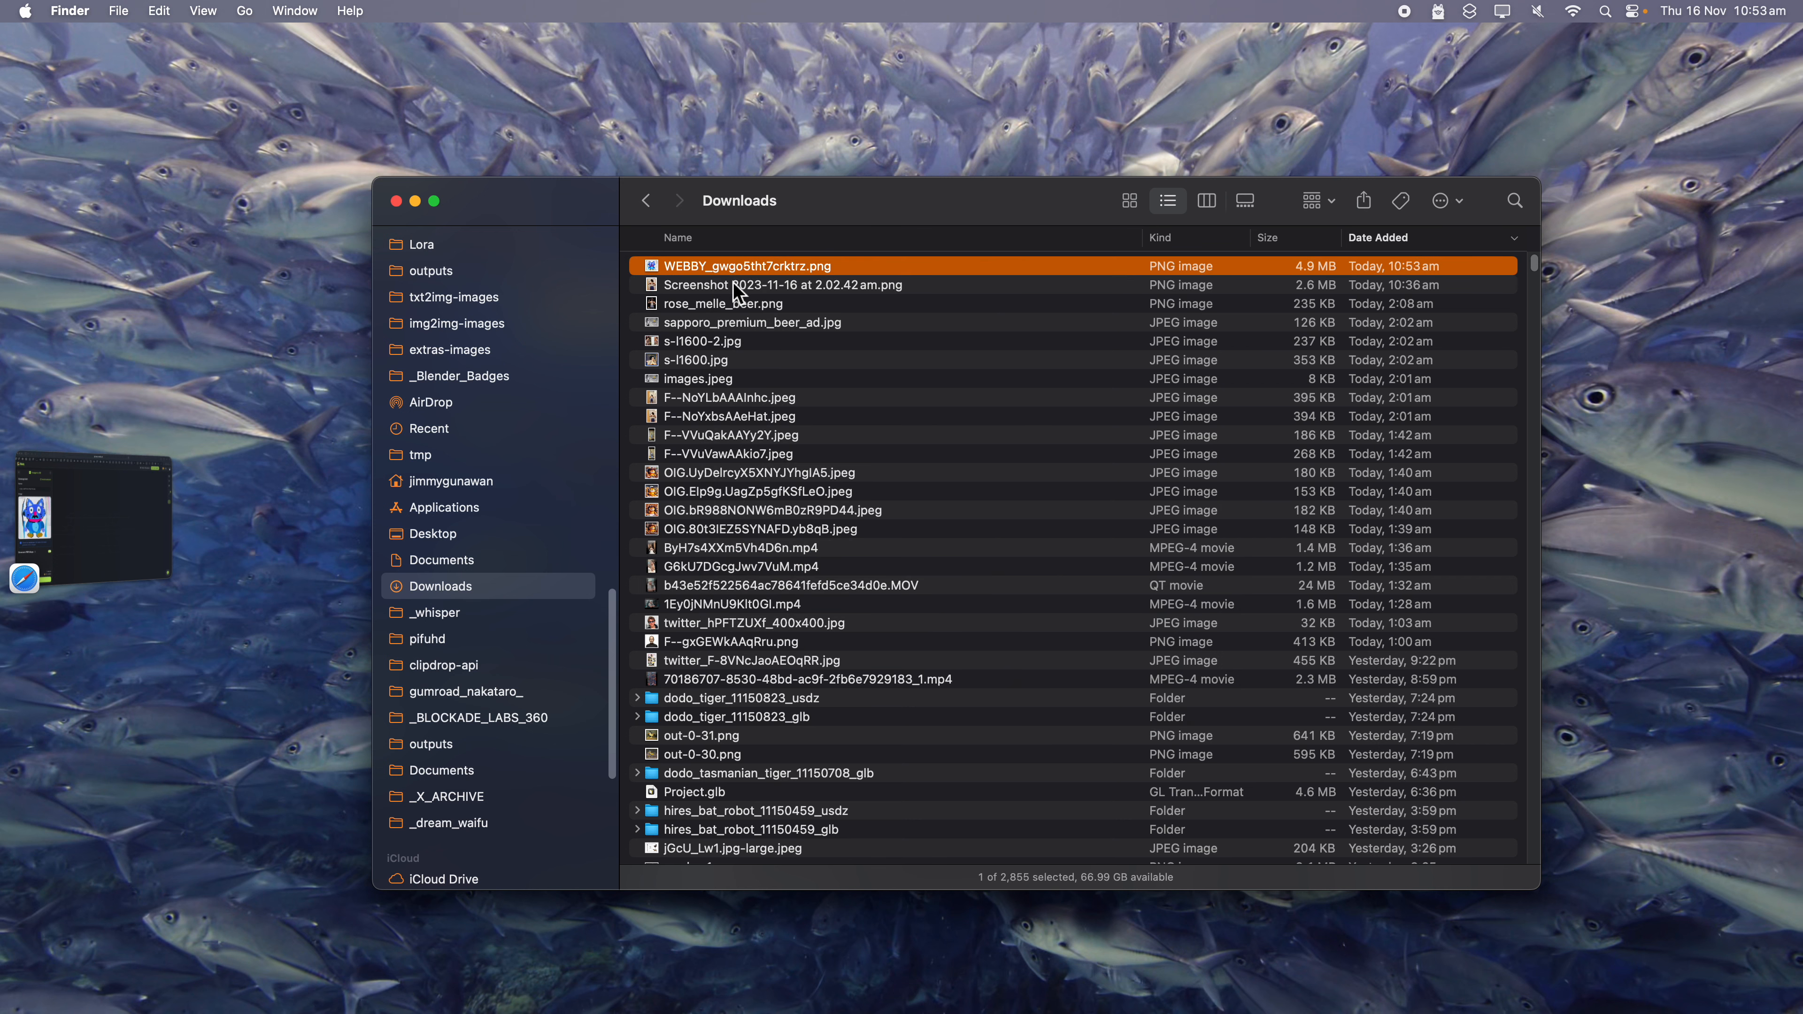
Preview the background-removed copy of the robot cat image.
click(762, 284)
click(788, 268)
key(space)
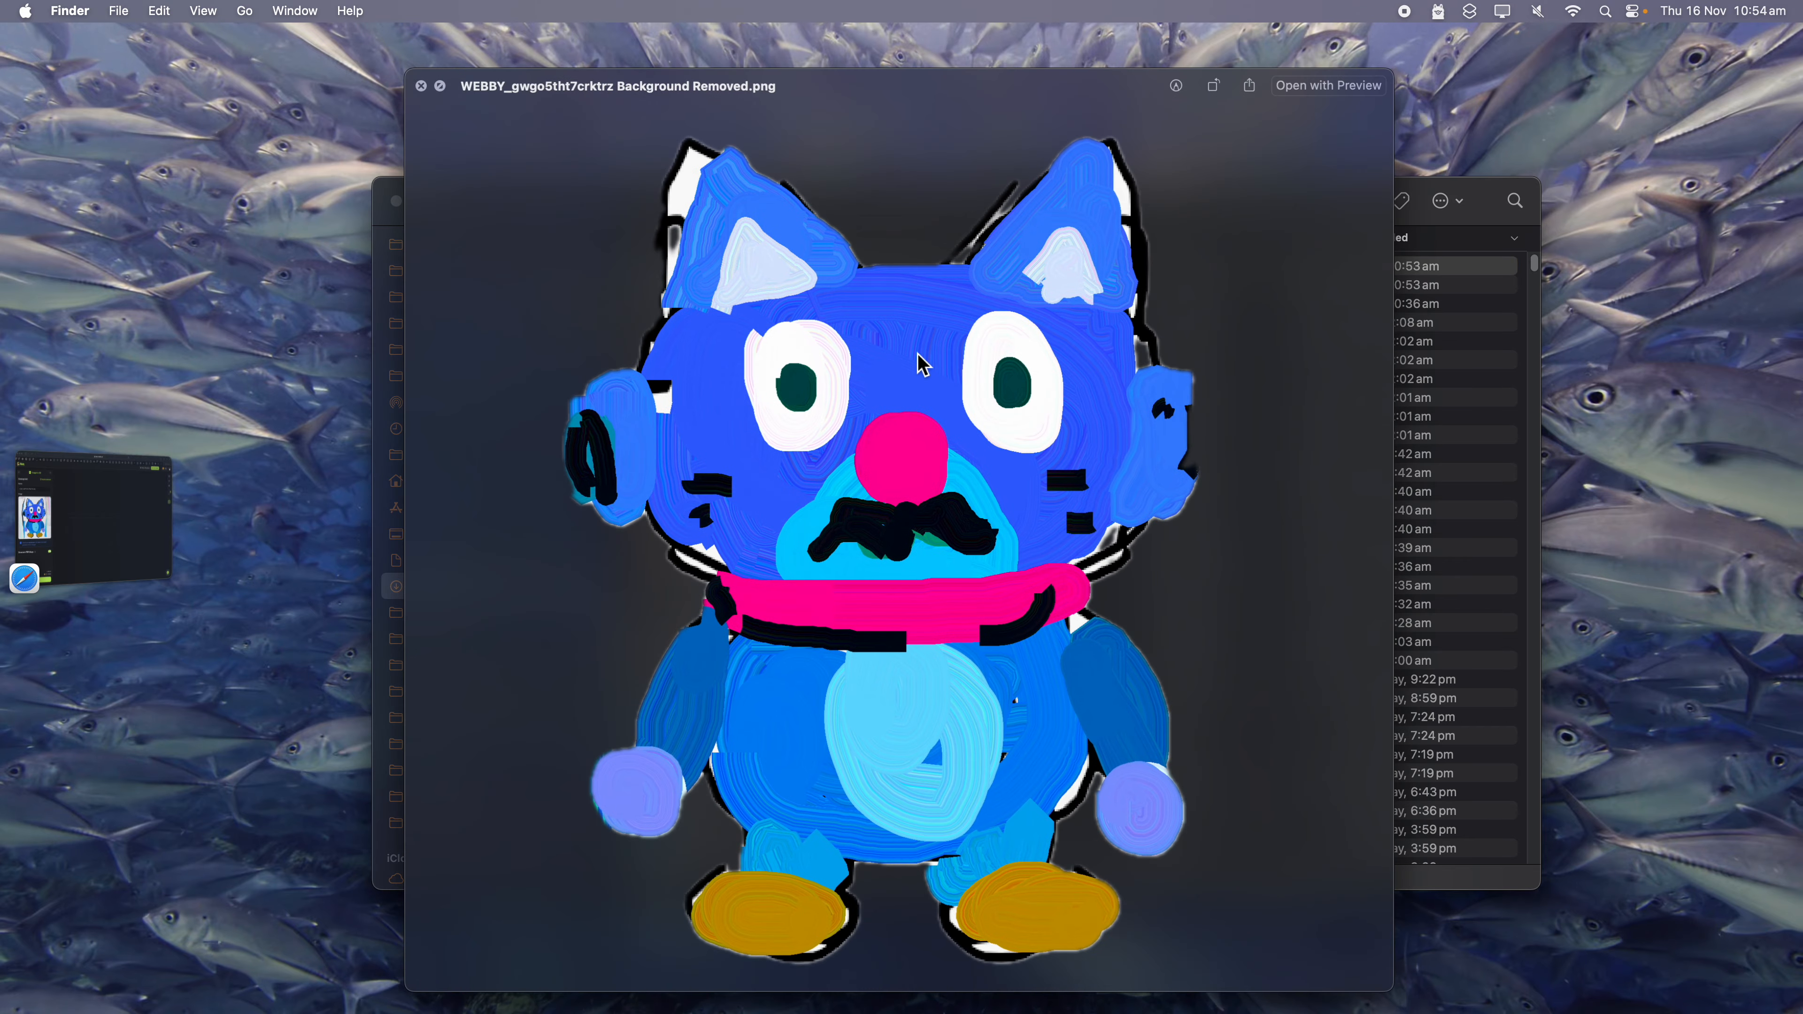
Return to Meshy and replace the concept image with "WEBBY_gwgo5tht7crktrz Background Removed.png" from Downloads.
key(space)
click(93, 518)
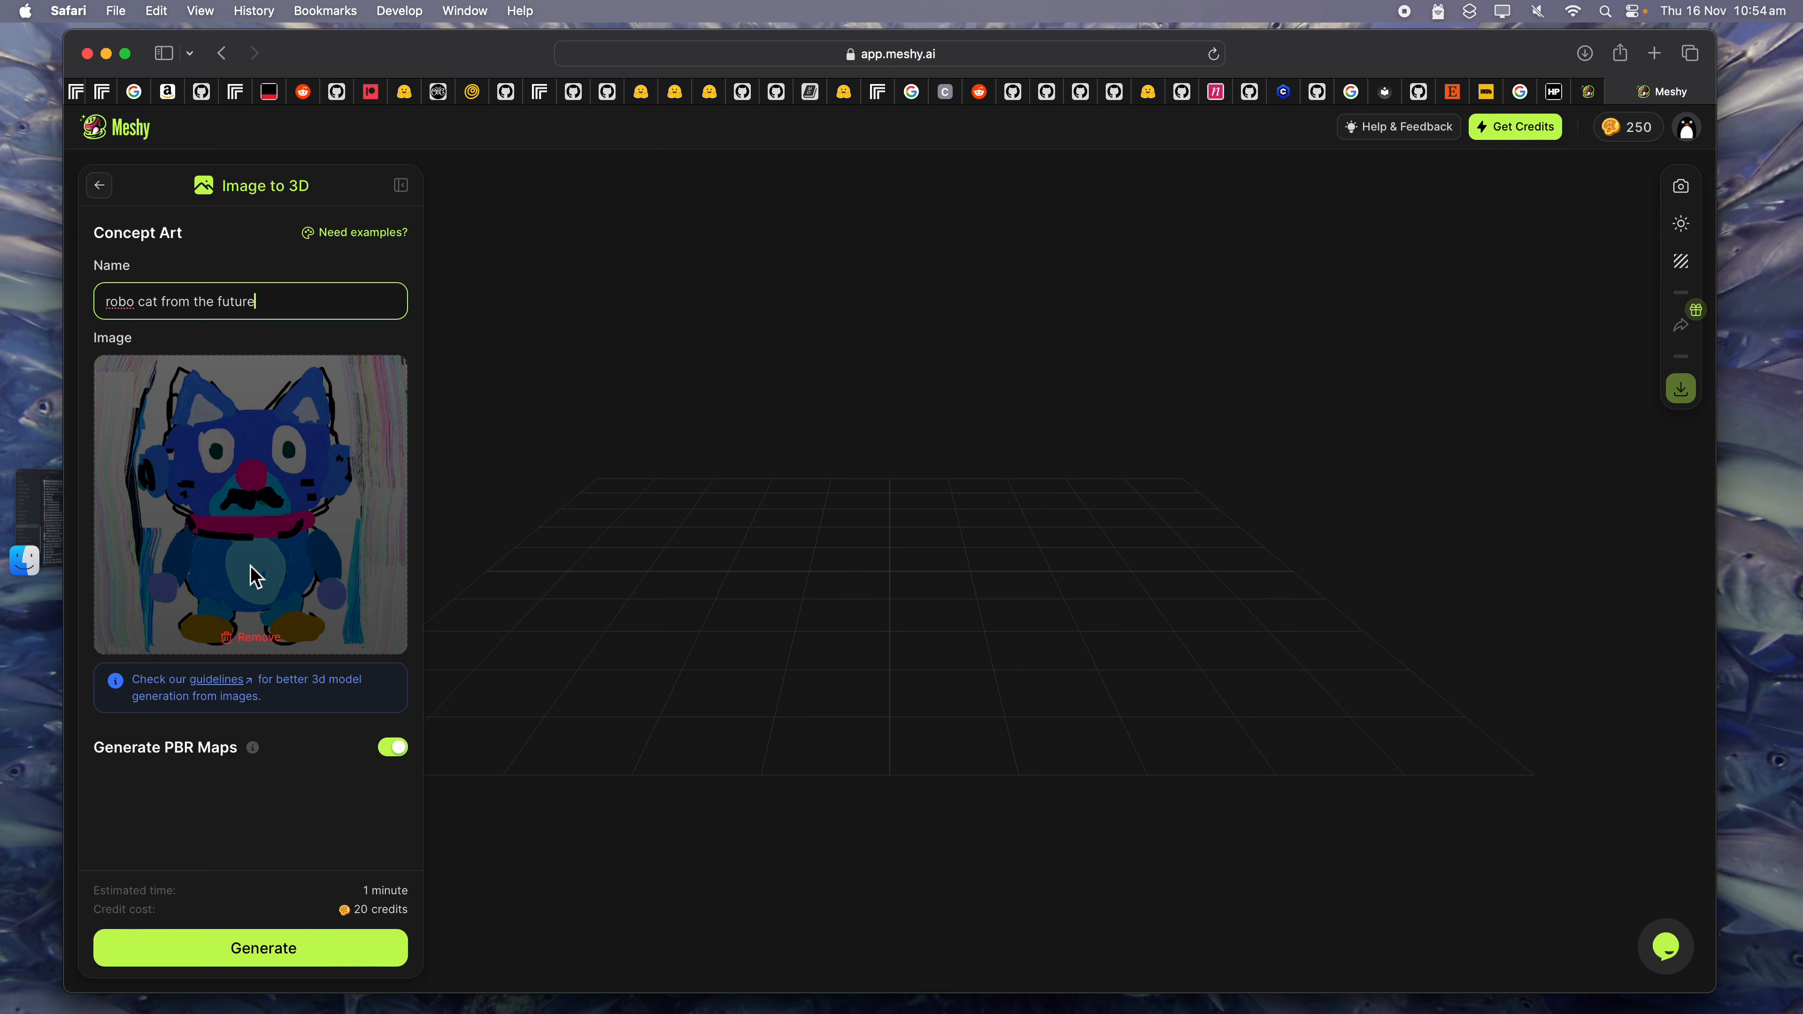
click(259, 641)
click(251, 489)
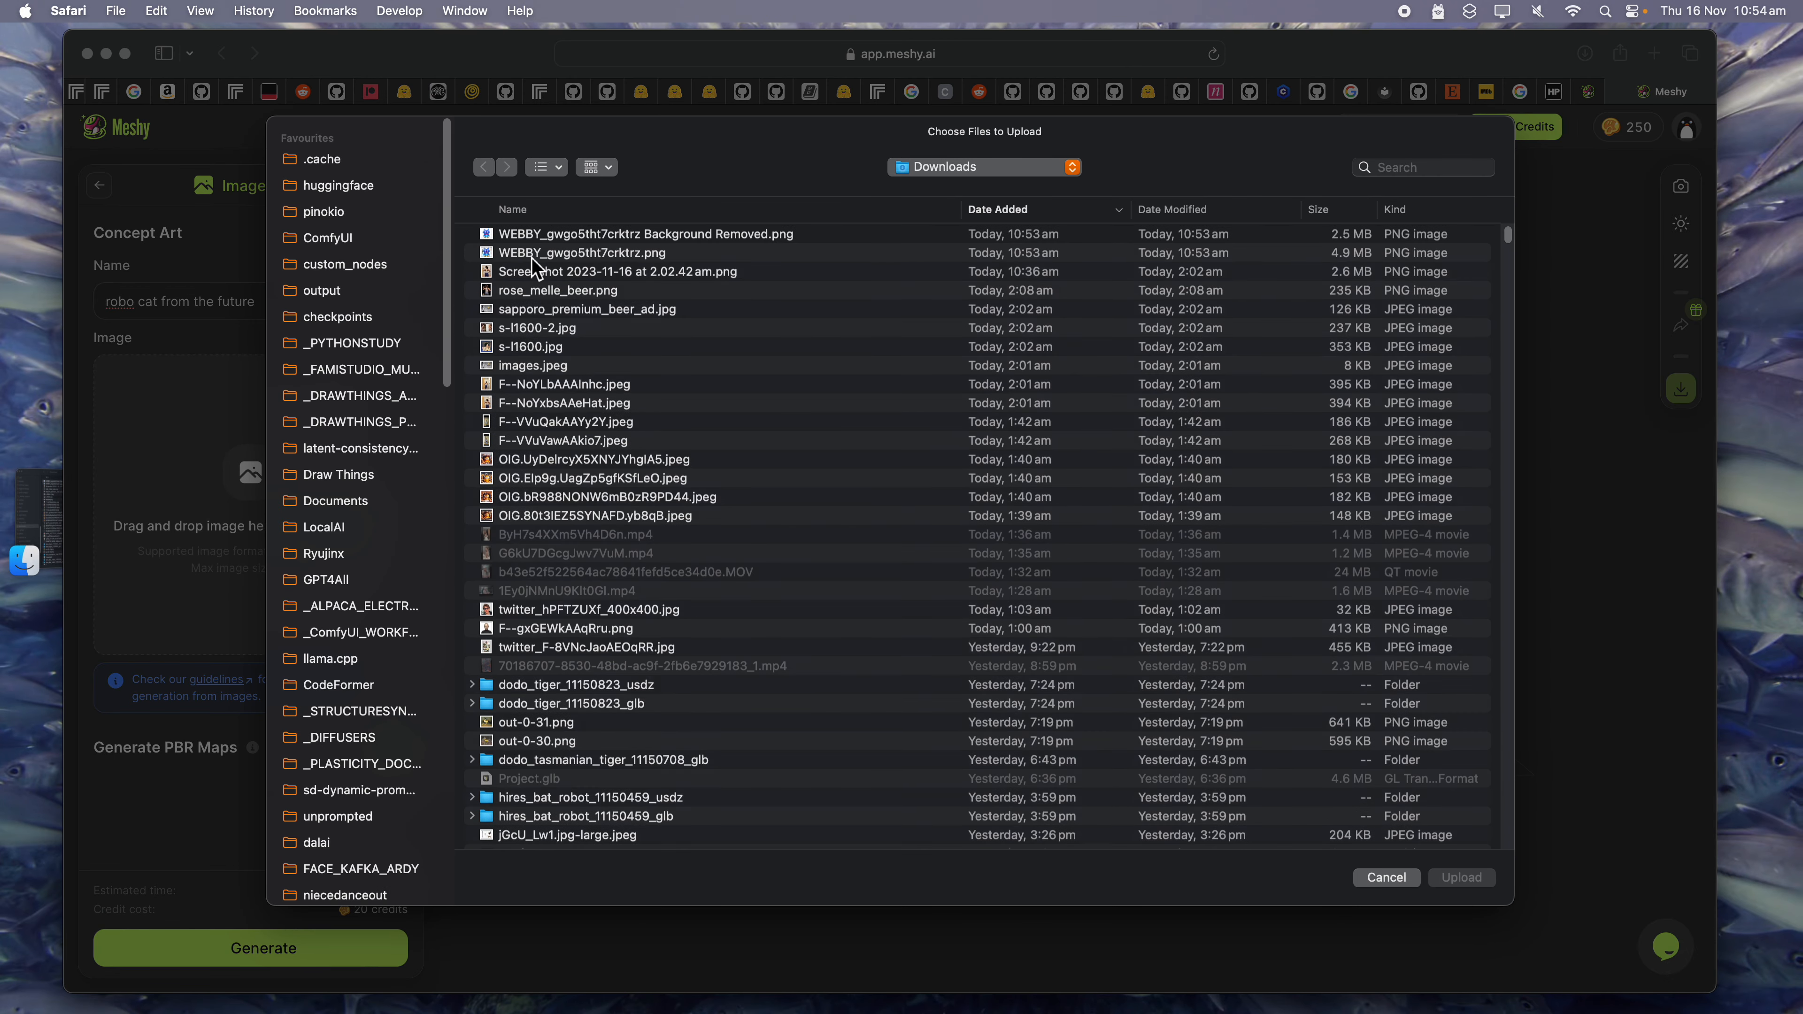
double_click(541, 241)
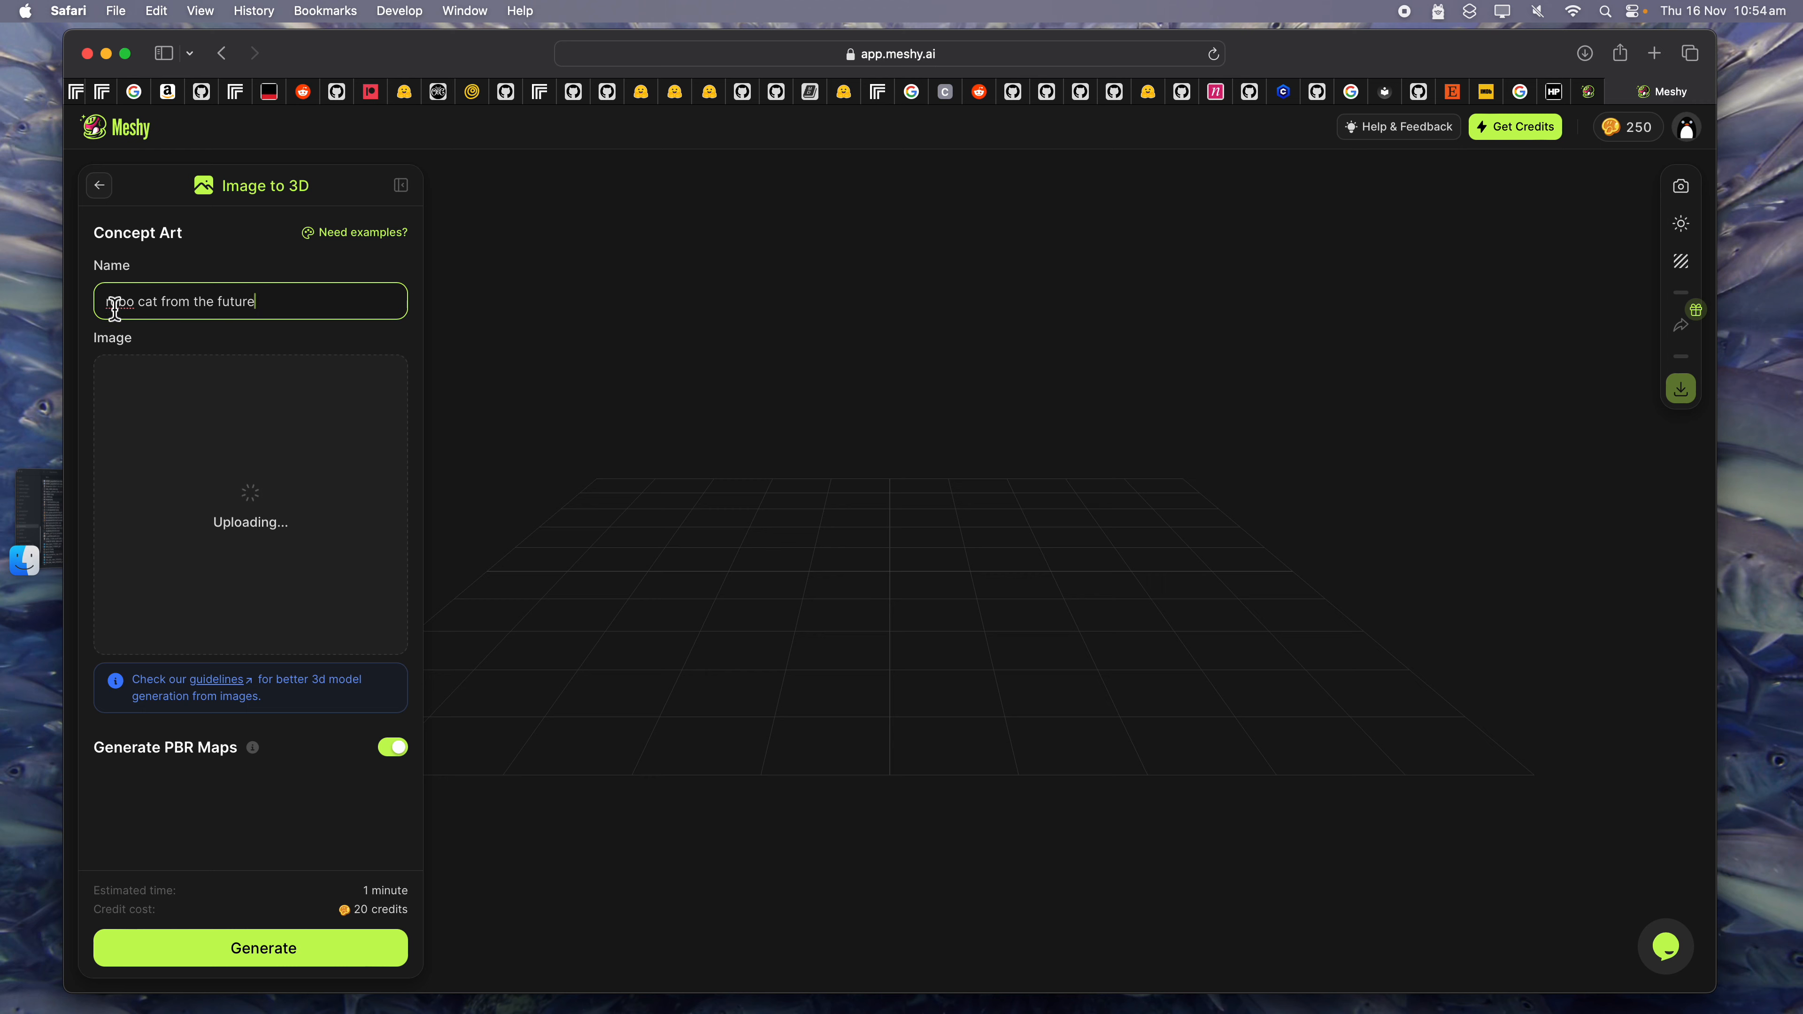
Rename the generation "cool purple robo cat from the future wearing scarf, chibi cute" and start generating the 3D model.
text(cool )
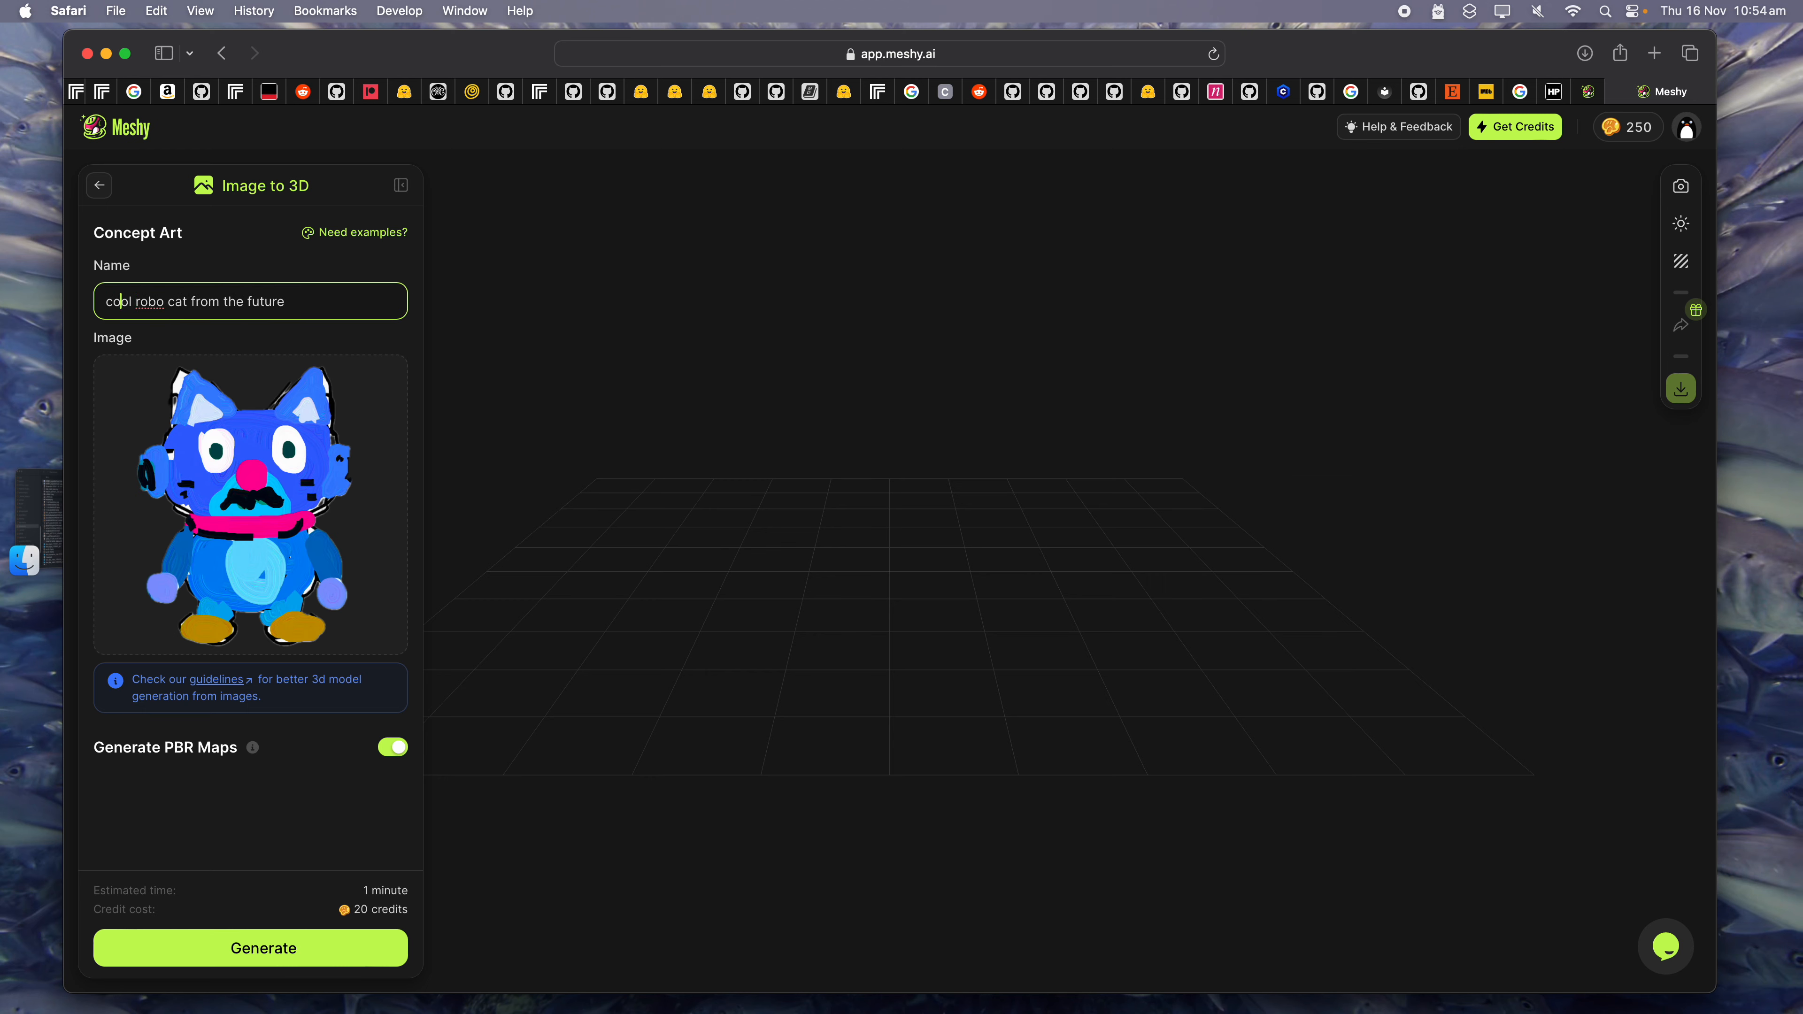
text( purple)
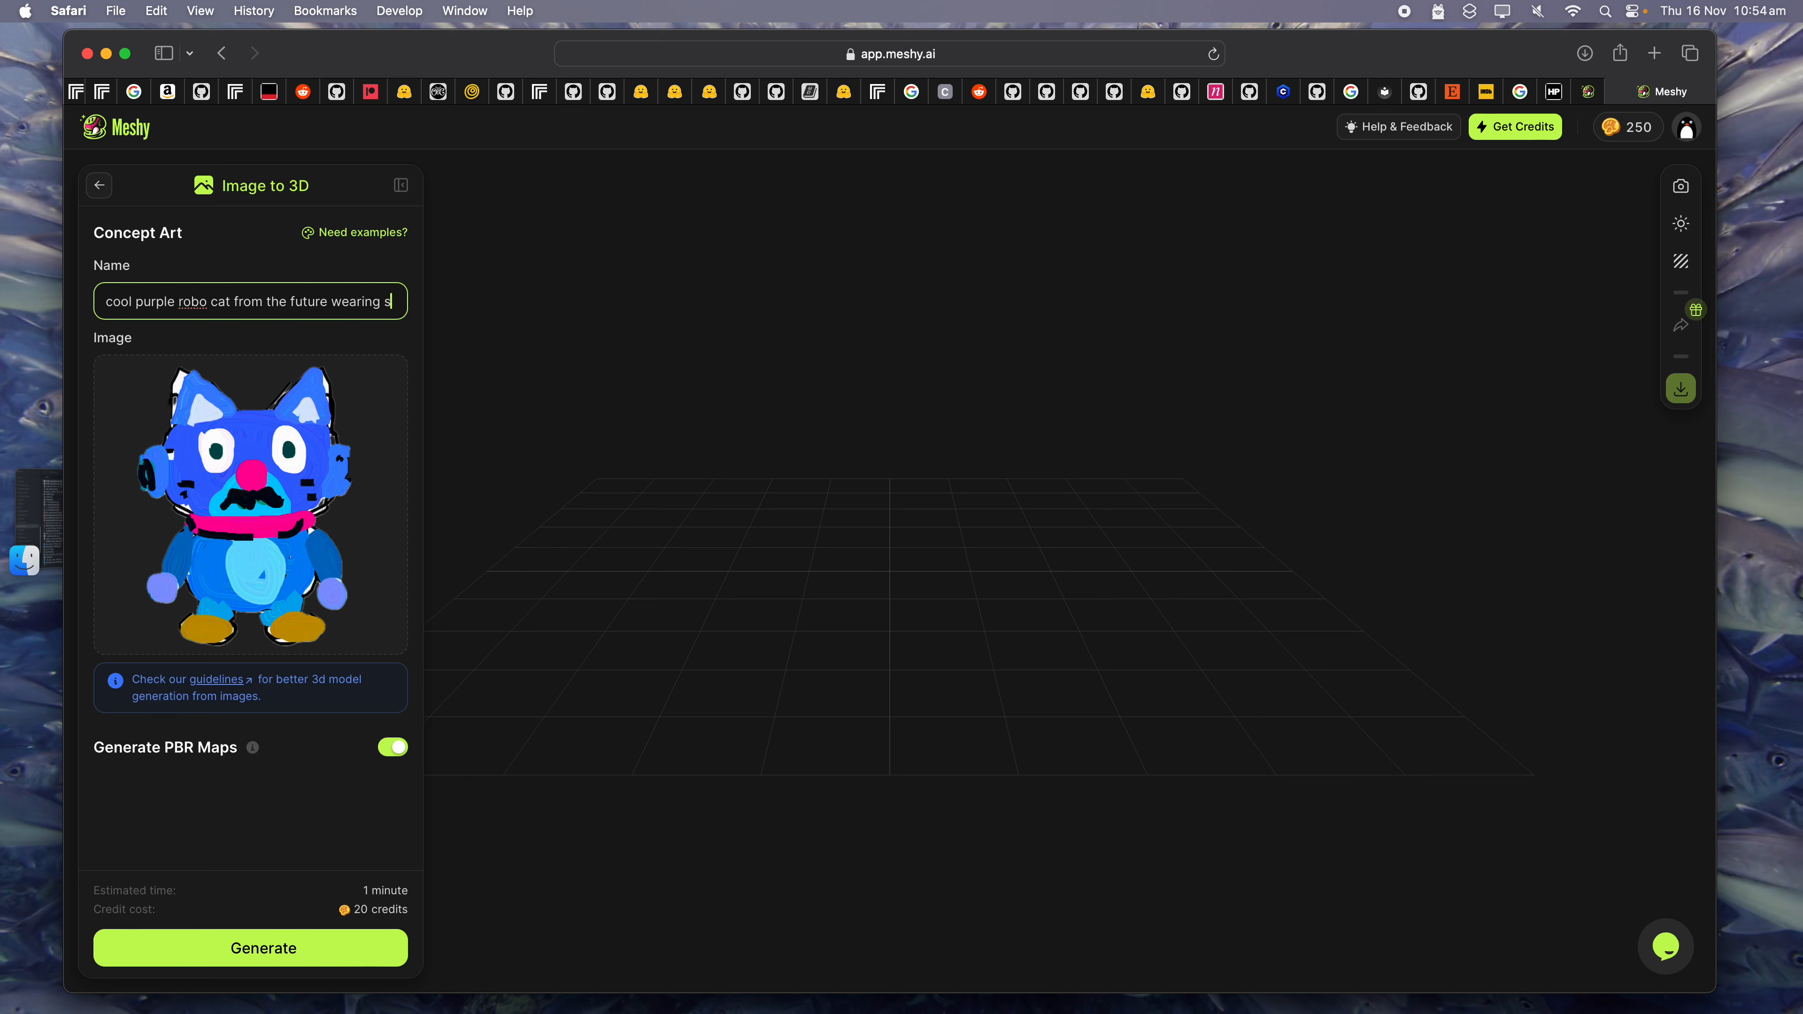
text(carf, )
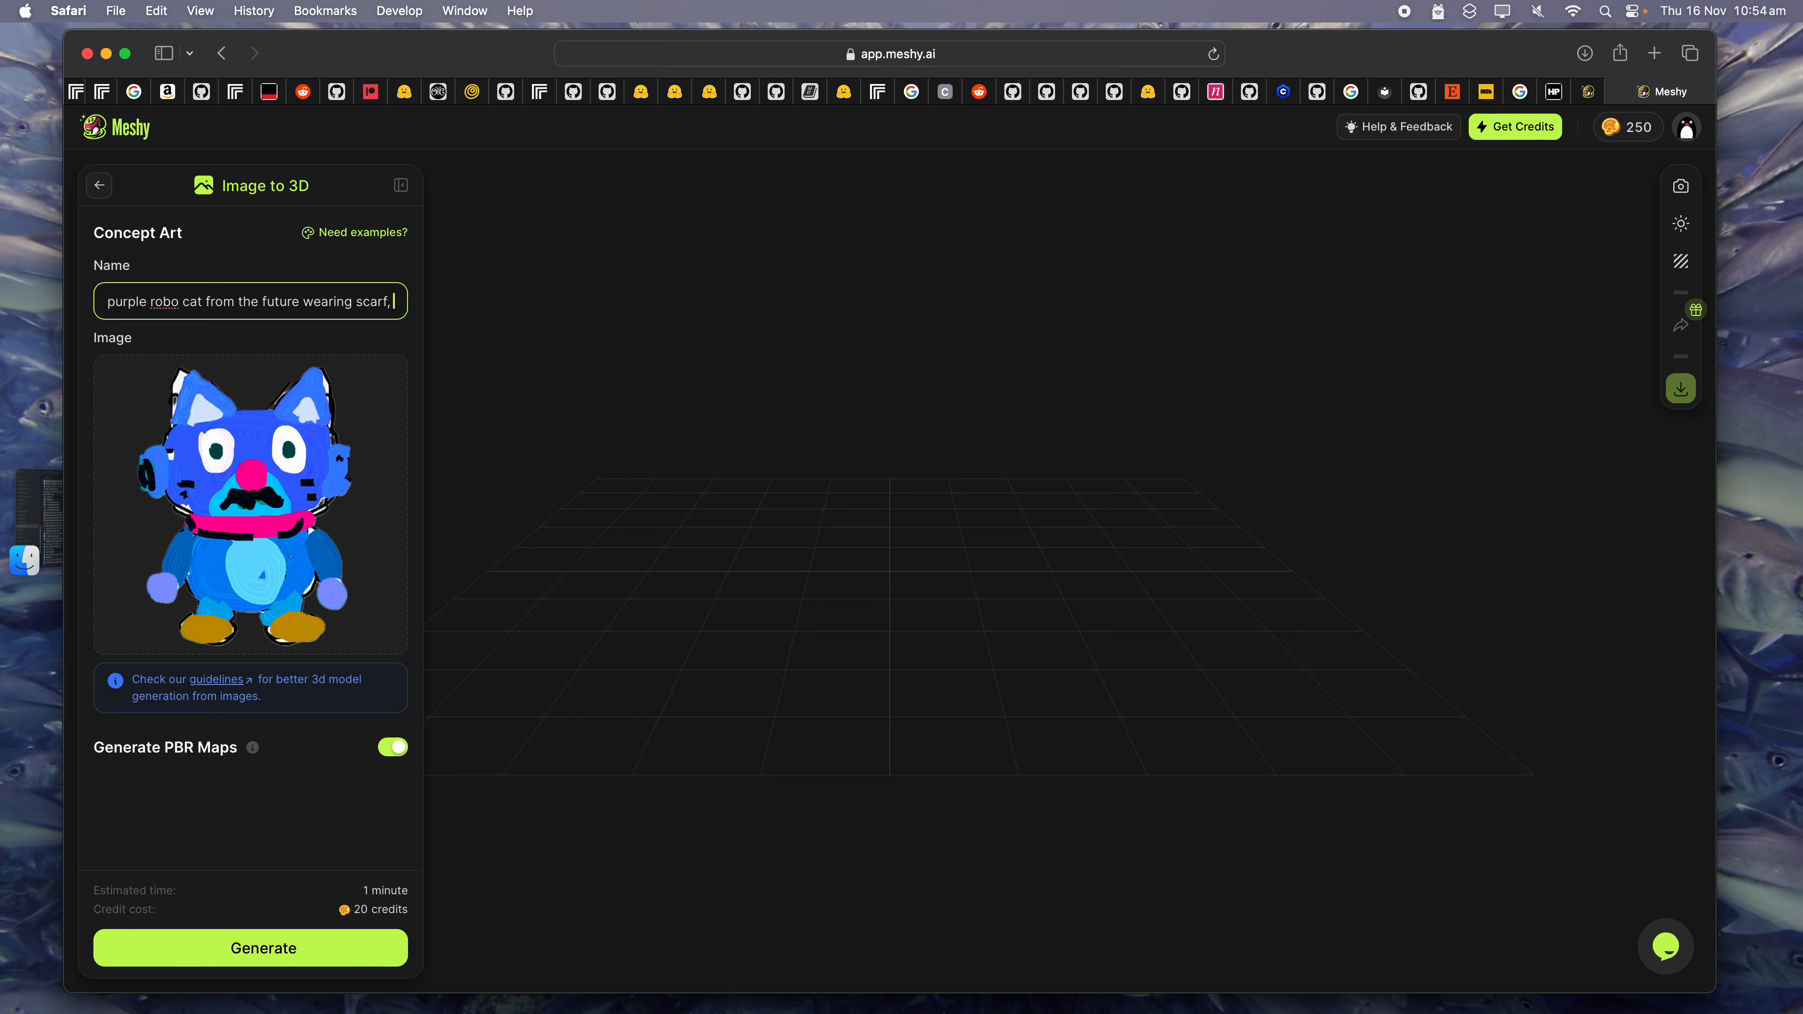
text(chibi cute)
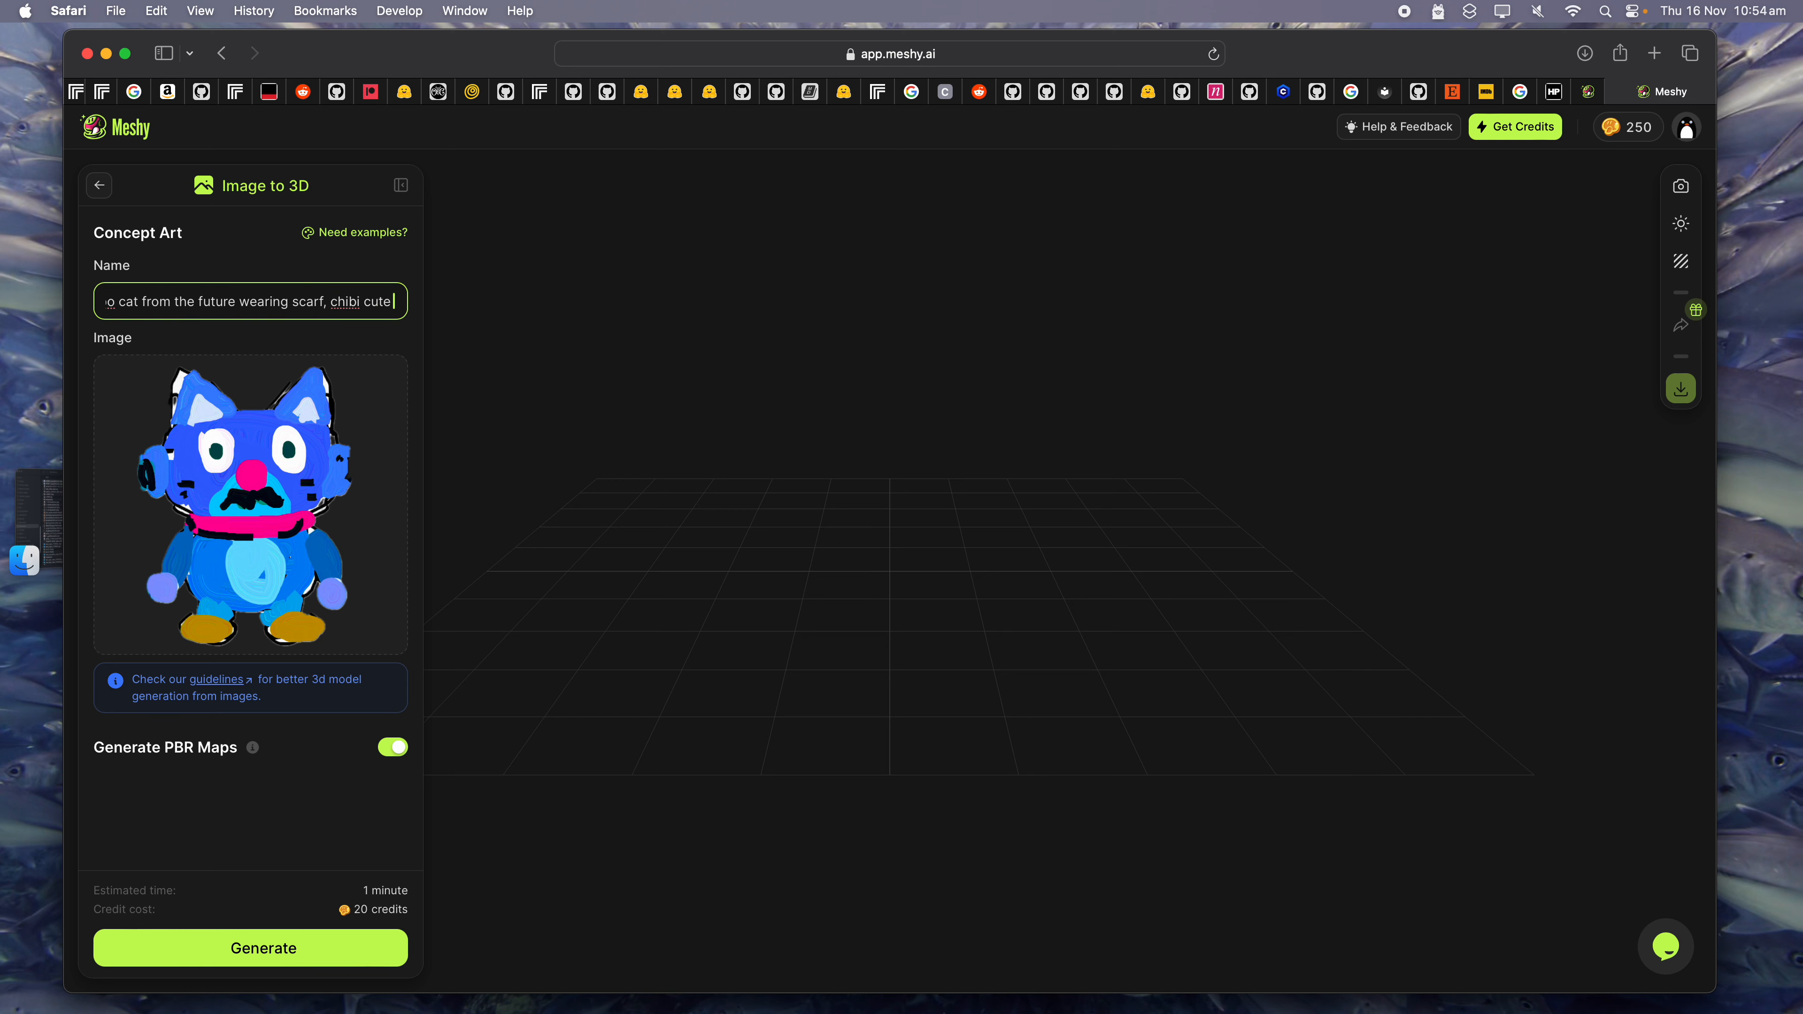
key(BackSpace)
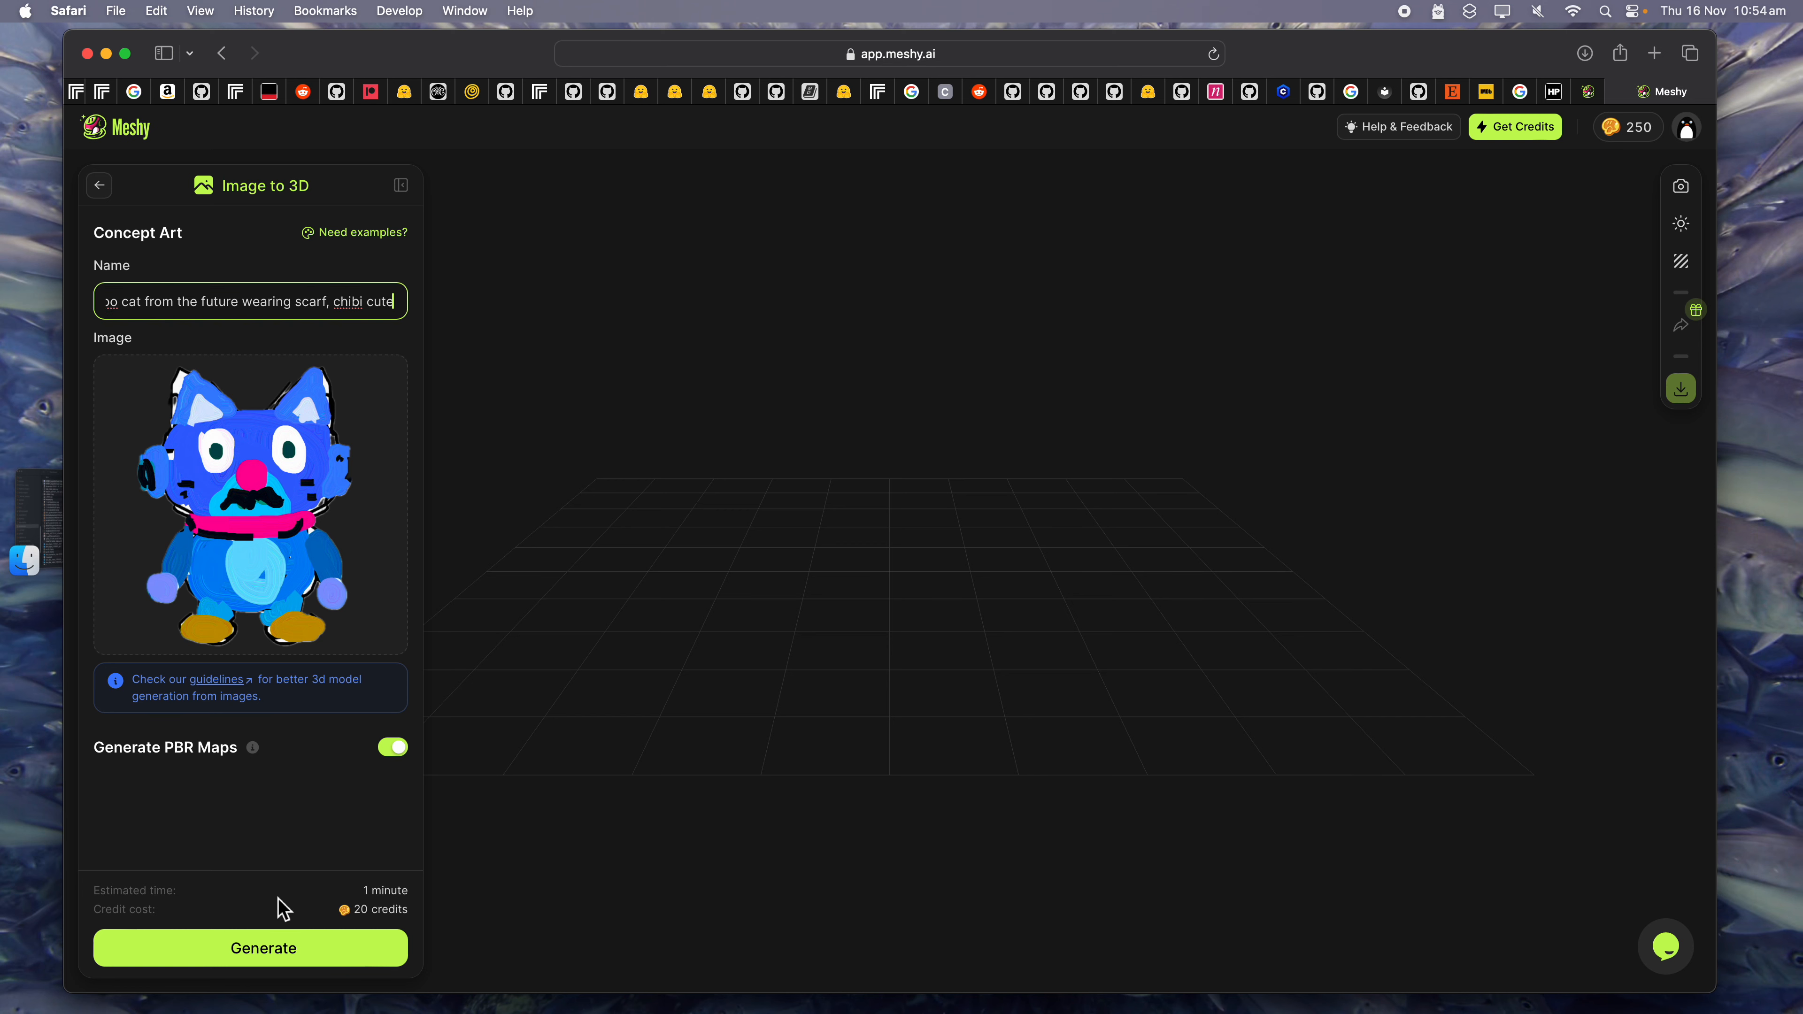
click(282, 959)
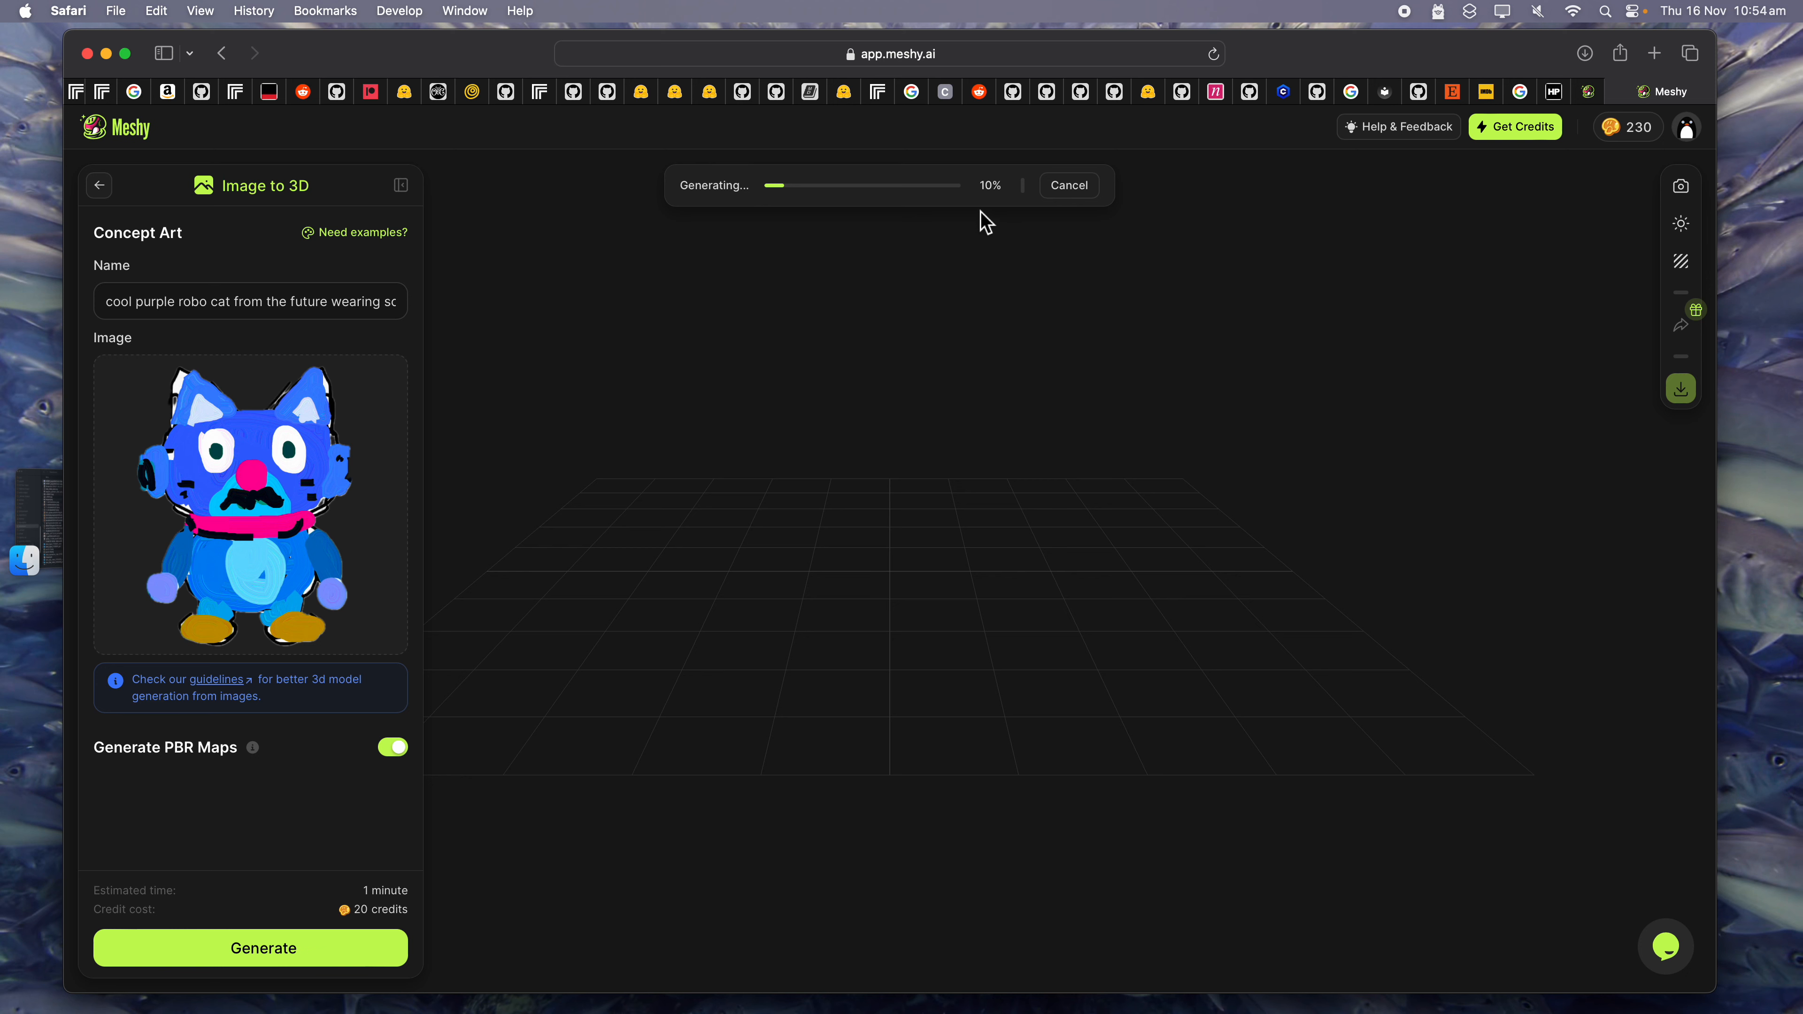
Switch to the Draw Things app and expand its window to full screen.
click(1605, 10)
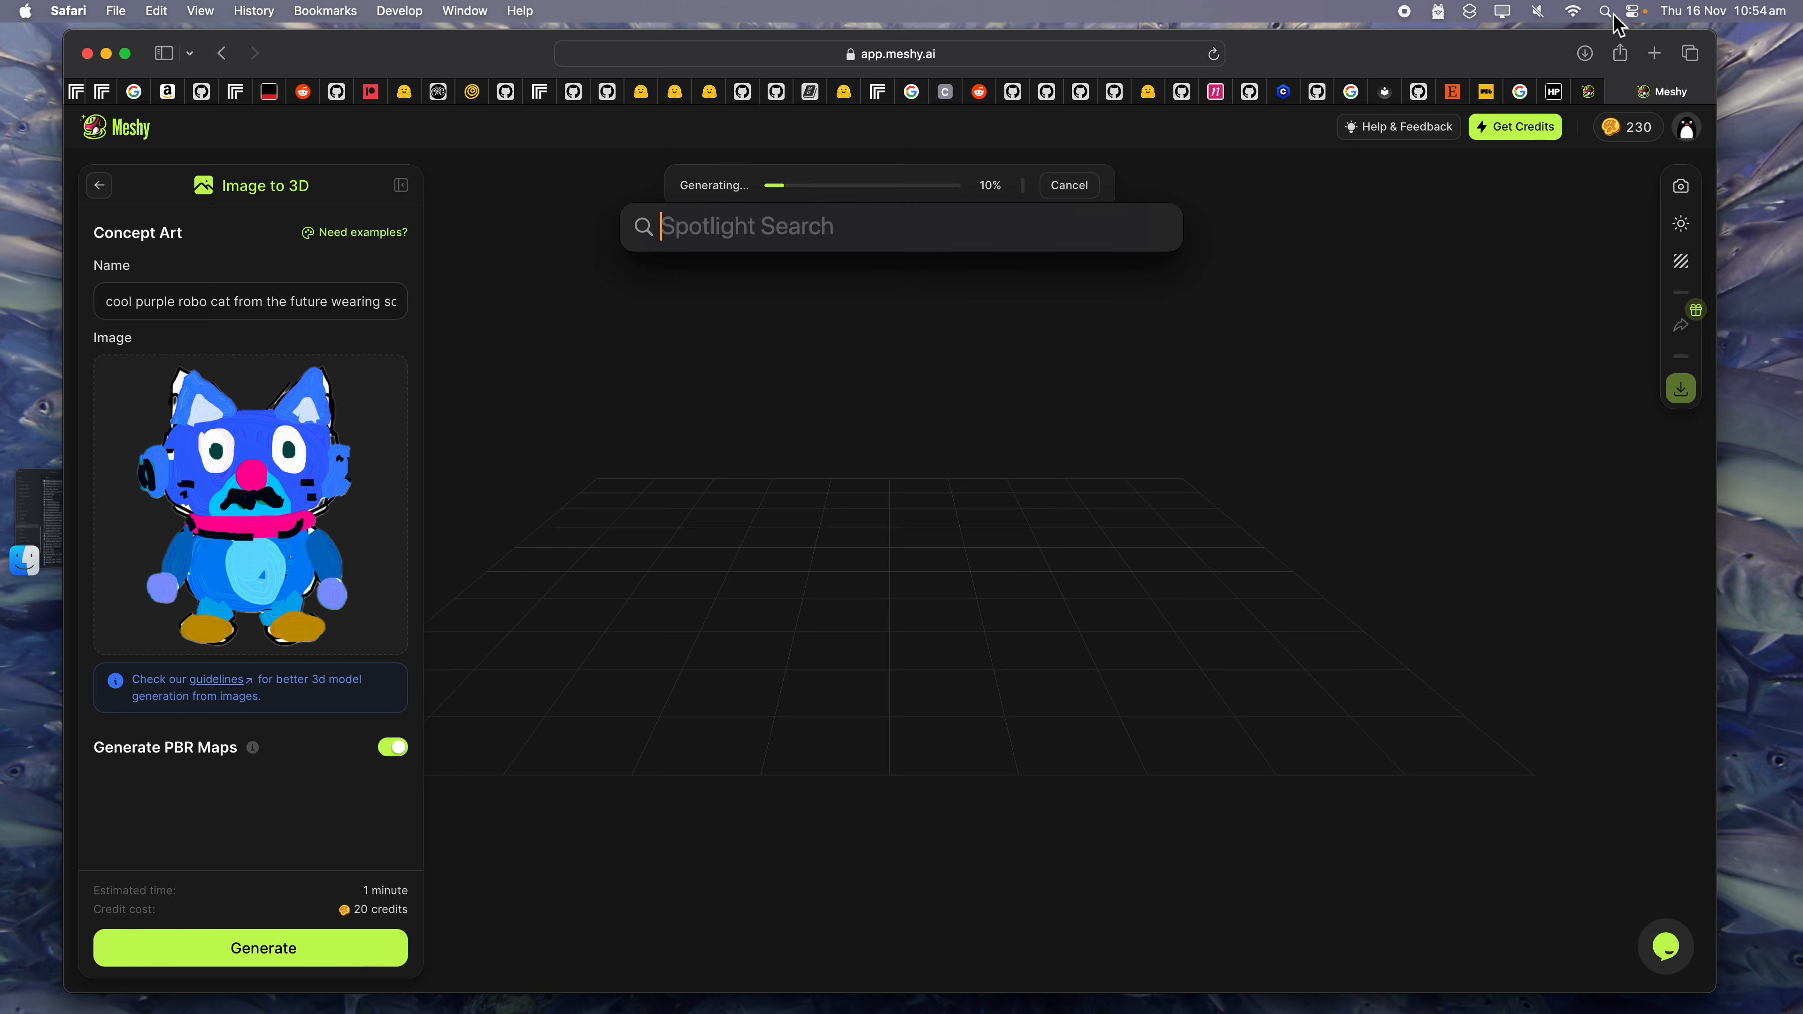
text(draw)
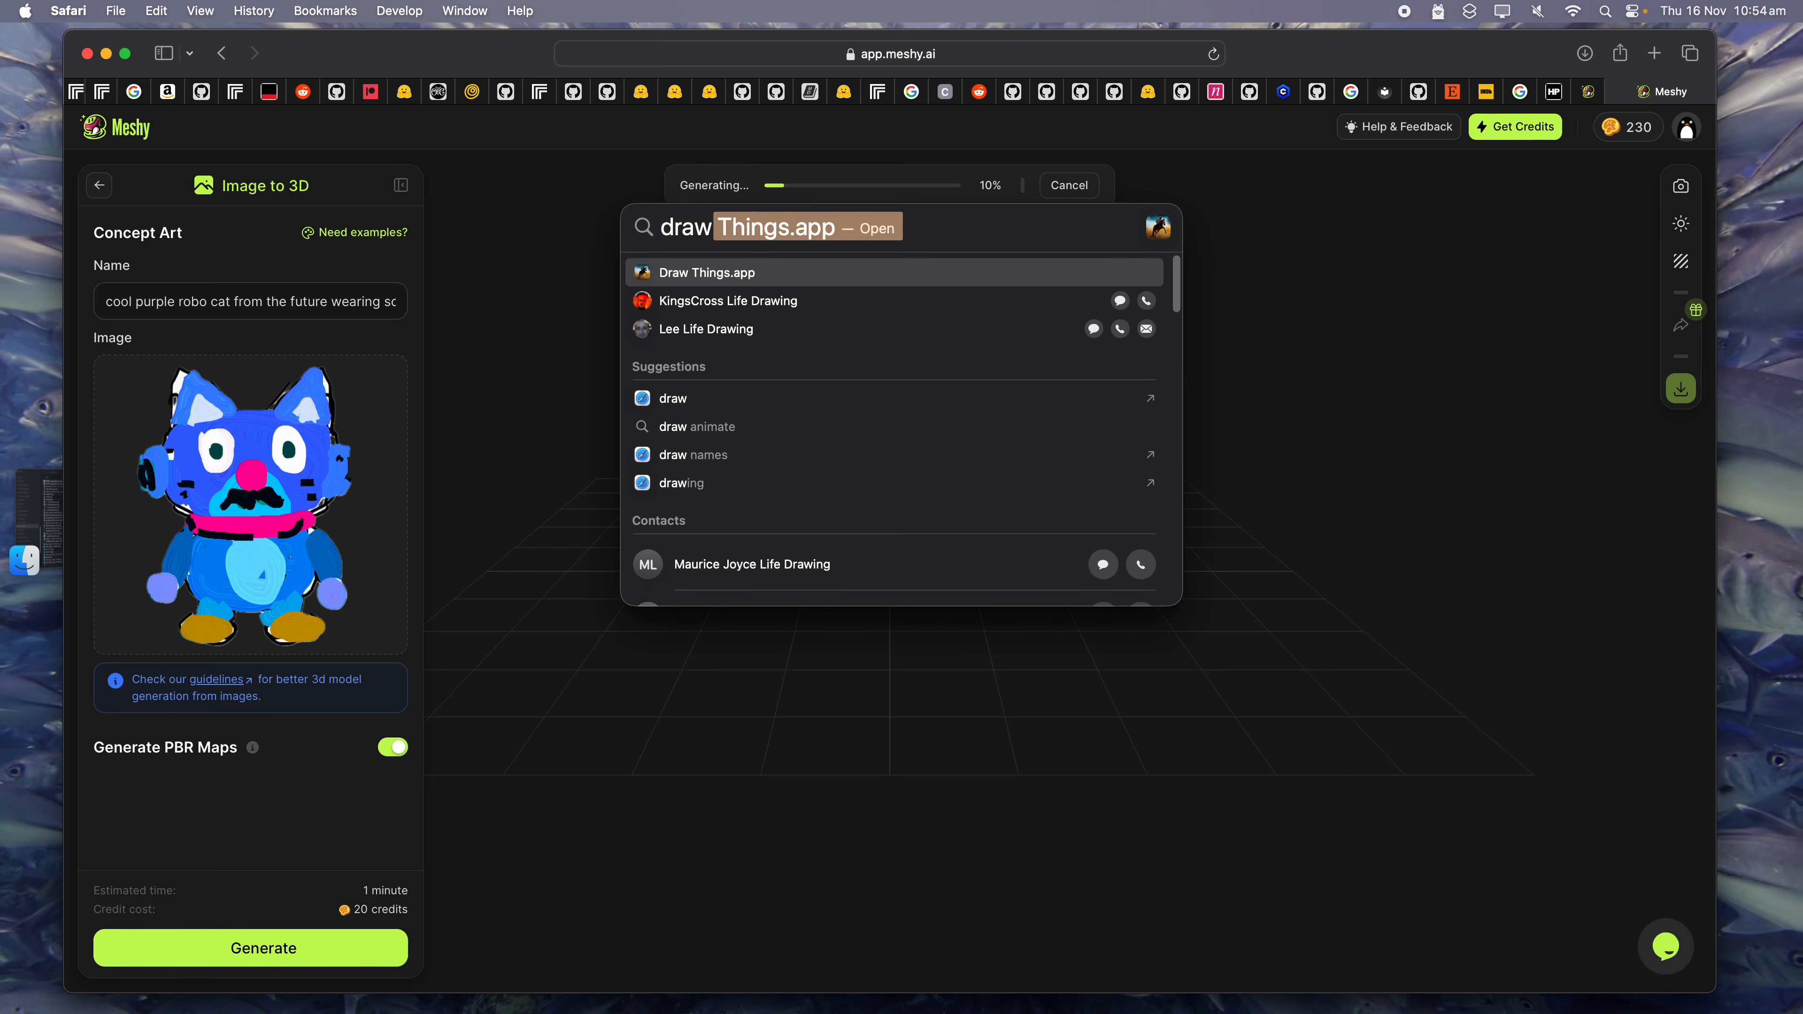
key(Return)
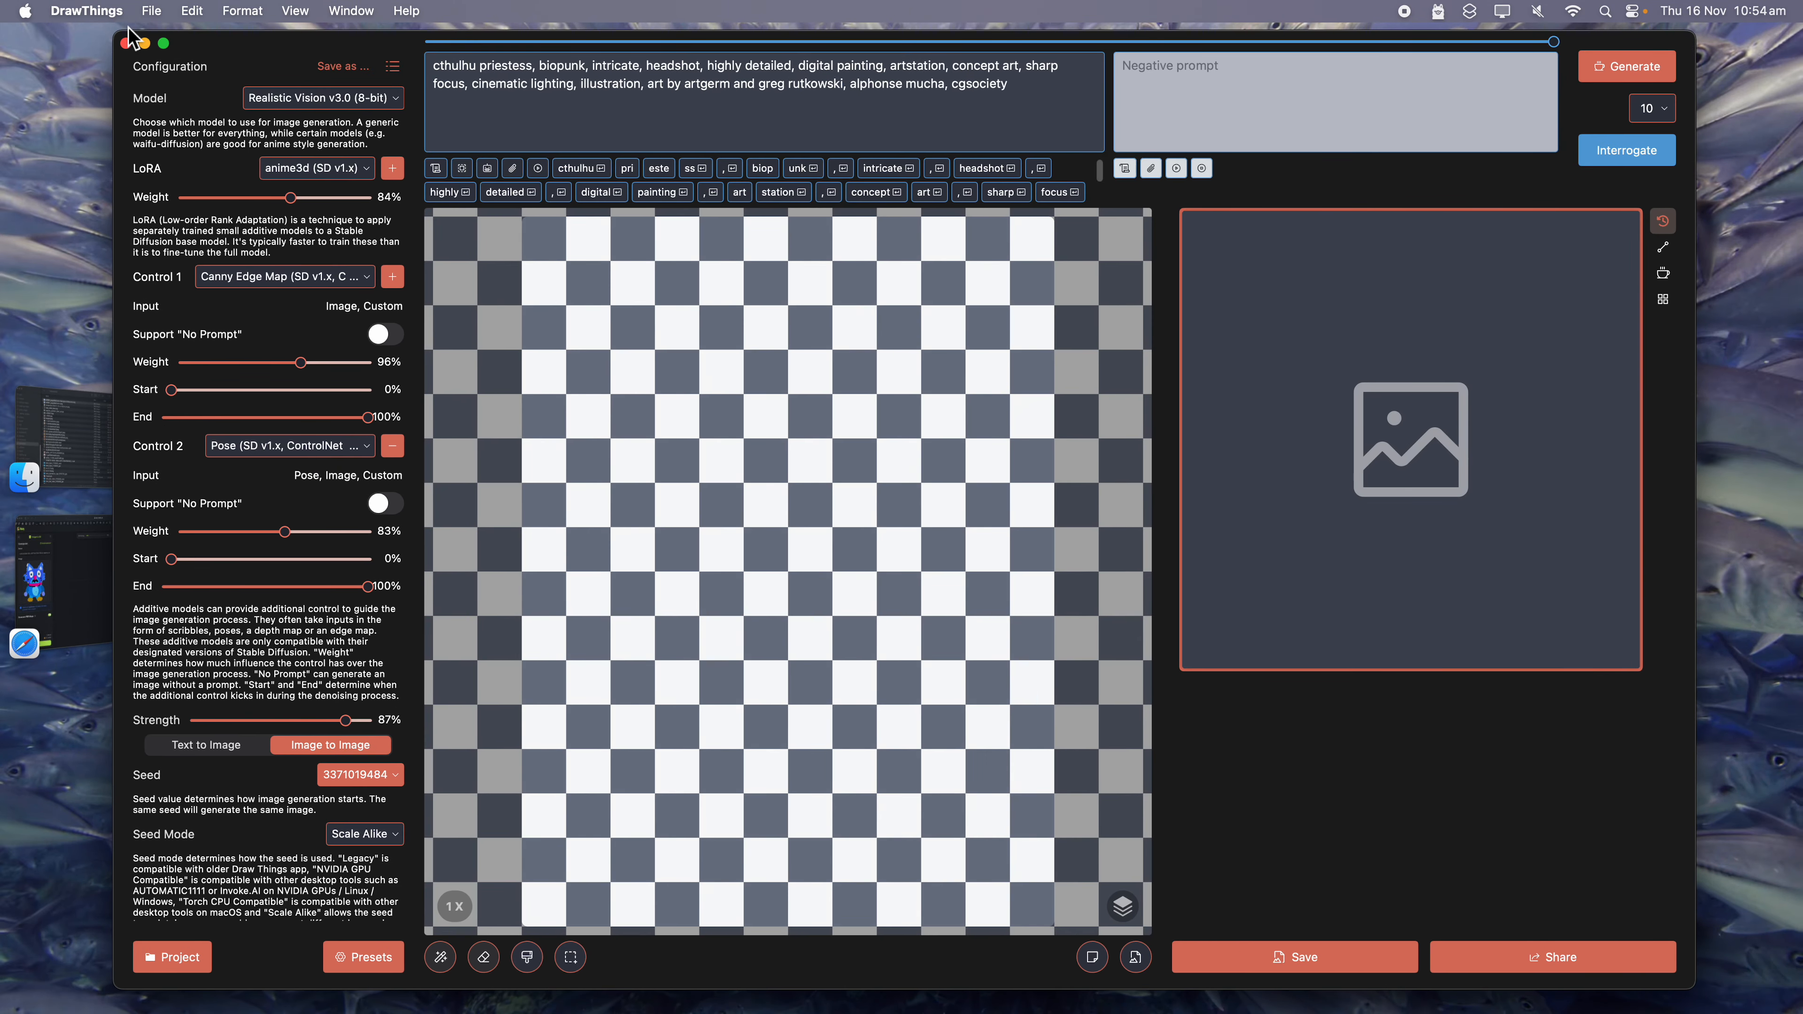
click(164, 43)
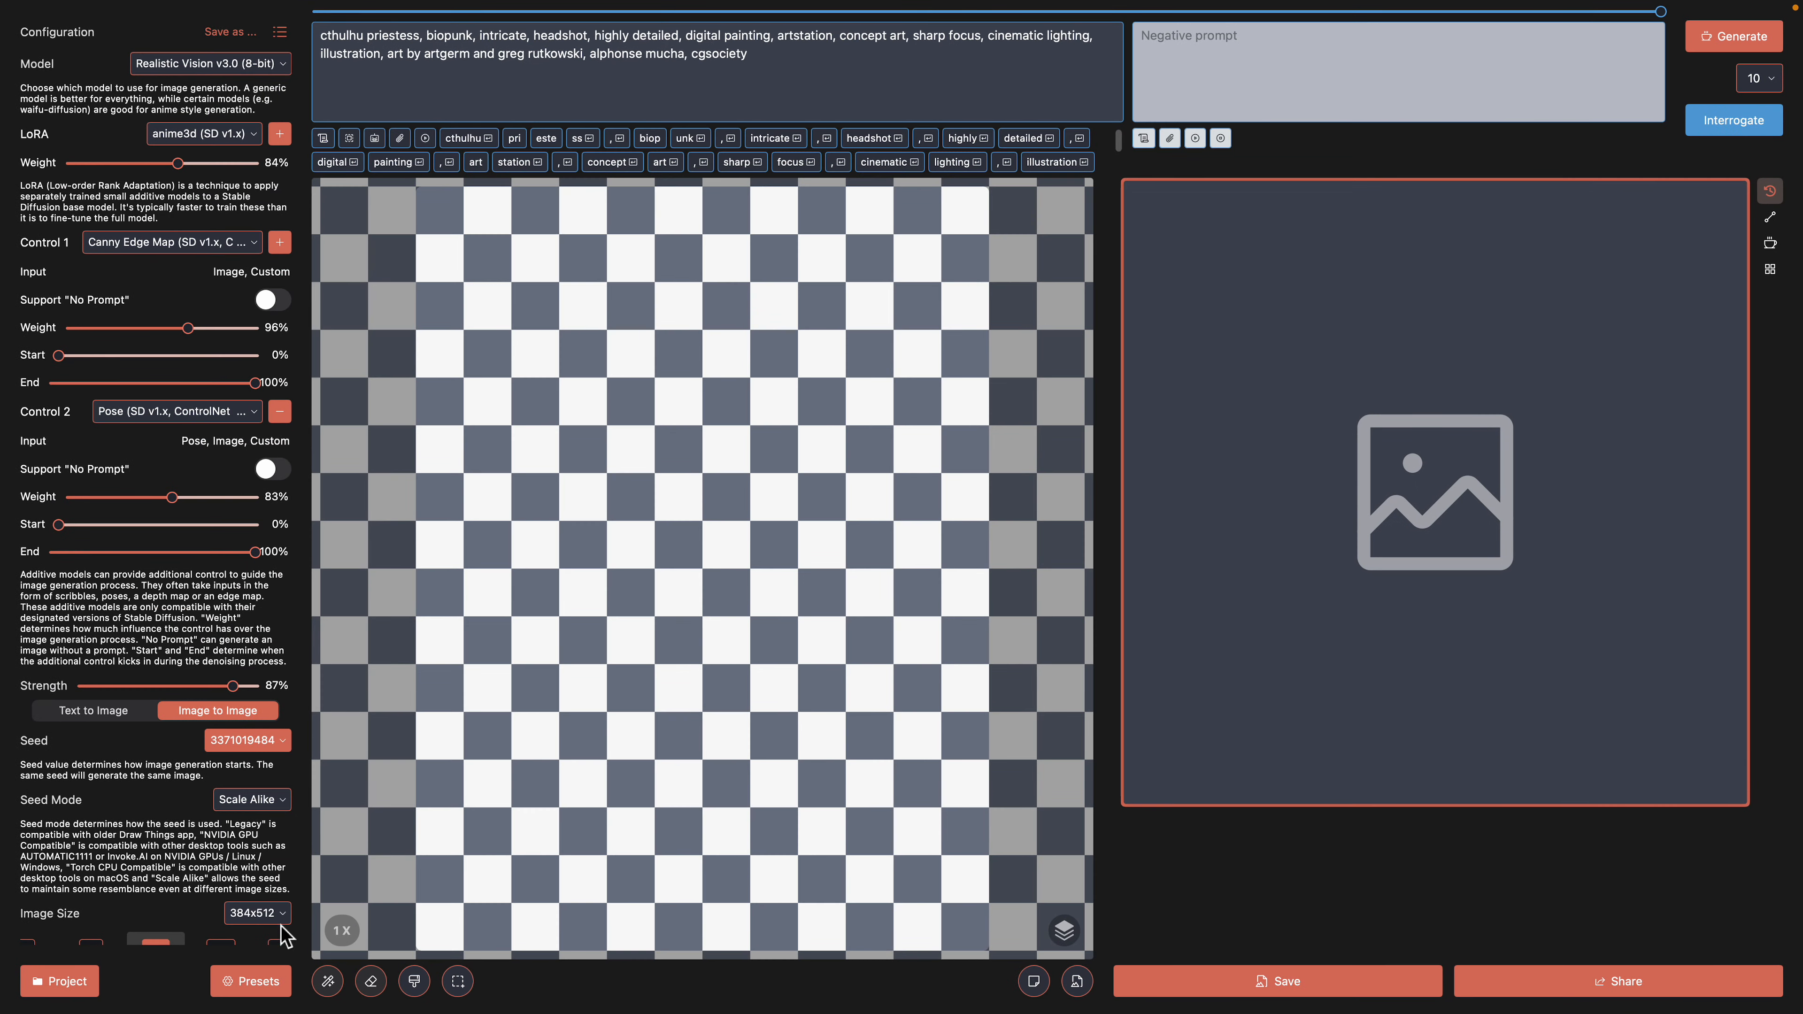
Import WEBBY_gwgo5tht7crktrz.png from the Downloads folder onto the canvas, previewing the image before opening it.
click(1074, 984)
click(1127, 869)
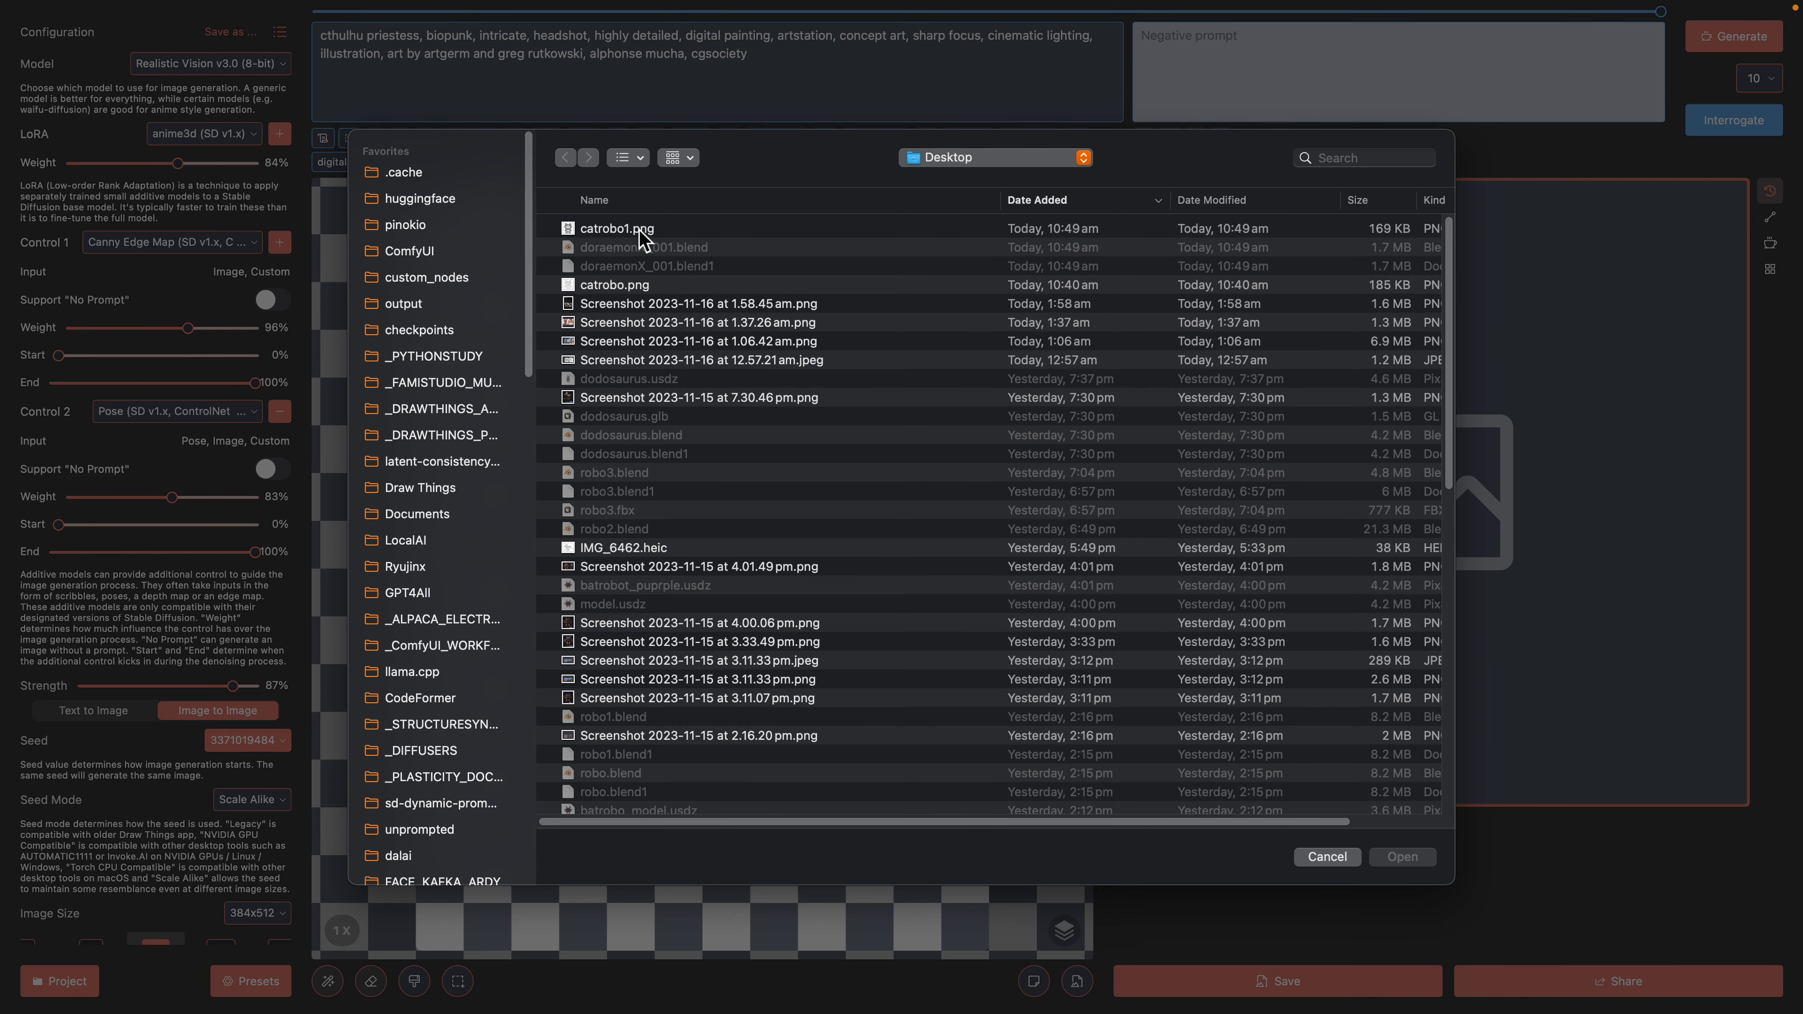
click(642, 231)
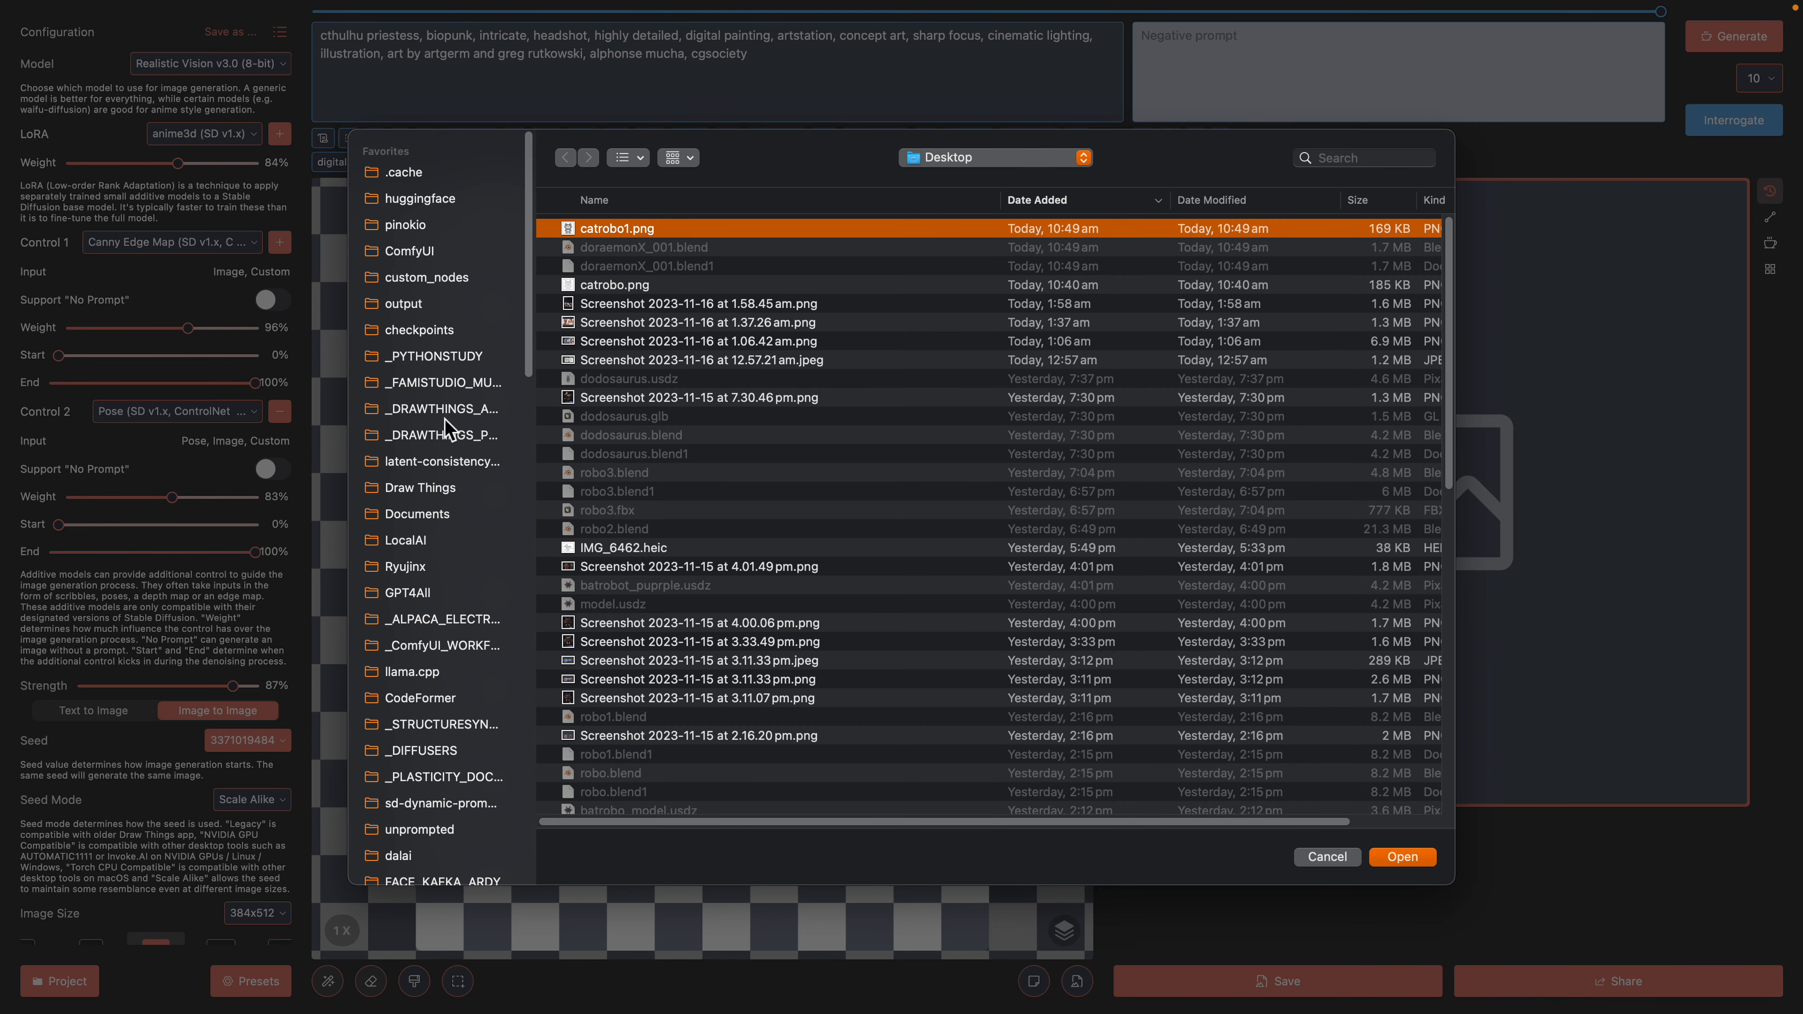
scroll(461, 604, down, 15)
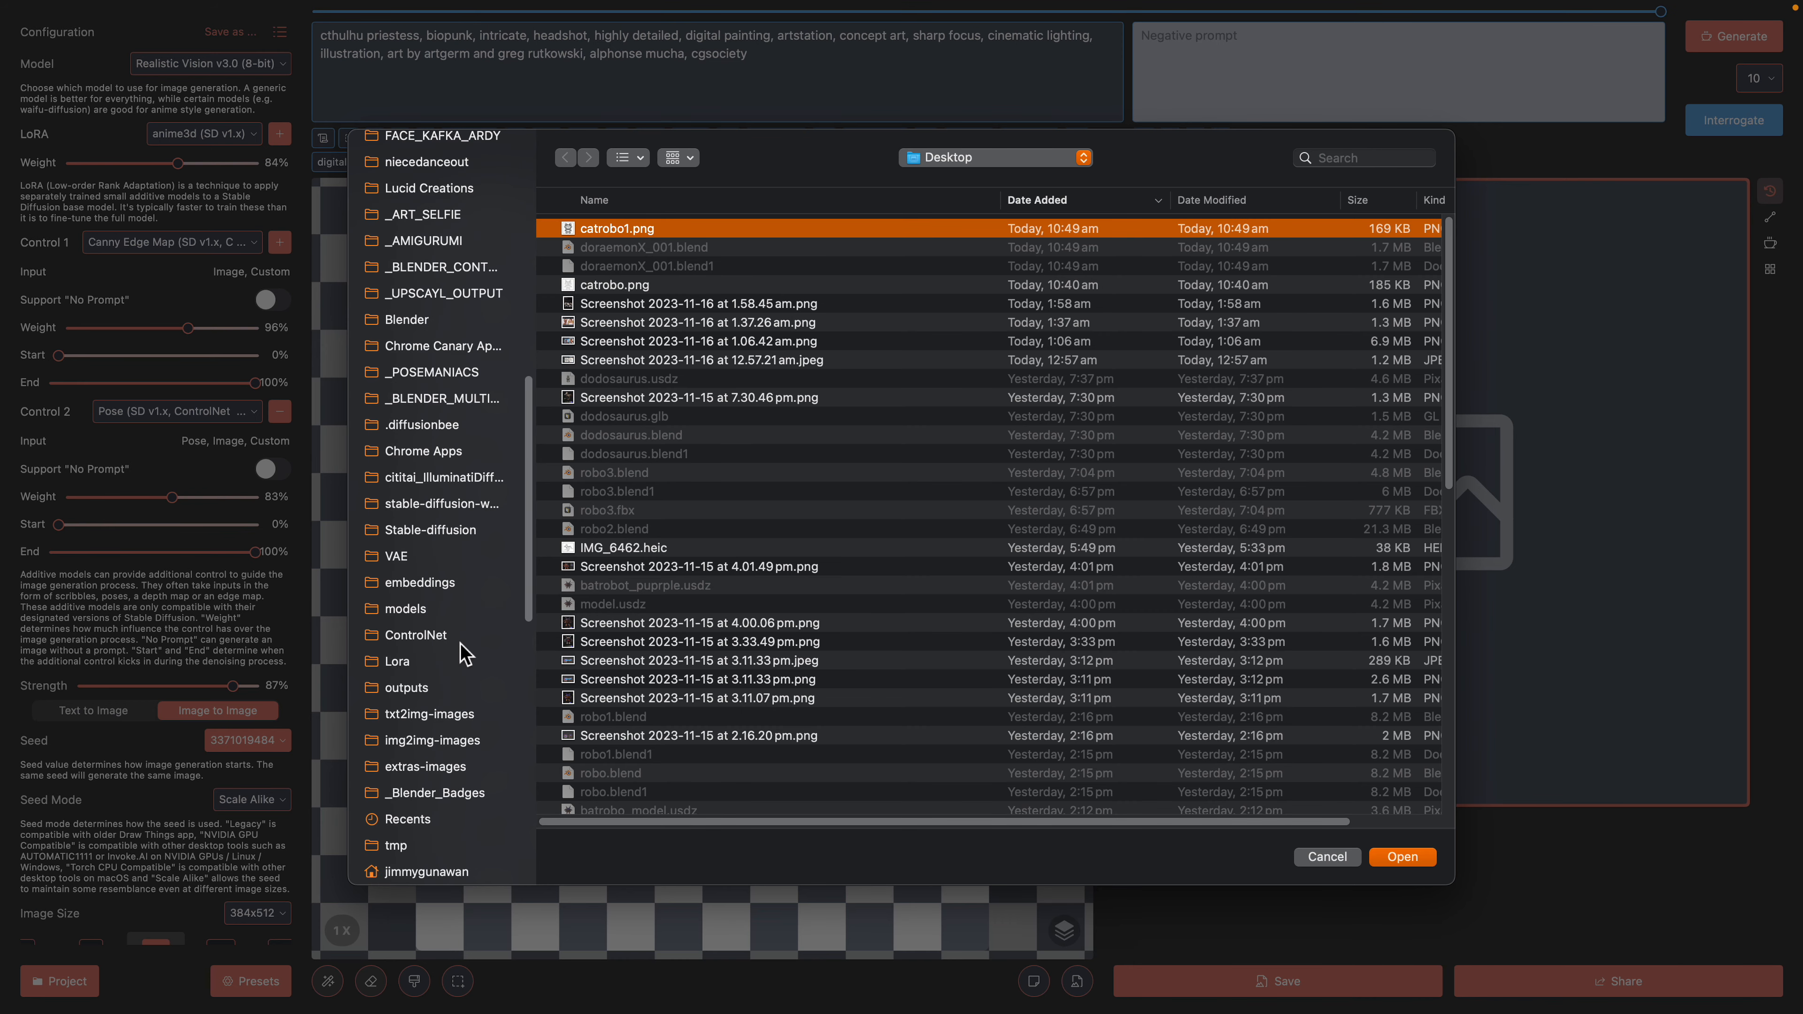
click(455, 519)
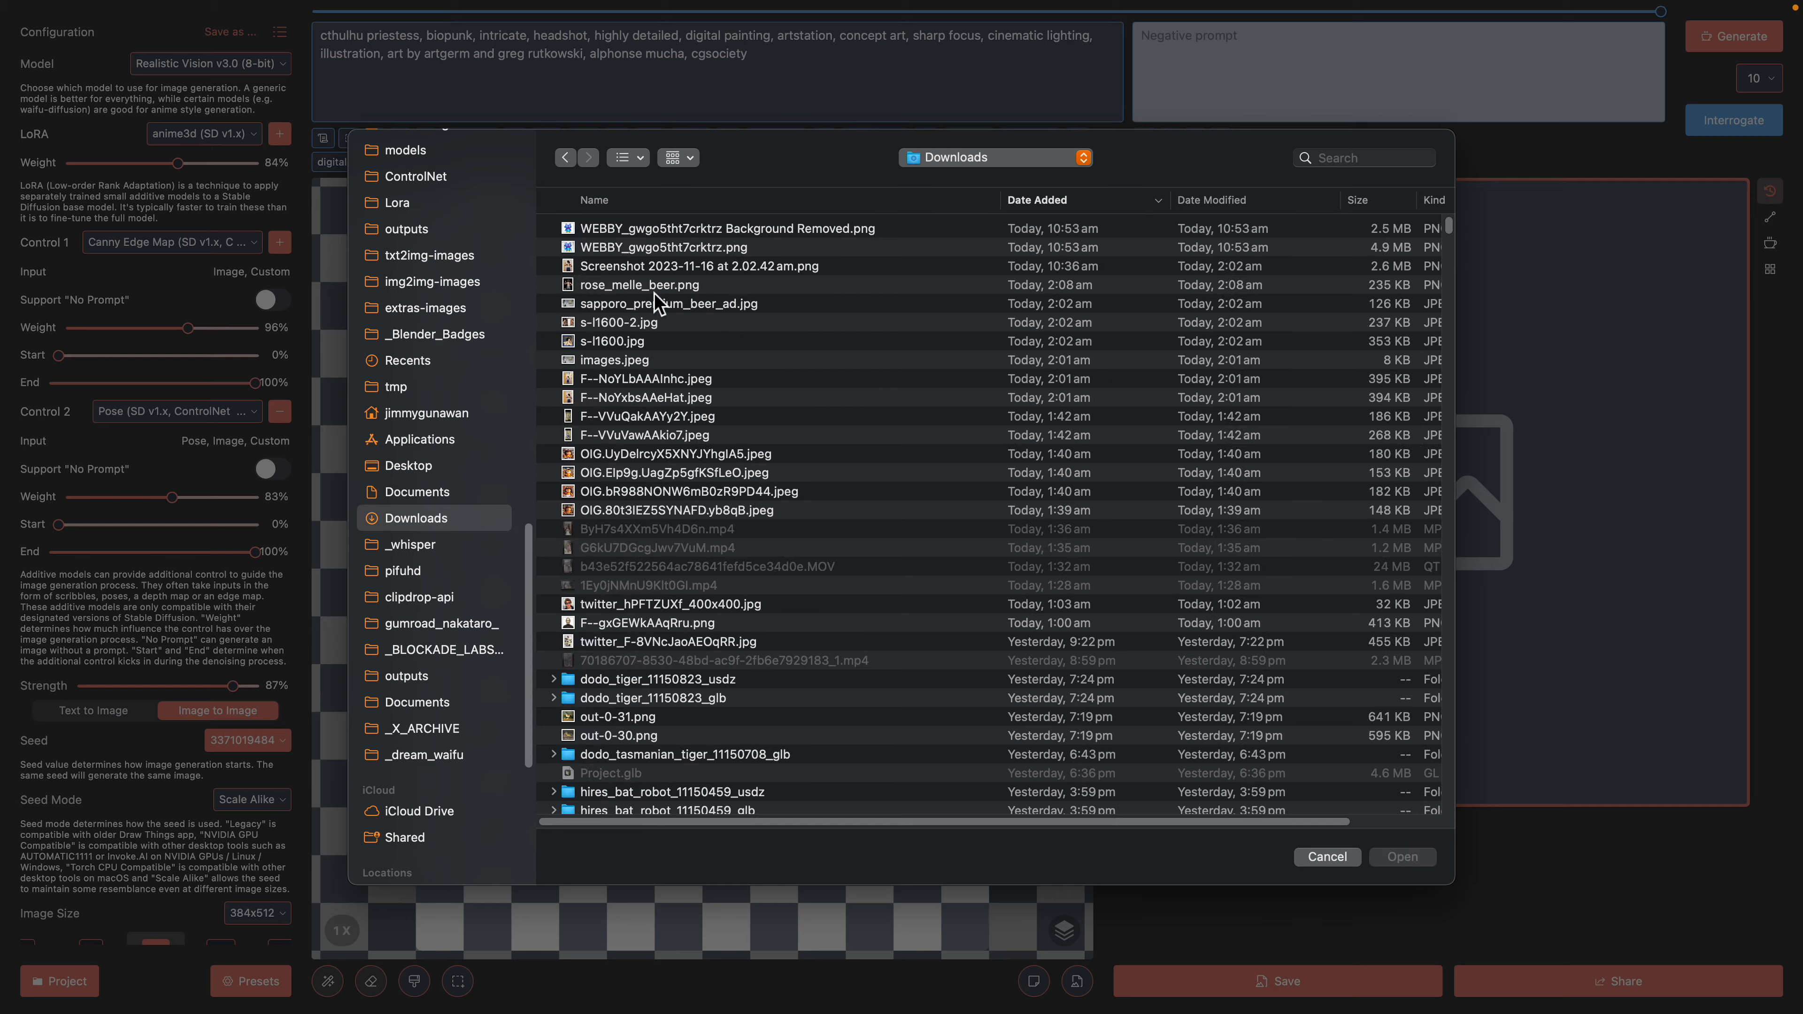
click(650, 232)
click(653, 248)
key(space)
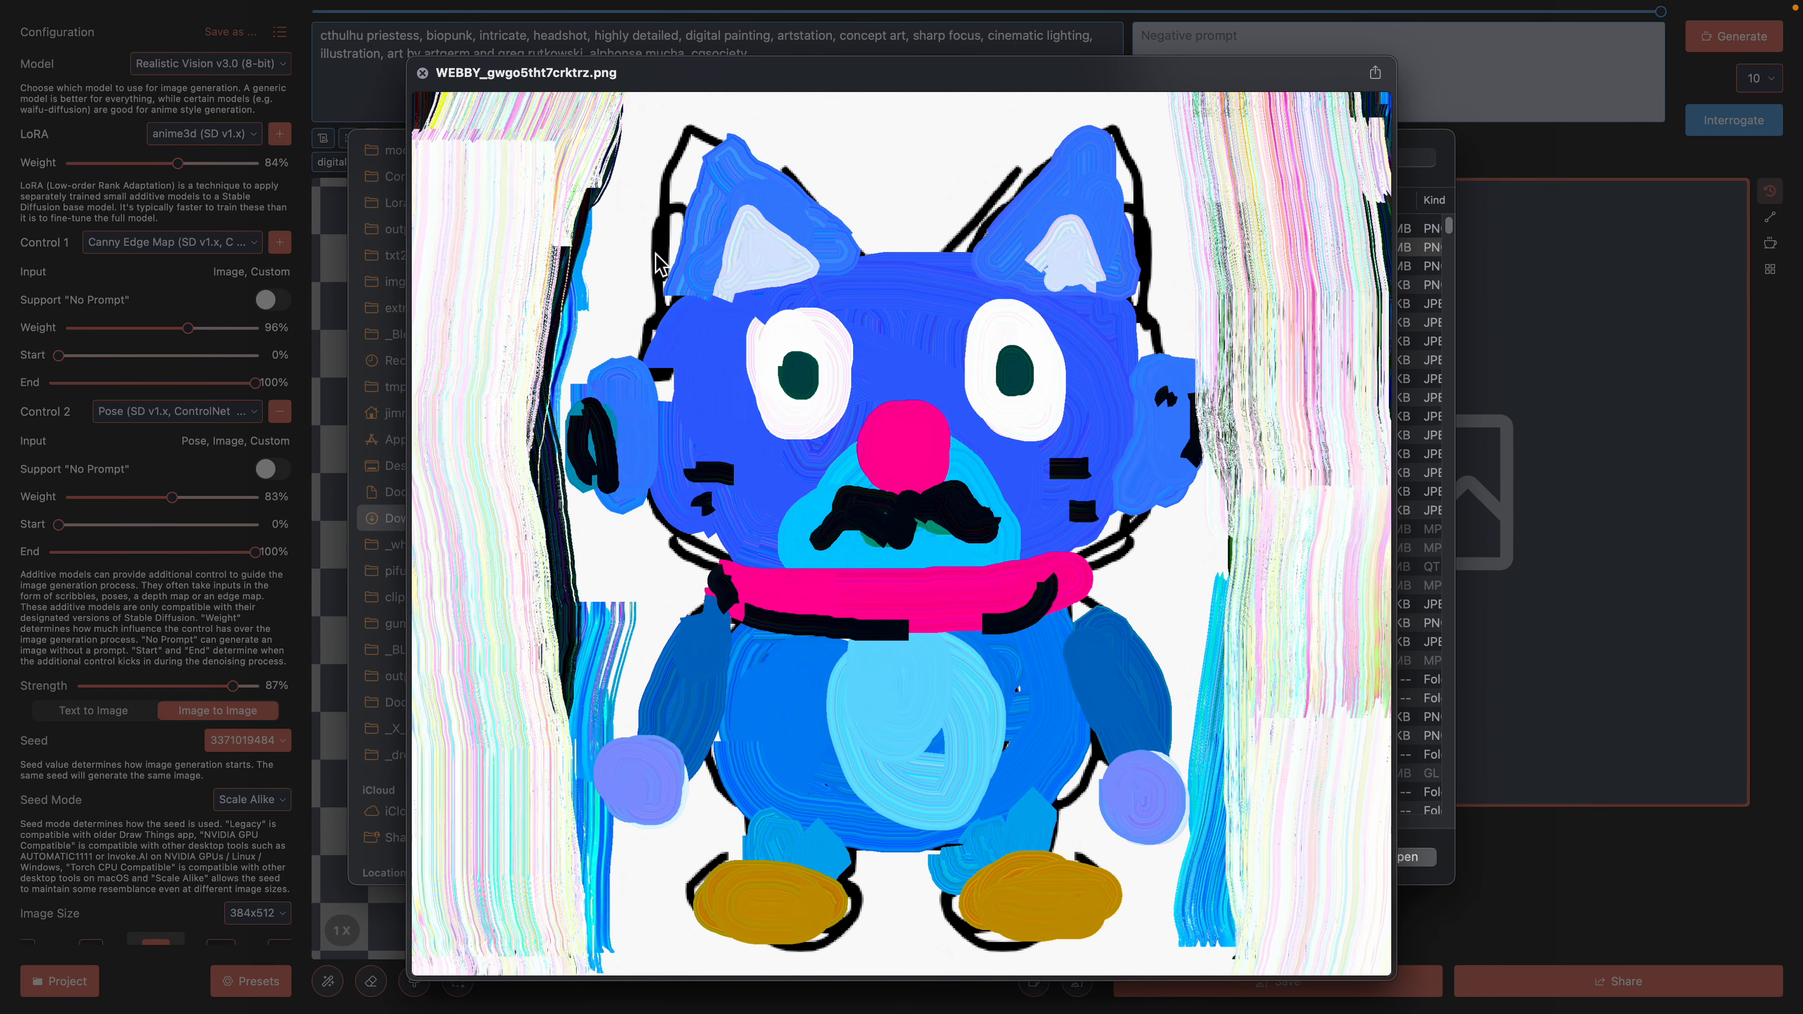
key(space)
click(1410, 857)
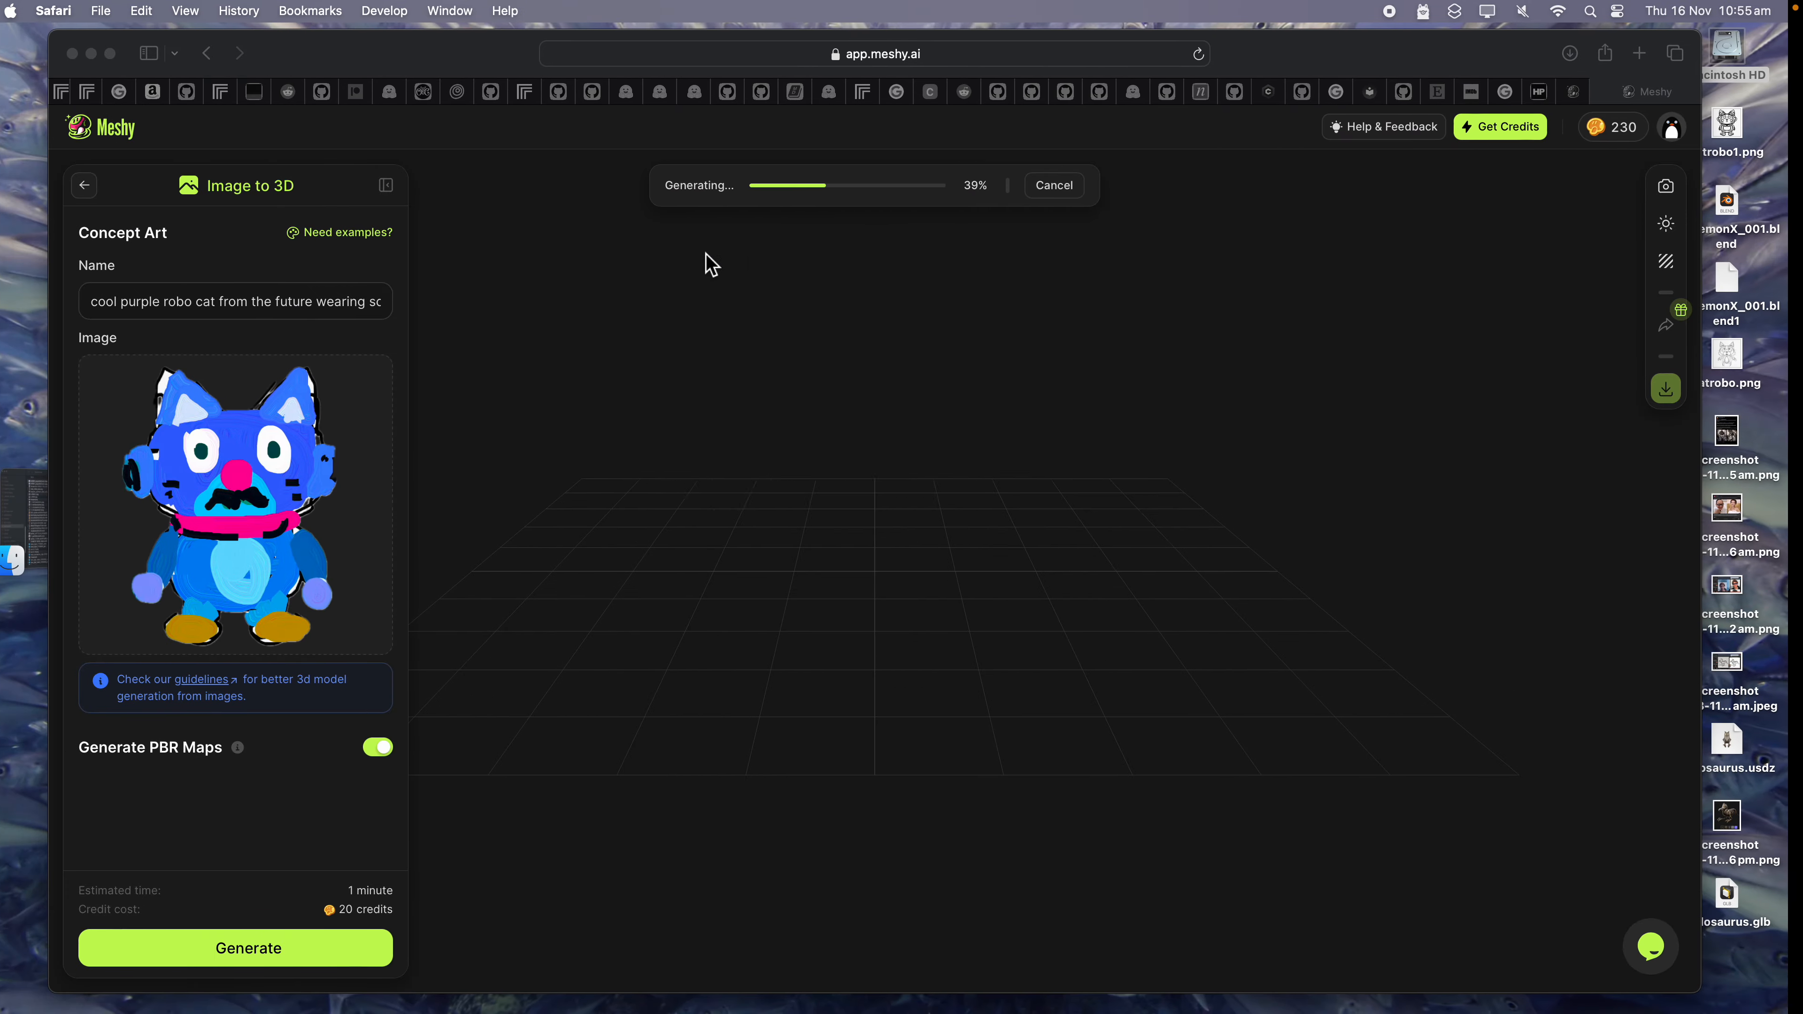
Replace the Draw Things prompt with Meshy's generation name, "cool purple robo cat from the future wearing scarf, chibi cute".
click(312, 307)
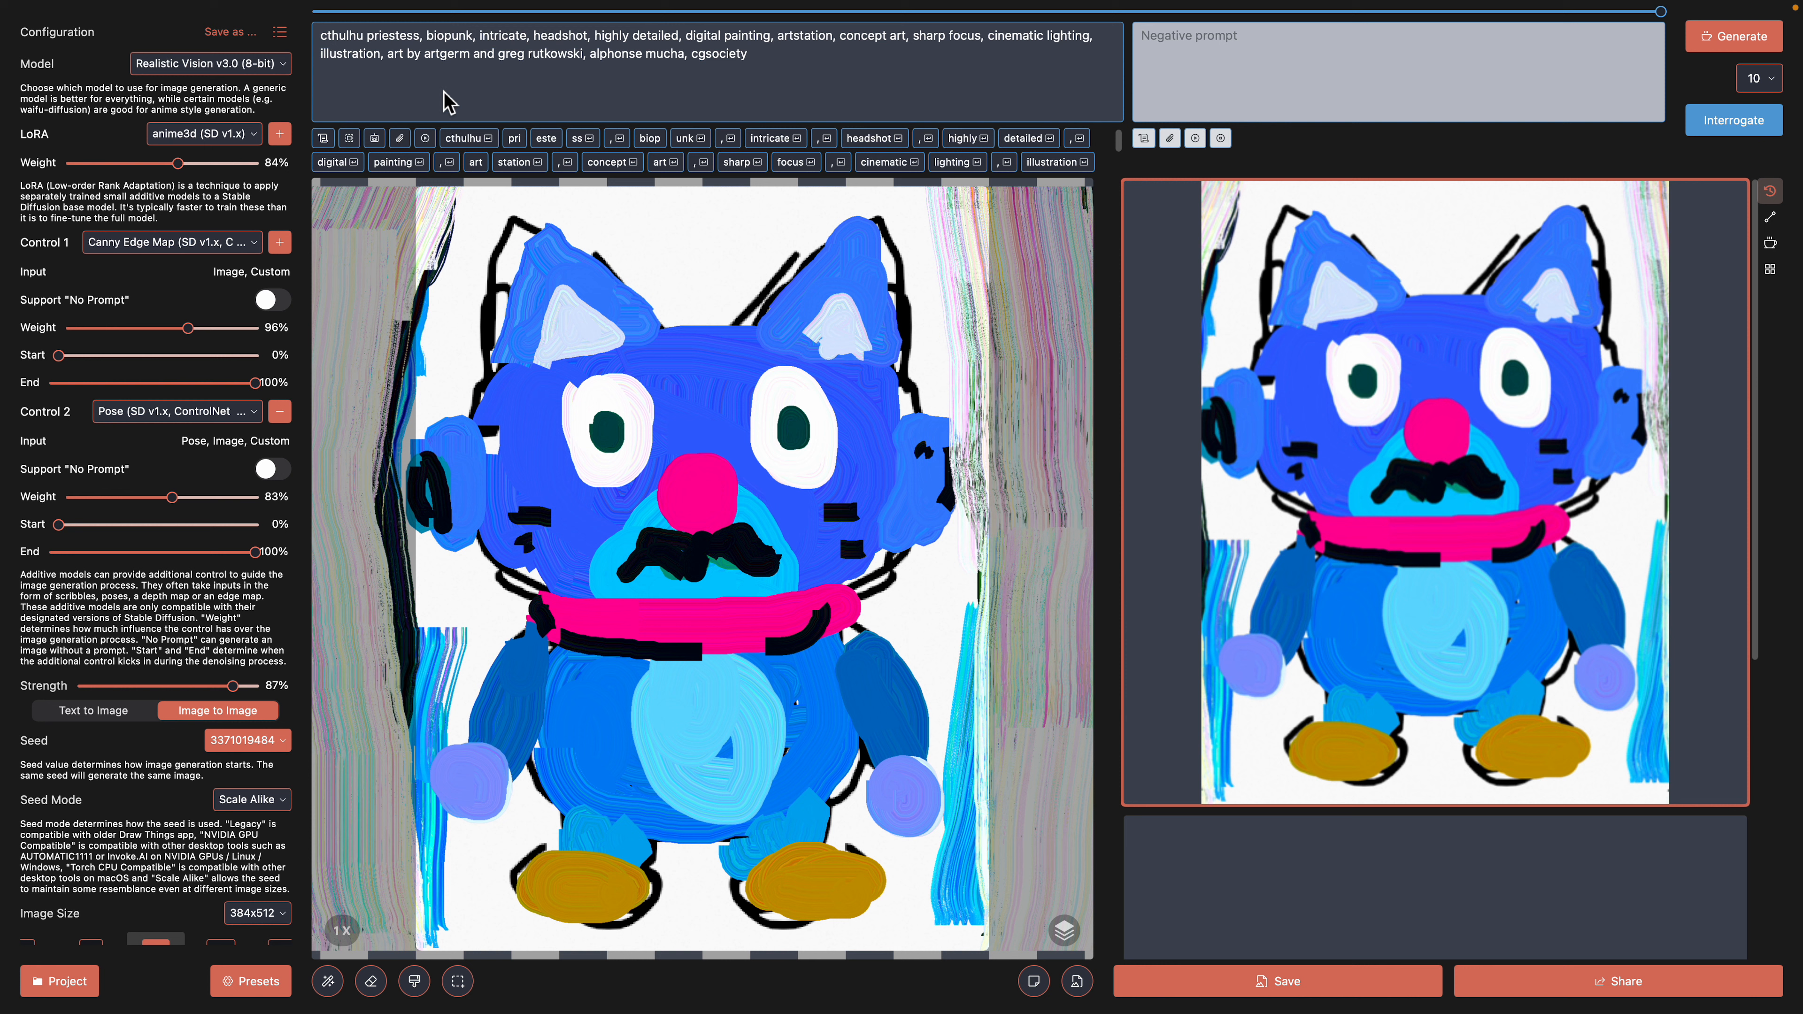
click(444, 86)
key(super+a)
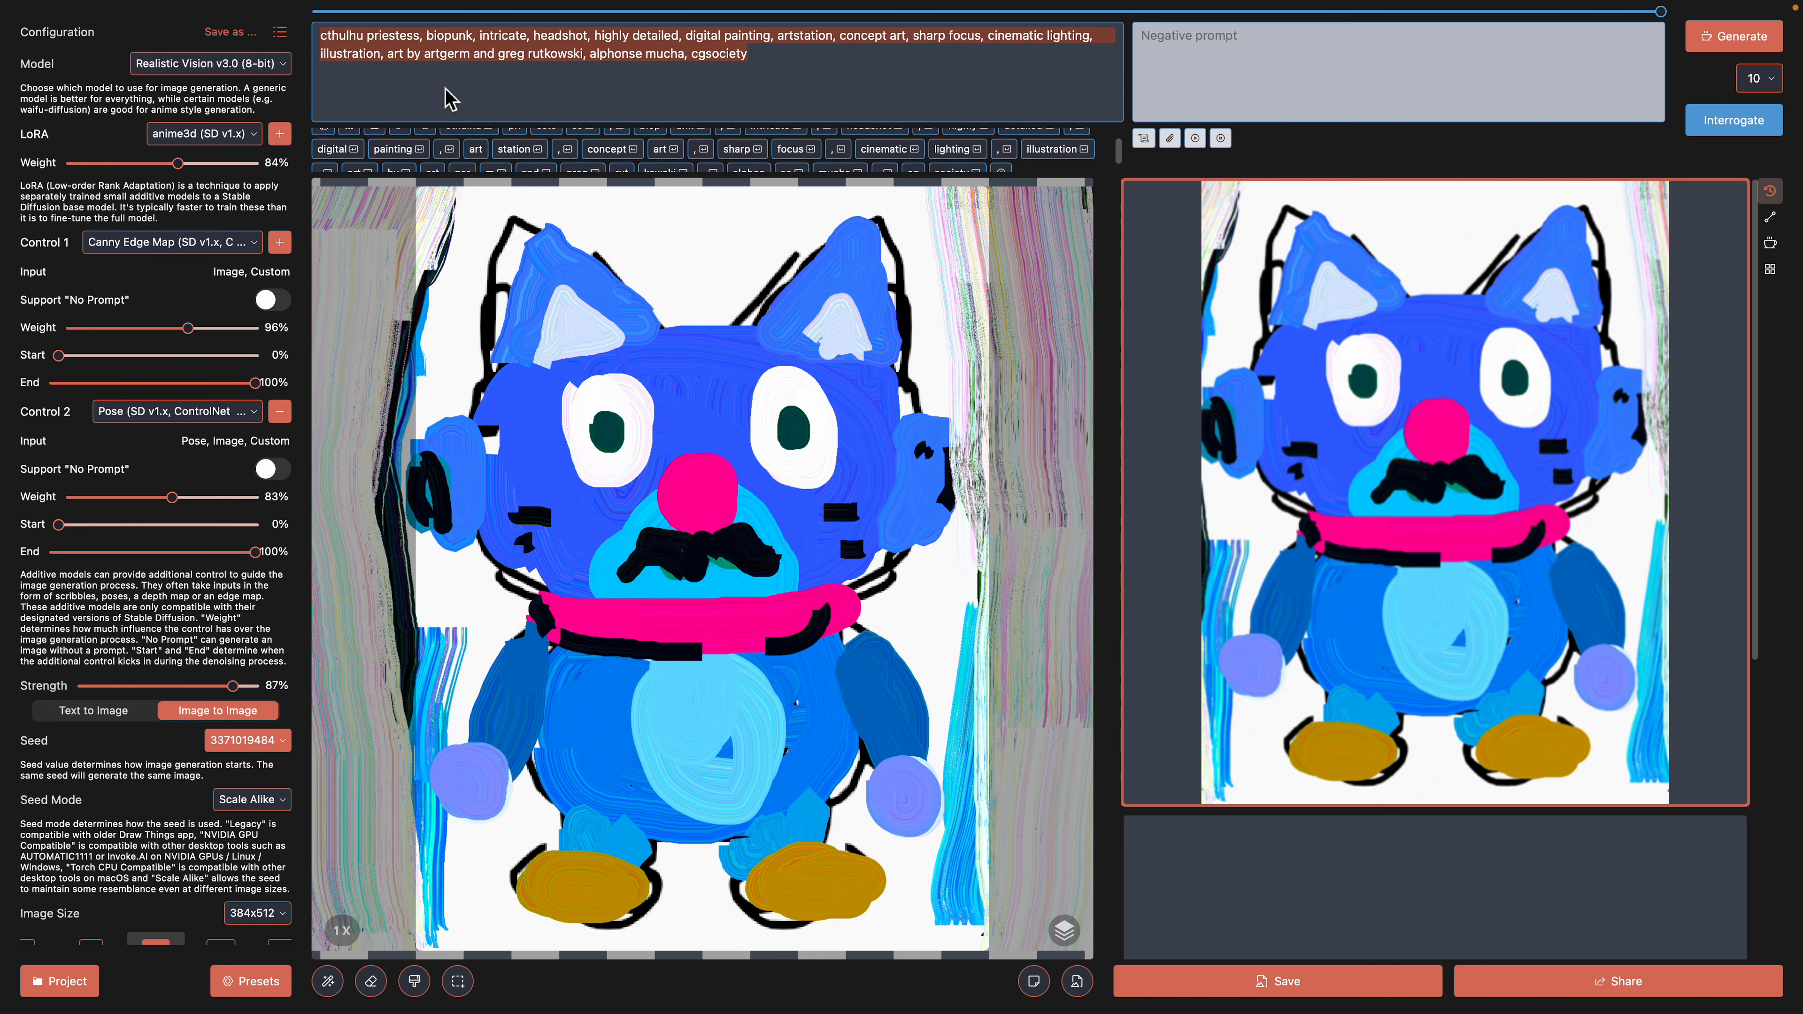
key(super+v)
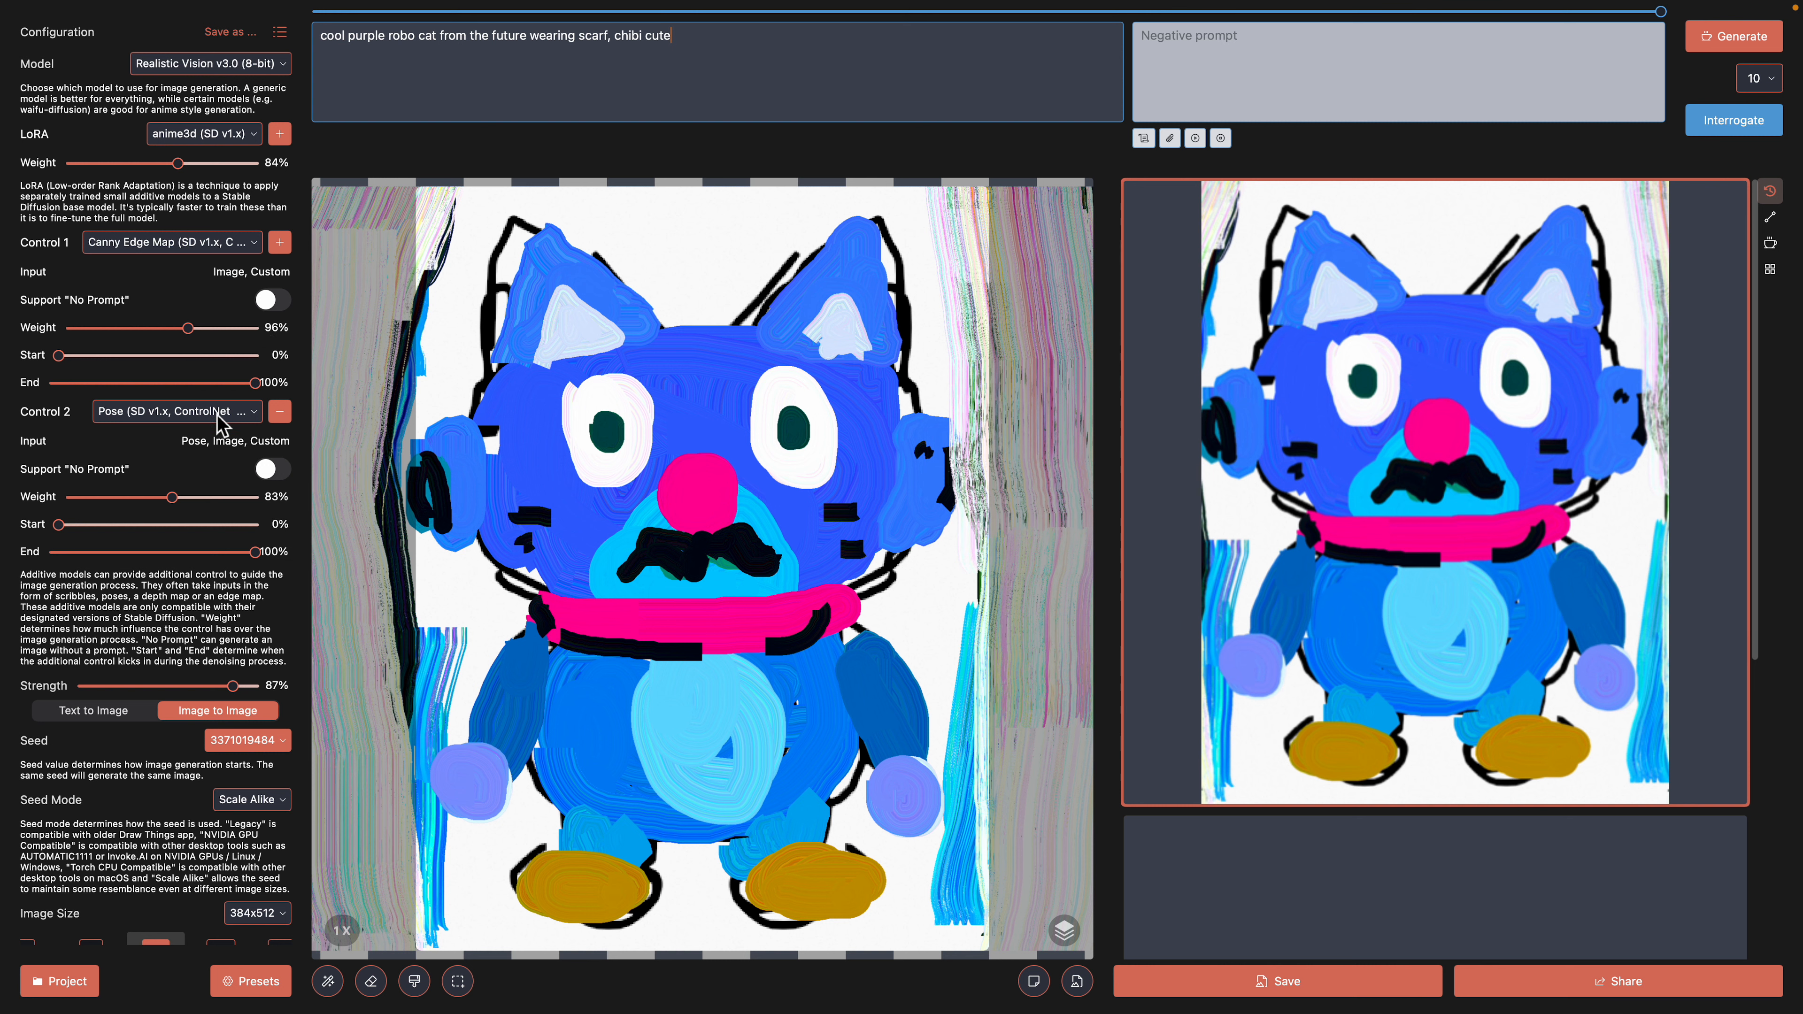
Set Control 2 to Scribble (SD v1.x, ControlNet 1.1) and the LoRA weight to 91%, then generate the images.
click(239, 418)
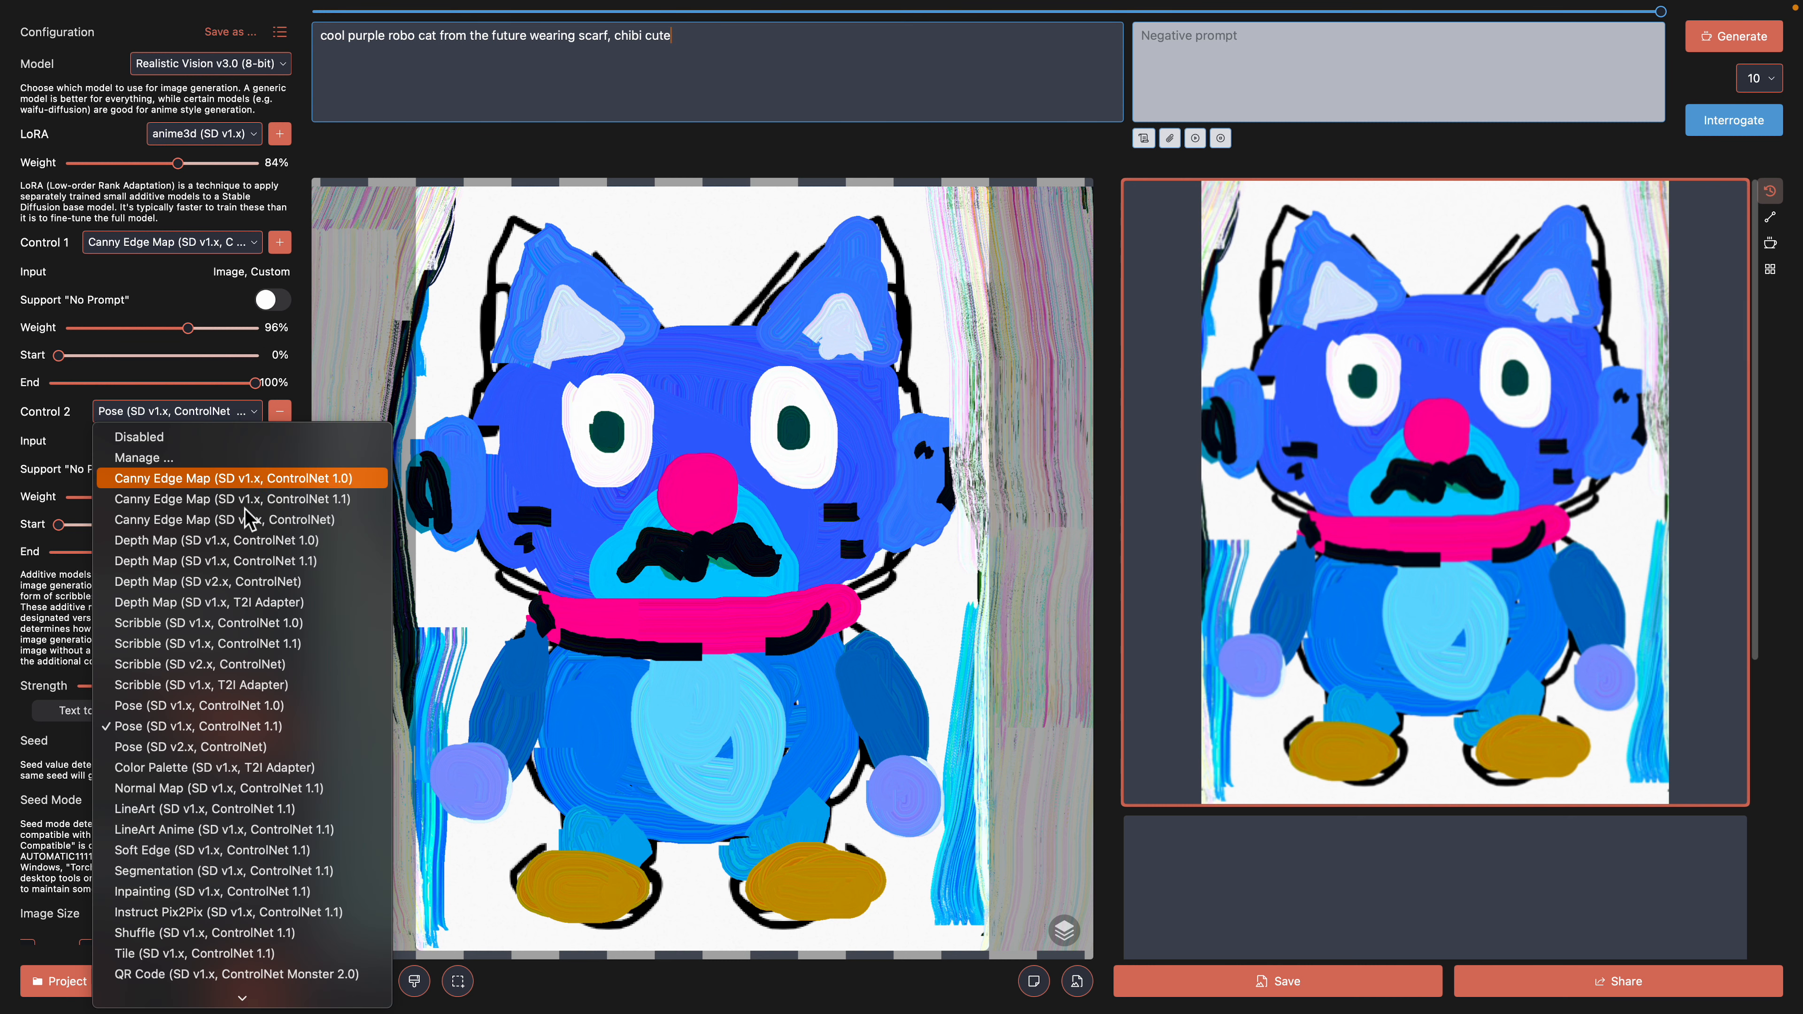
click(306, 643)
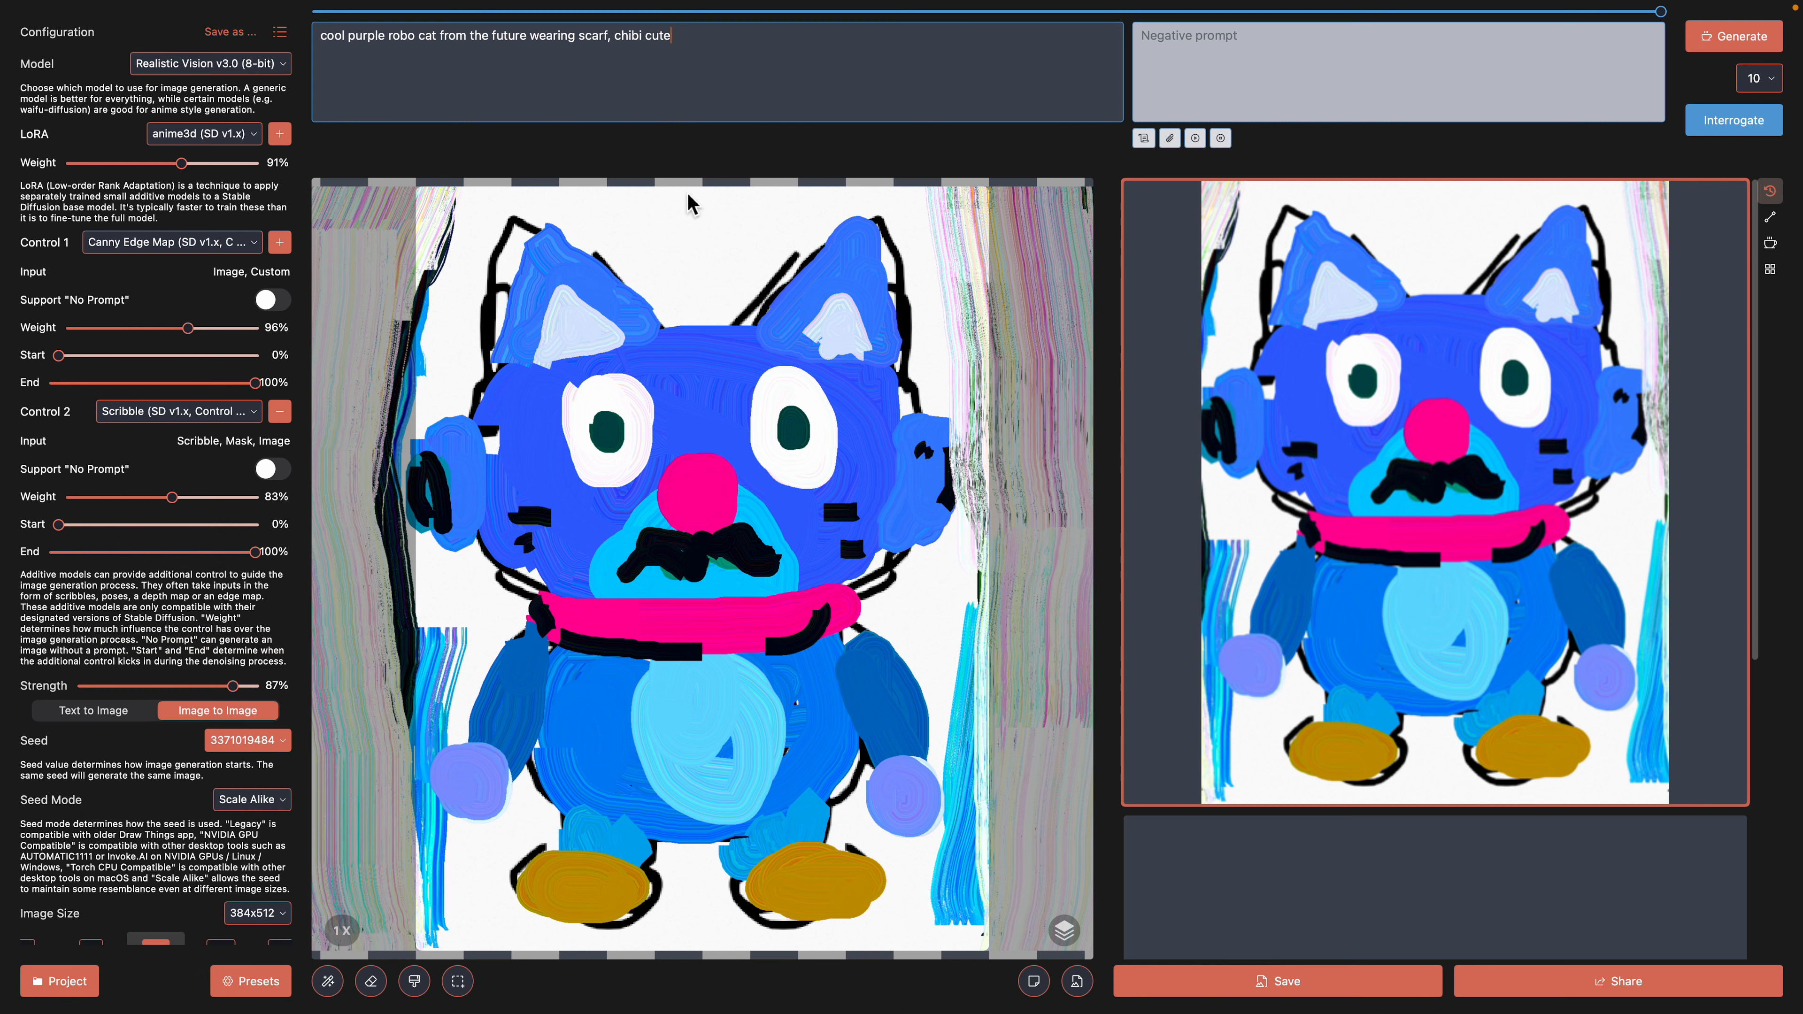
click(1733, 39)
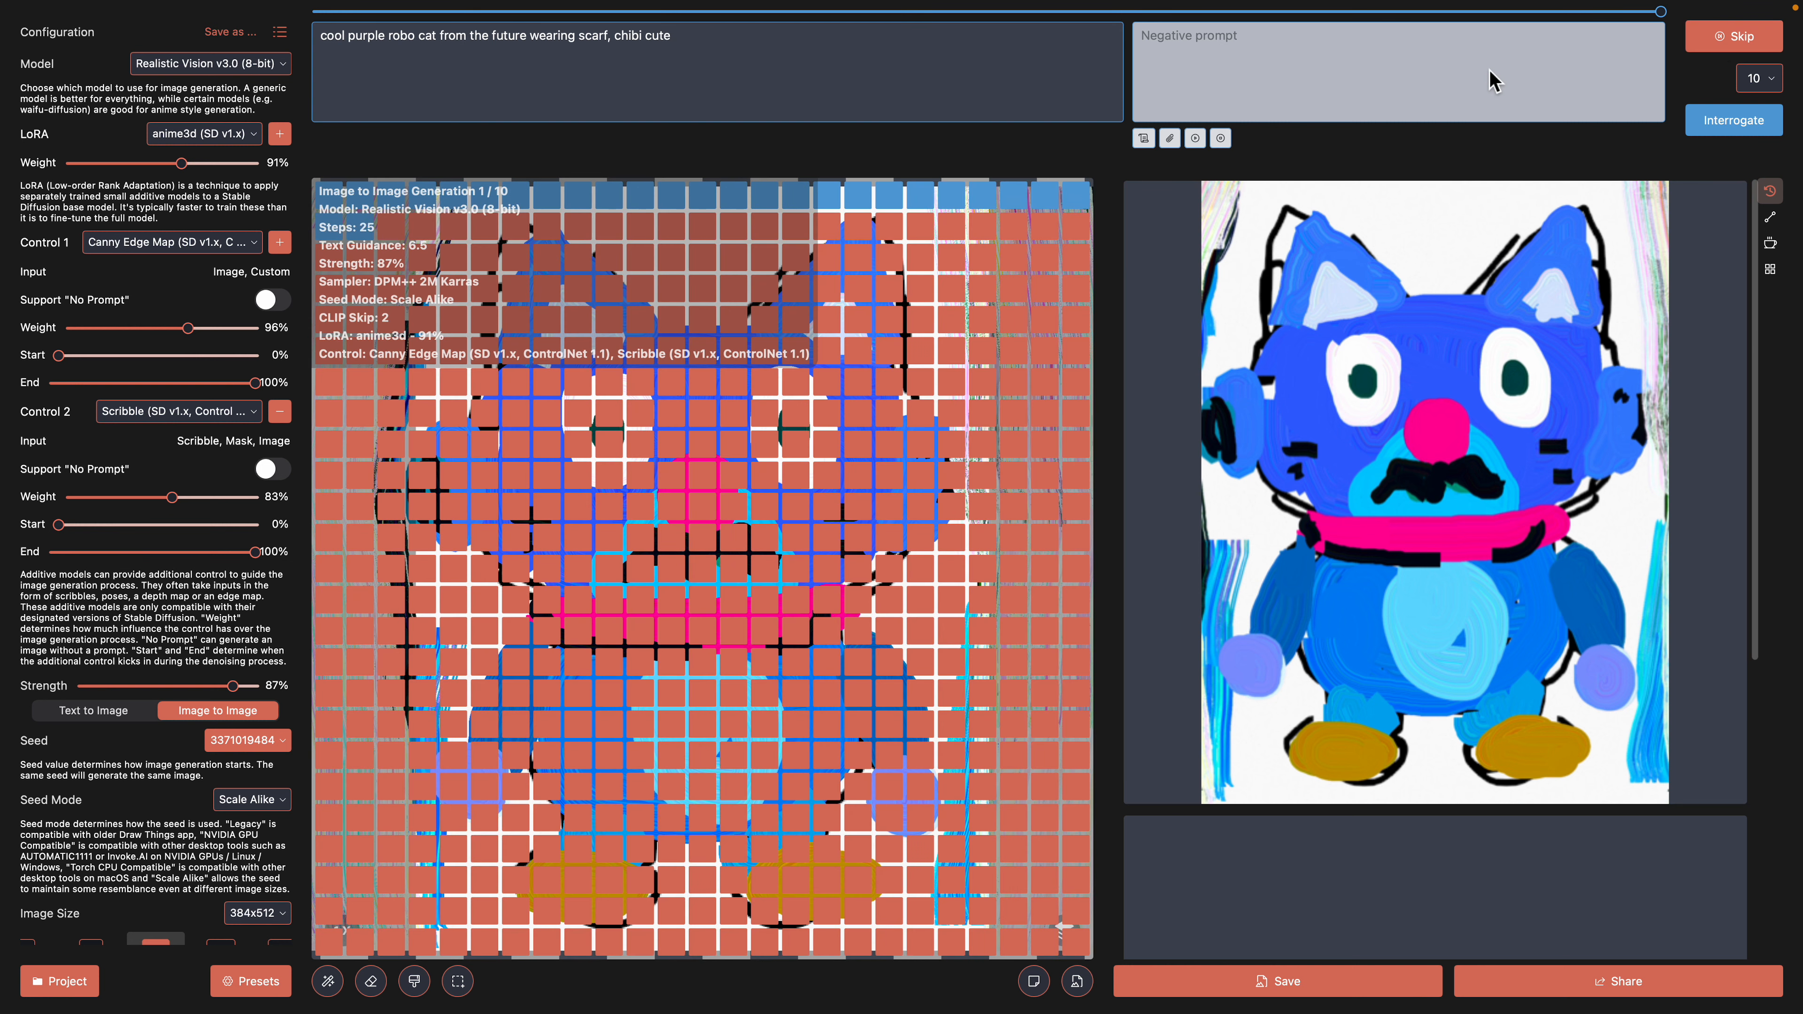
scroll(238, 763, down, 1)
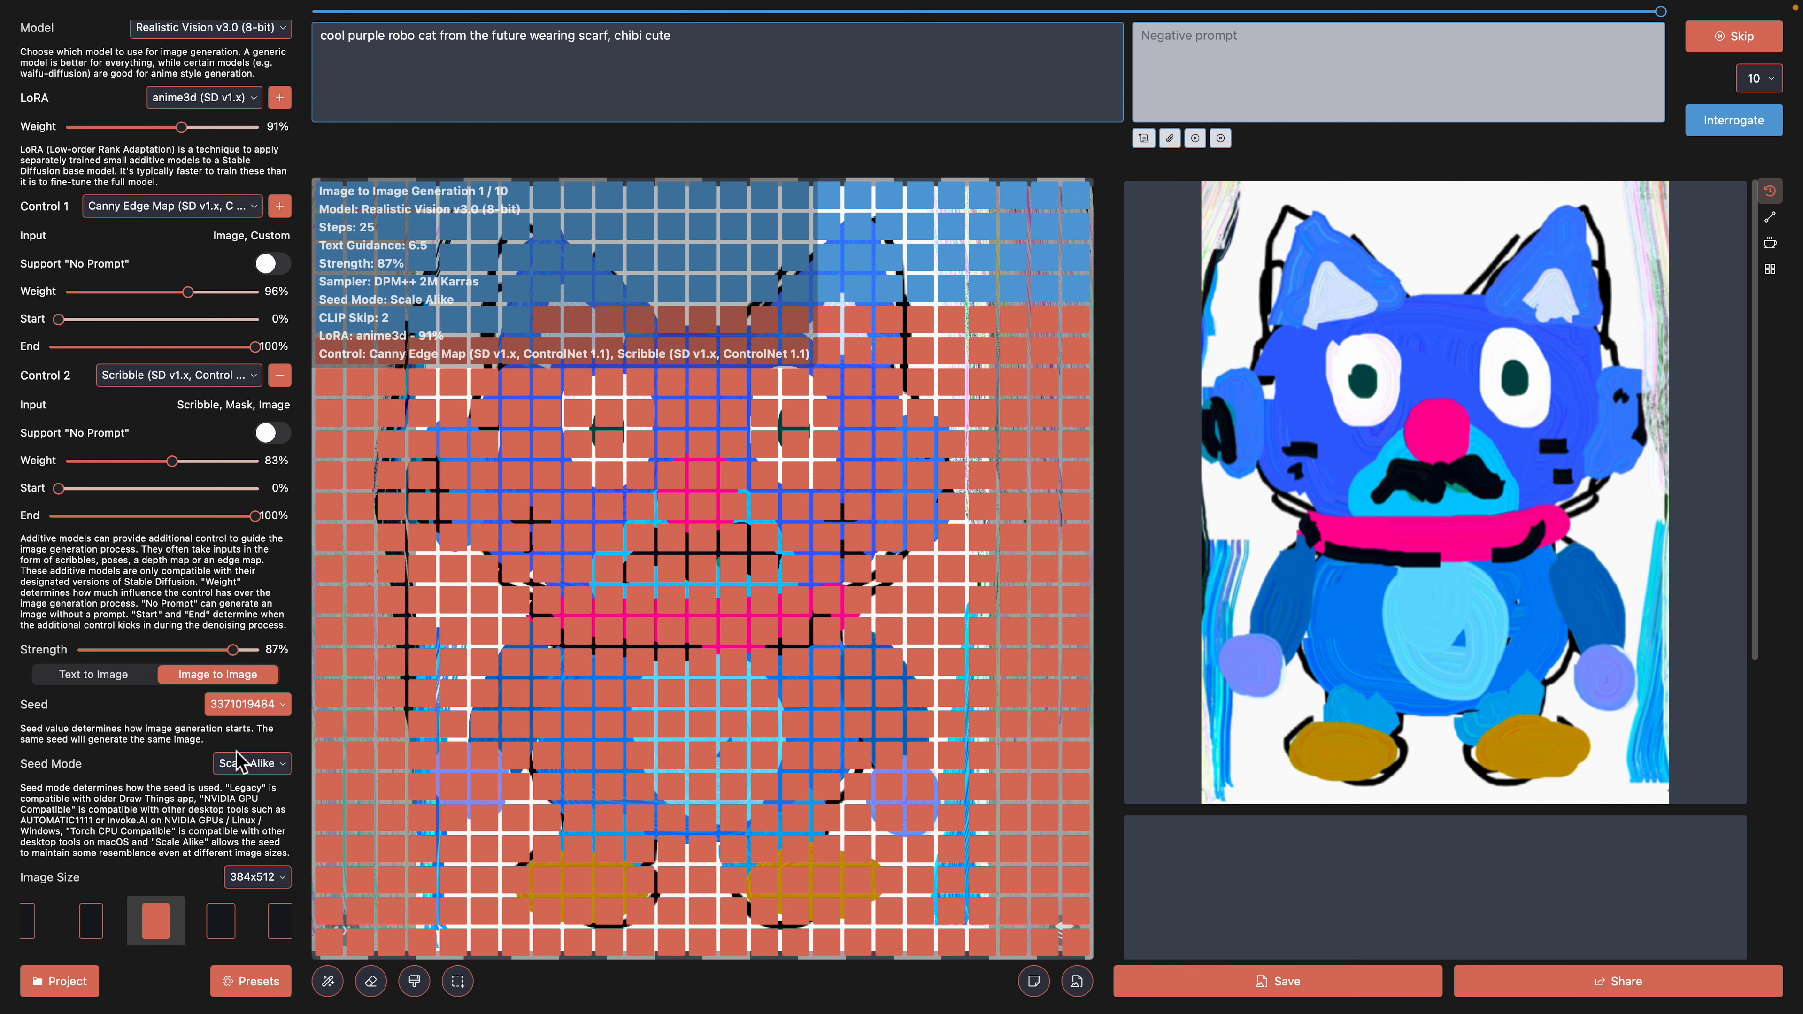
scroll(238, 763, down, 3)
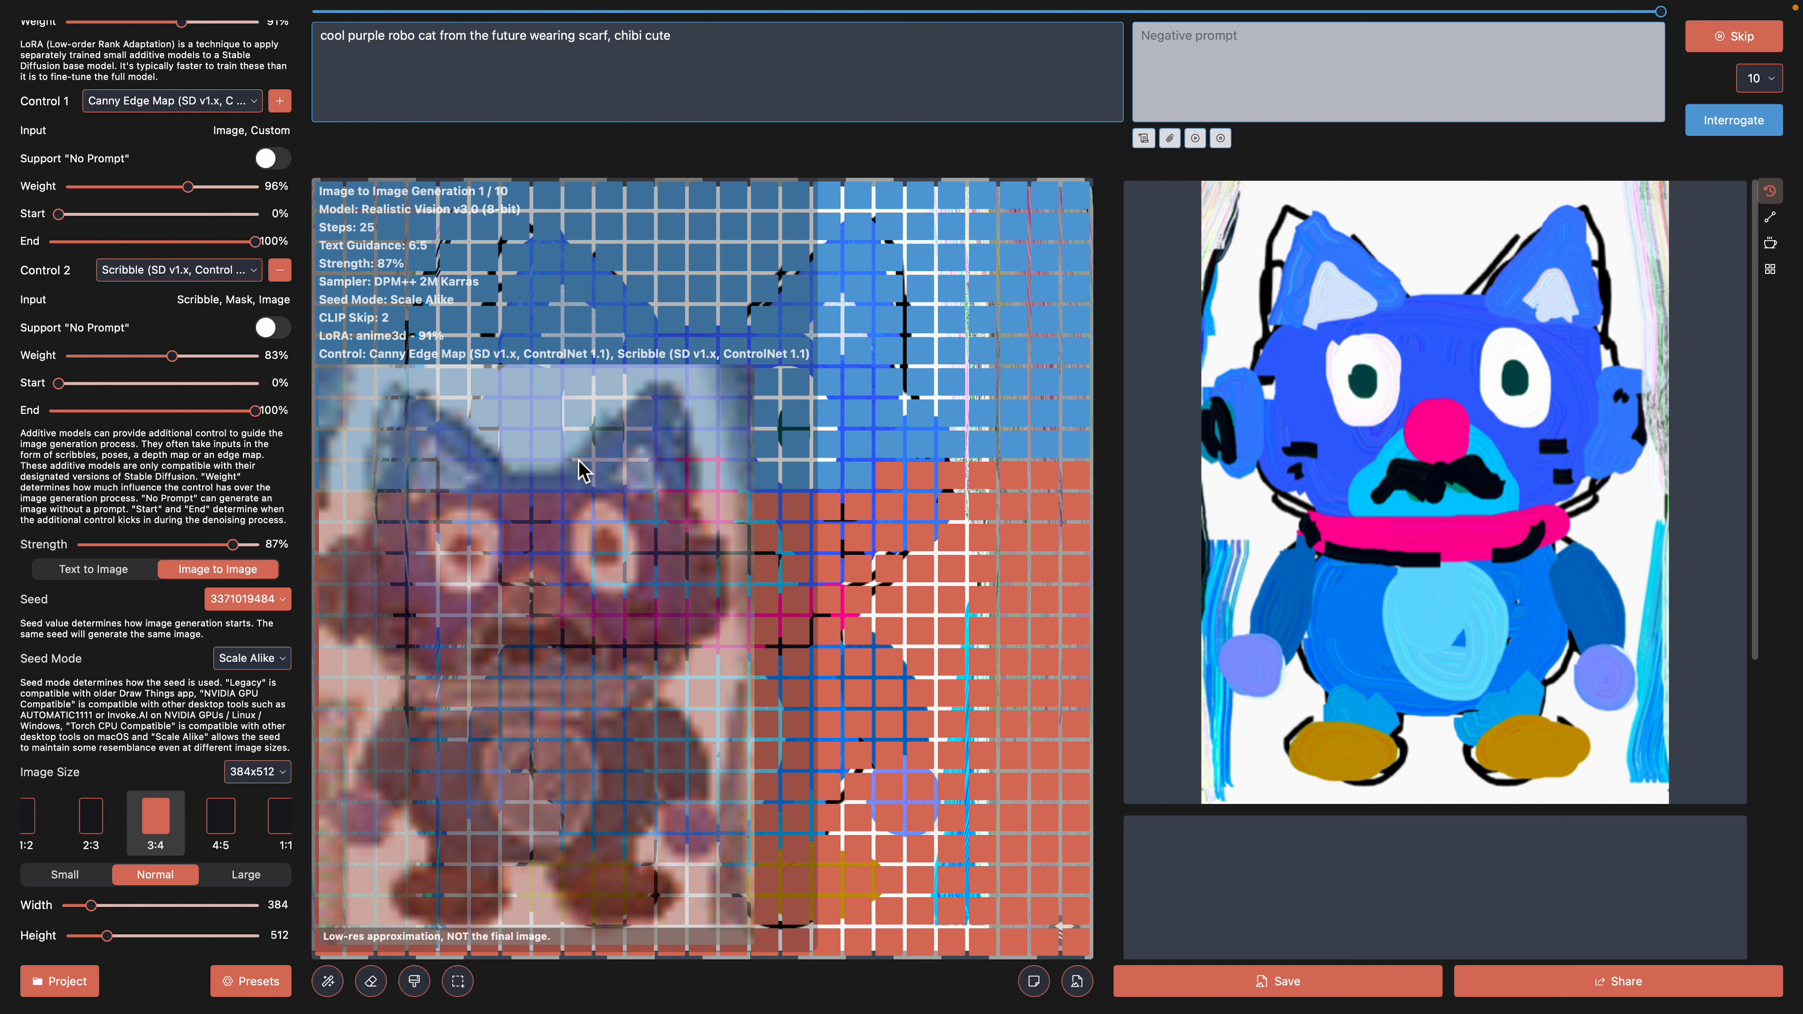
scroll(173, 159, up, 5)
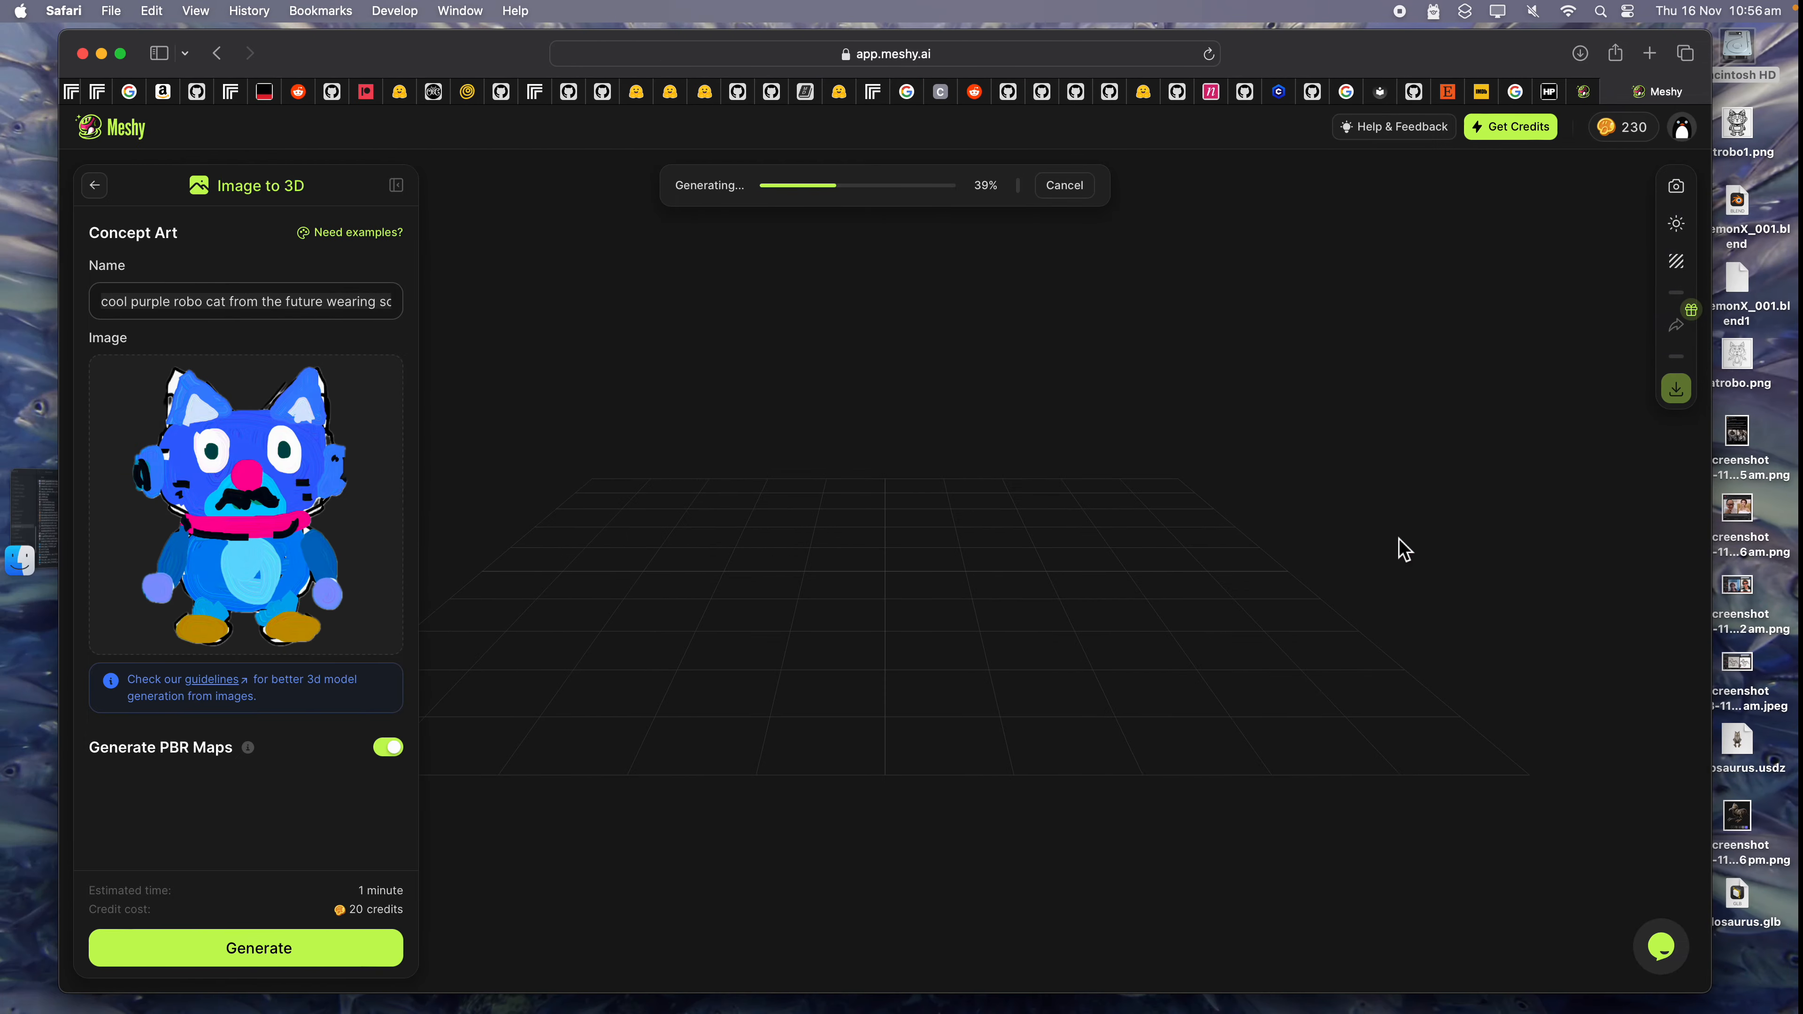
Examine the finished 3D robot cat in Meshy from several angles and up close.
drag(1018, 494, 1009, 486)
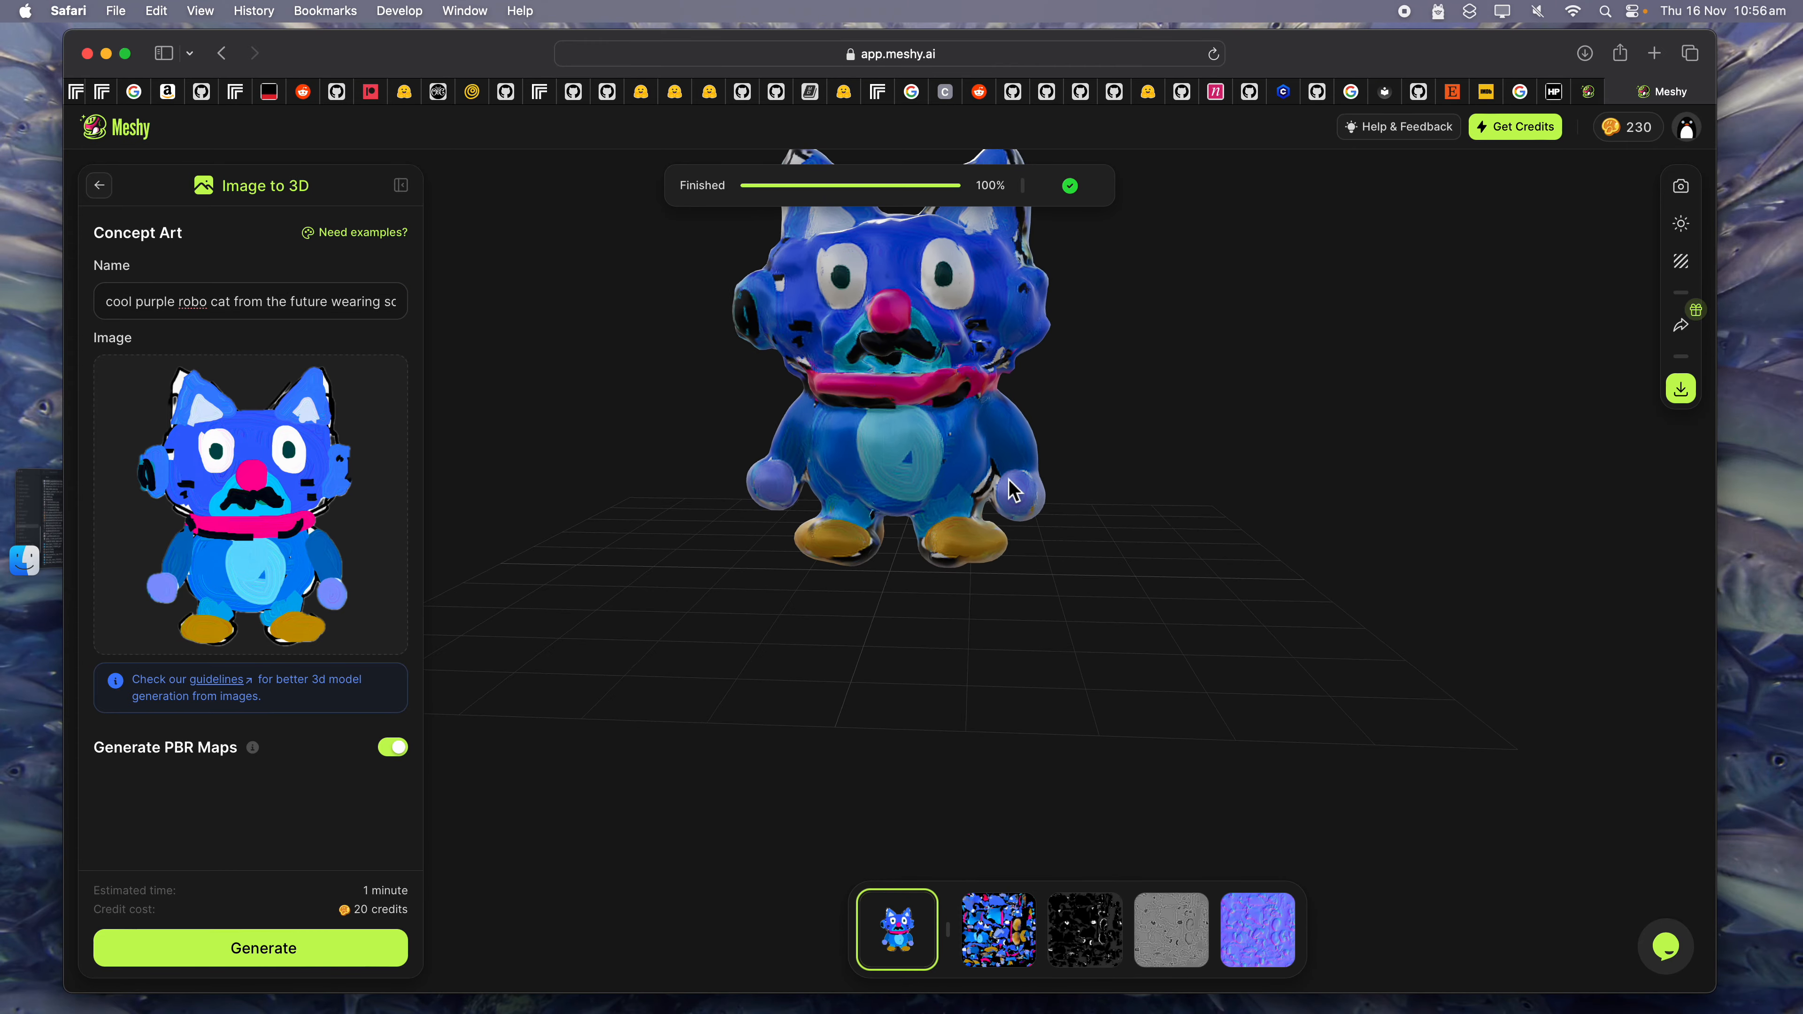
right_drag(1008, 486, 1079, 527)
scroll(1082, 527, up, 3)
drag(1082, 527, 1365, 522)
drag(1015, 500, 1378, 506)
drag(838, 510, 1038, 516)
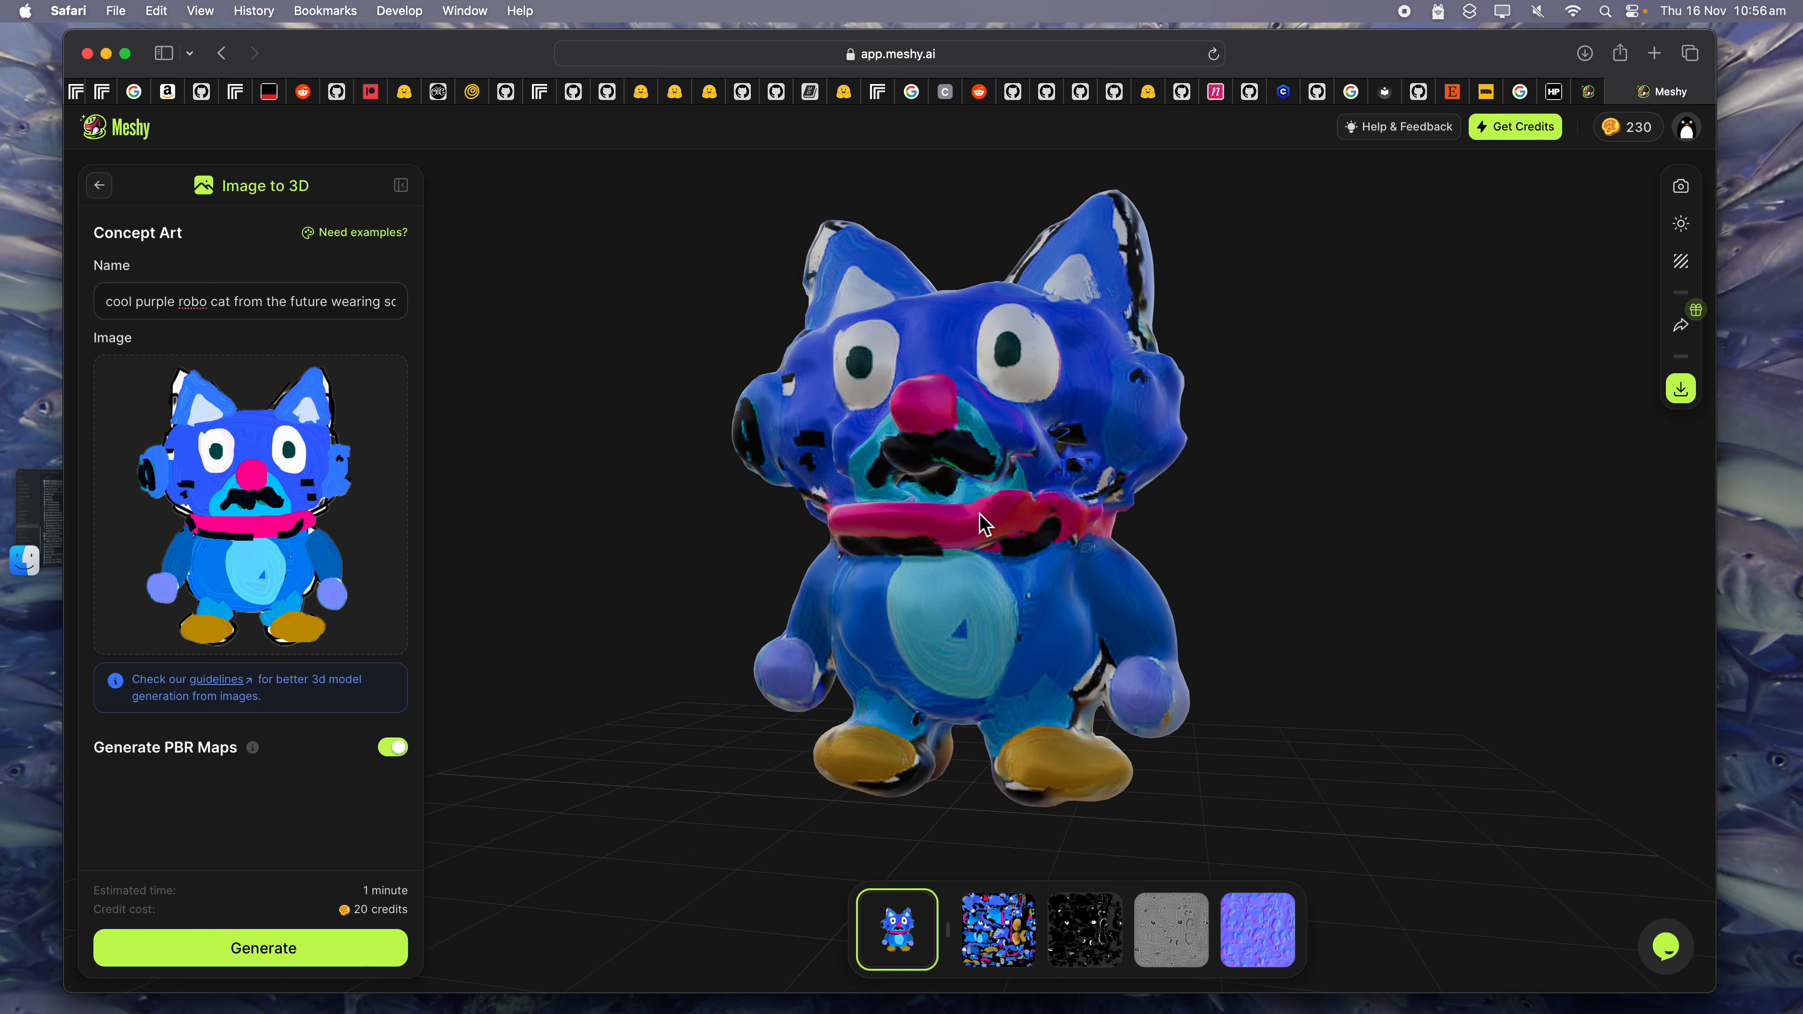
scroll(979, 516, up, 3)
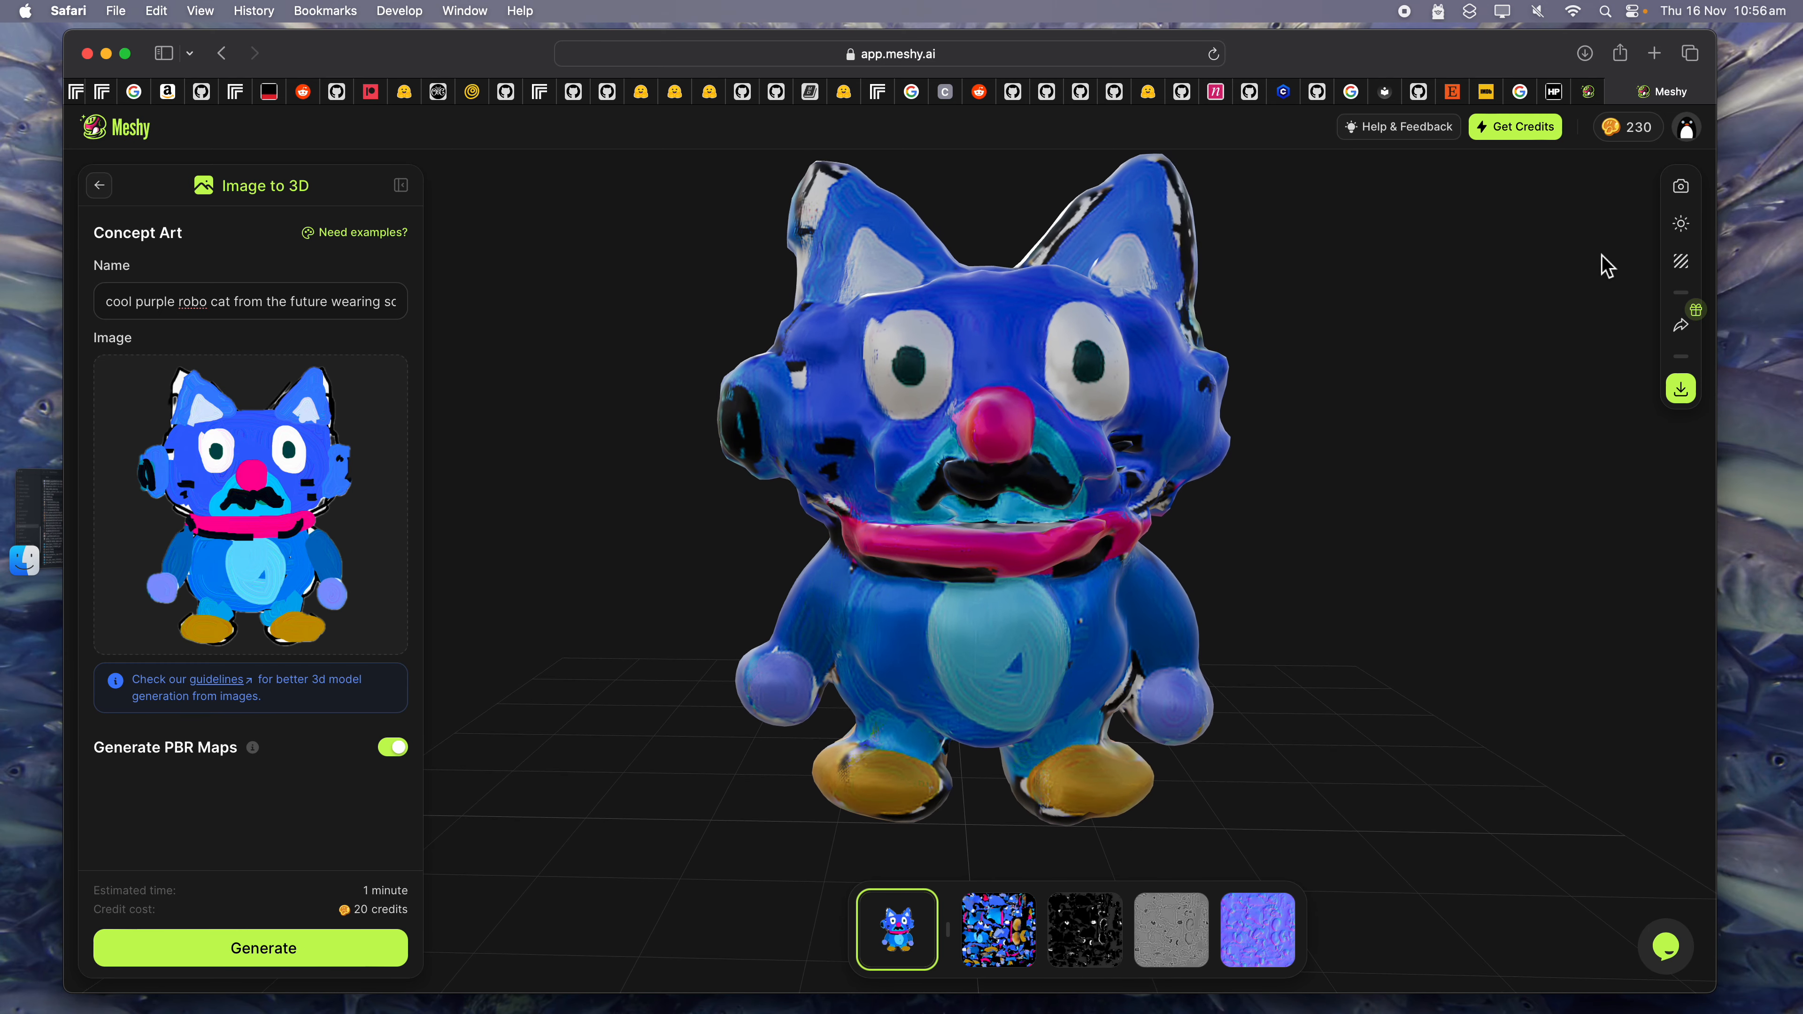
Download the robot cat model as GLB assets.
click(1688, 396)
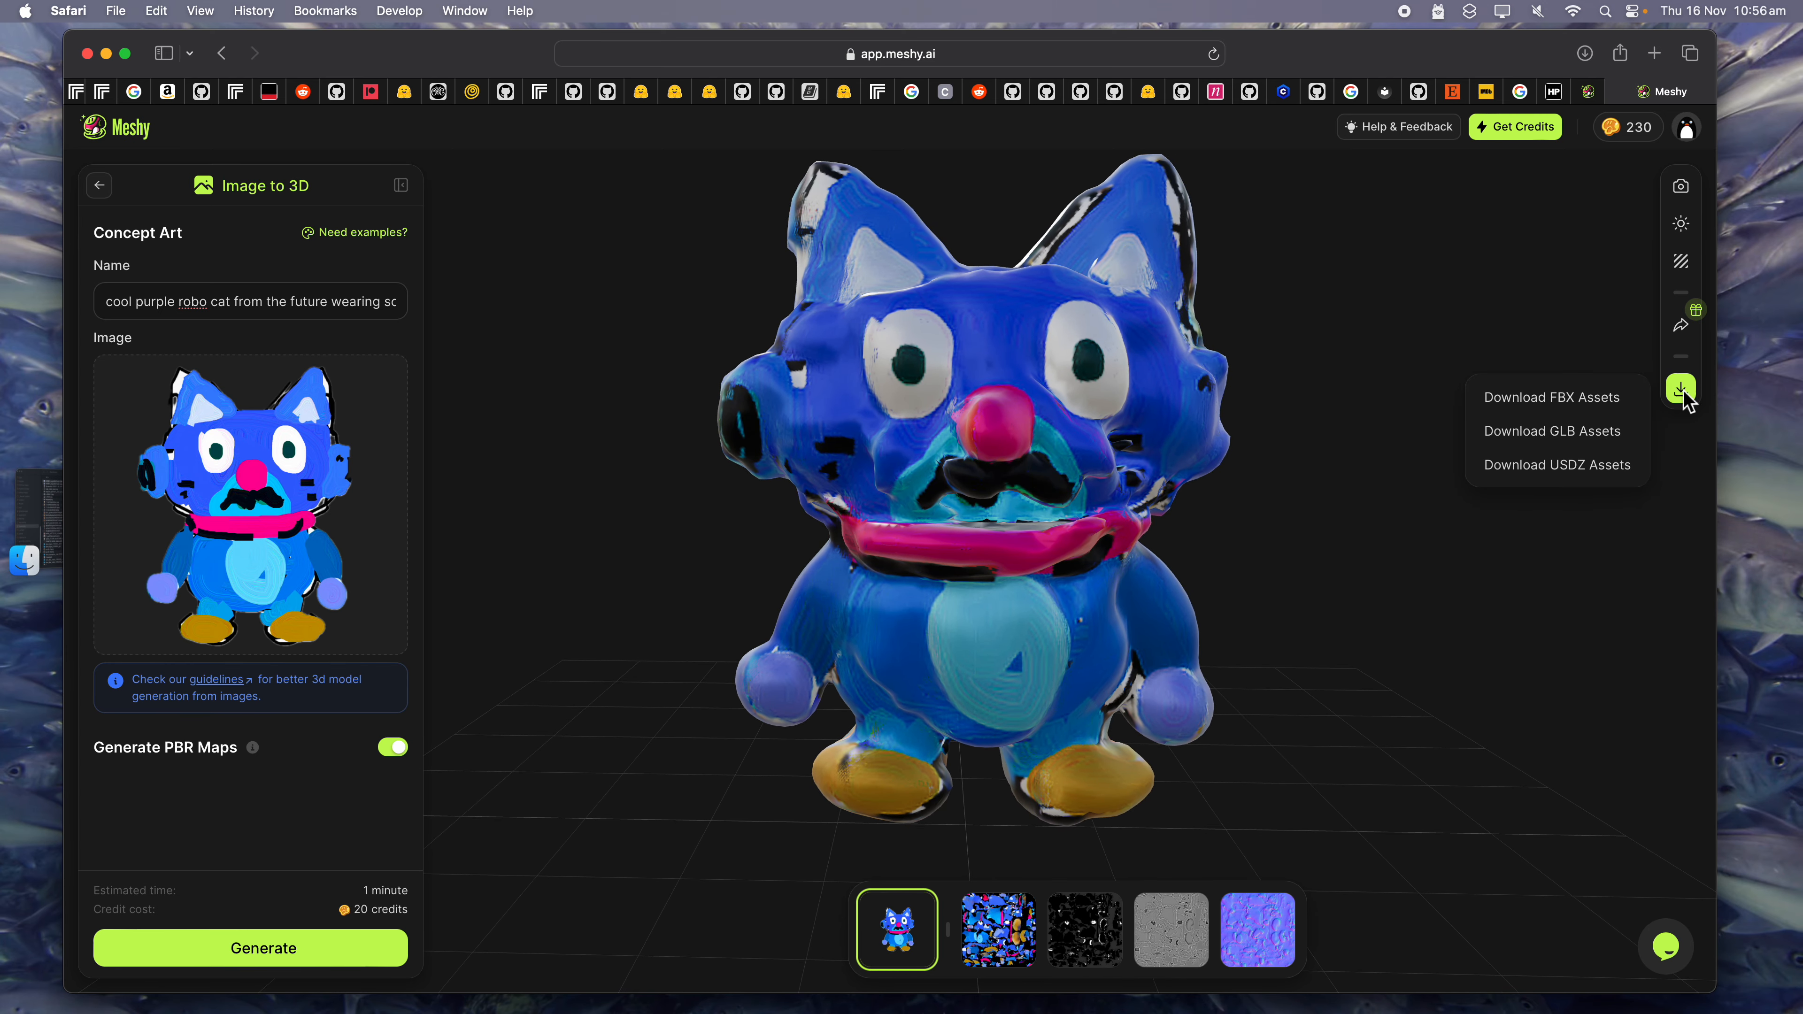
click(1581, 435)
drag(1106, 410, 1094, 406)
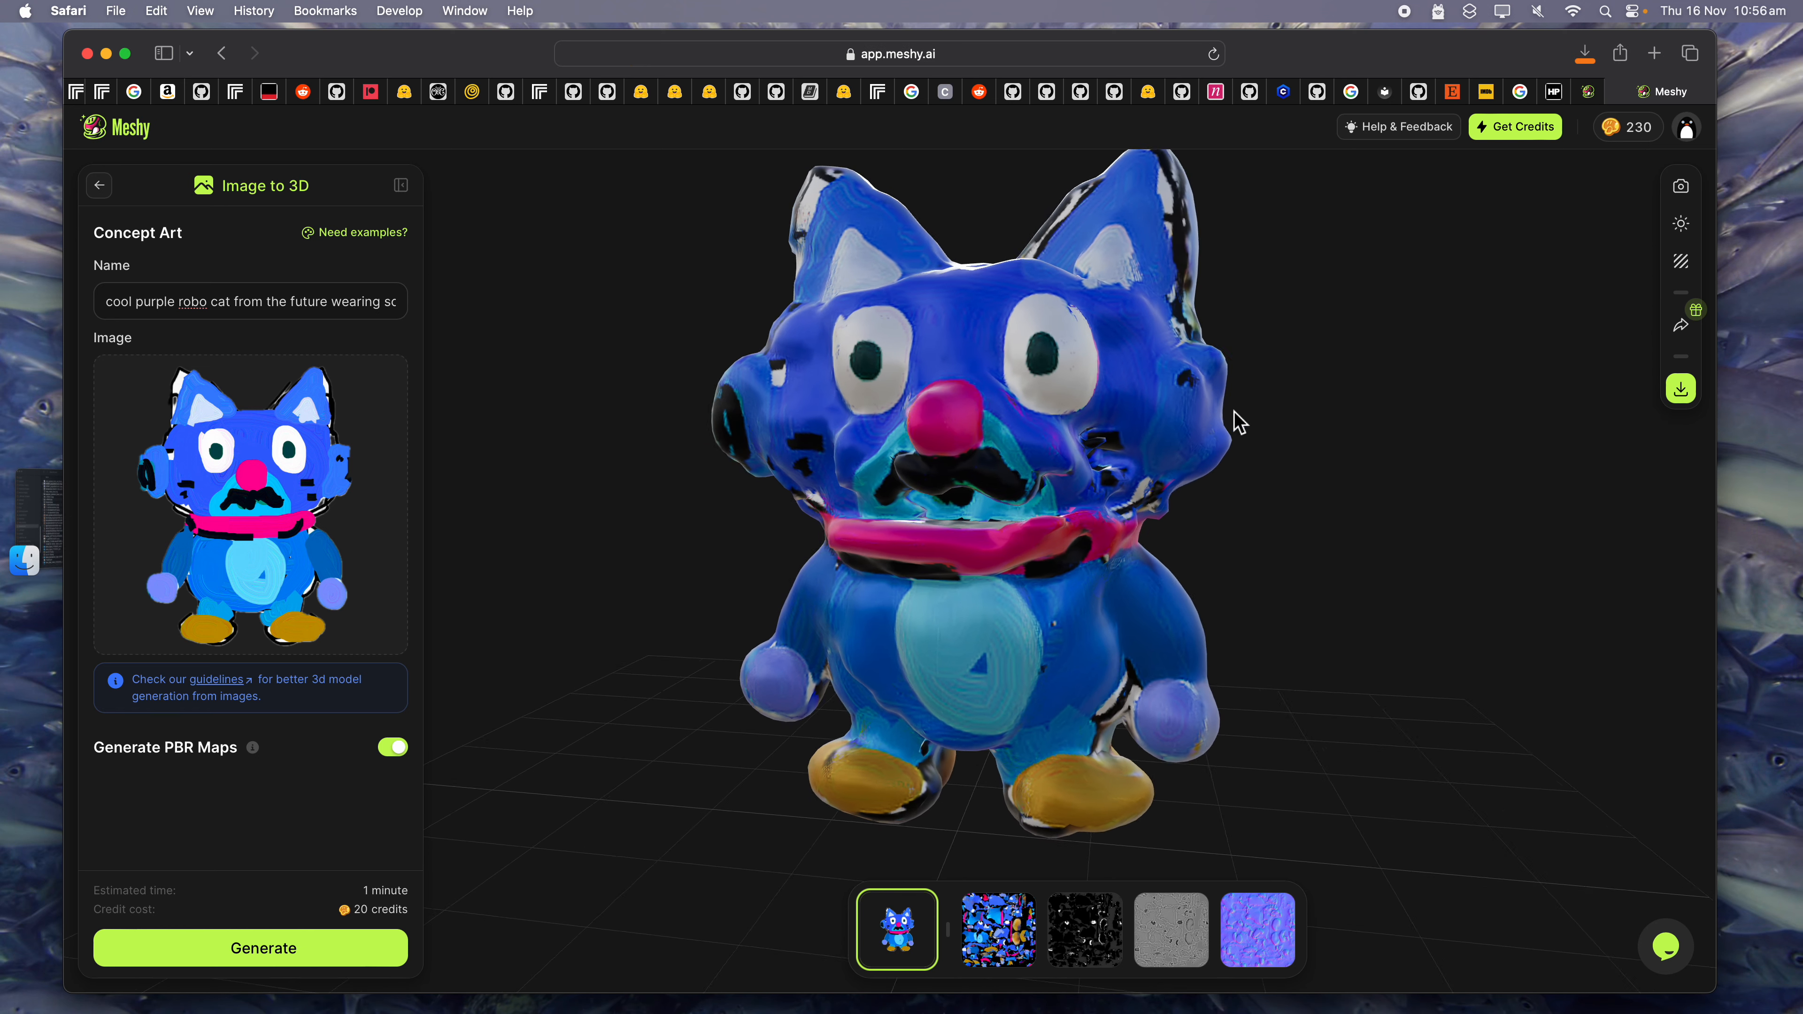
click(1679, 390)
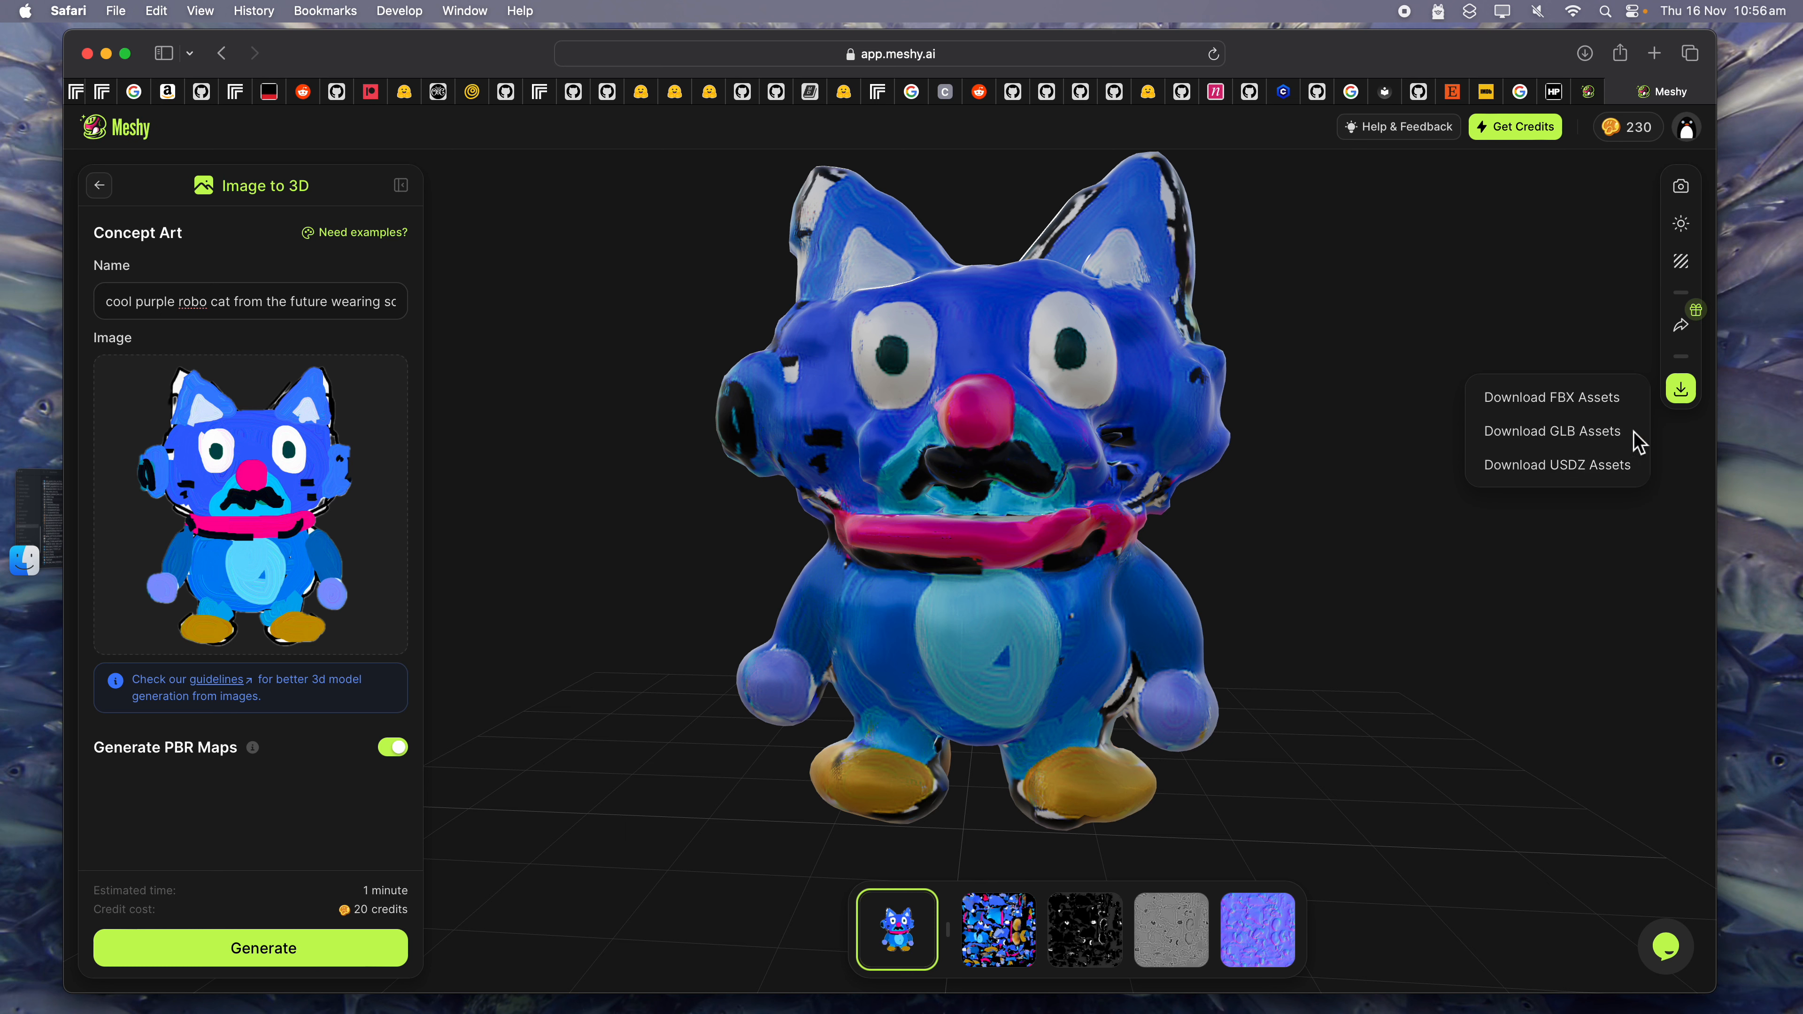
click(1399, 247)
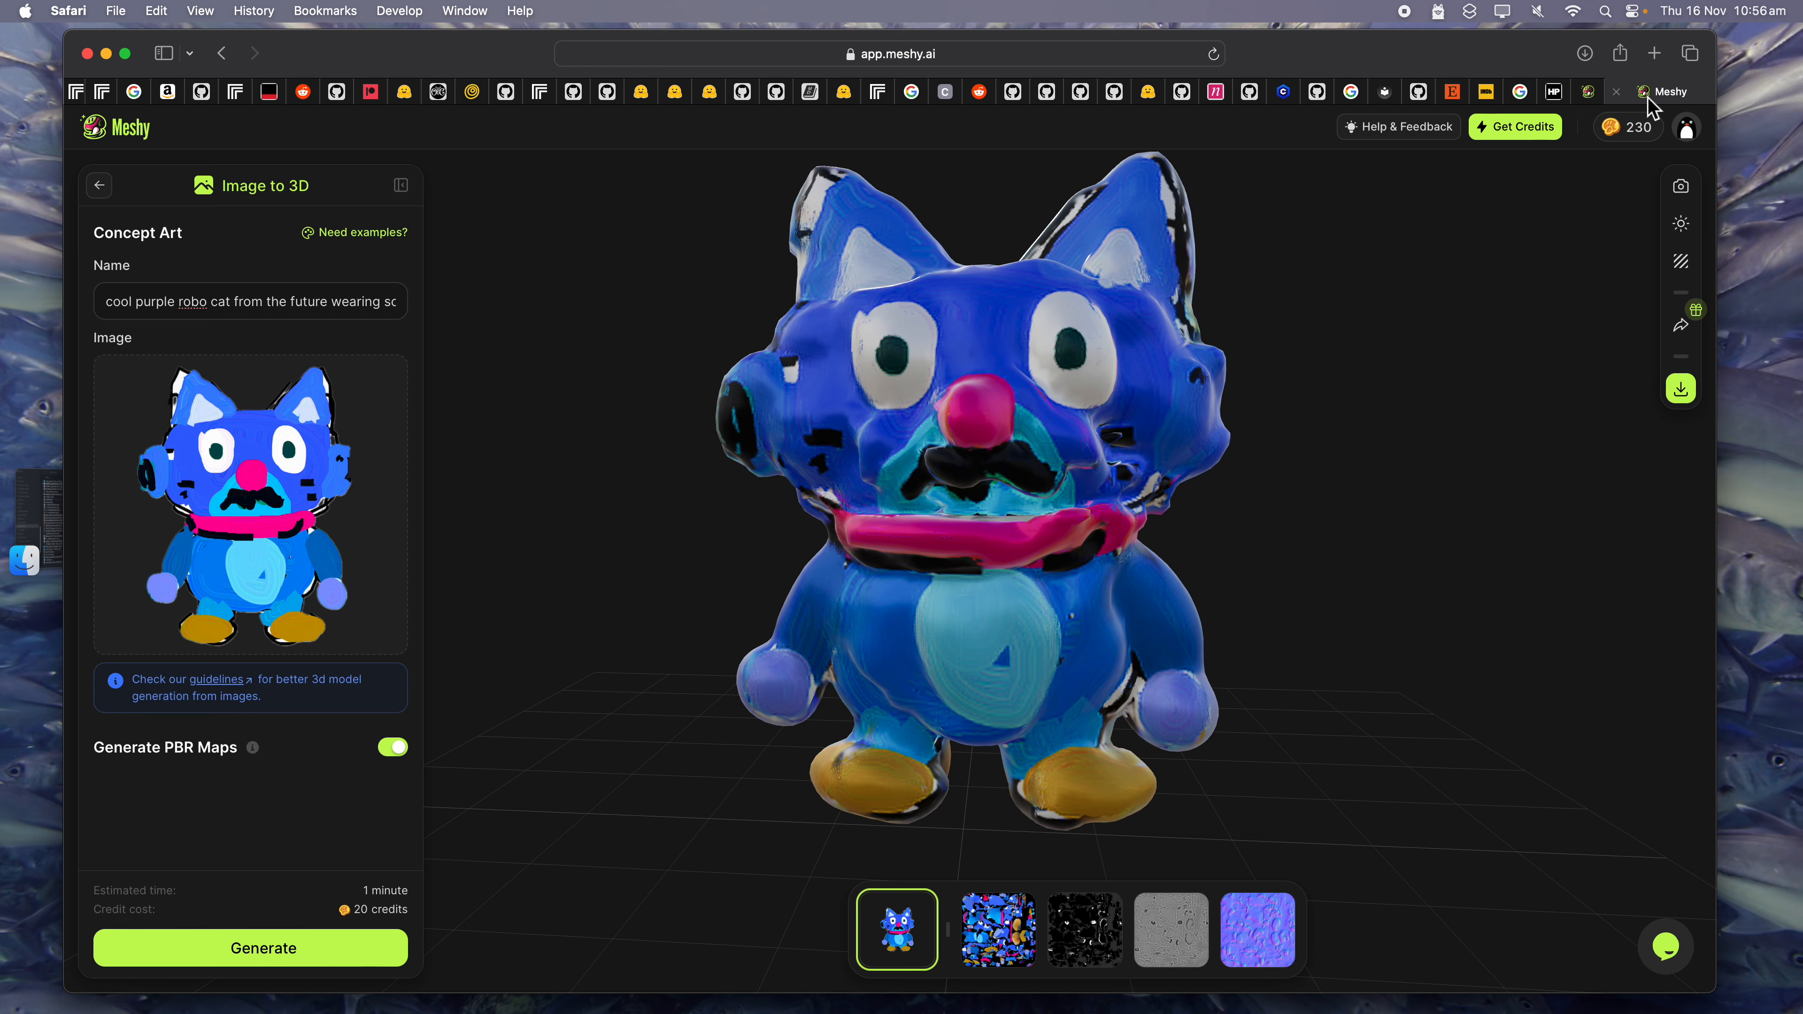
Close the Meshy tabs, switch to Blender and save the robot cat line-drawing file.
key(super+w)
key(super+w)
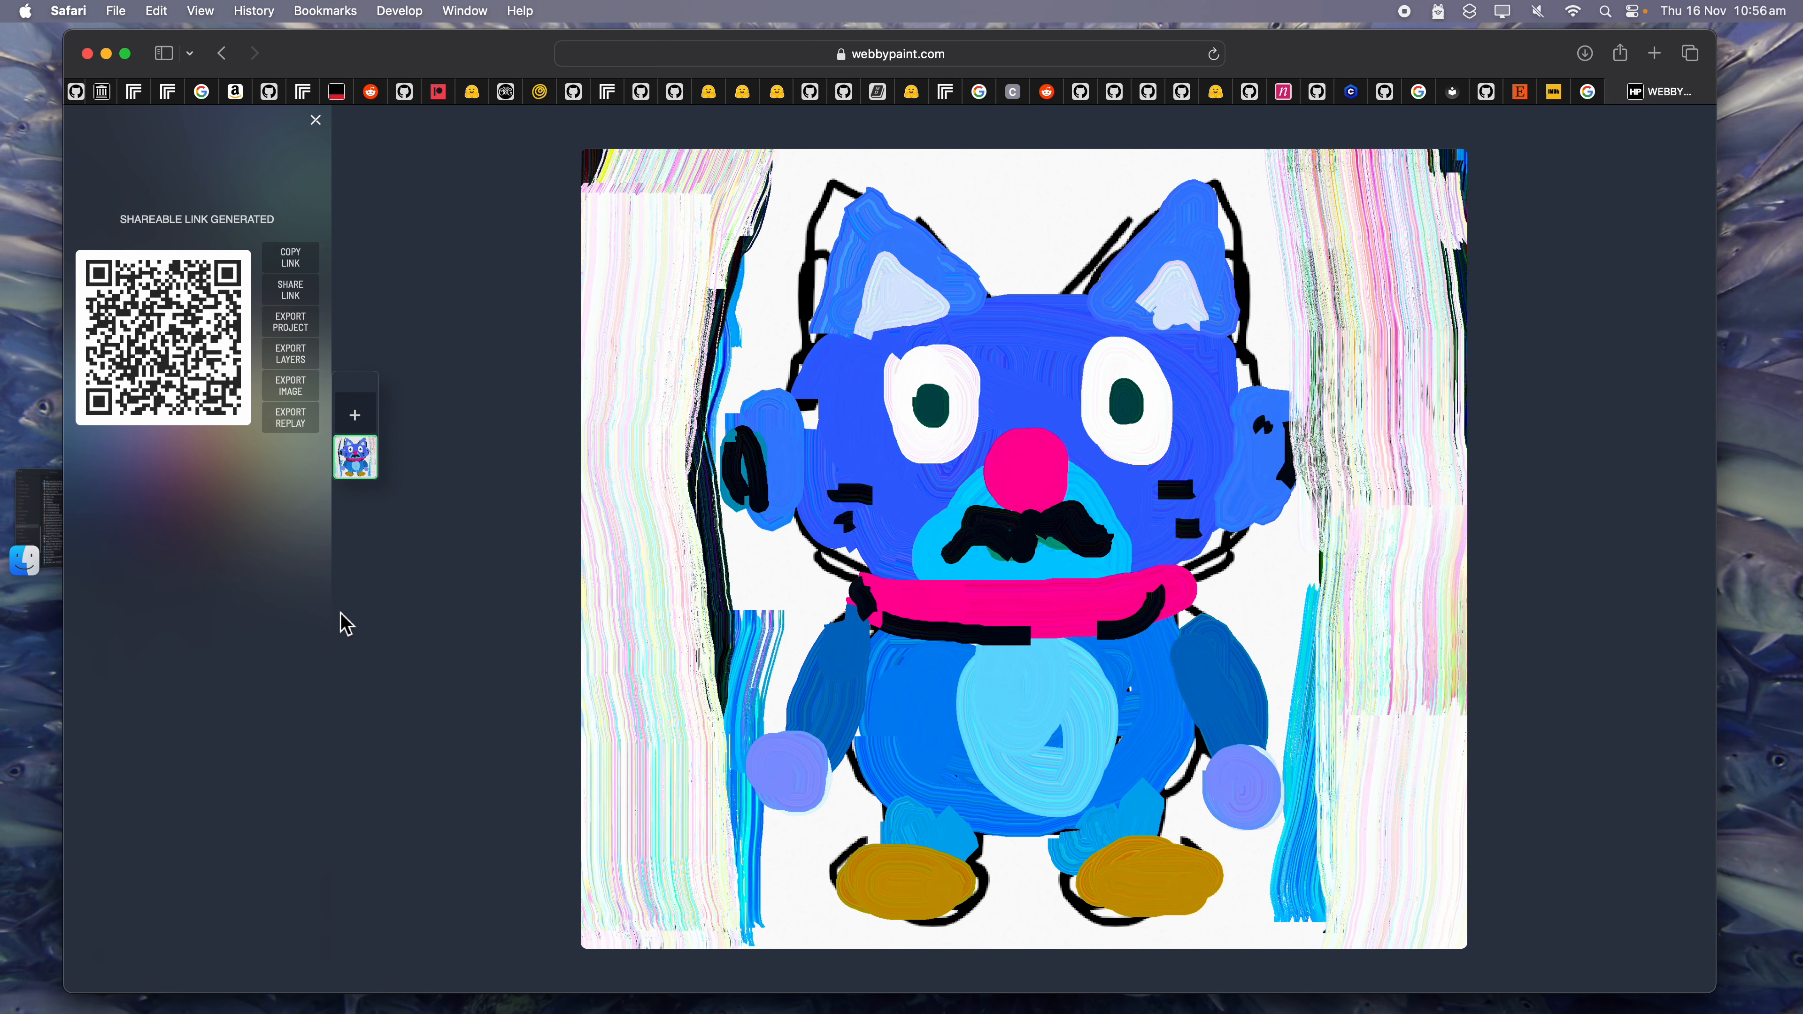
mouse_move(1164, 1009)
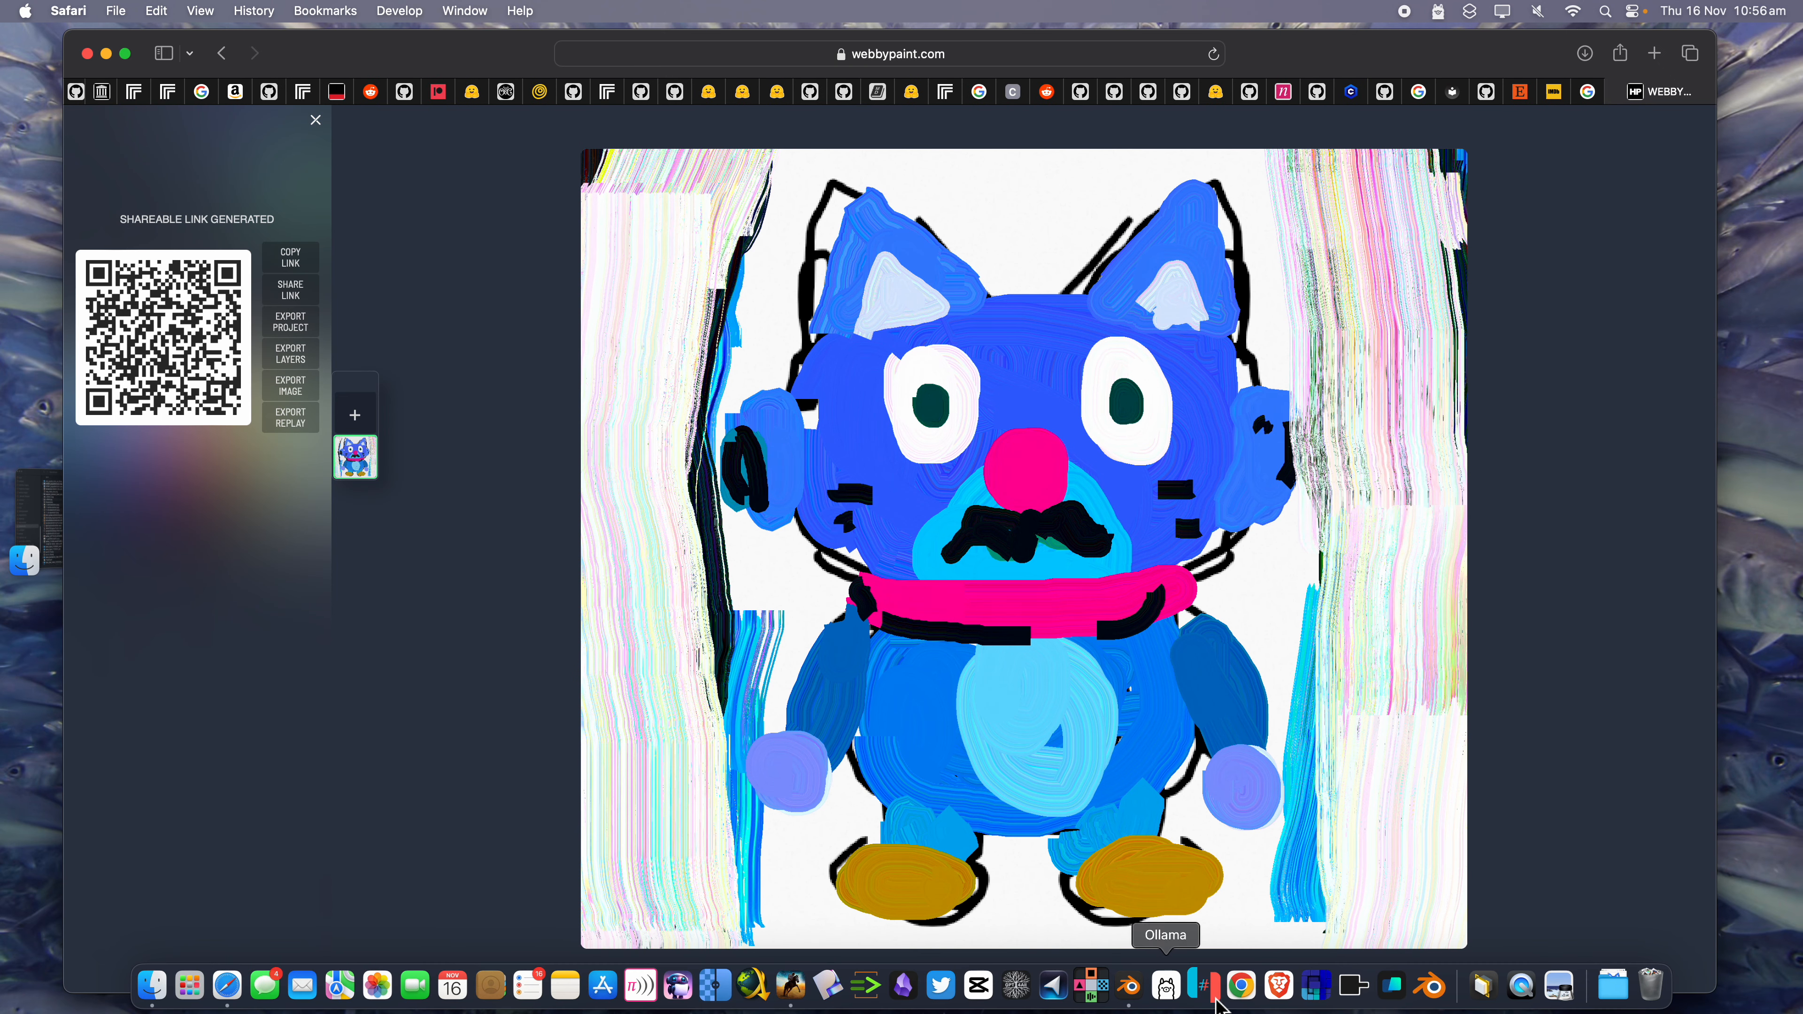
click(1135, 988)
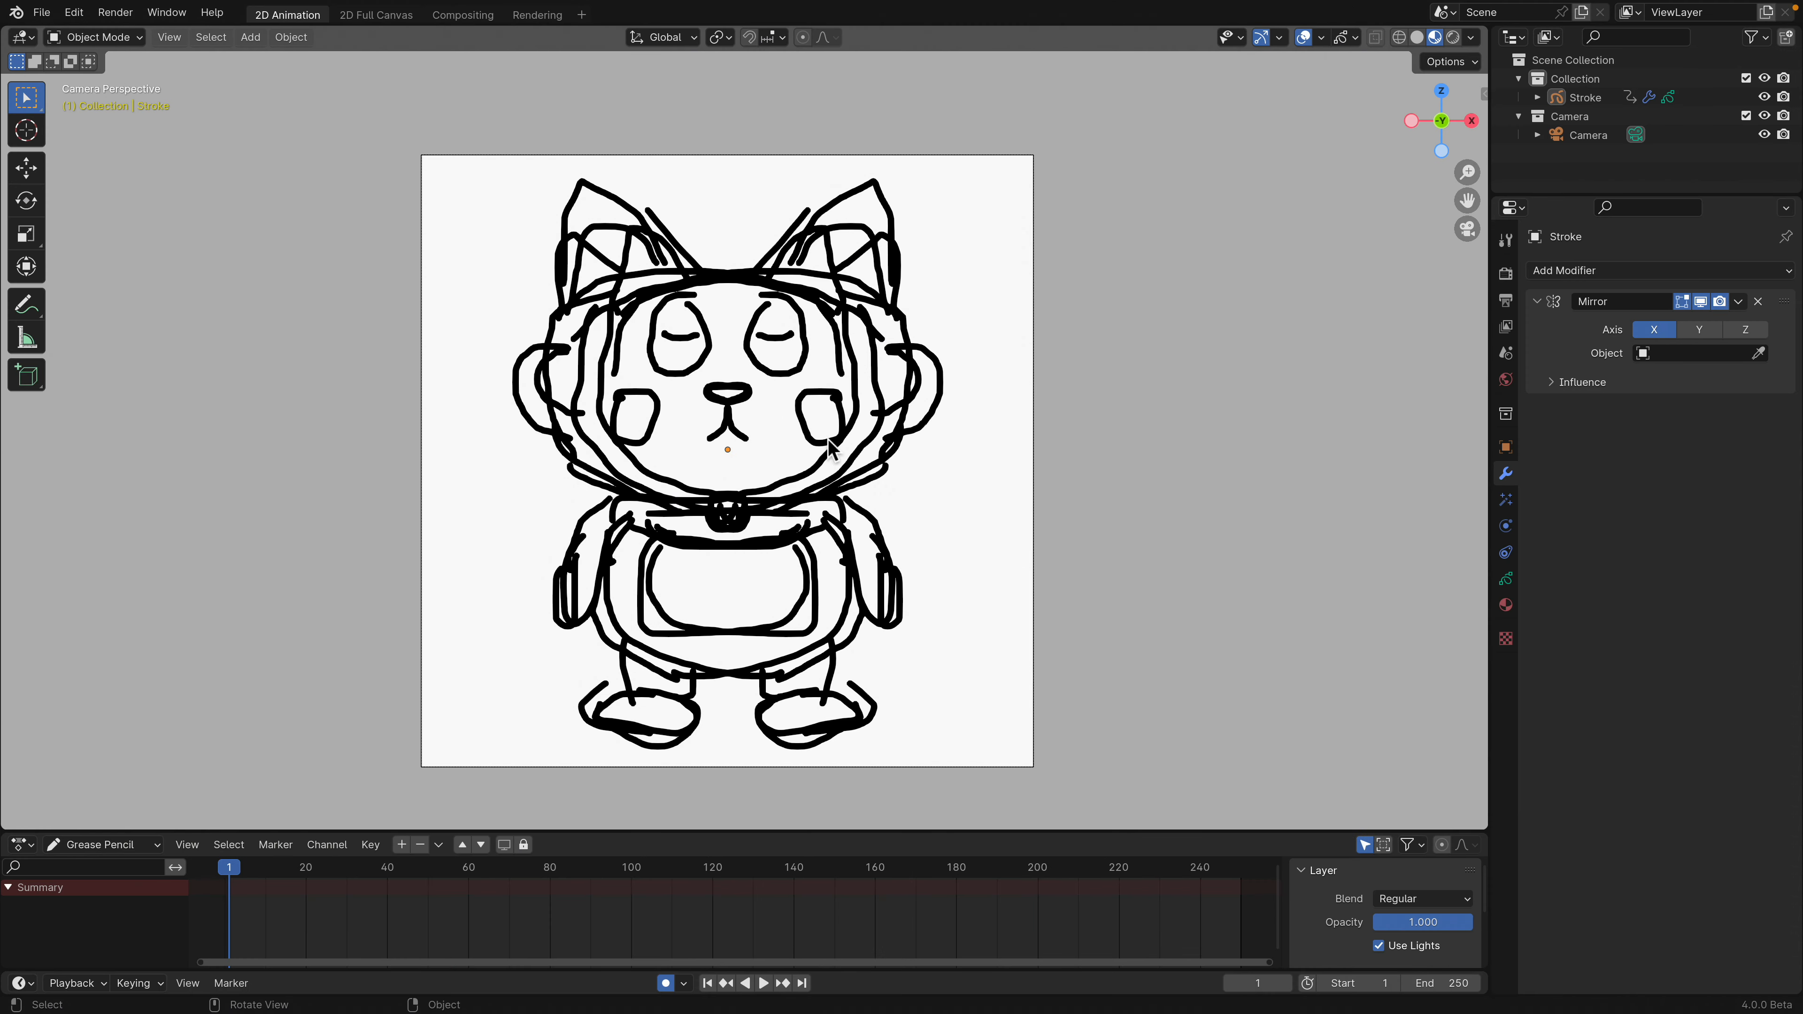
click(43, 12)
click(69, 134)
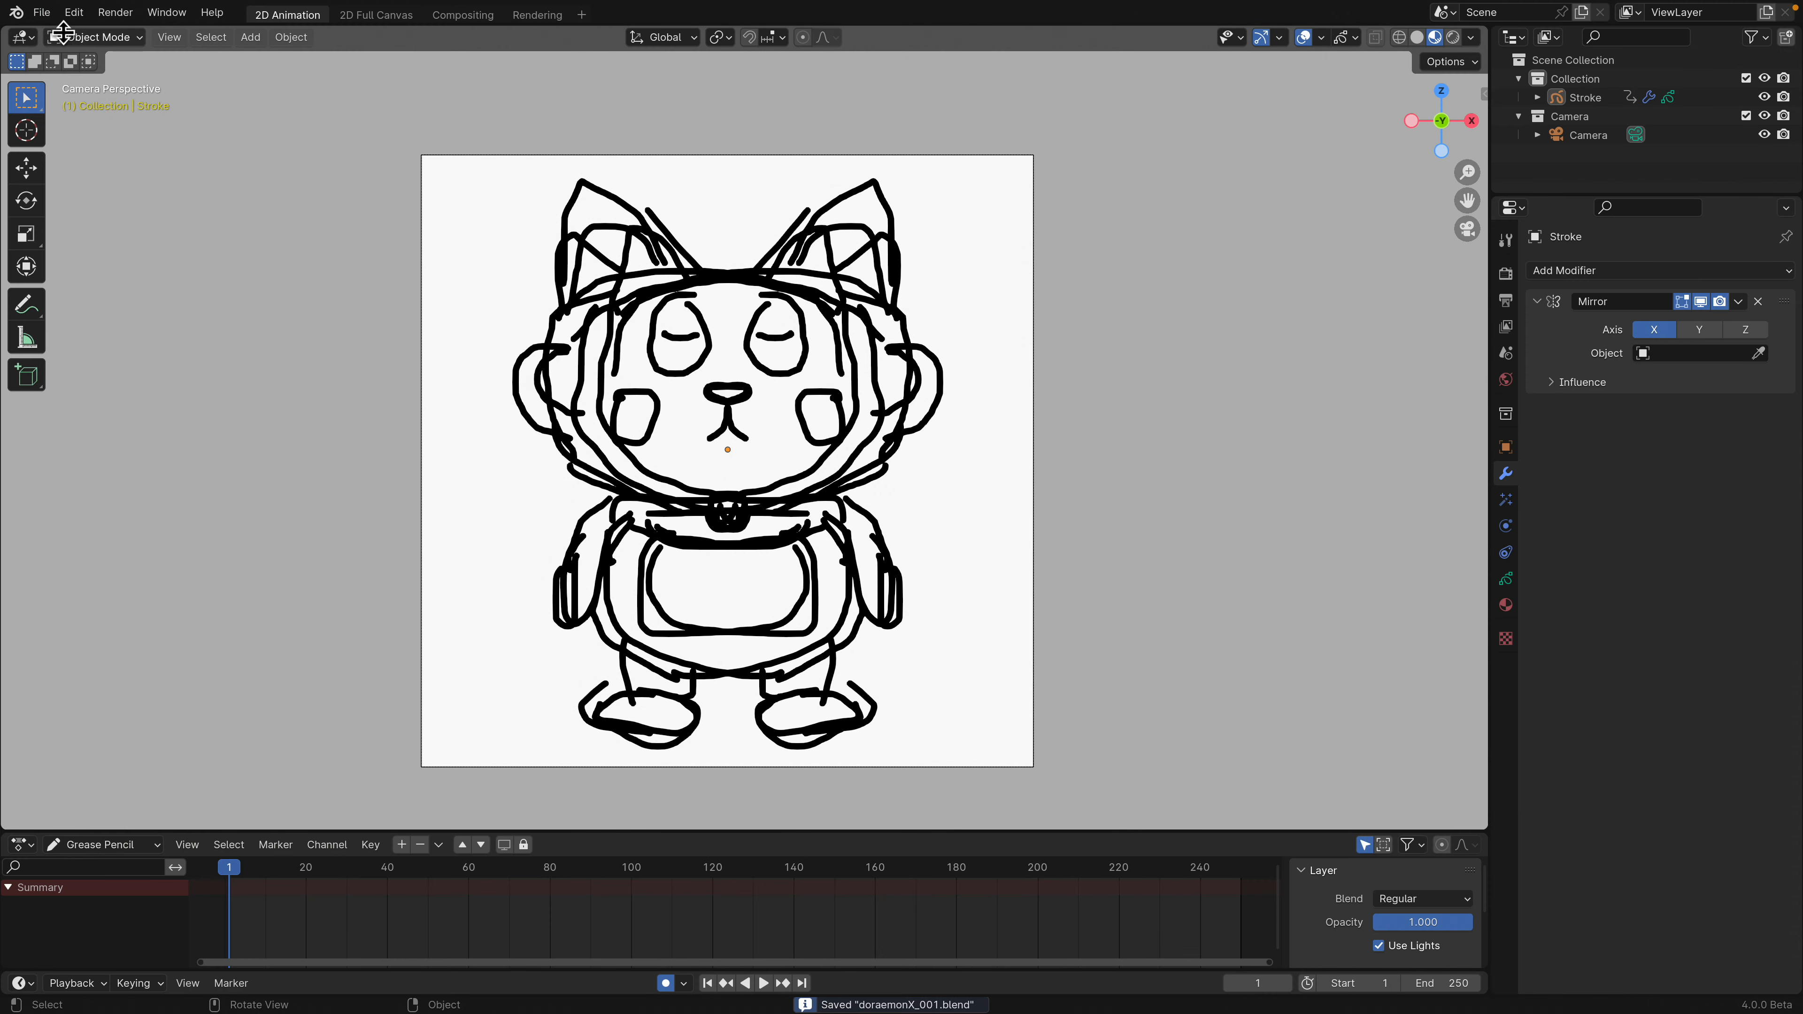
Start a new general 3D scene and delete the default cube, camera and light.
click(51, 14)
mouse_move(64, 33)
click(263, 39)
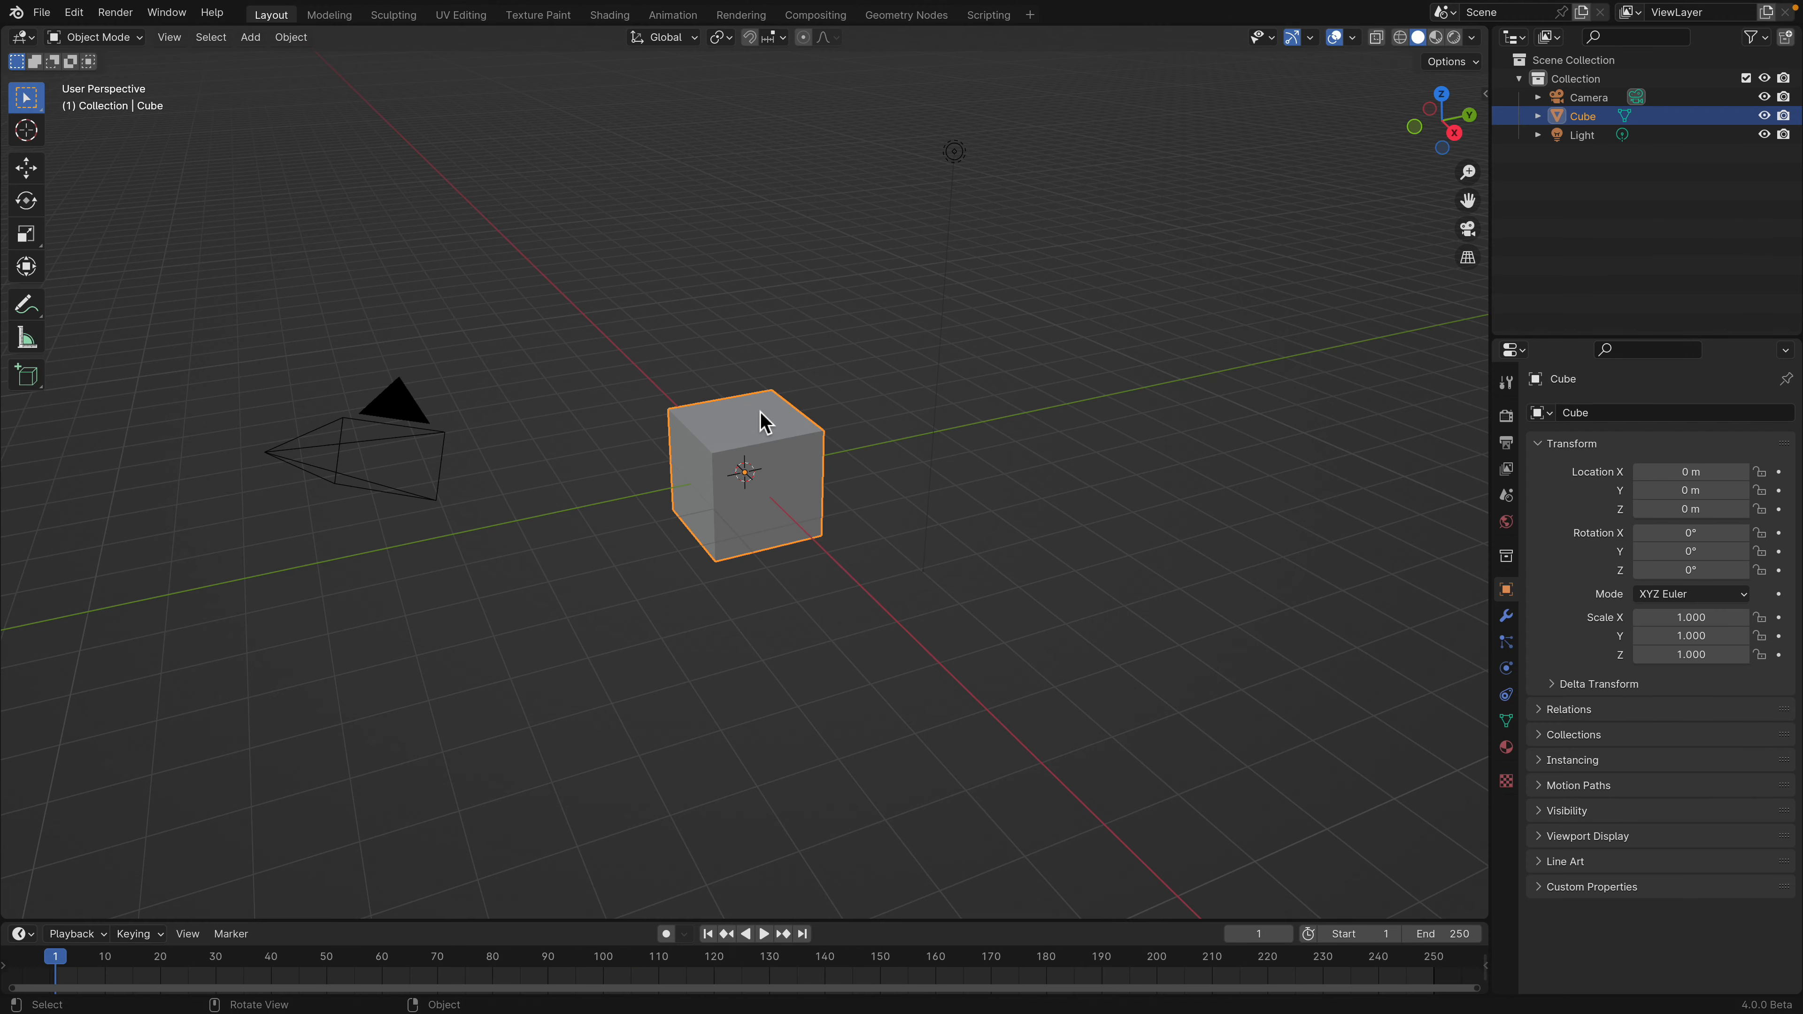
key(x)
click(759, 413)
Import the downloaded robot cat as glTF 2.0 and select its mesh in the front view.
click(41, 13)
mouse_move(109, 279)
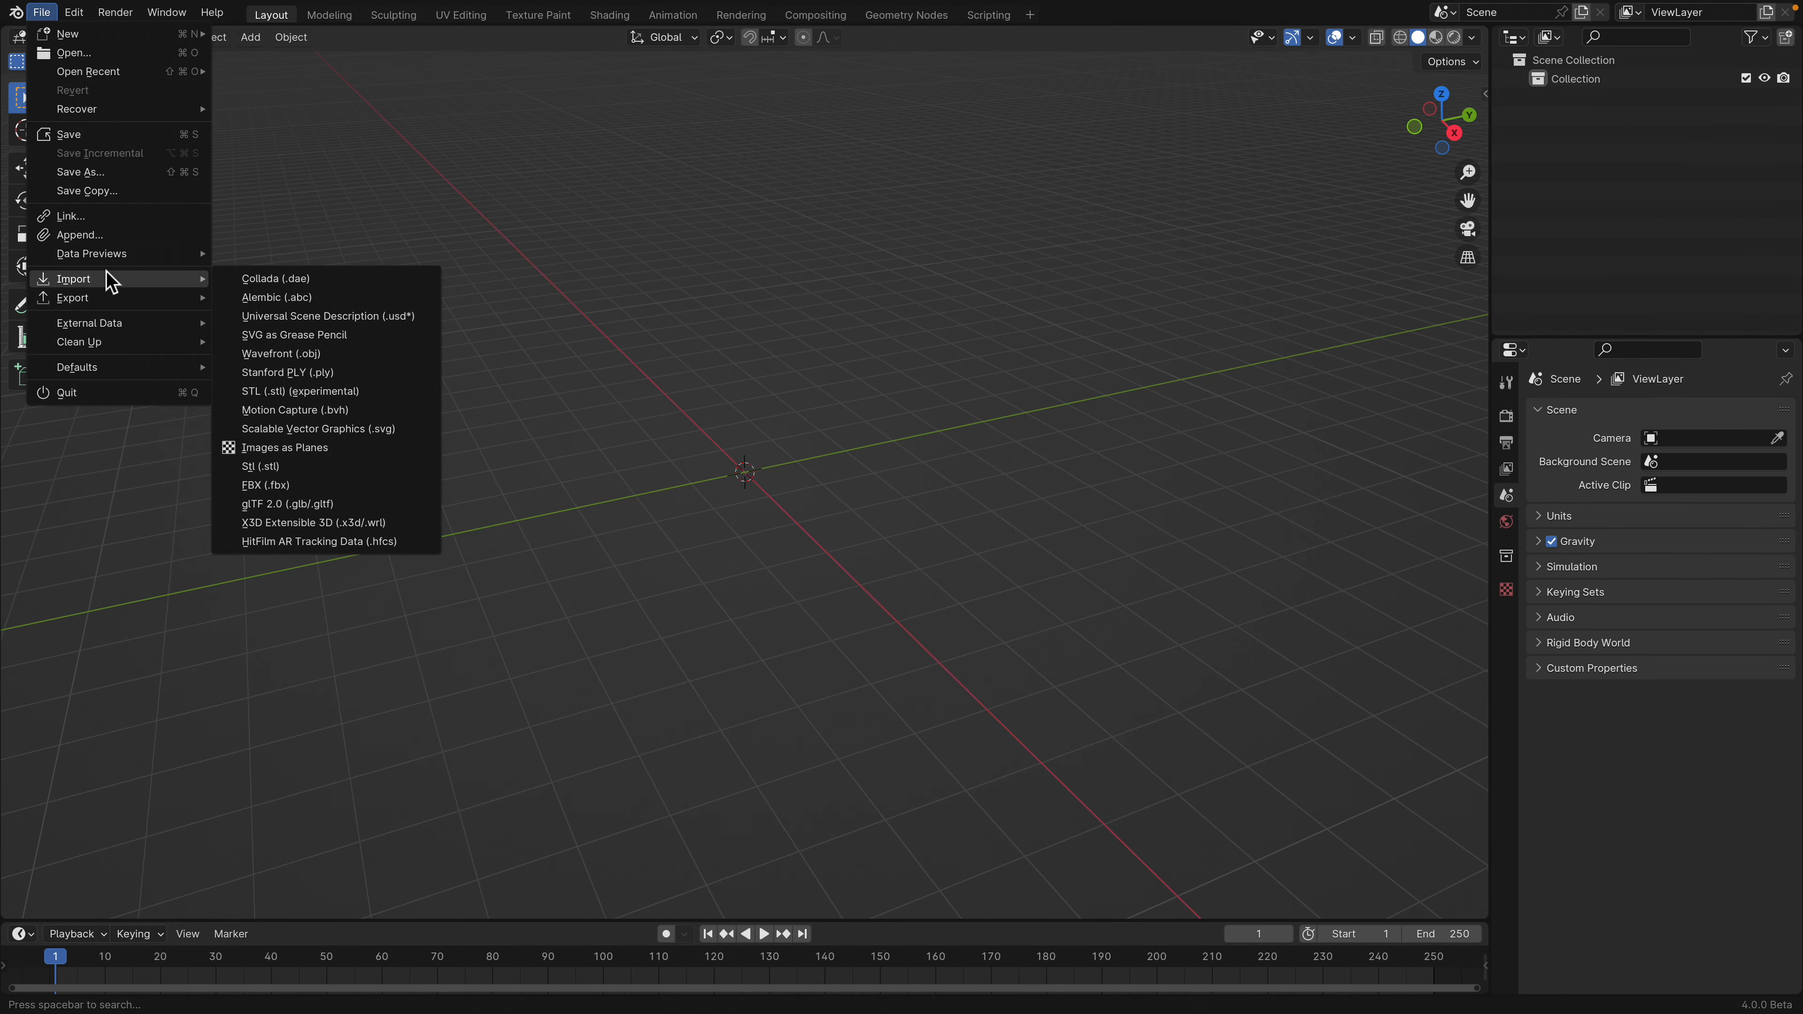
click(354, 504)
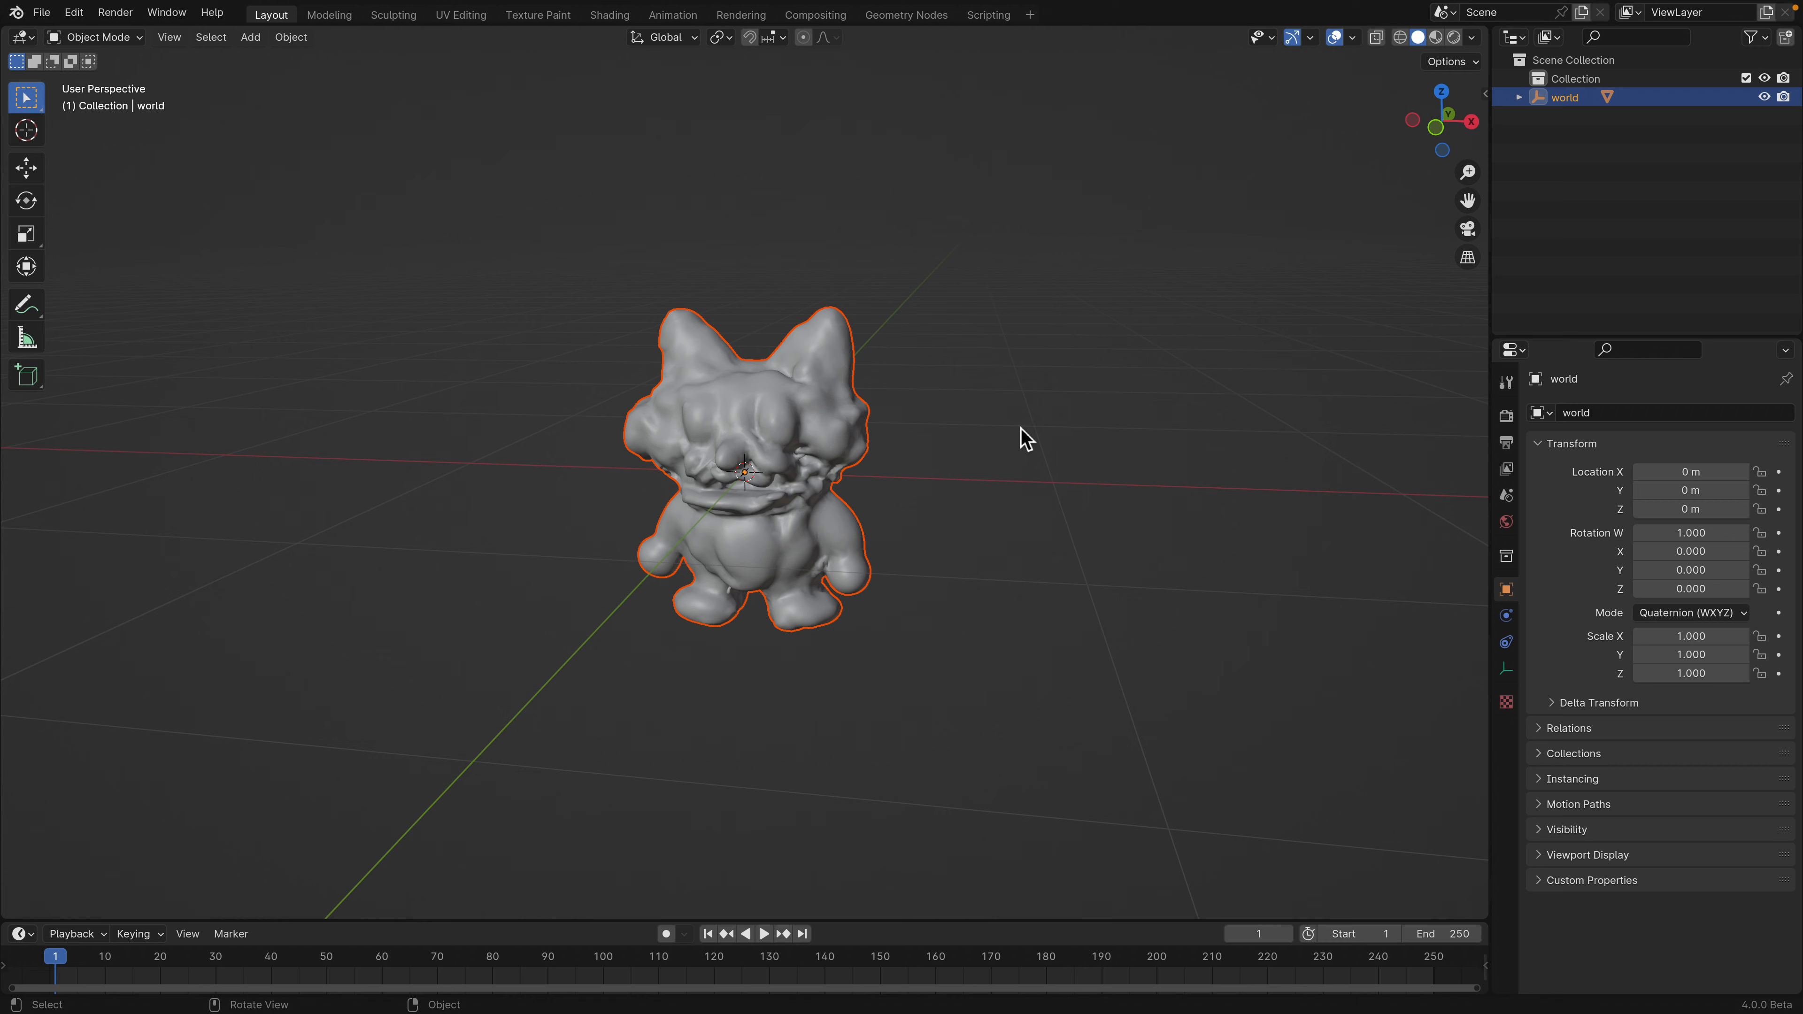
scroll(1147, 391, up, 3)
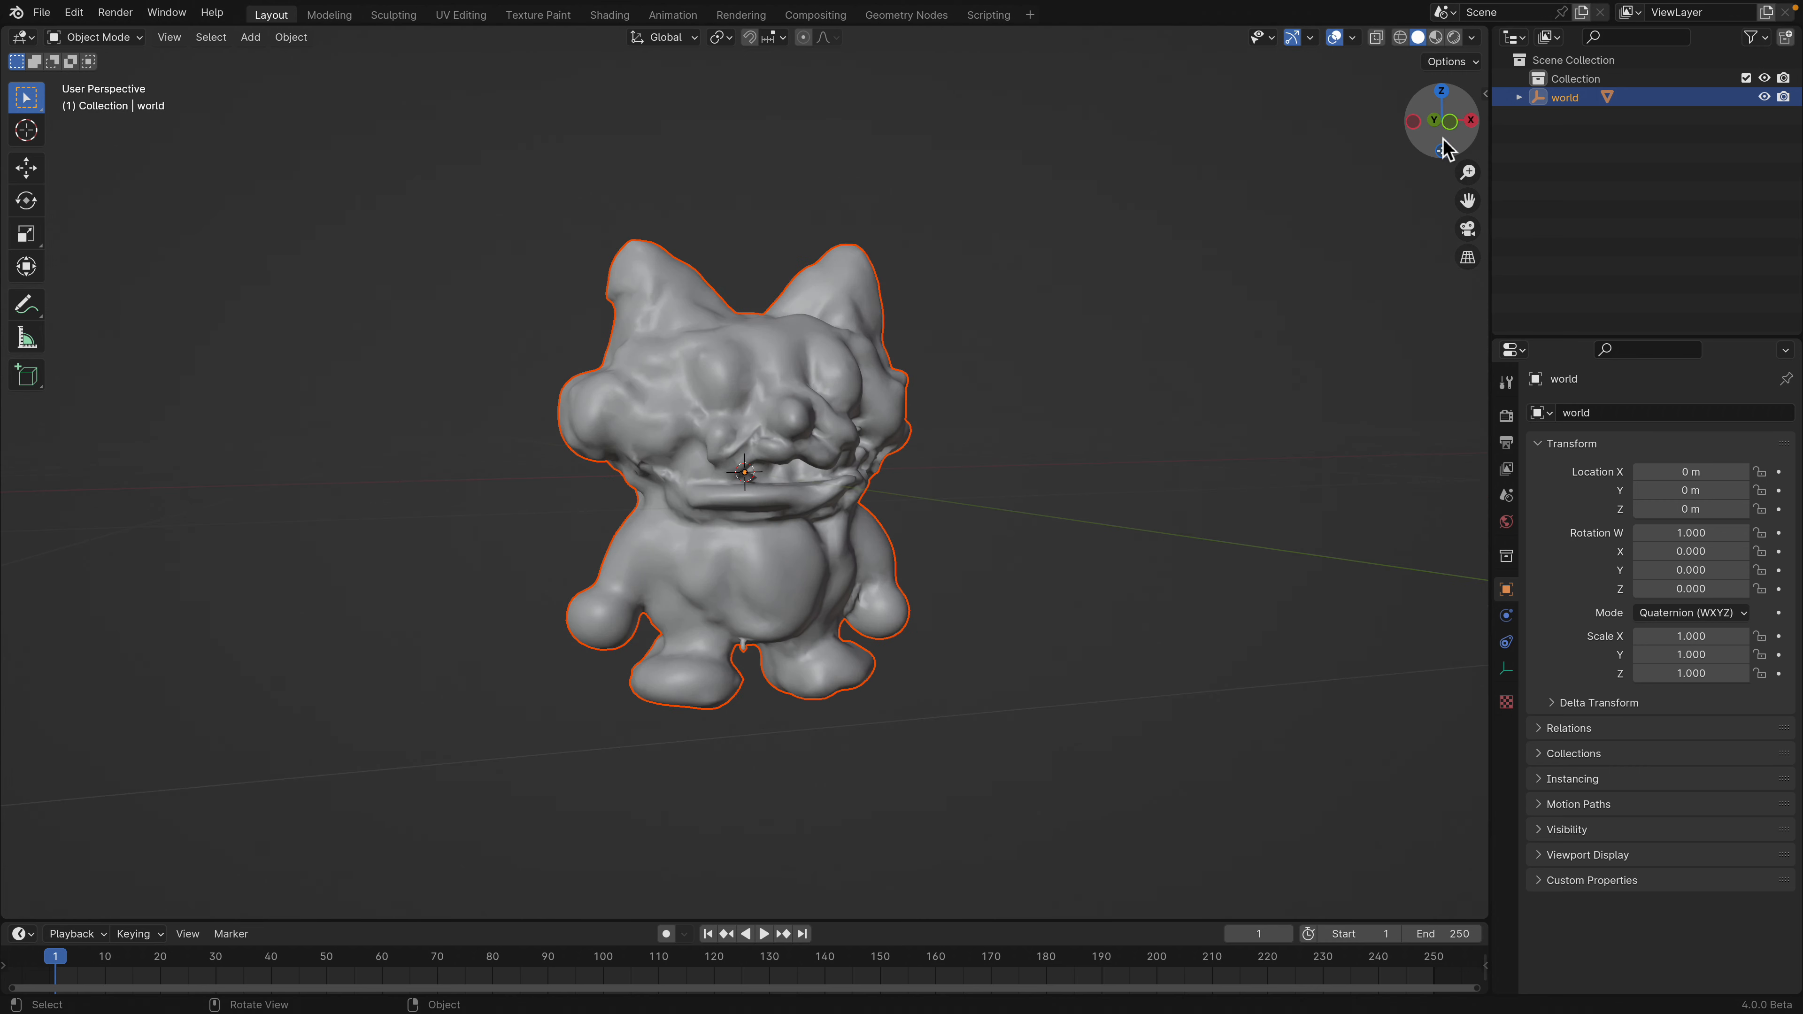
click(1444, 121)
click(829, 527)
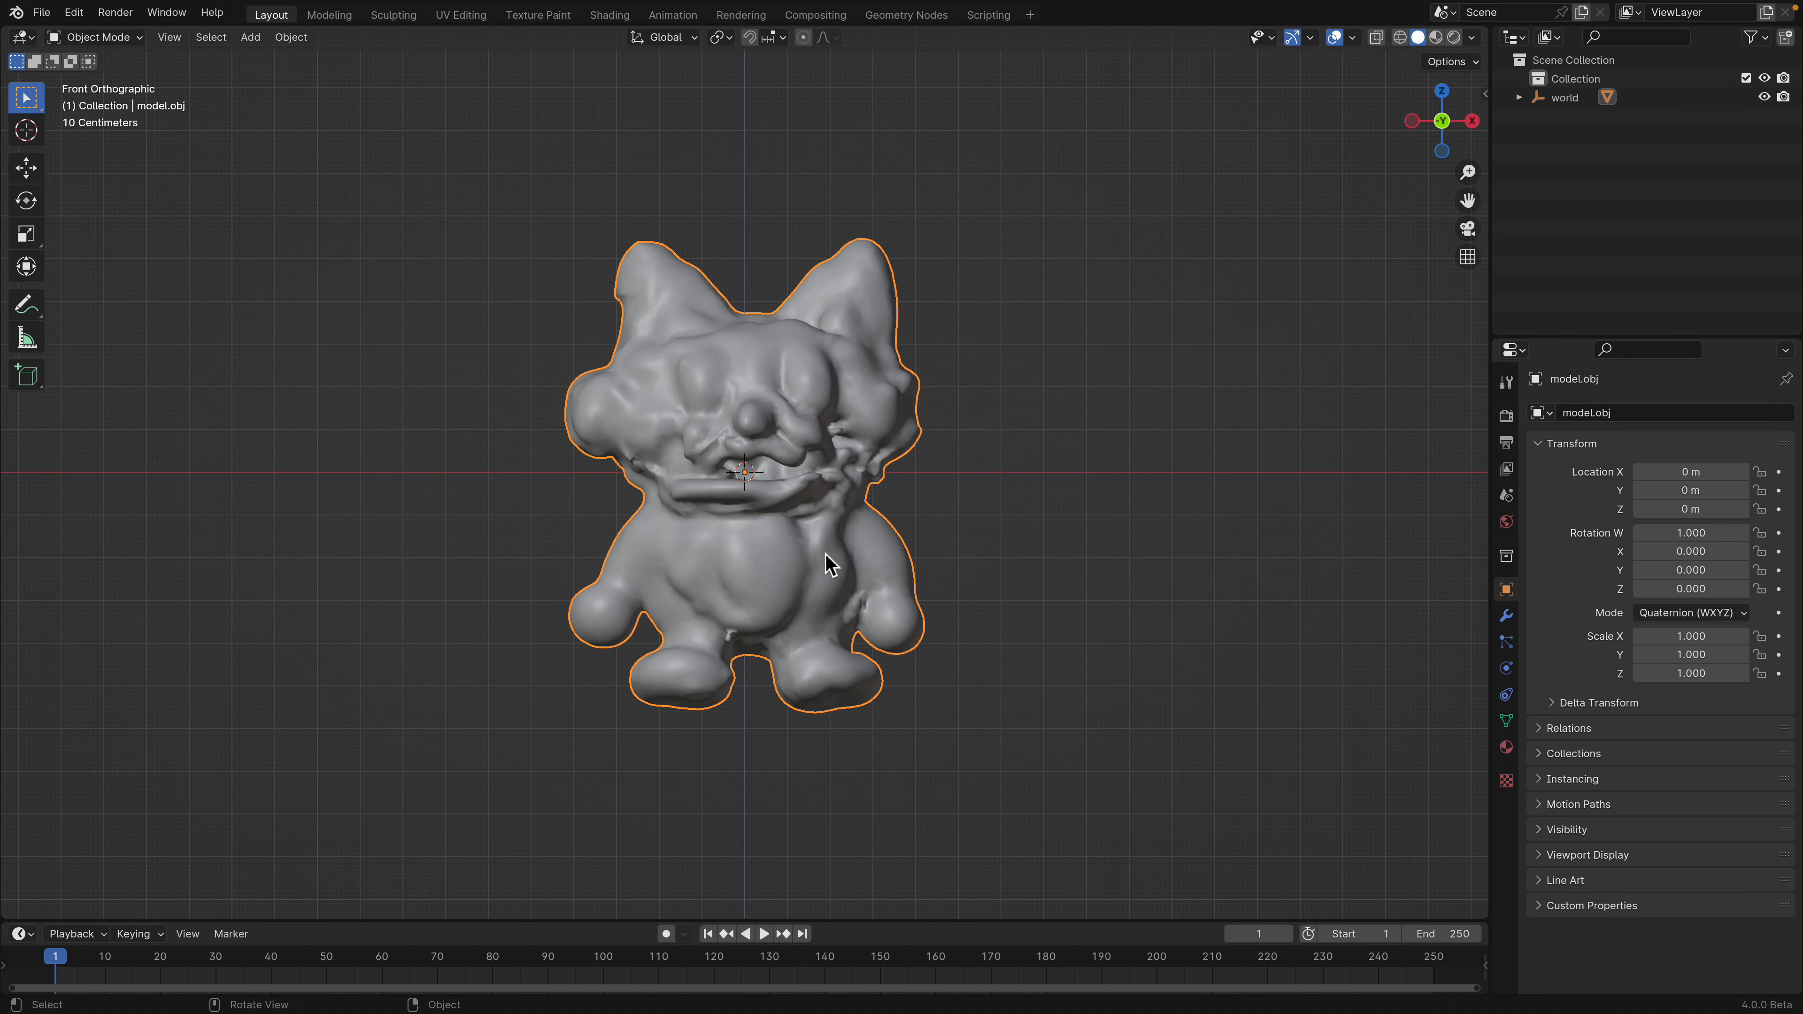
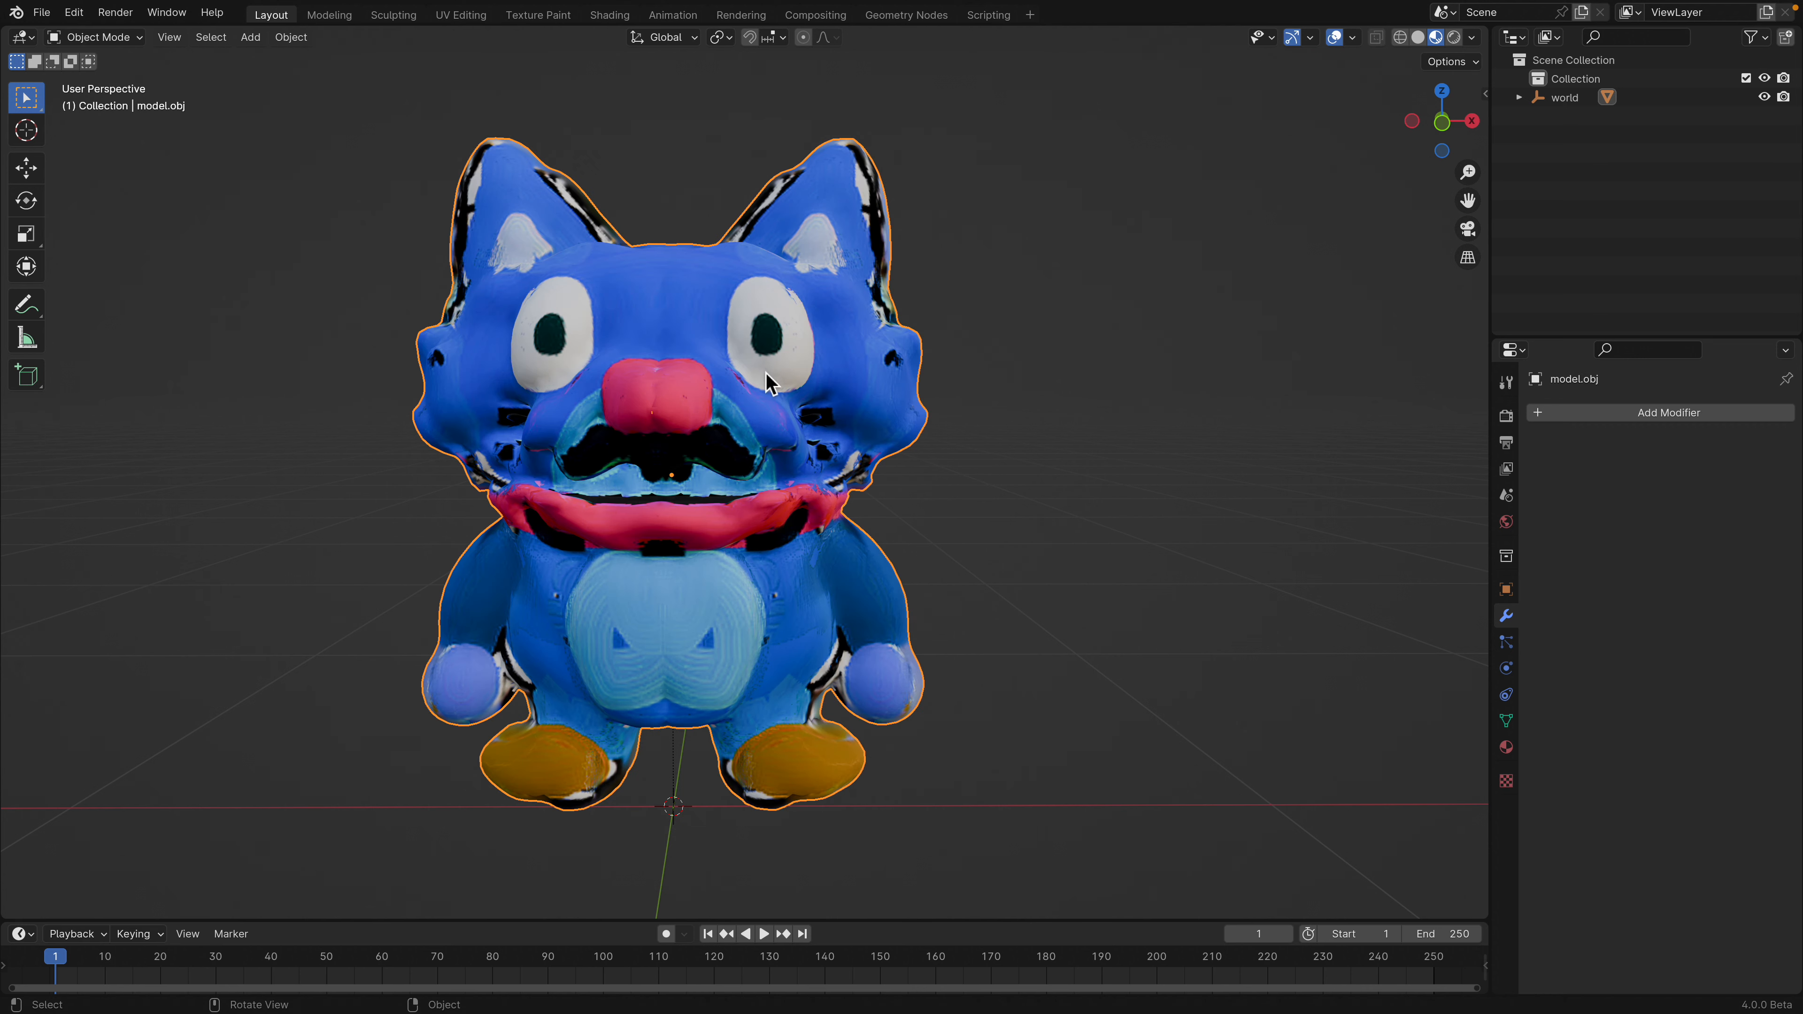
key(Tab)
key(Tab)
key(Tab)
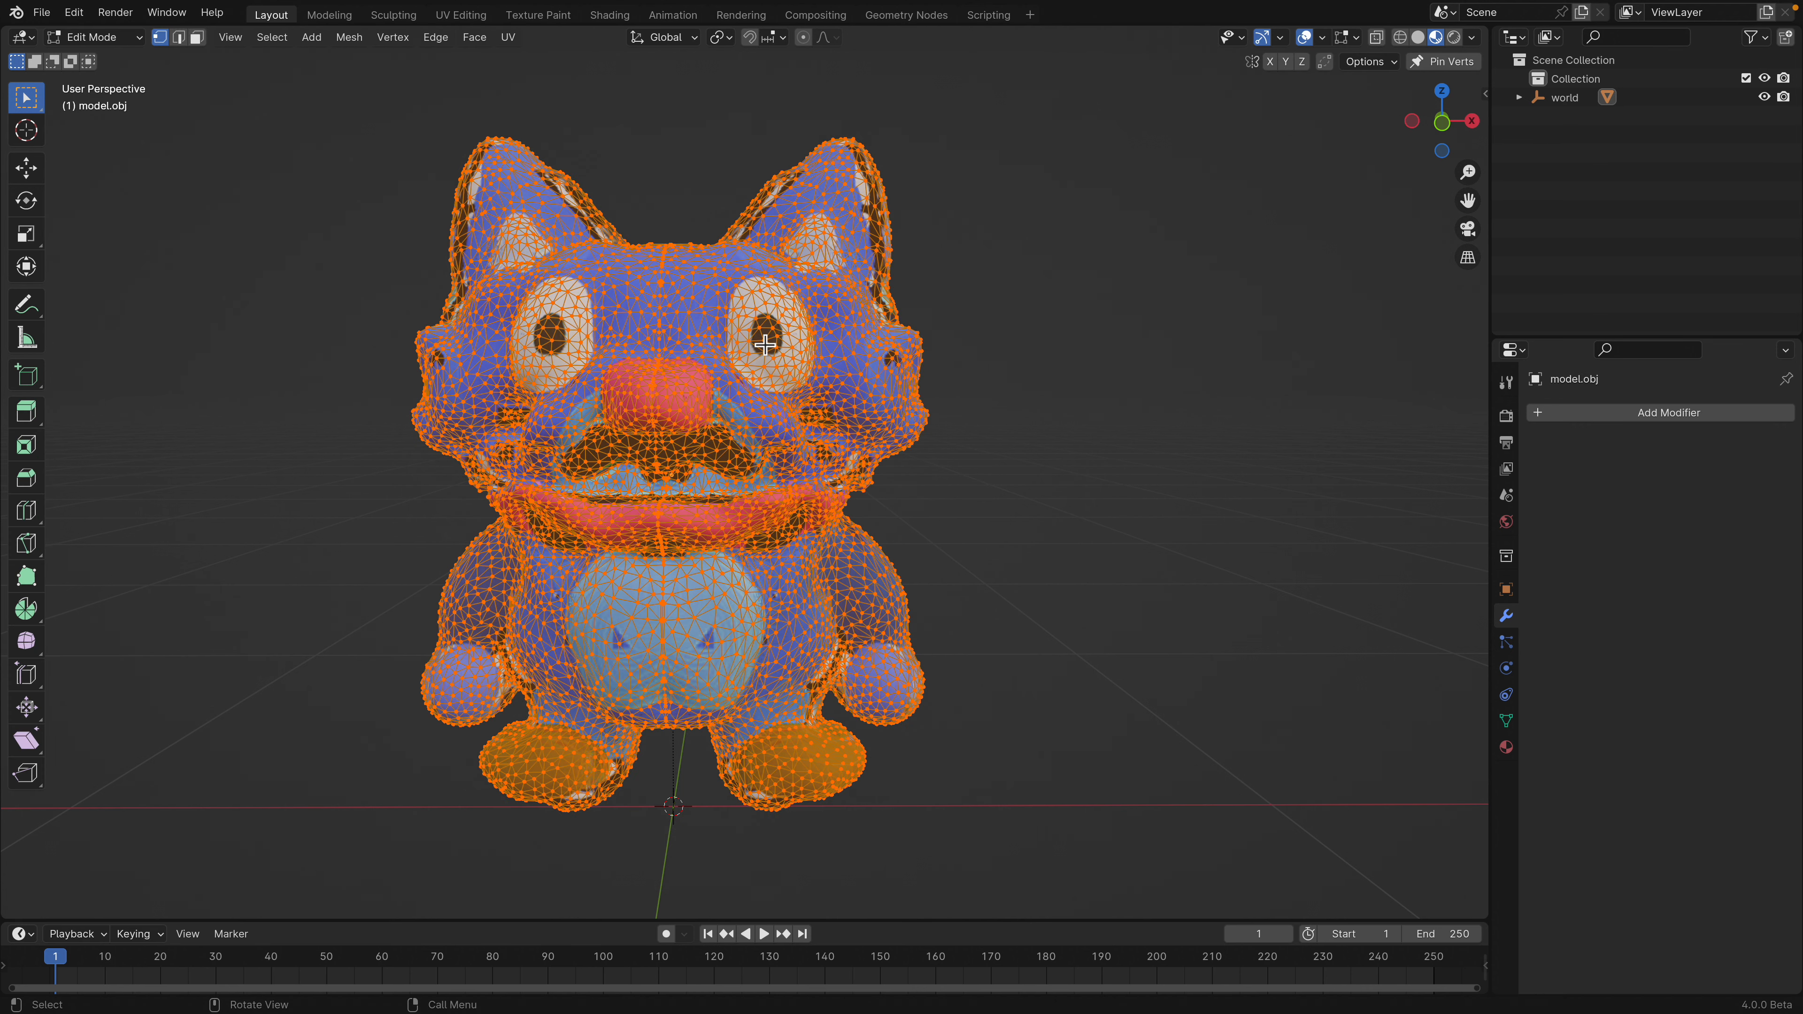
right_click(766, 542)
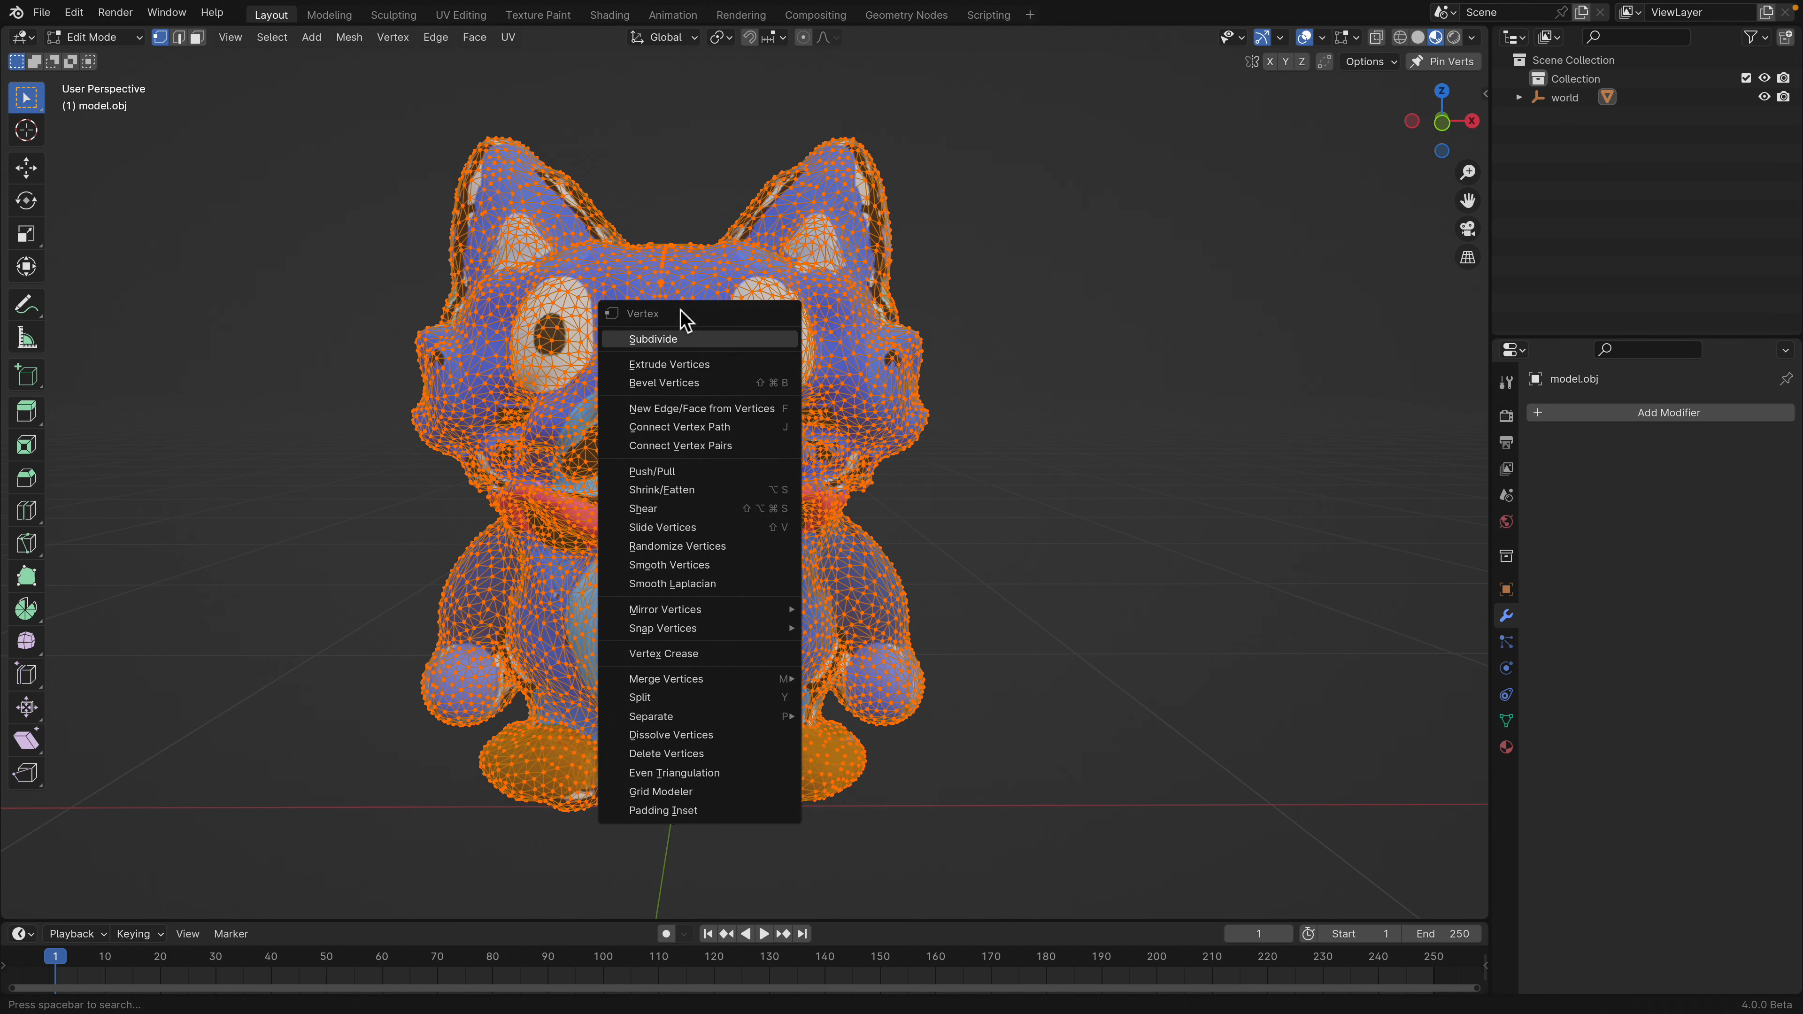
middle_drag(938, 403, 952, 407)
key(Tab)
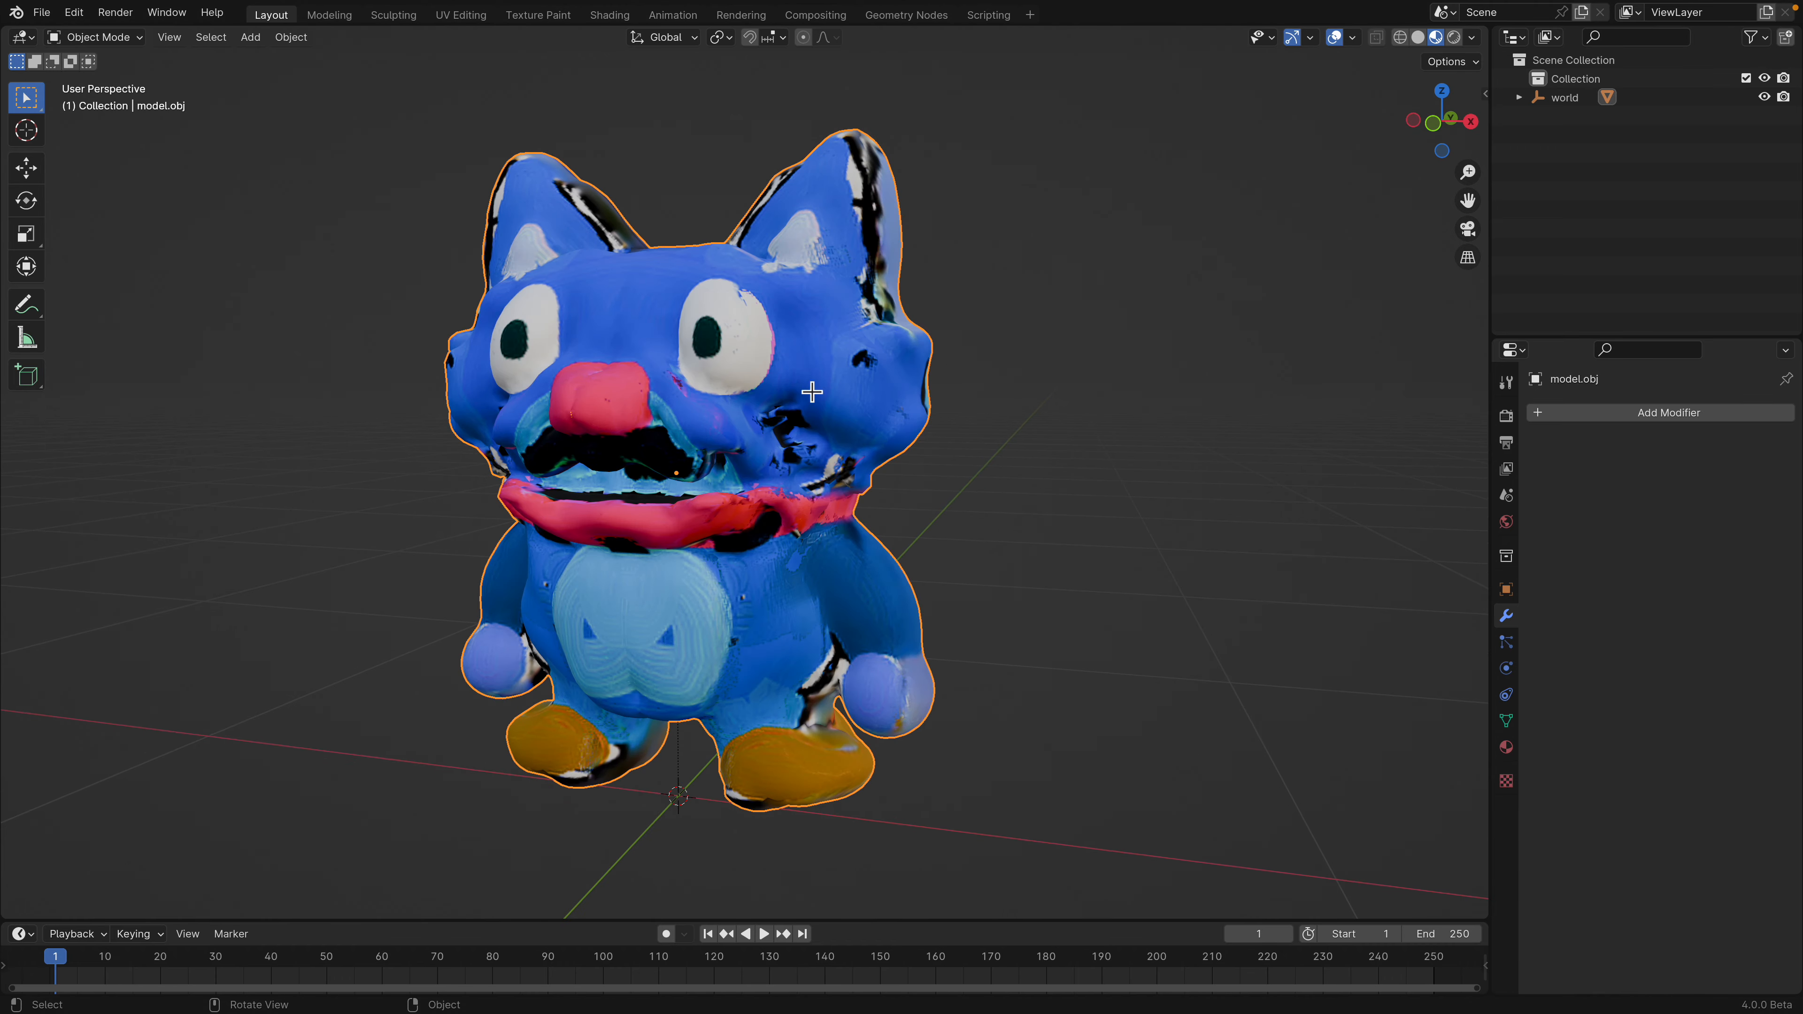
Merge all of the robot cat mesh's vertices by distance in Edit Mode and save the file.
key(Tab)
middle_drag(811, 391, 832, 380)
right_click(632, 316)
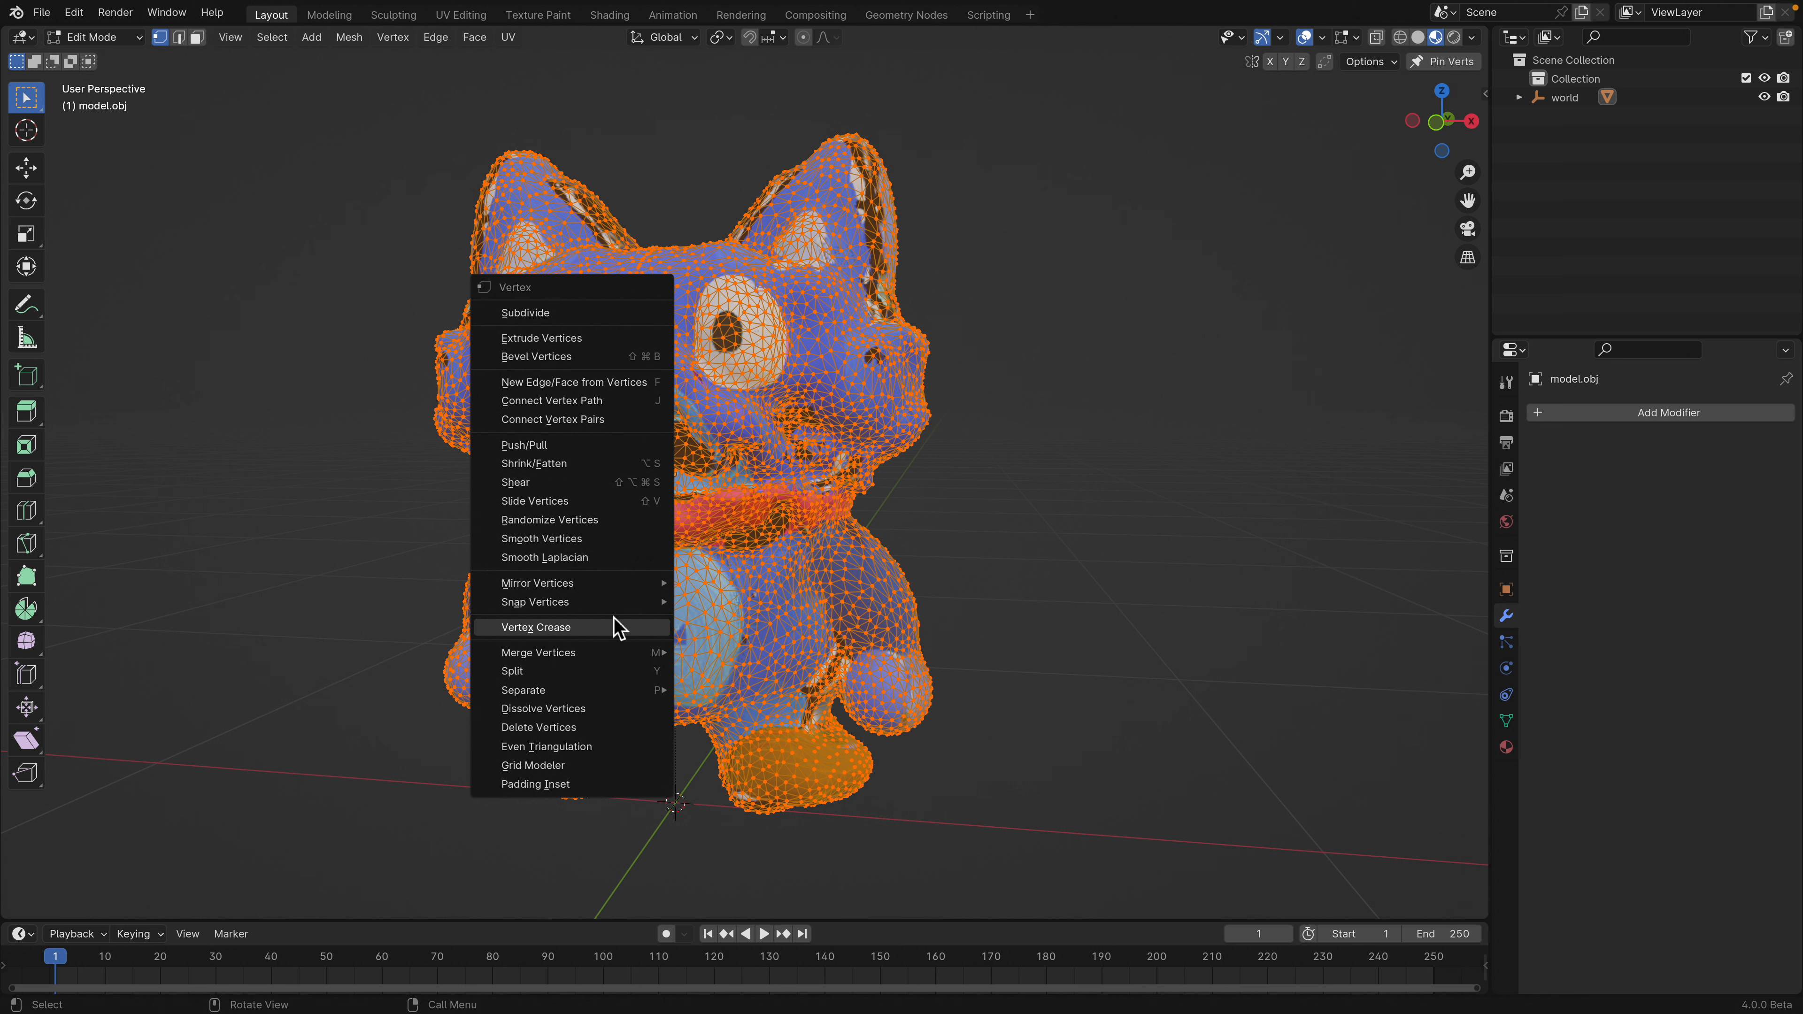
mouse_move(620, 652)
click(754, 717)
middle_drag(770, 666, 843, 619)
key(Tab)
middle_drag(768, 519, 844, 507)
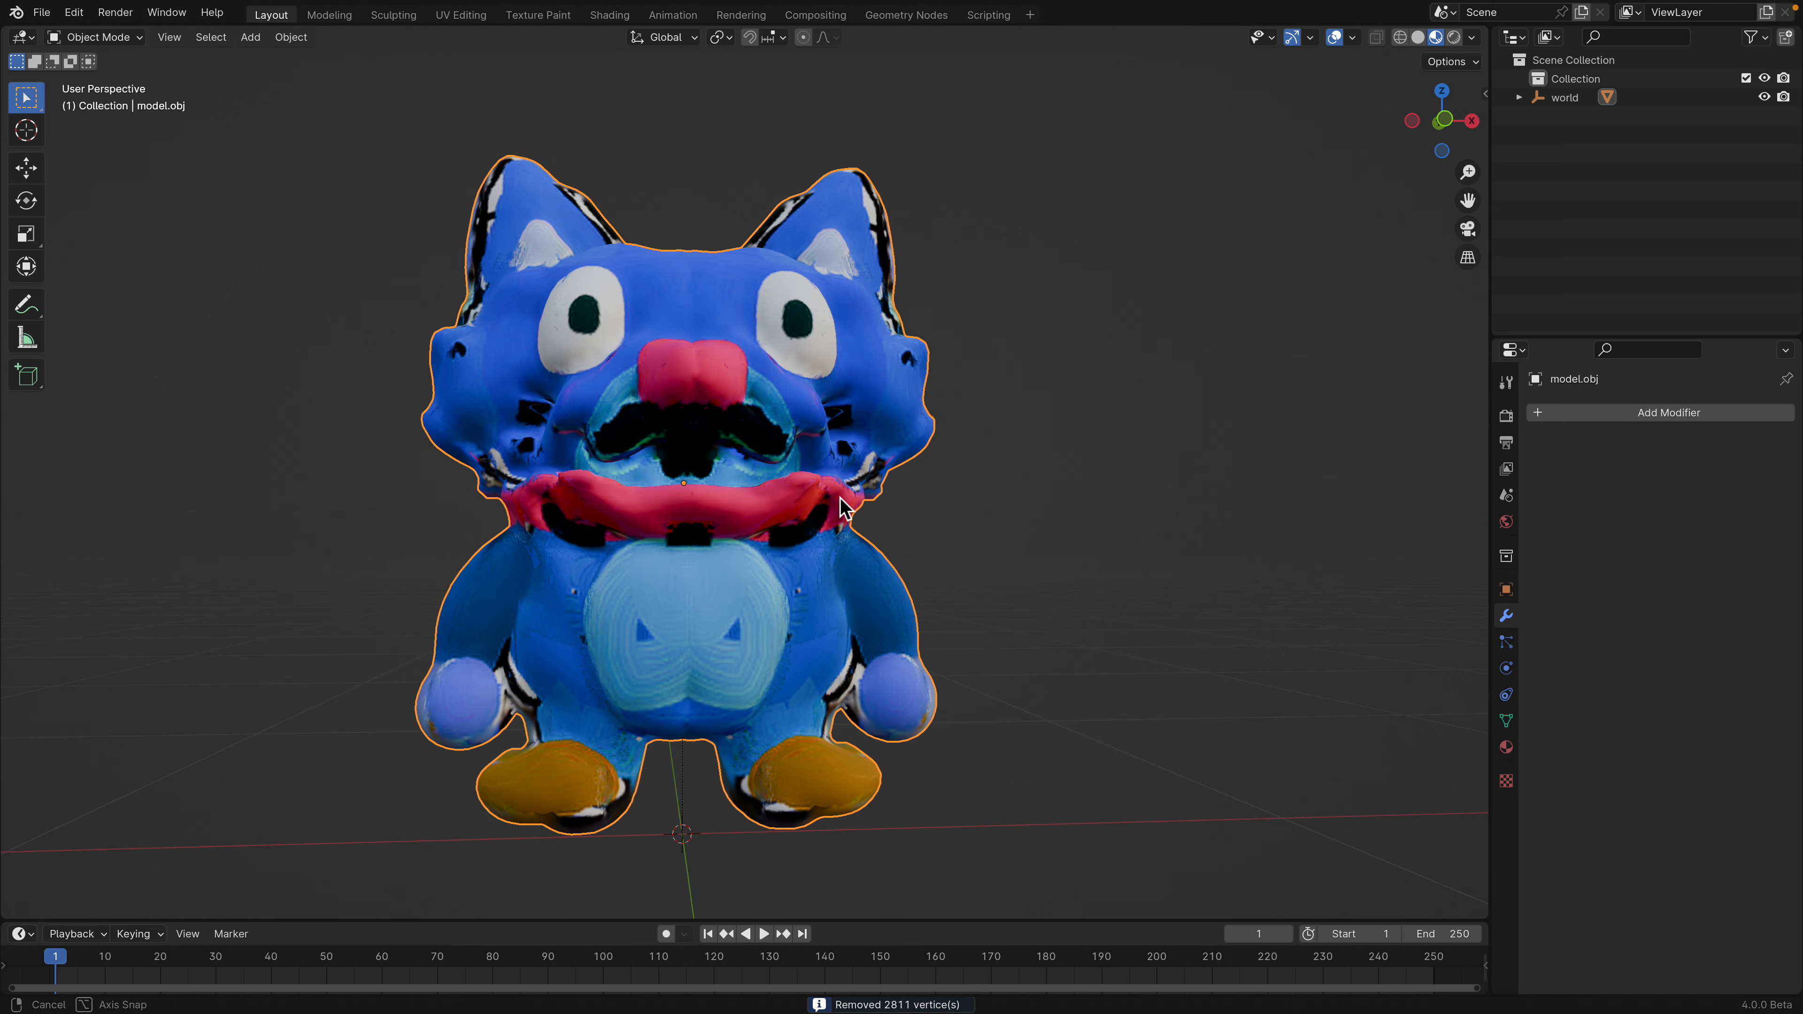
key(ctrl+s)
Set up the Flatten brush in Sculpt Mode with X symmetry and a 120 px radius, viewing the feet from below.
middle_drag(825, 604, 683, 410)
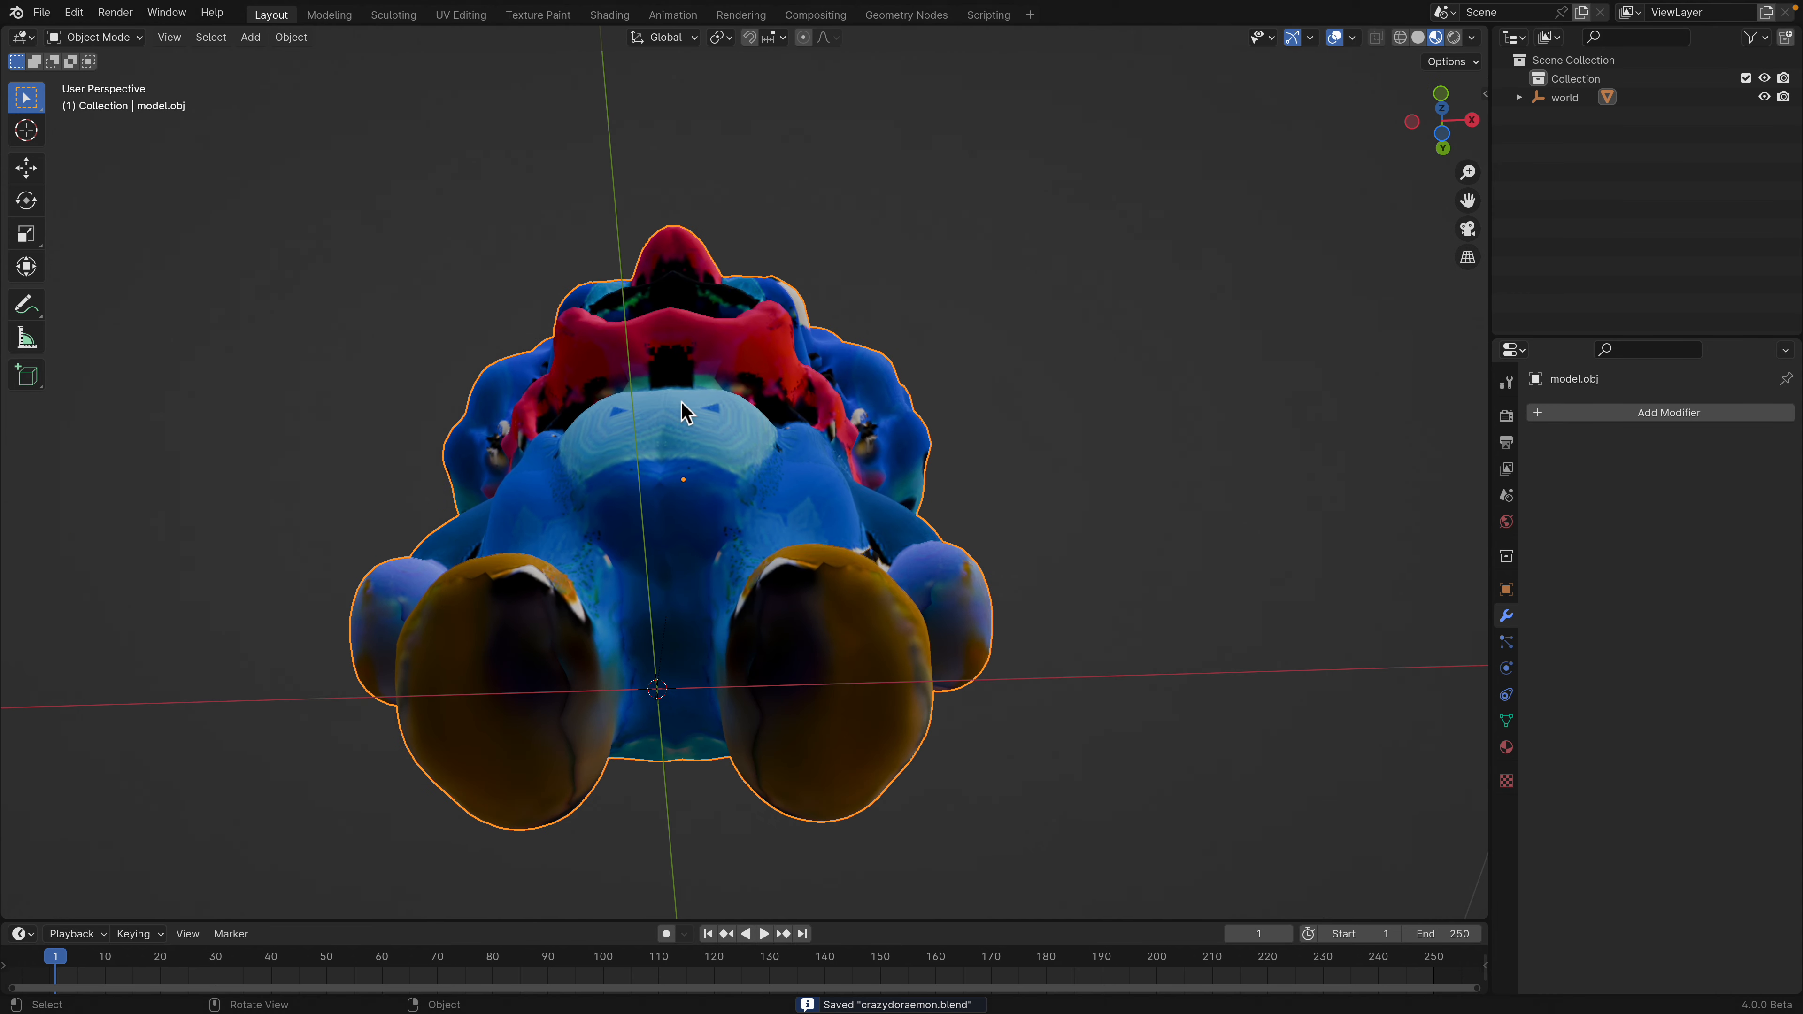
click(126, 34)
click(125, 100)
middle_drag(1371, 286, 1383, 219)
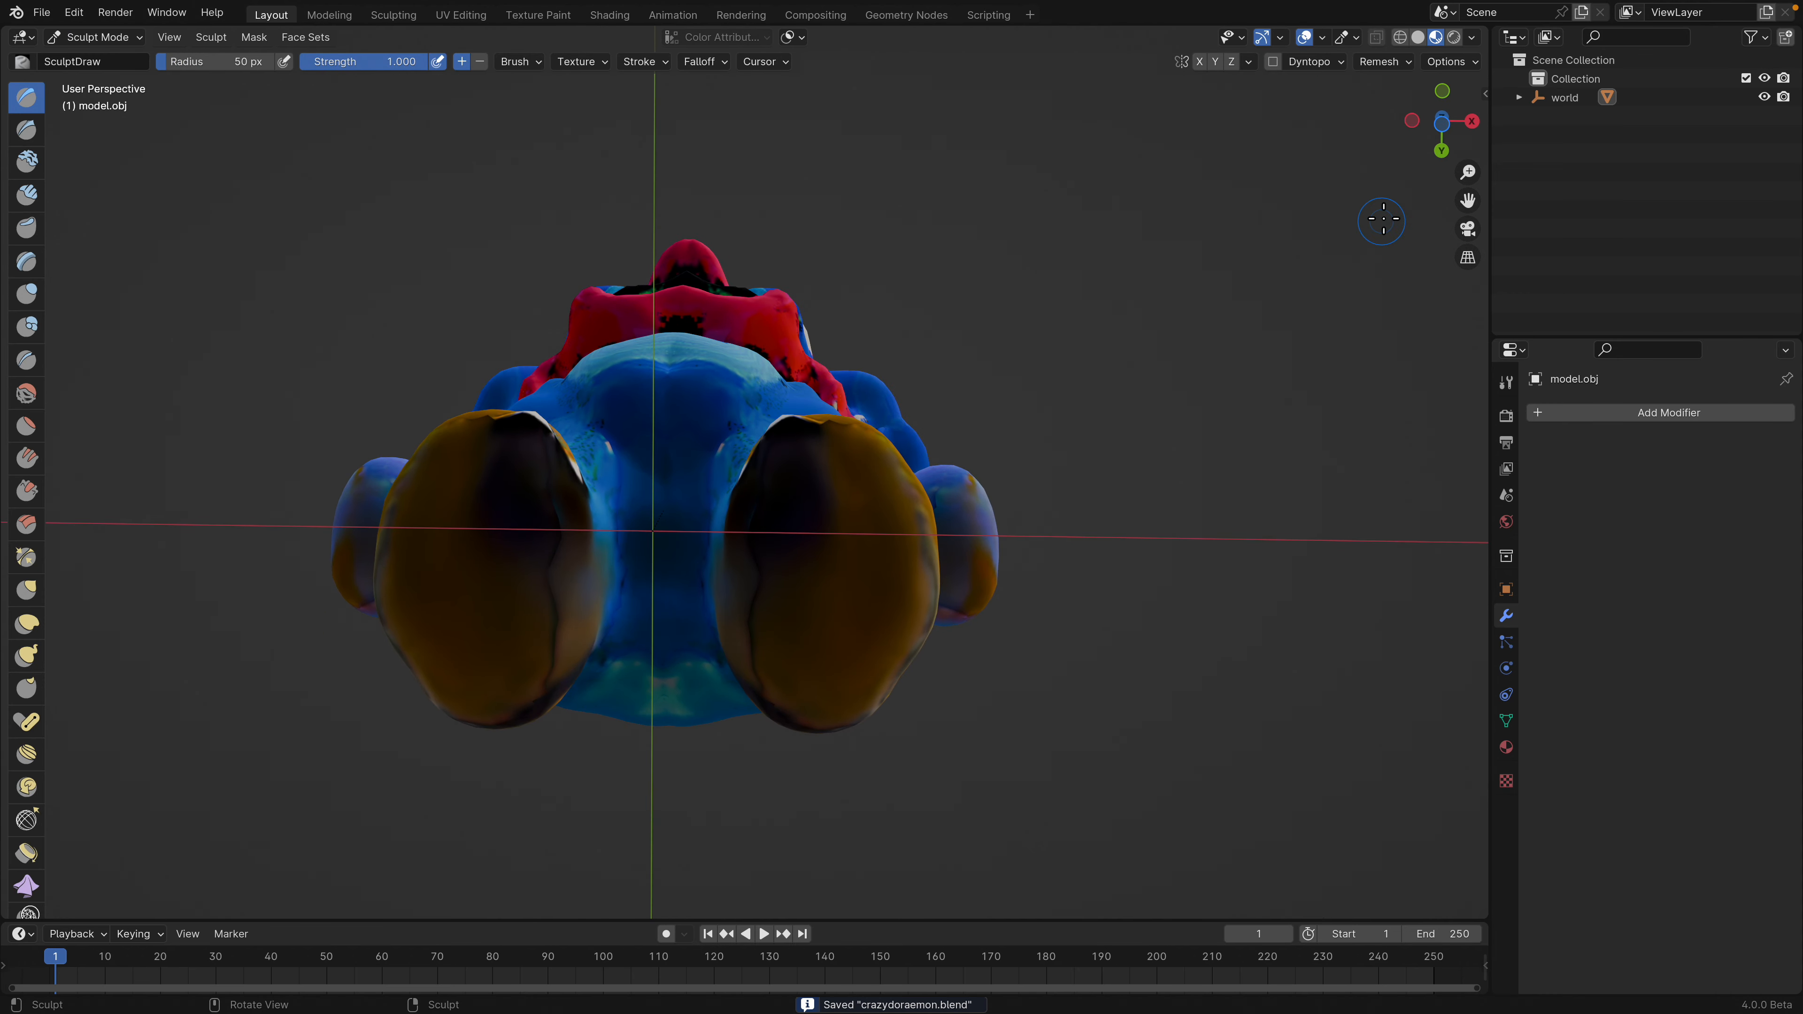
click(1442, 125)
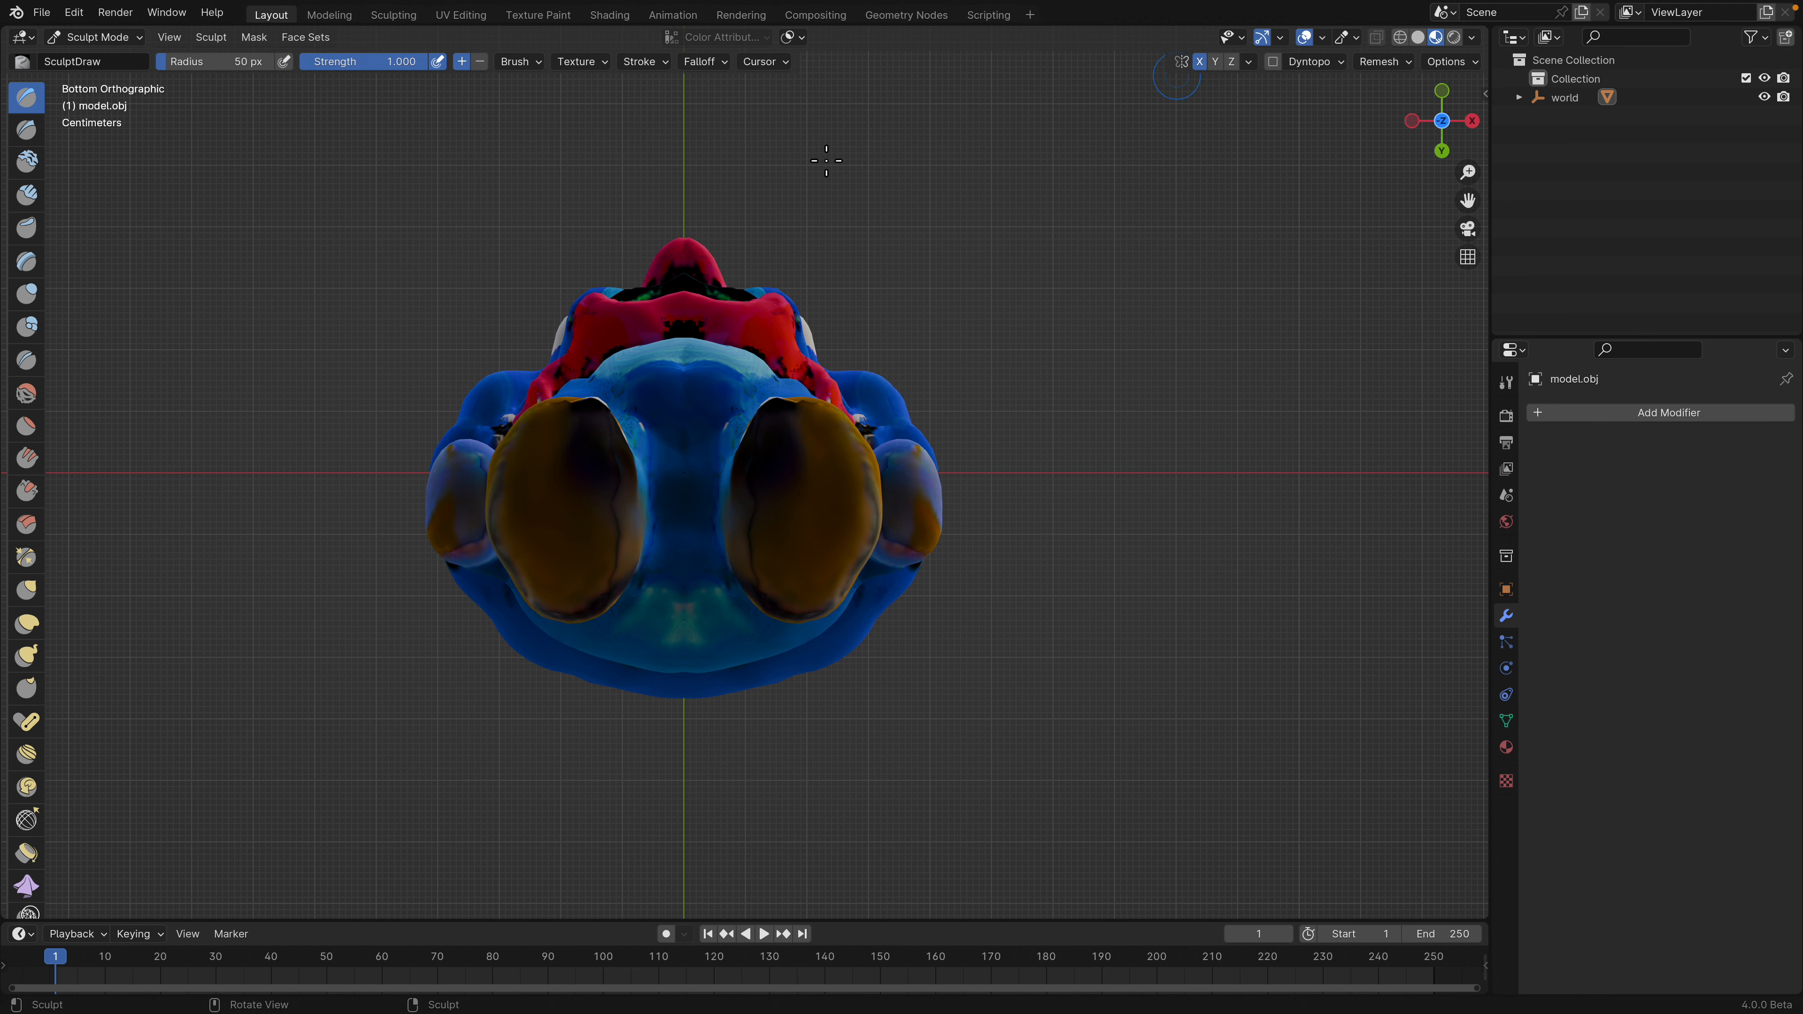
mouse_move(51, 277)
mouse_down()
mouse_move(258, 298)
mouse_move(226, 294)
mouse_up()
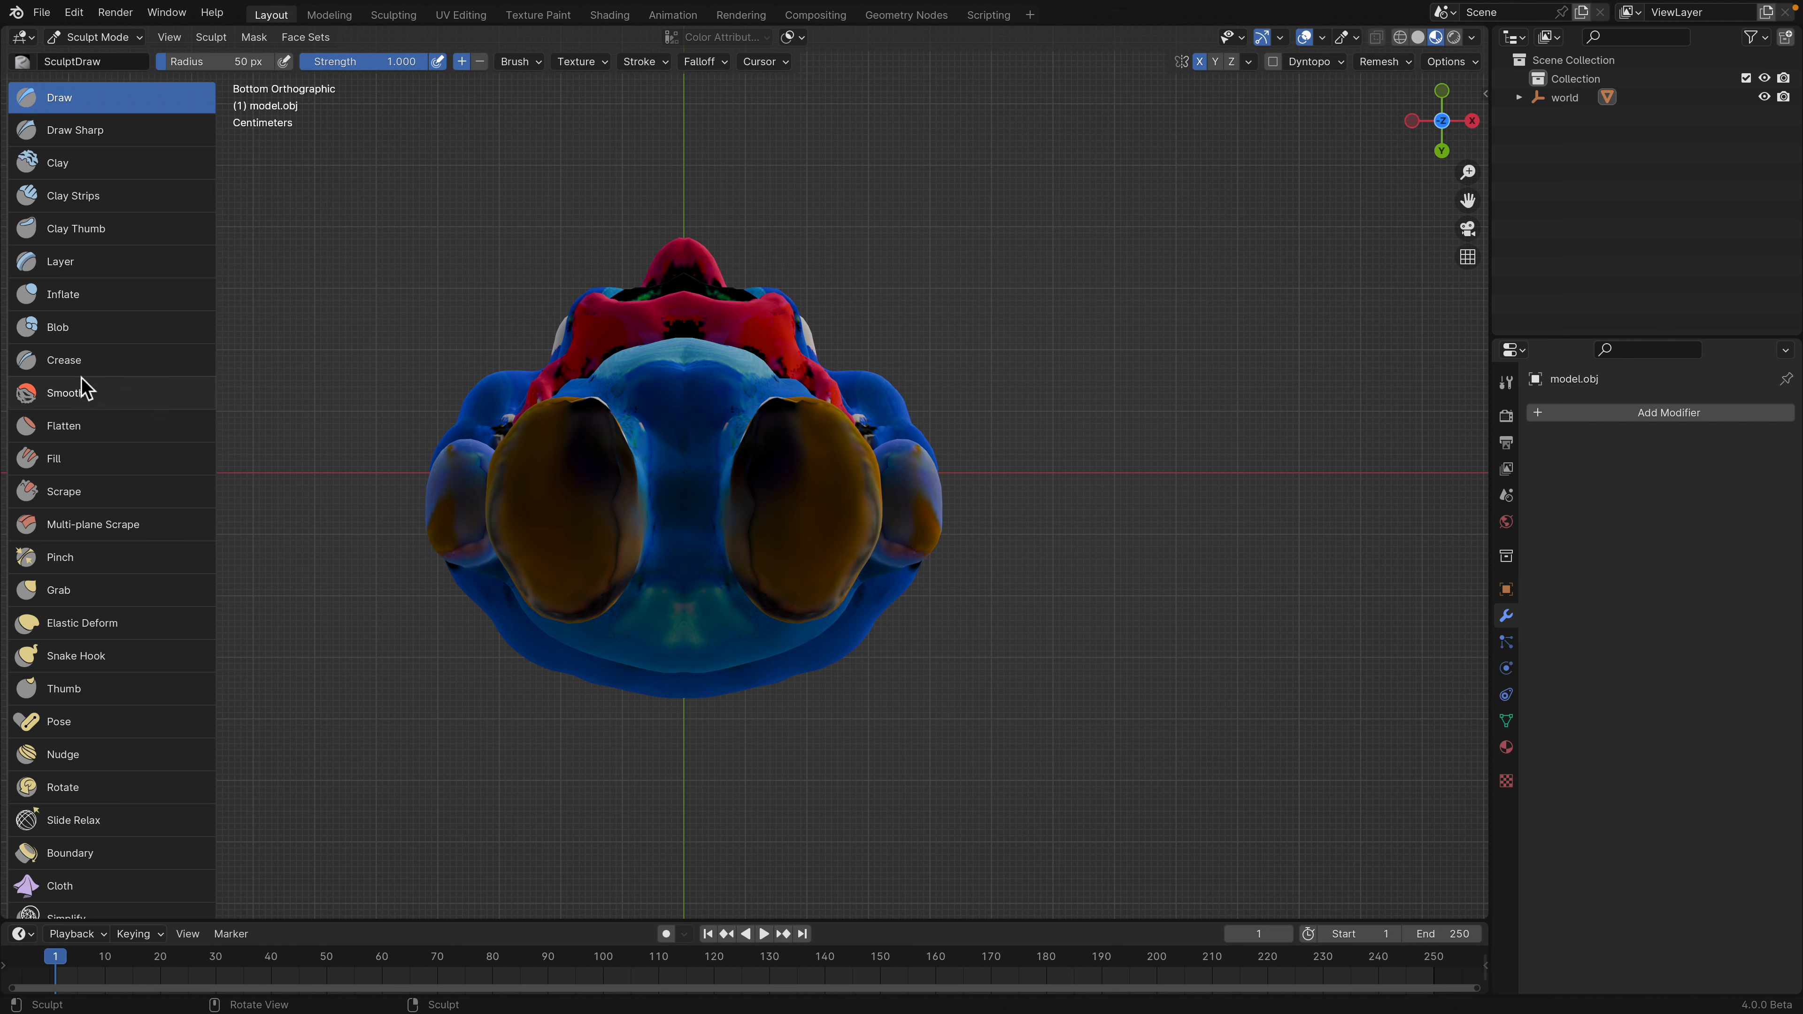
click(96, 435)
drag(206, 62, 223, 62)
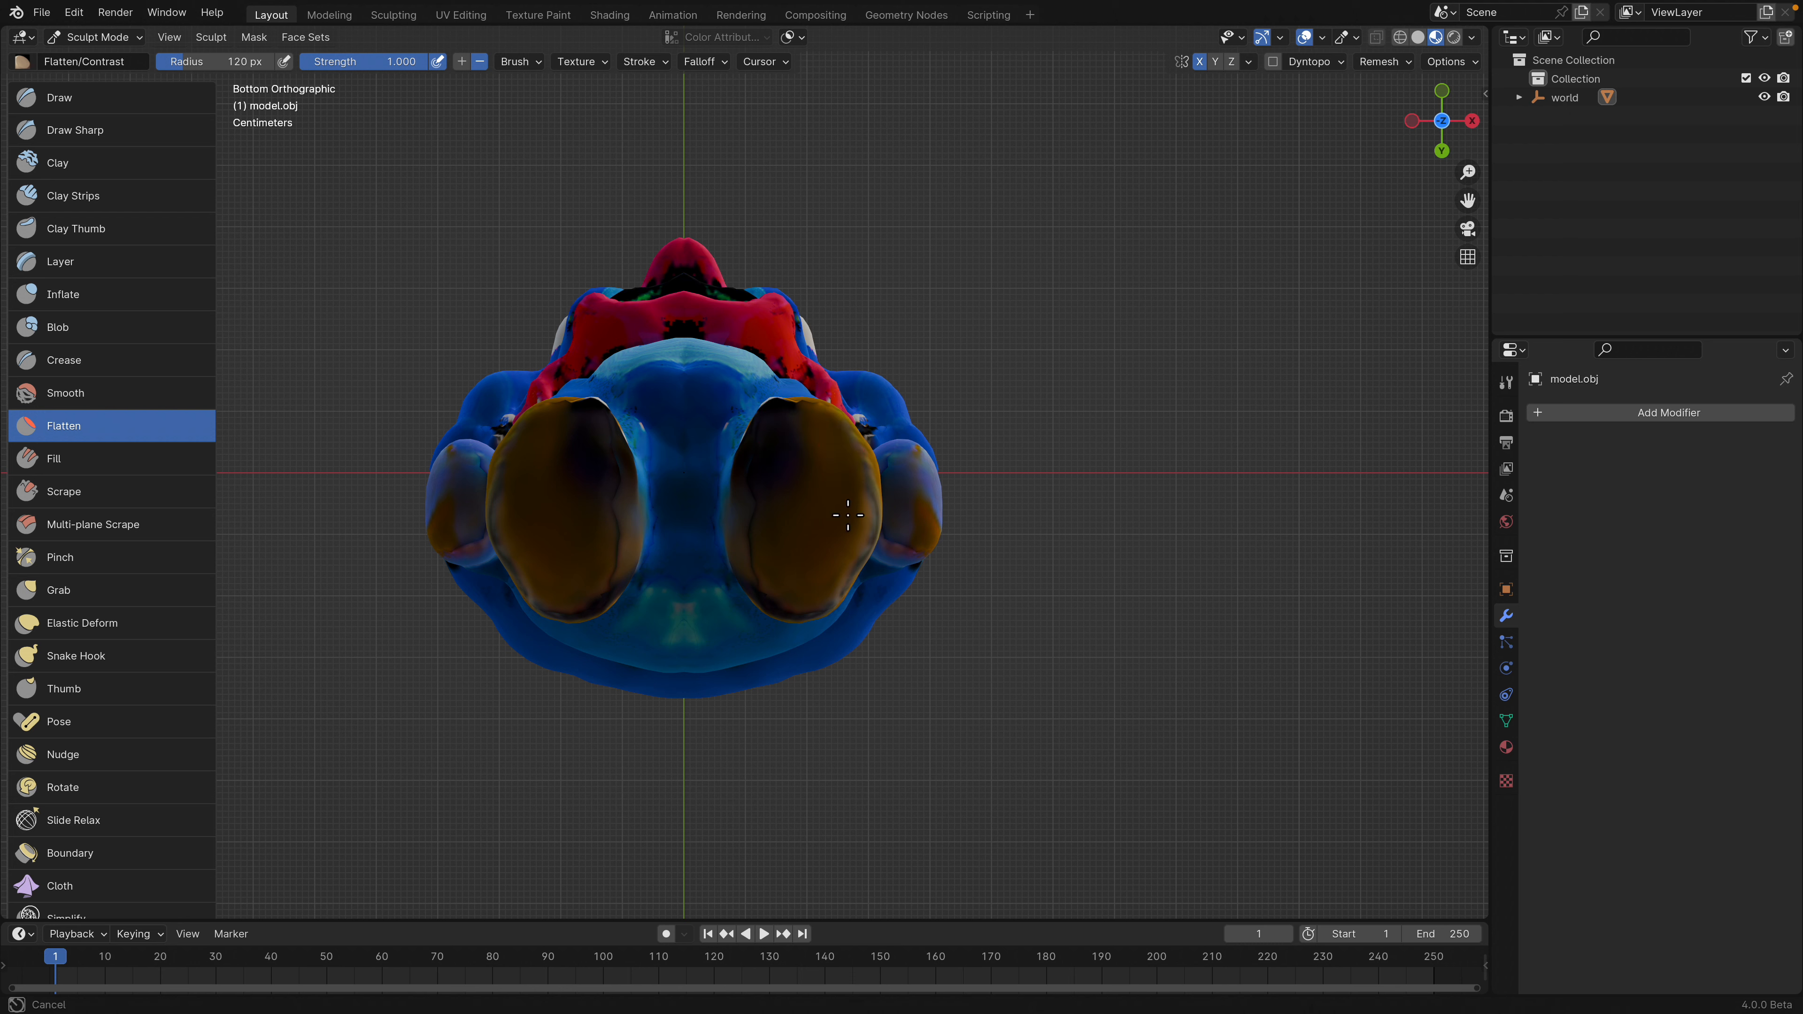
Flatten the undersides of both feet with Line Project, using a horizontal line across the soles in the front view.
mouse_move(806, 562)
middle_down()
mouse_move(844, 746)
mouse_move(841, 686)
mouse_move(849, 703)
middle_up()
scroll(149, 671, down, 12)
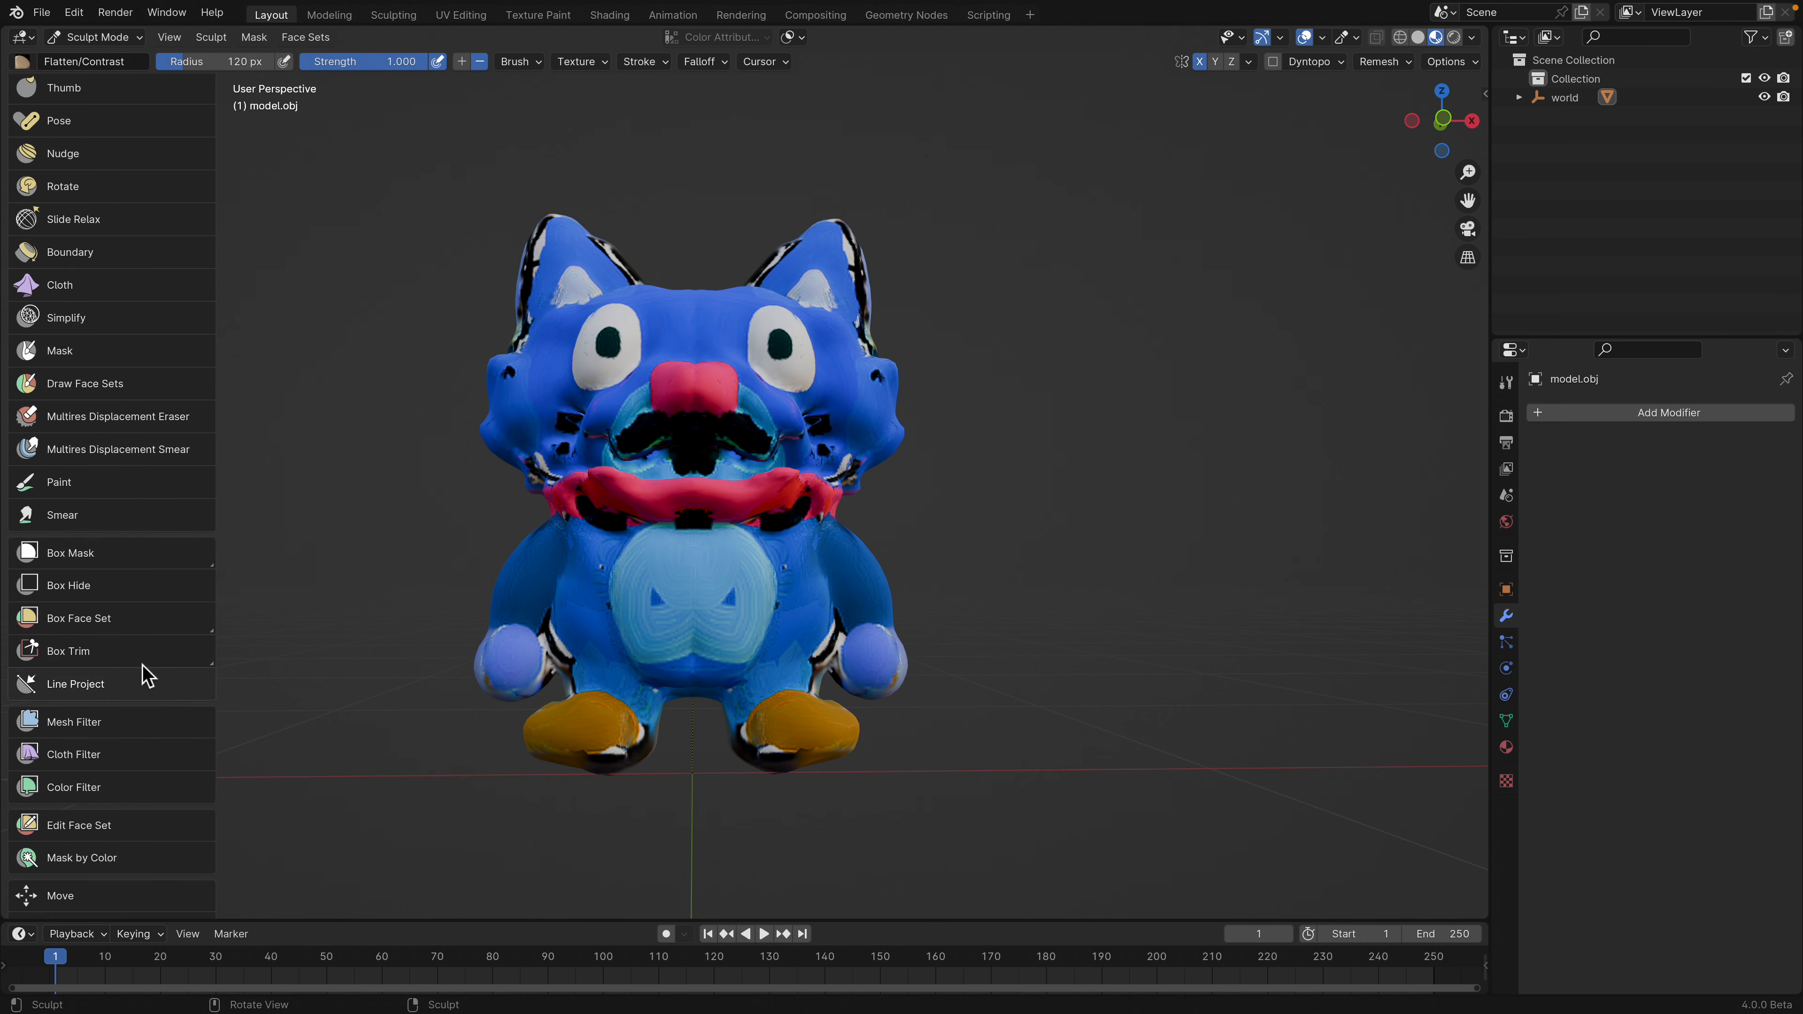
click(105, 685)
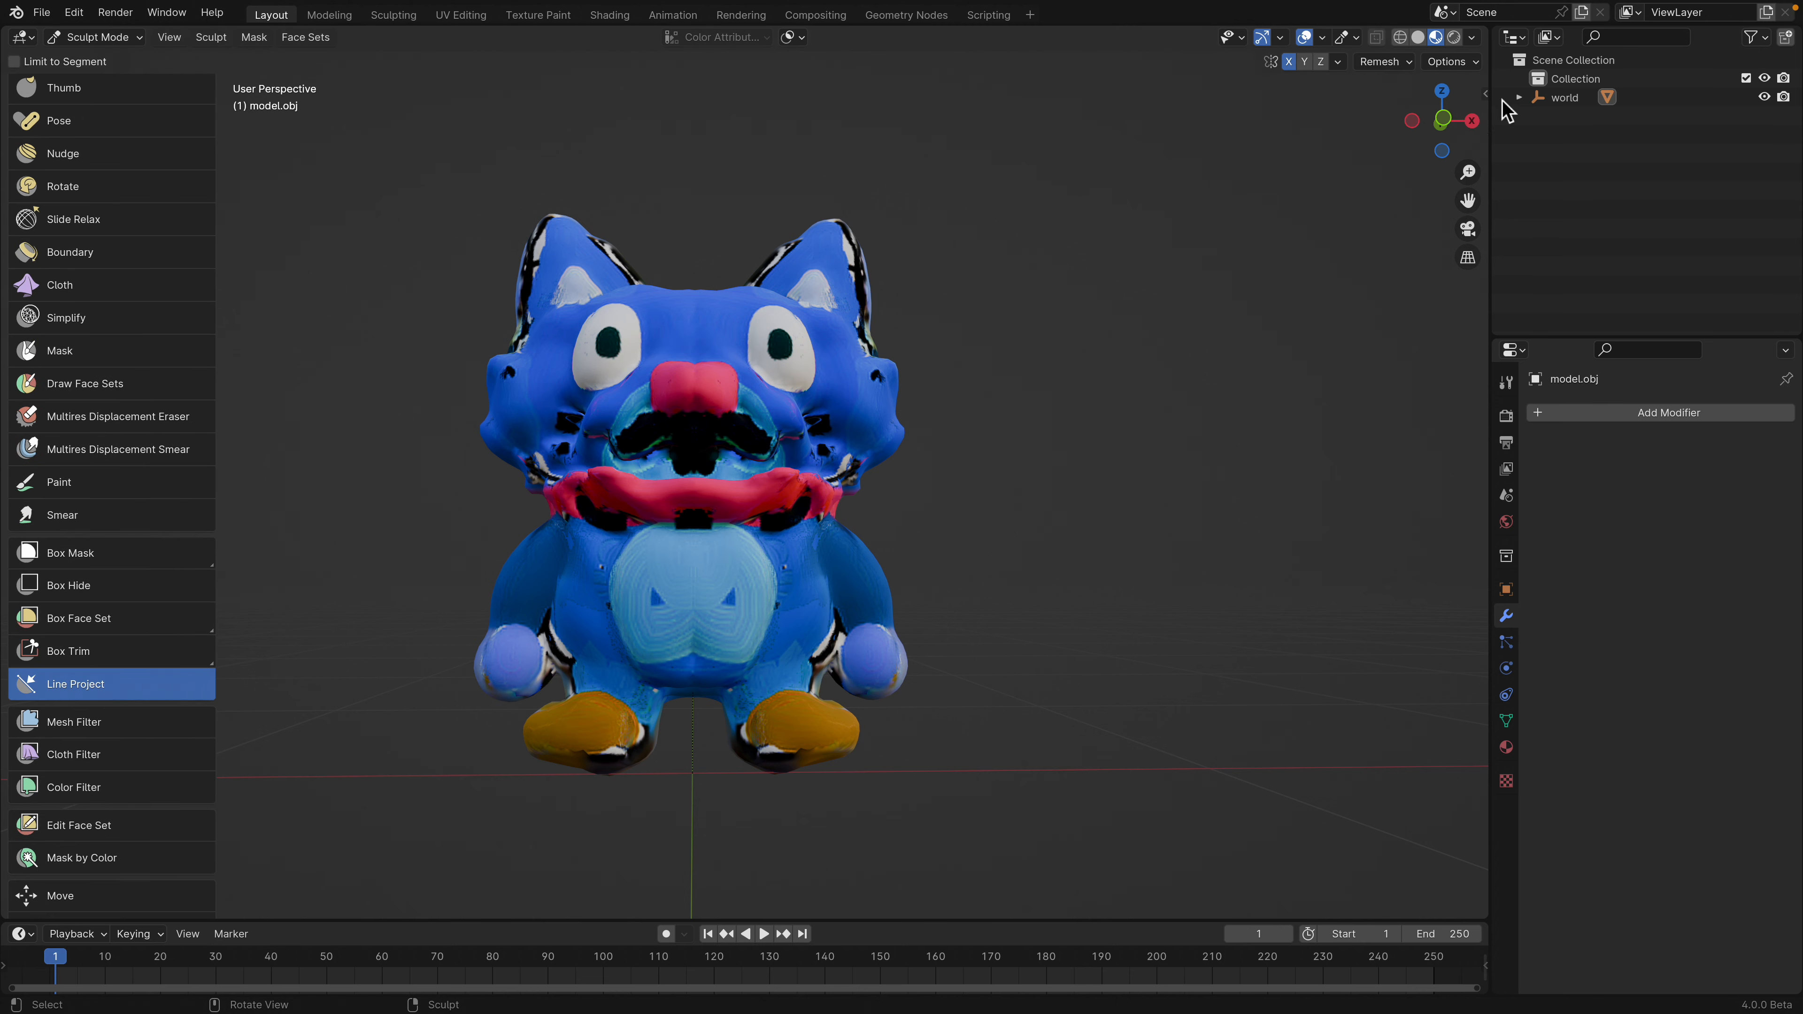
click(1442, 119)
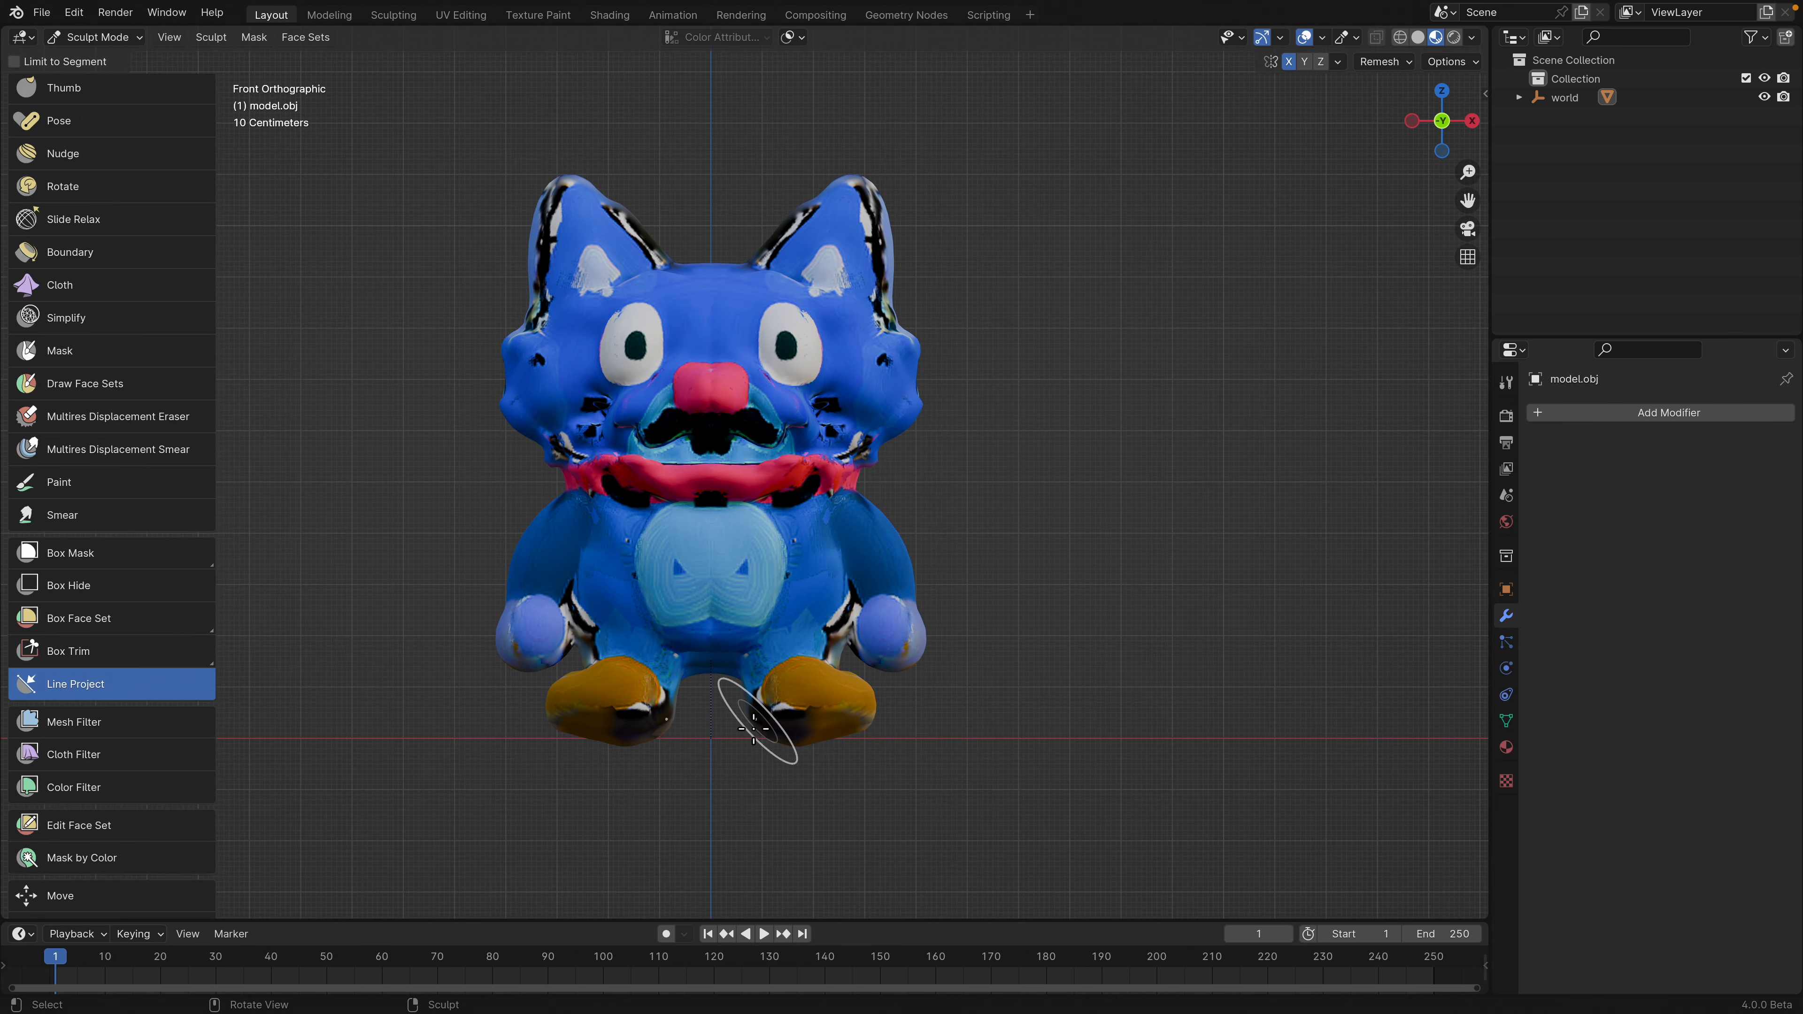
drag(724, 729, 929, 729)
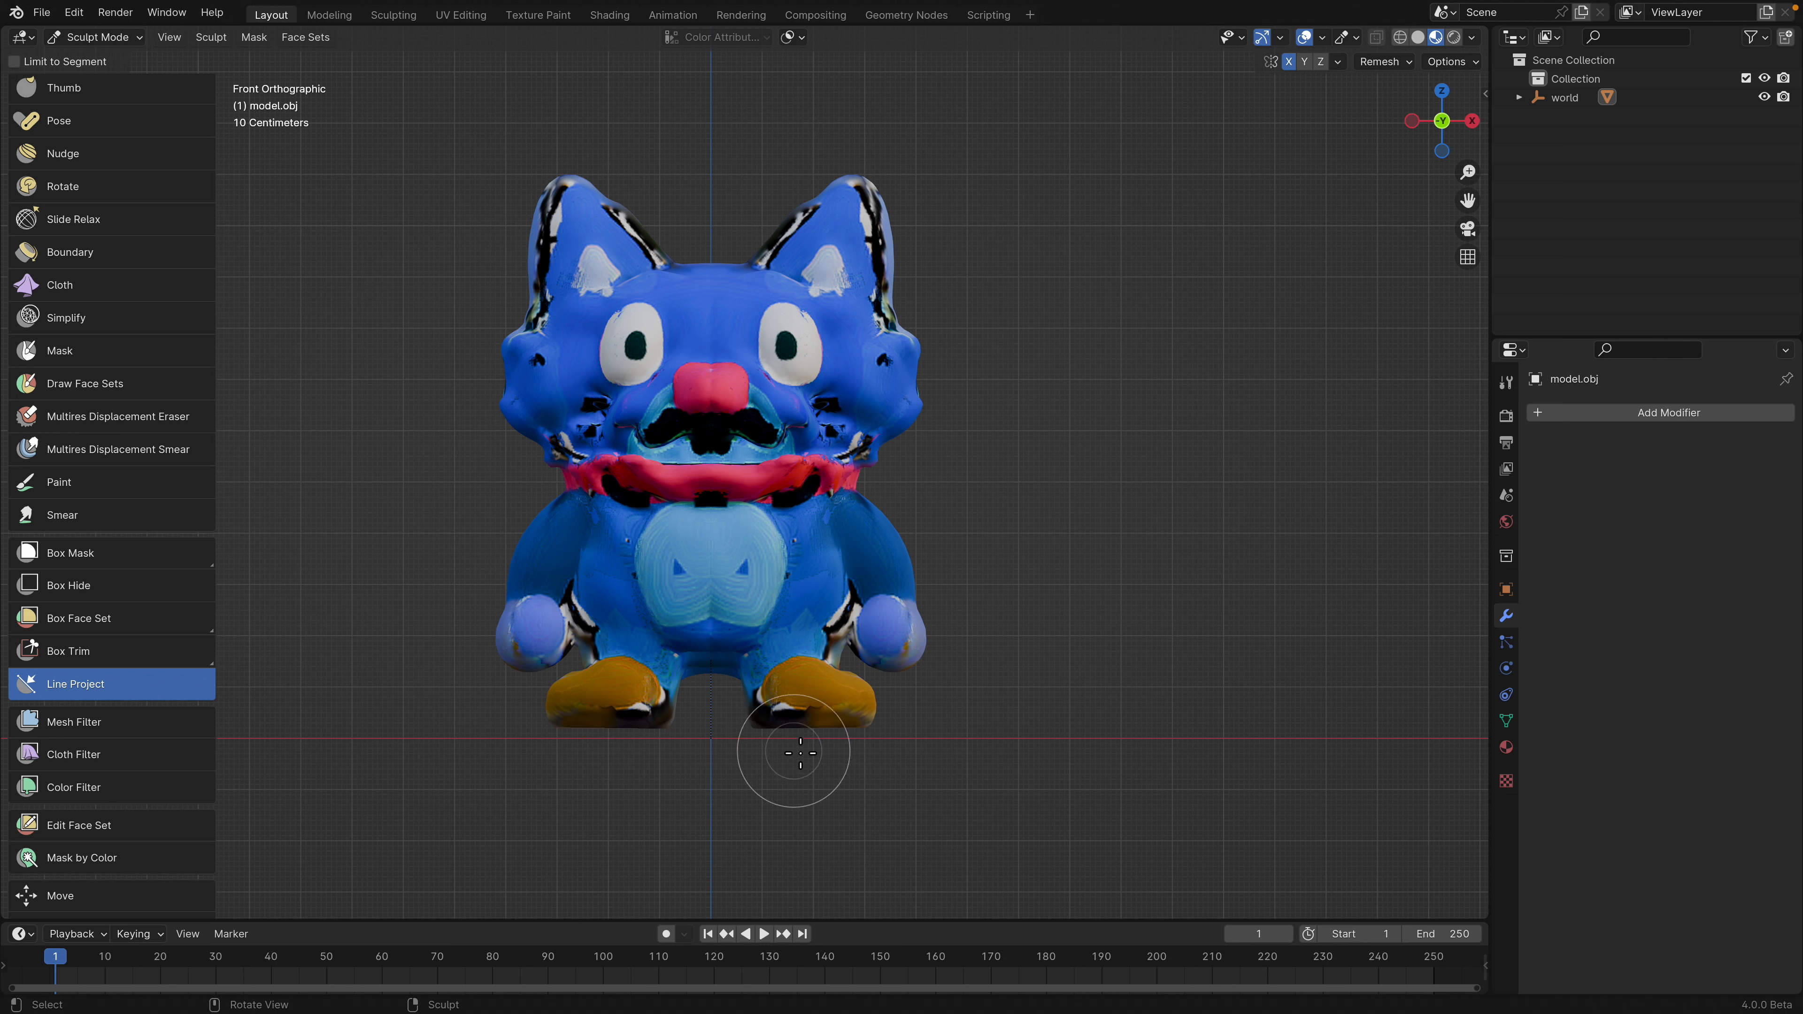
Return to Object Mode and move the model down along Z so the flattened feet rest on the ground.
click(94, 37)
click(78, 54)
key(g)
key(z)
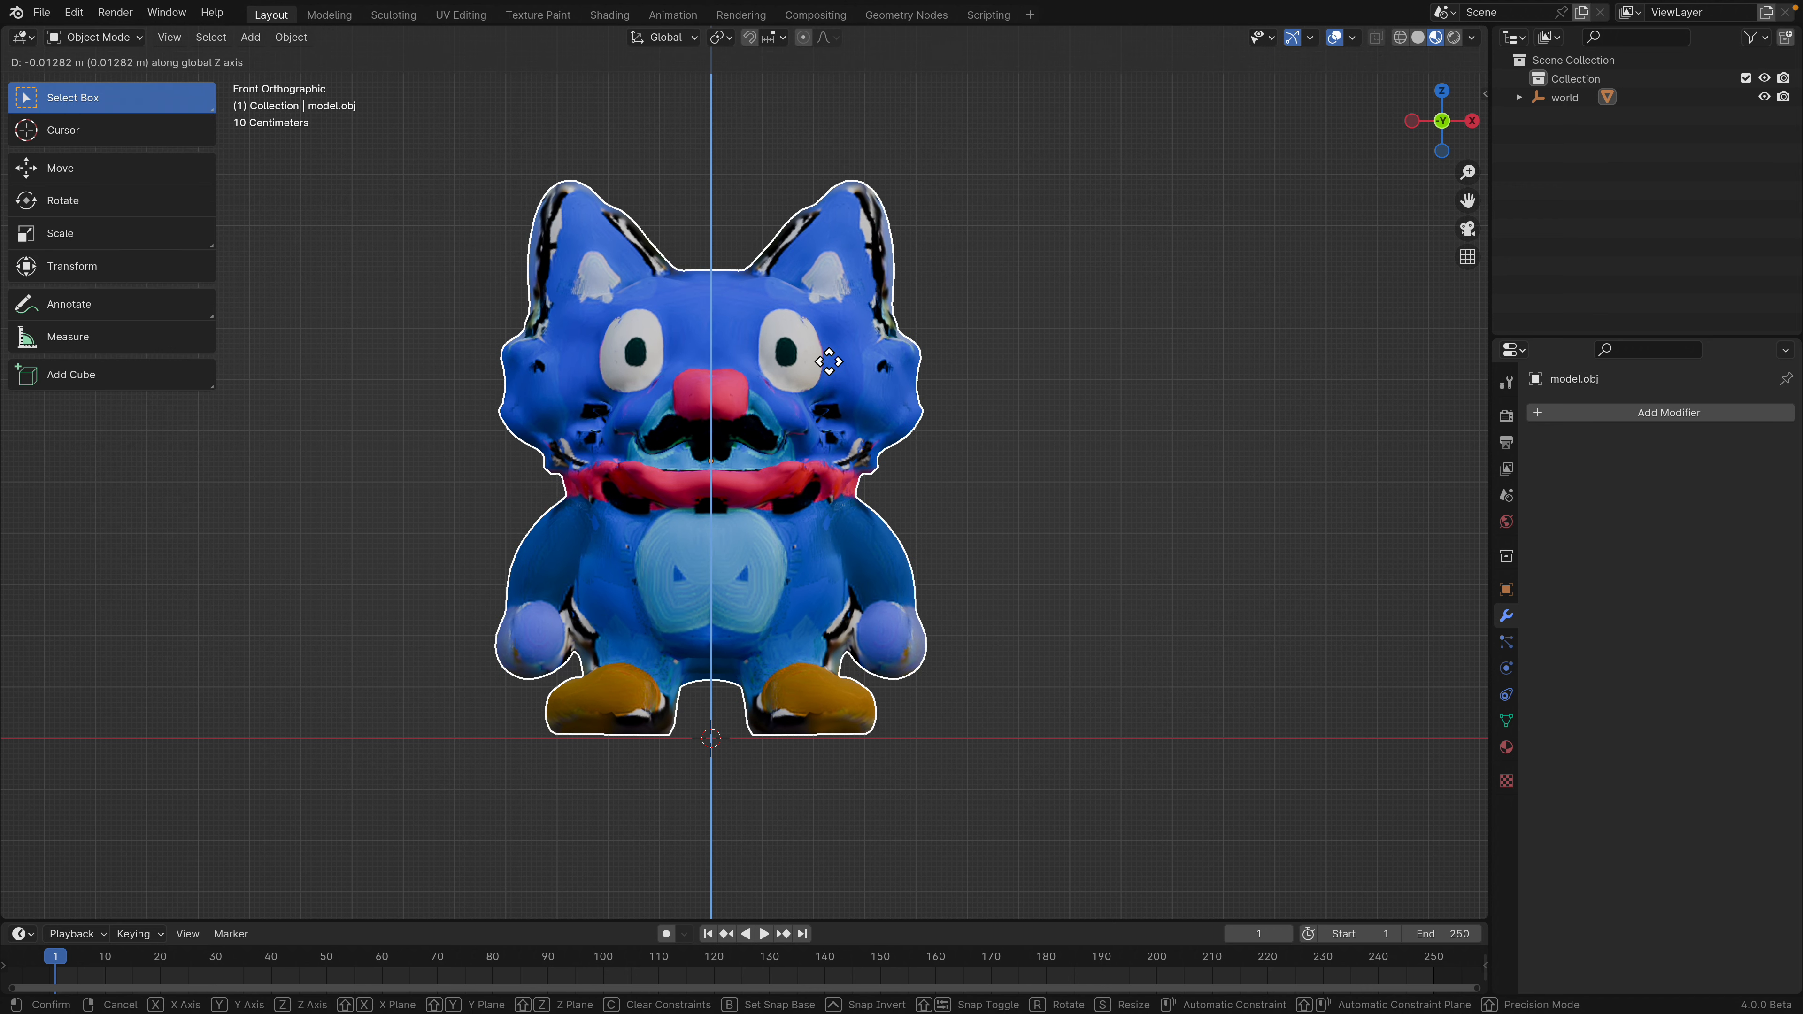
click(829, 370)
Switch back to Sculpt Mode in the top view and save the file.
middle_drag(1039, 503, 901, 661)
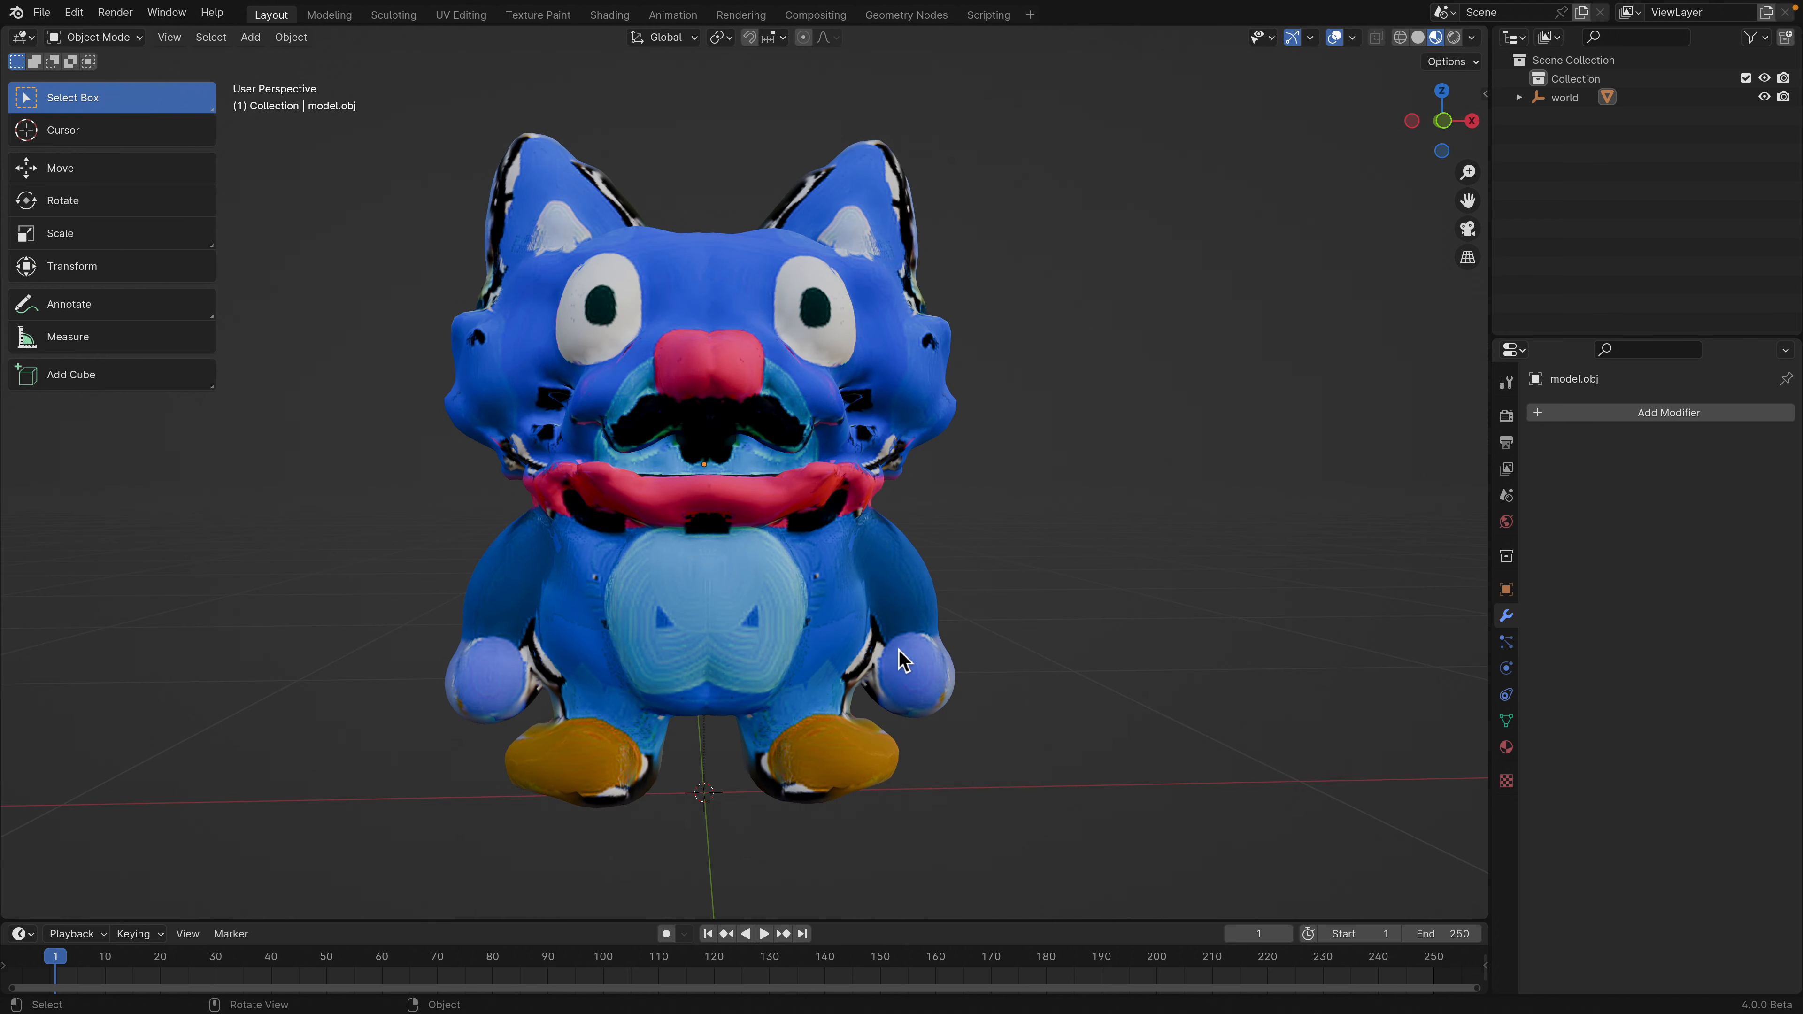
middle_drag(875, 588, 870, 589)
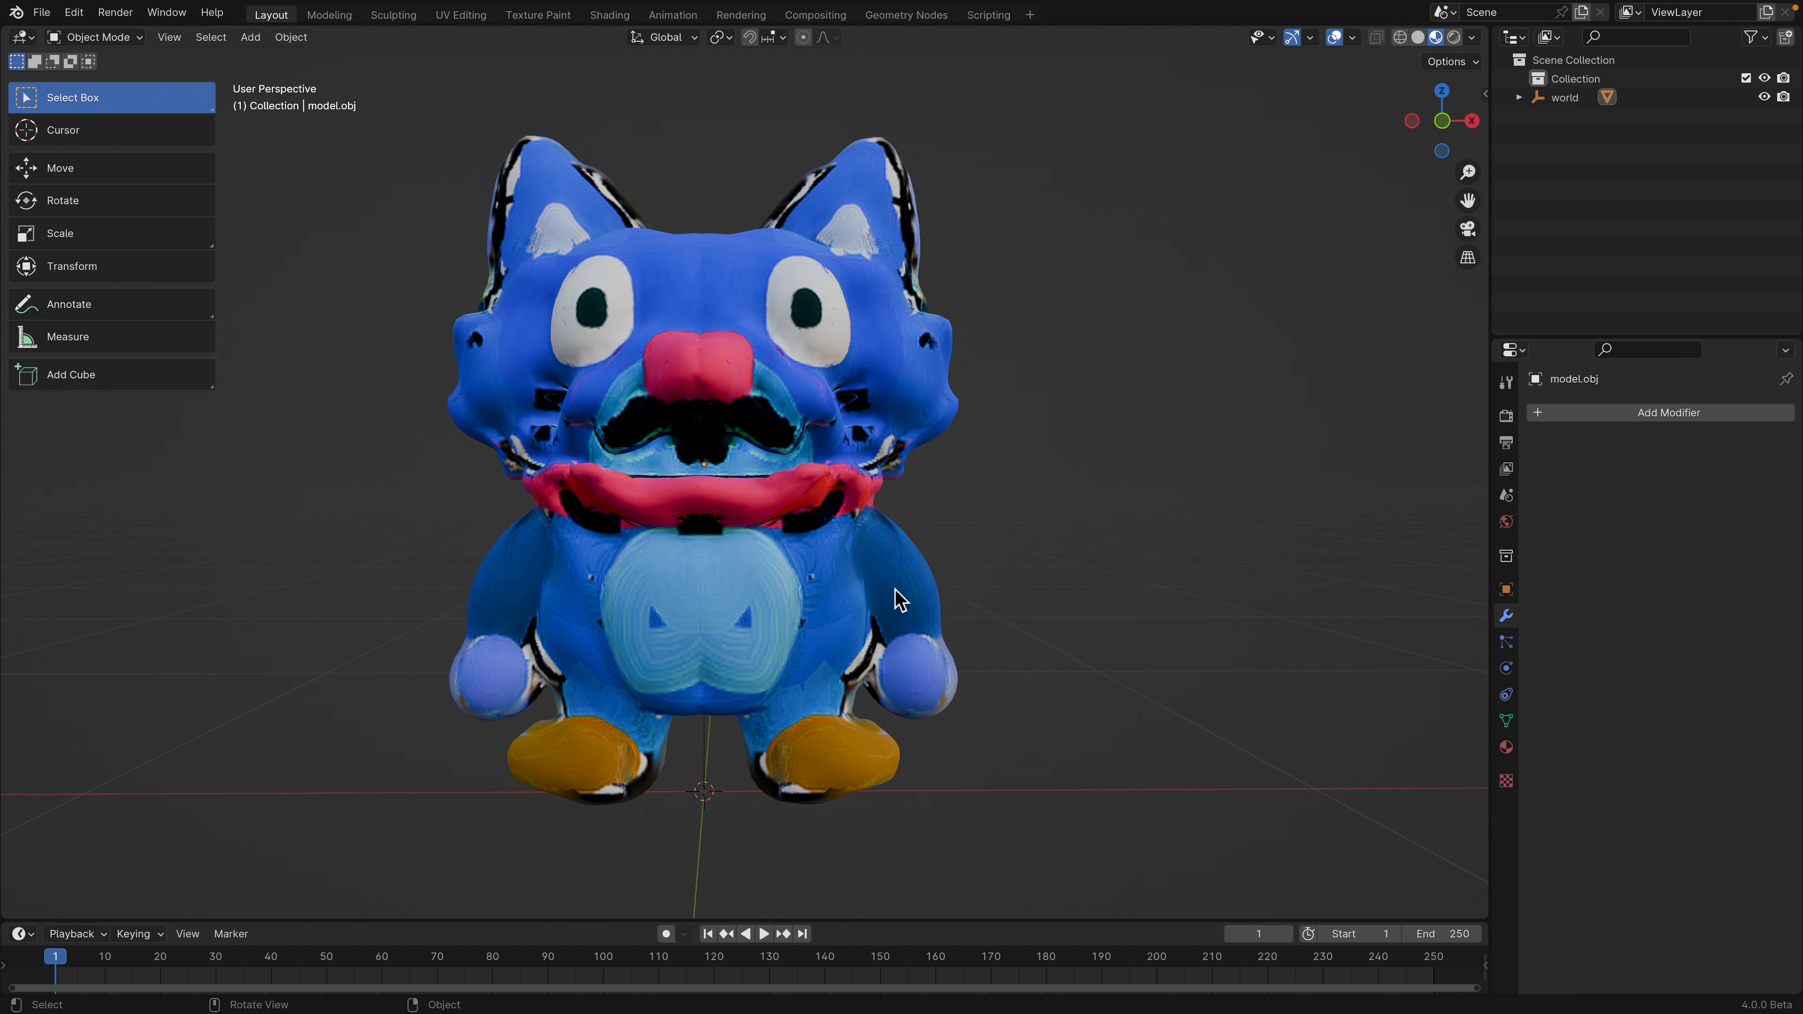
middle_drag(1026, 600, 1199, 499)
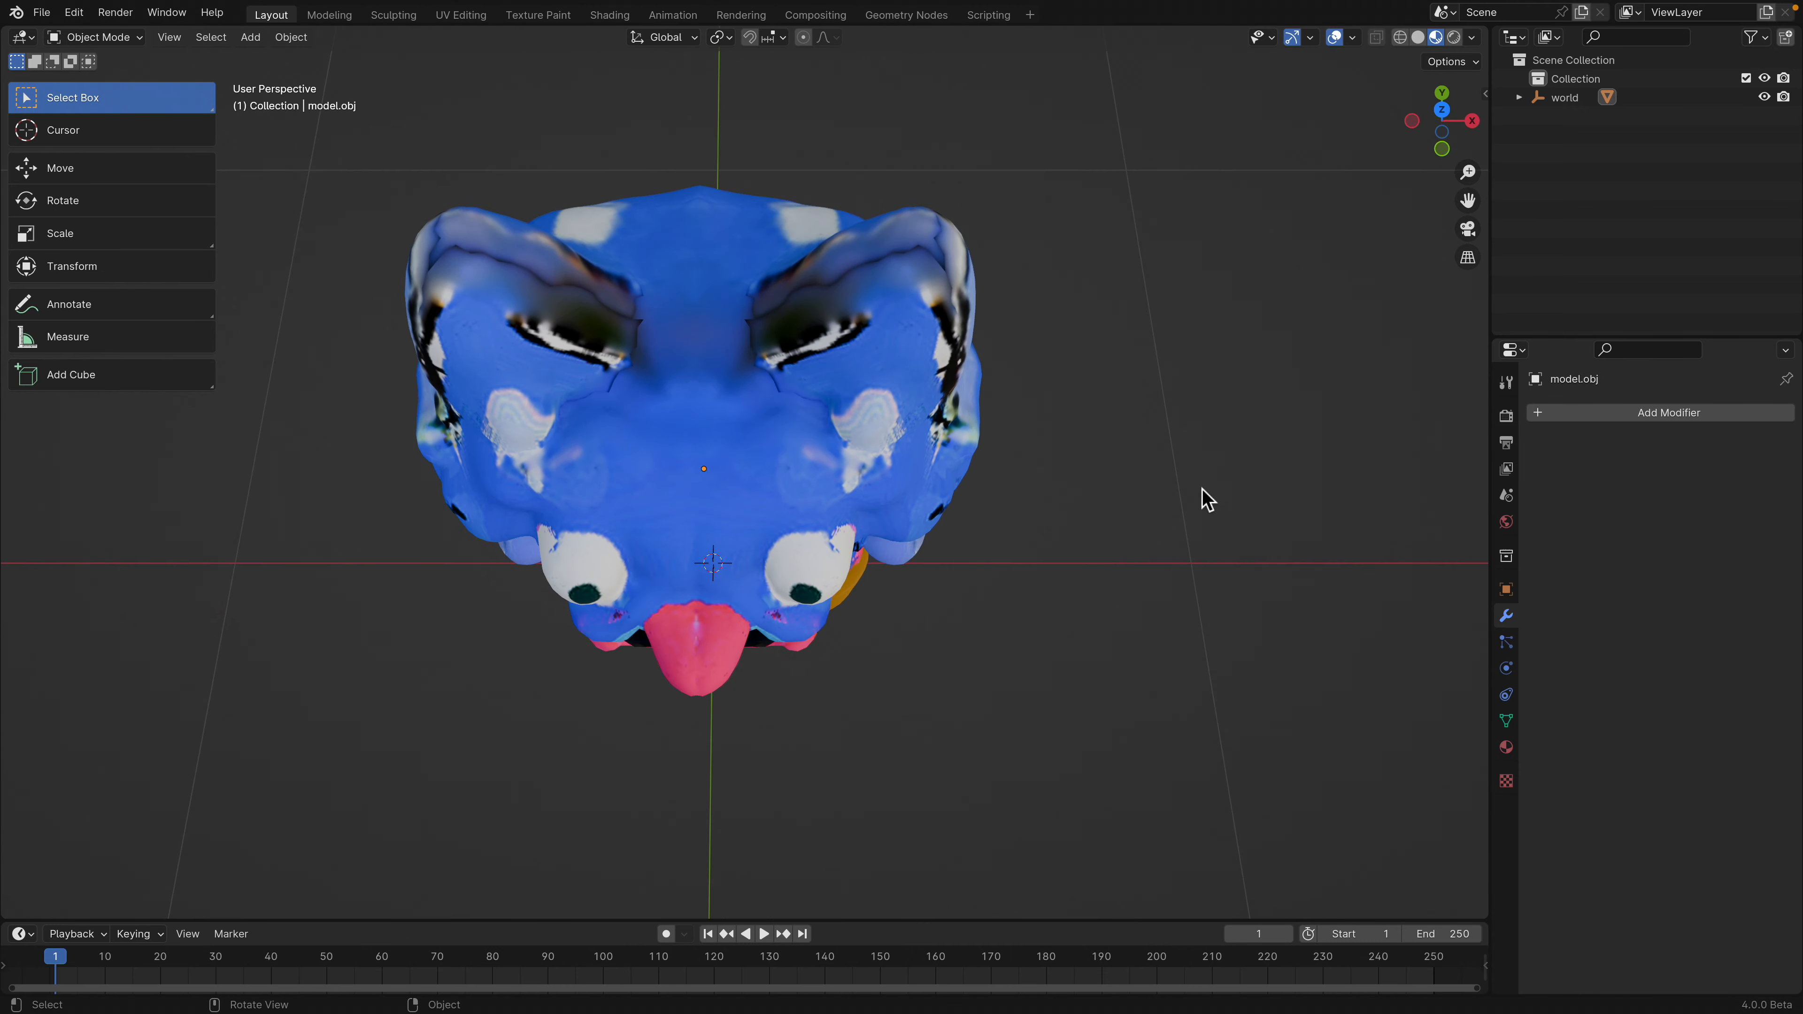
click(1445, 121)
scroll(867, 479, up, 3)
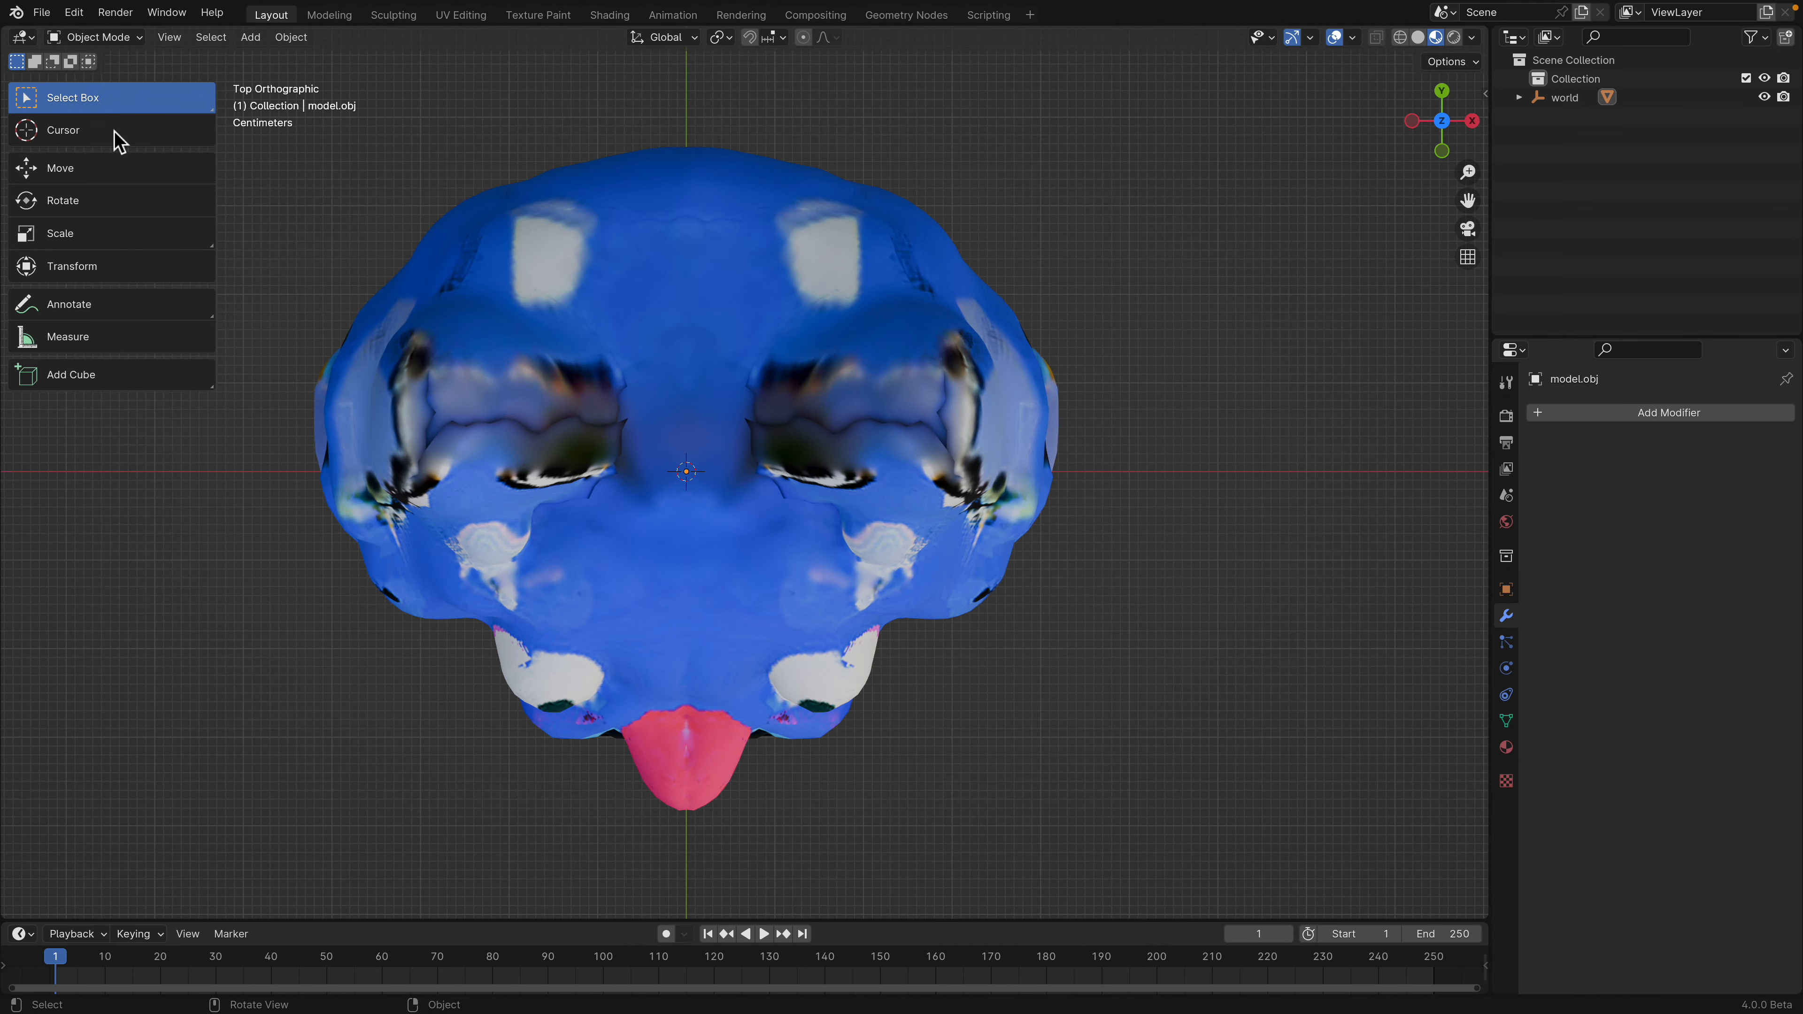
click(94, 39)
click(103, 92)
key(ctrl+s)
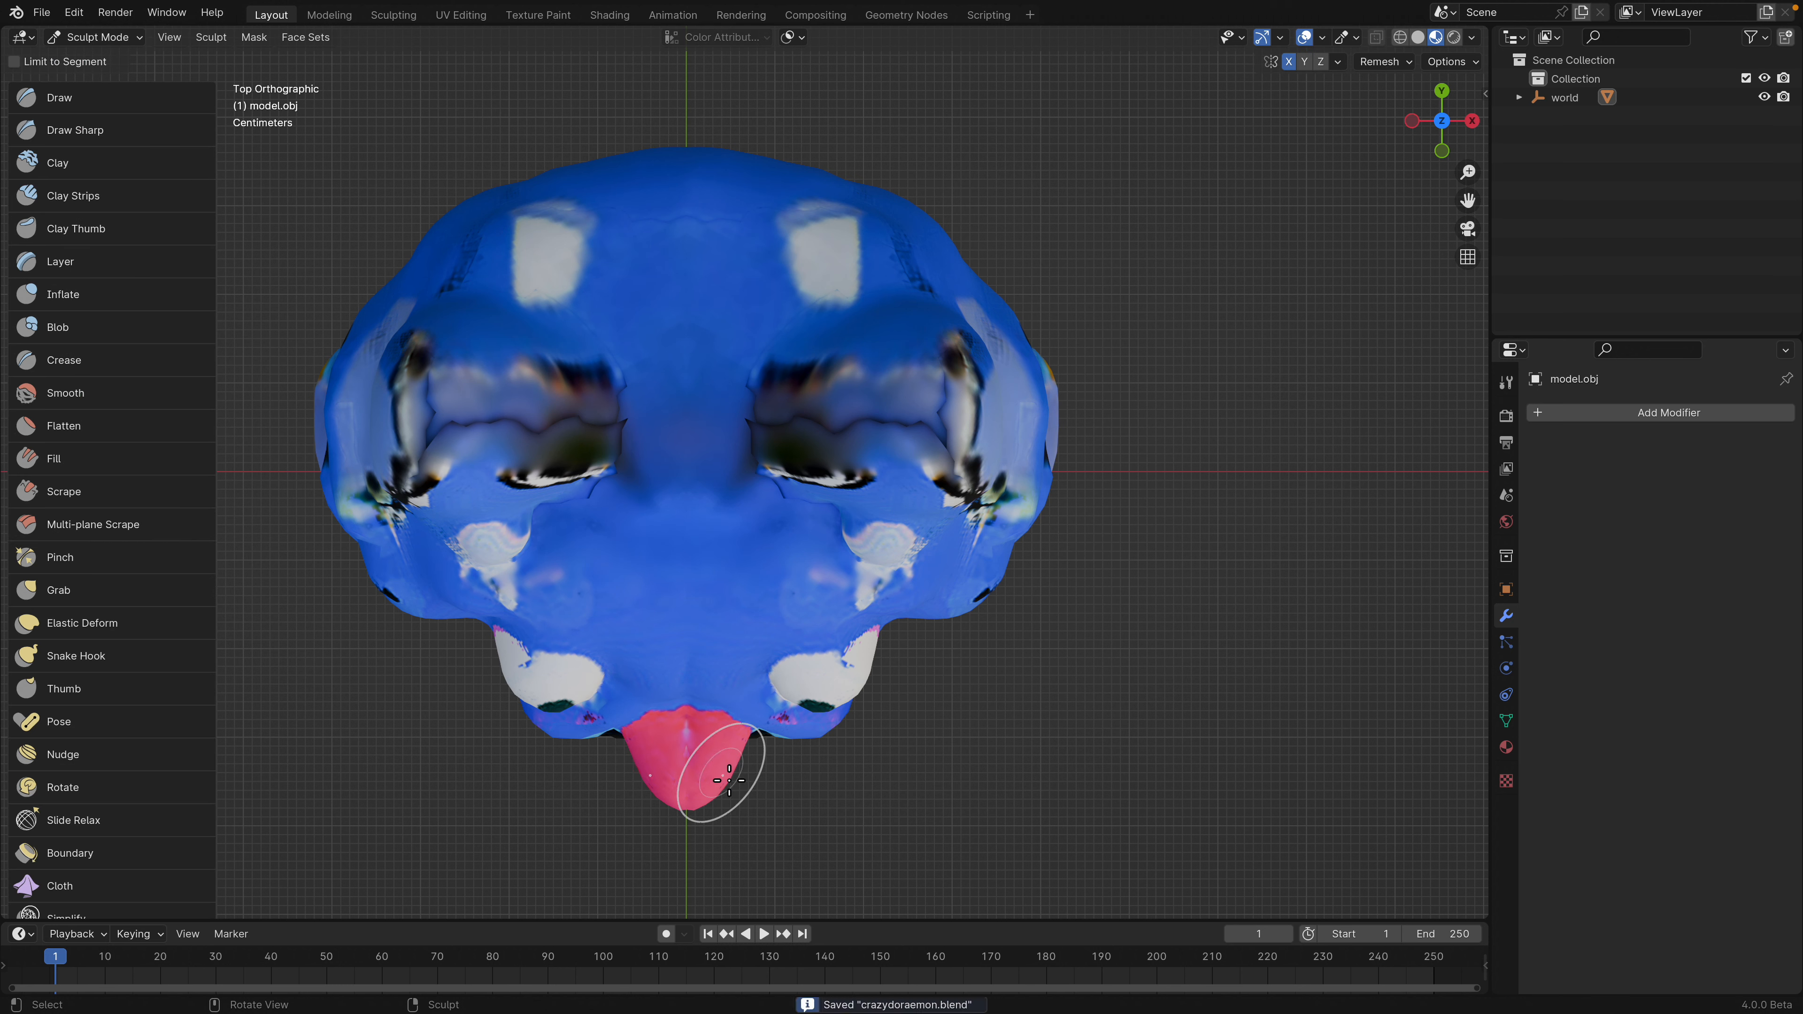
Widen the pink nose symmetrically with the Grab brush from the top view and save the file.
click(107, 594)
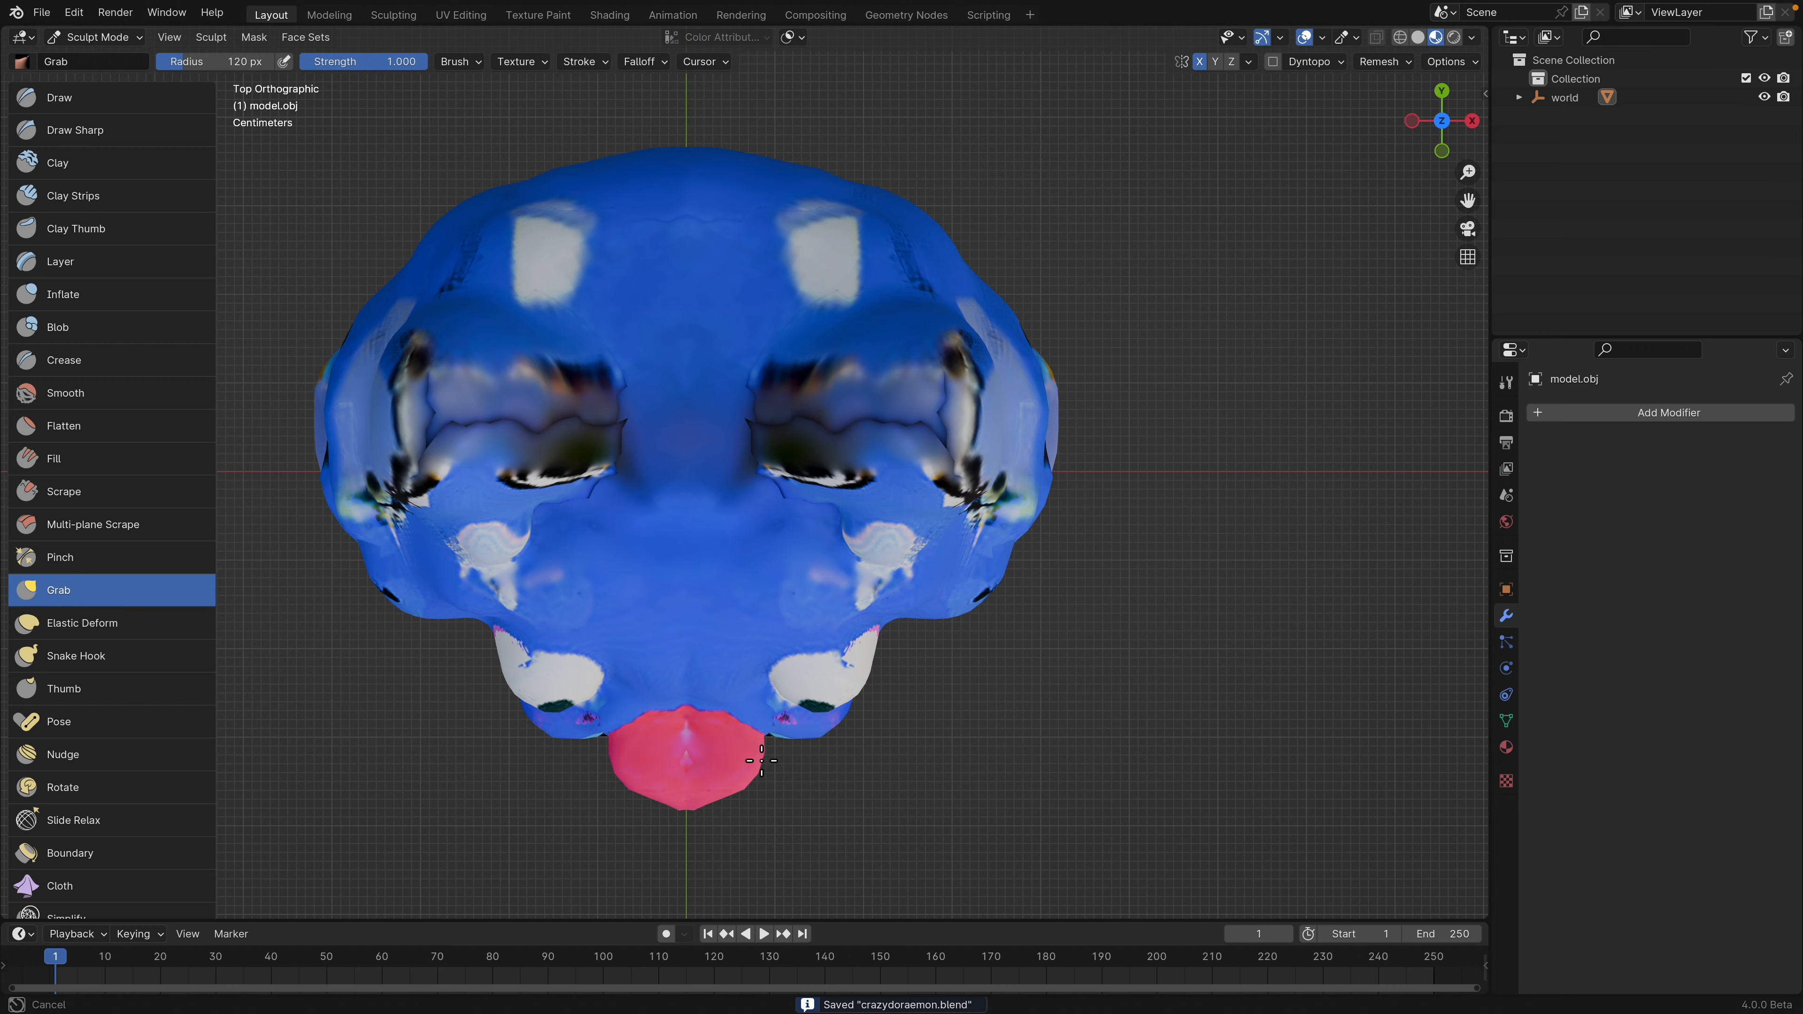
middle_drag(724, 753, 833, 306)
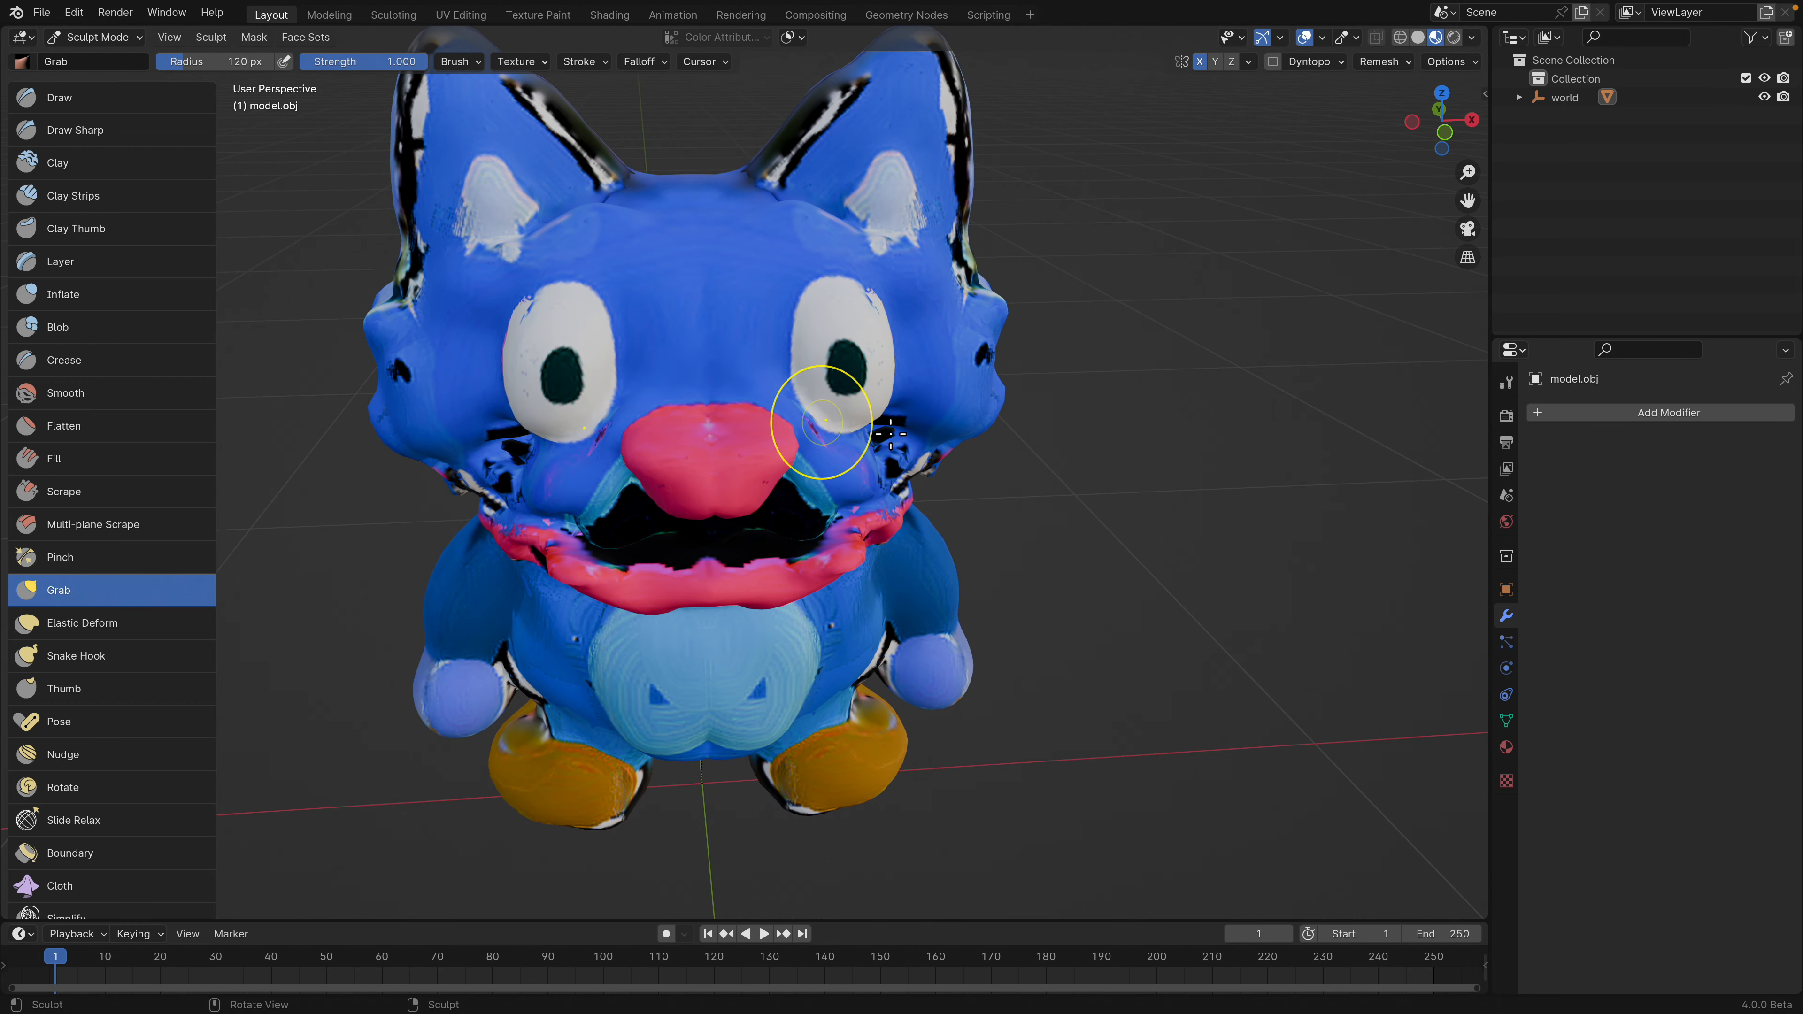
scroll(806, 410, down, 2)
mouse_move(802, 408)
middle_down()
mouse_move(792, 366)
mouse_move(809, 417)
middle_up()
scroll(789, 393, up, 2)
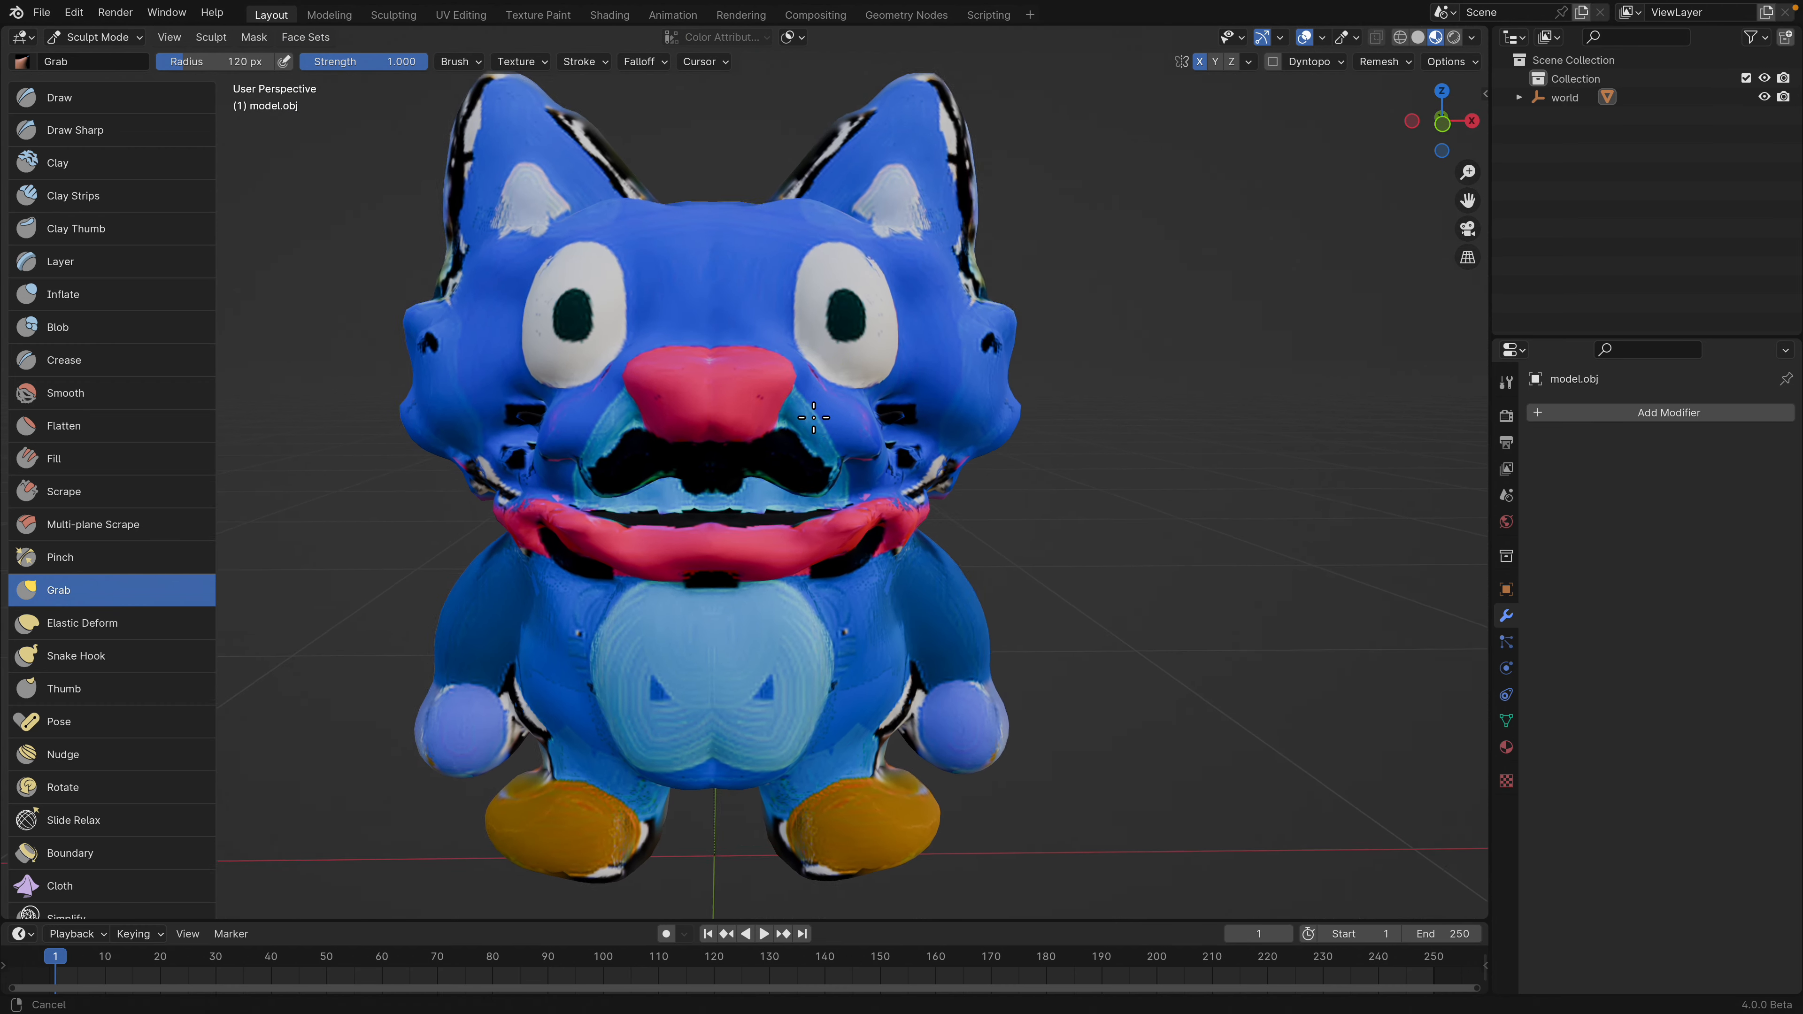
key(ctrl+s)
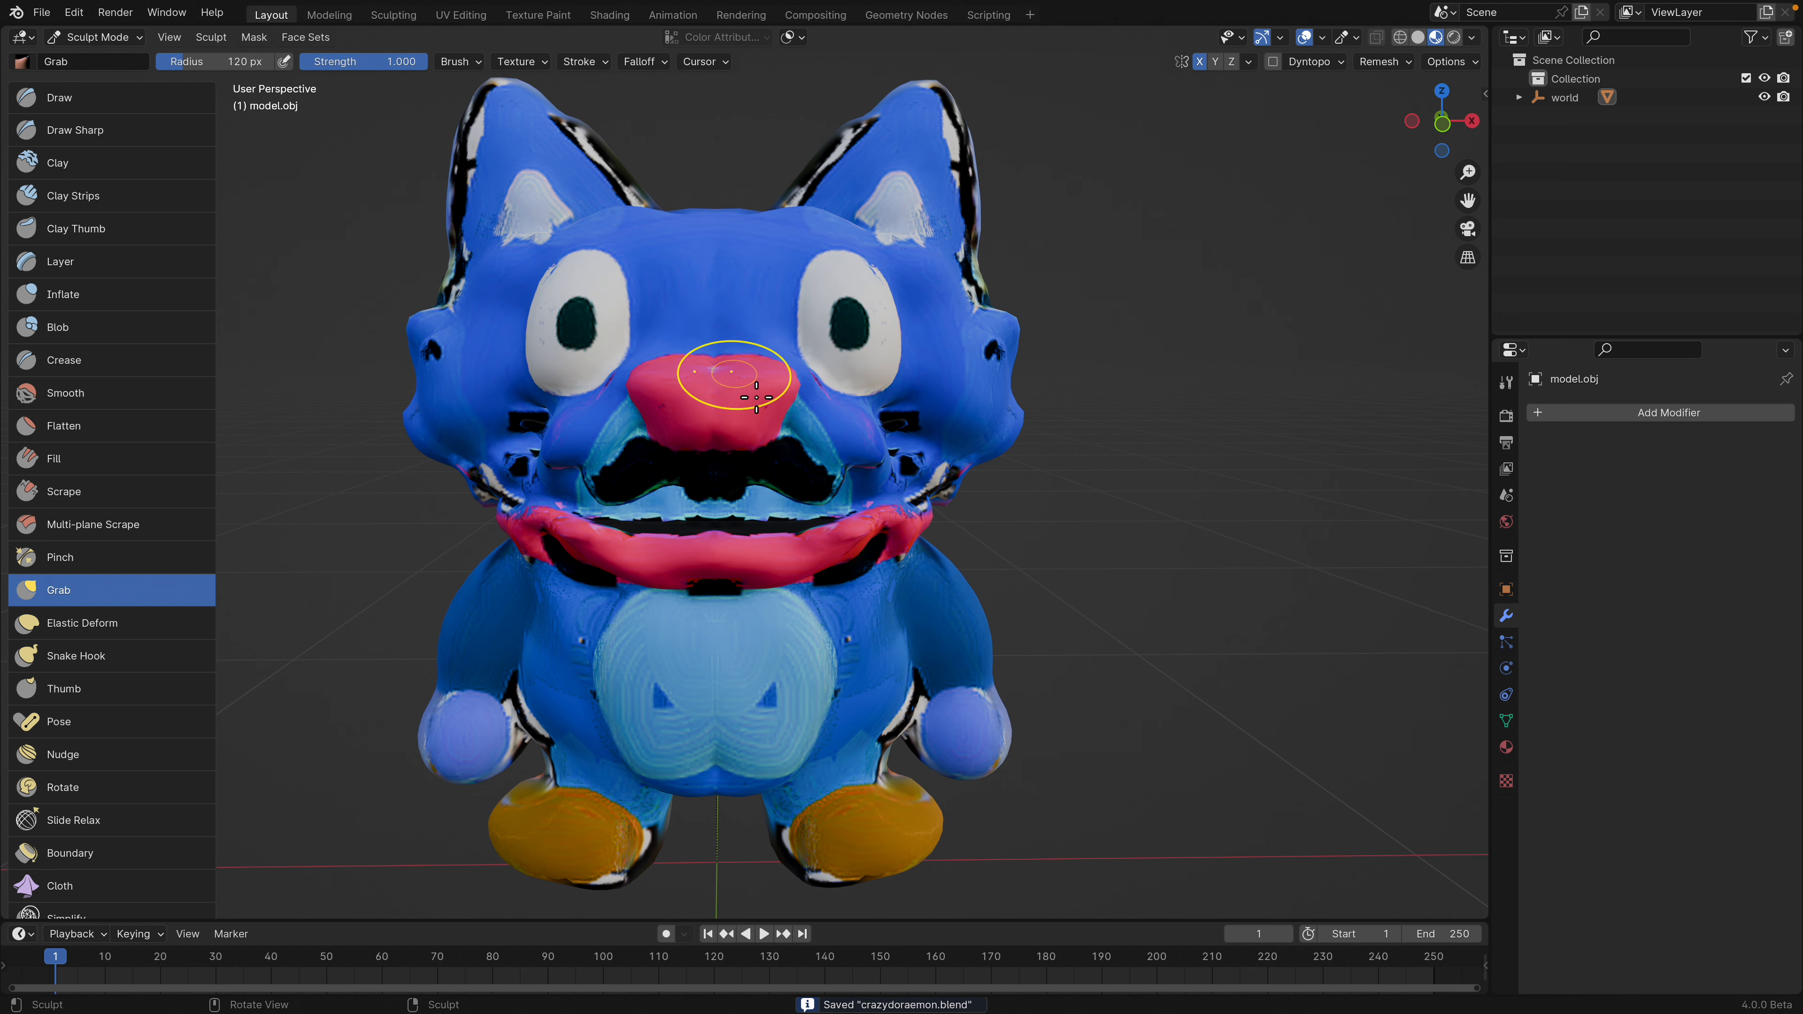
Switch the model from Sculpt Mode to Texture Paint mode with the face in view.
middle_drag(735, 373, 741, 392)
click(114, 43)
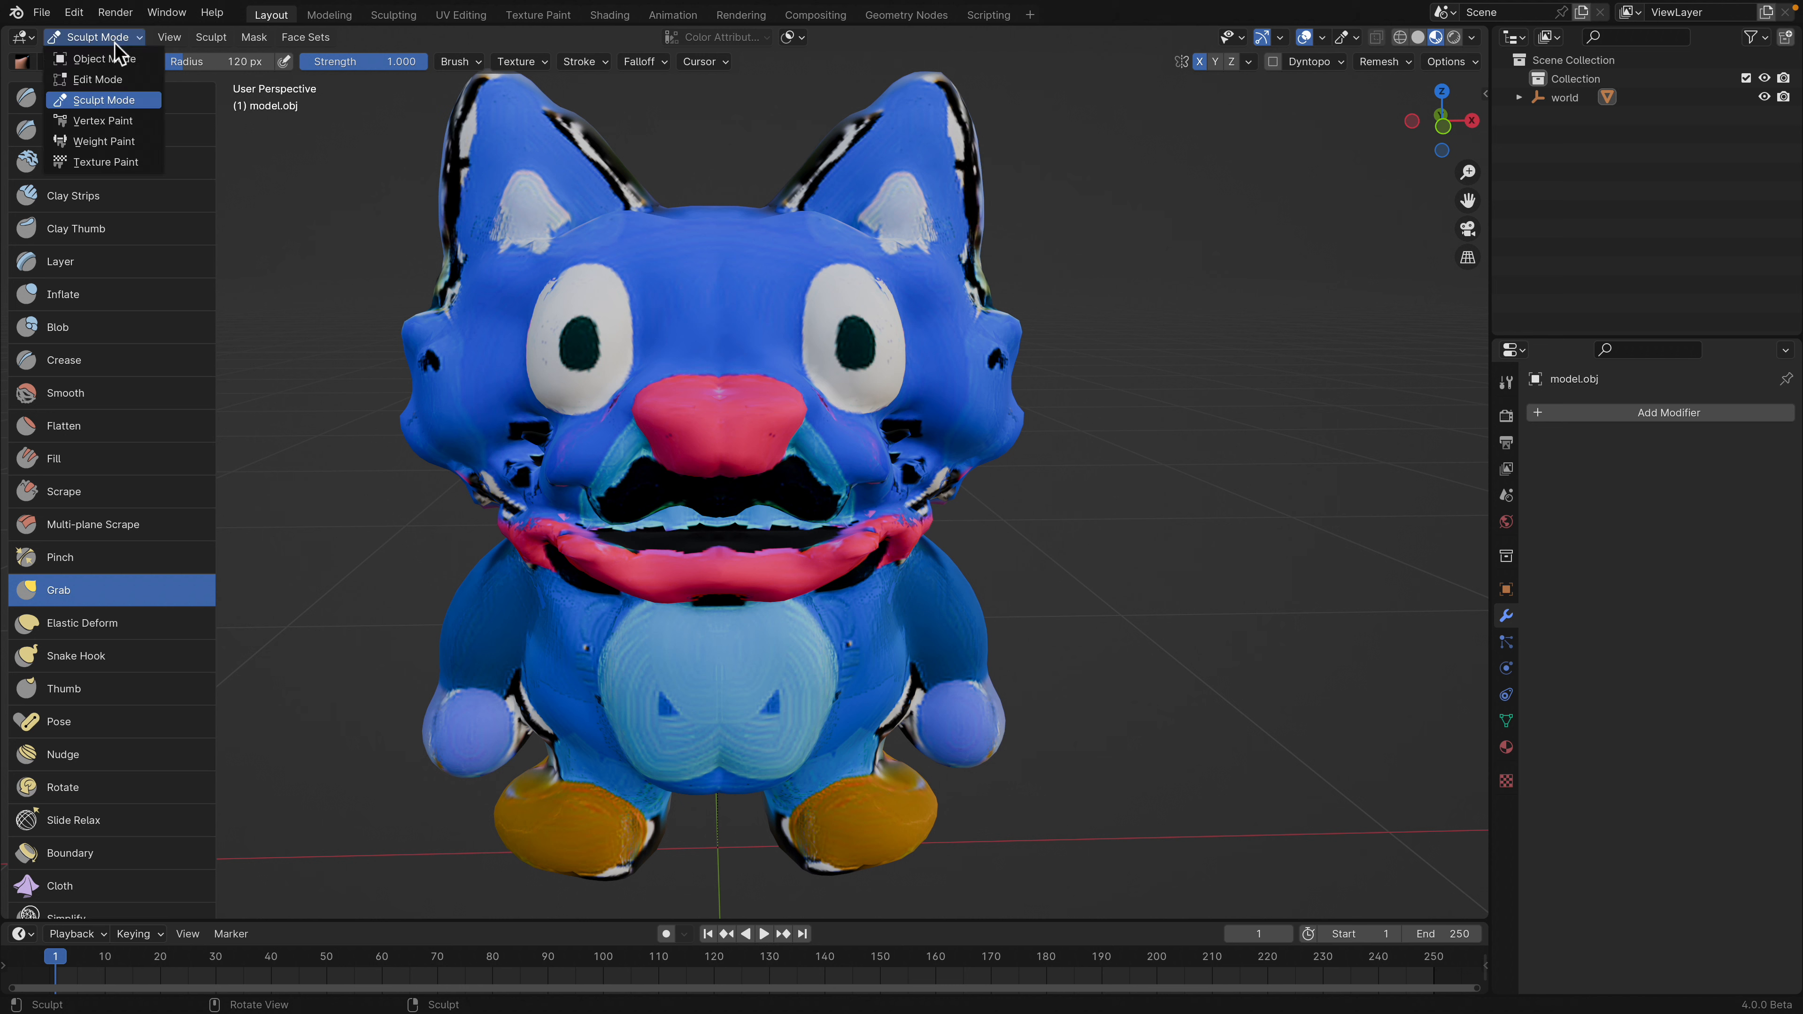
click(108, 162)
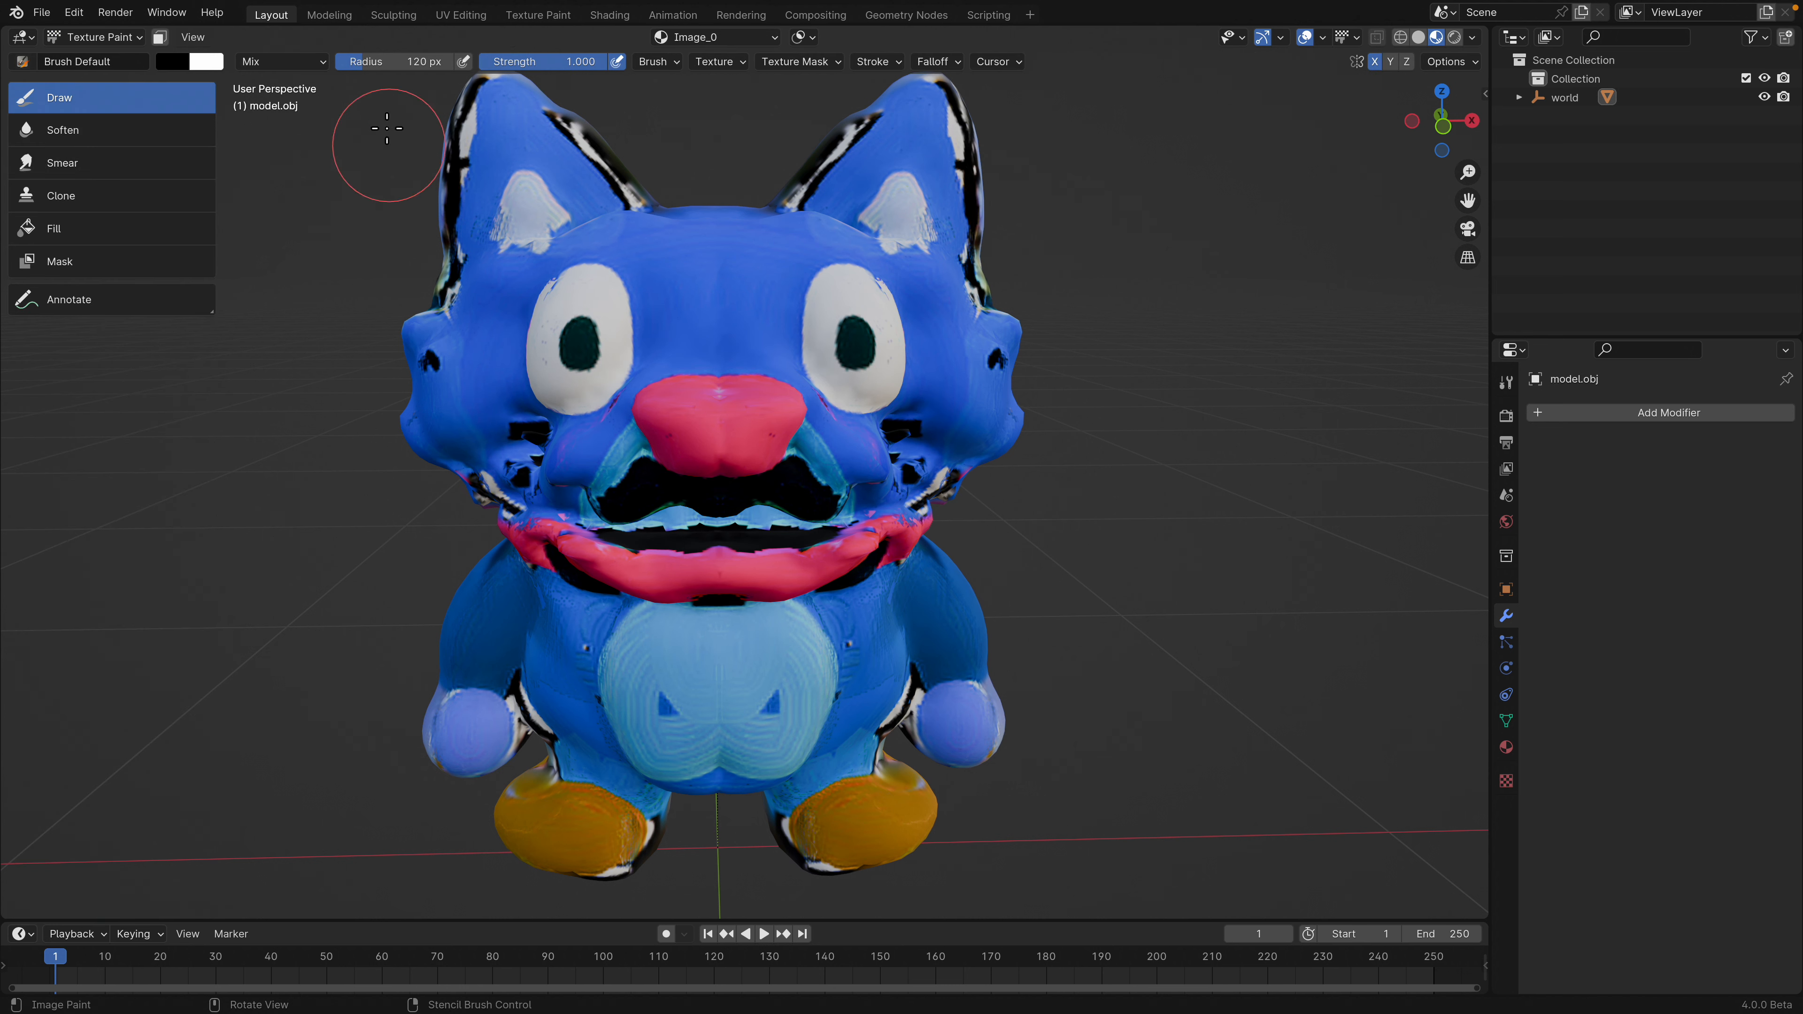
middle_drag(818, 350, 778, 348)
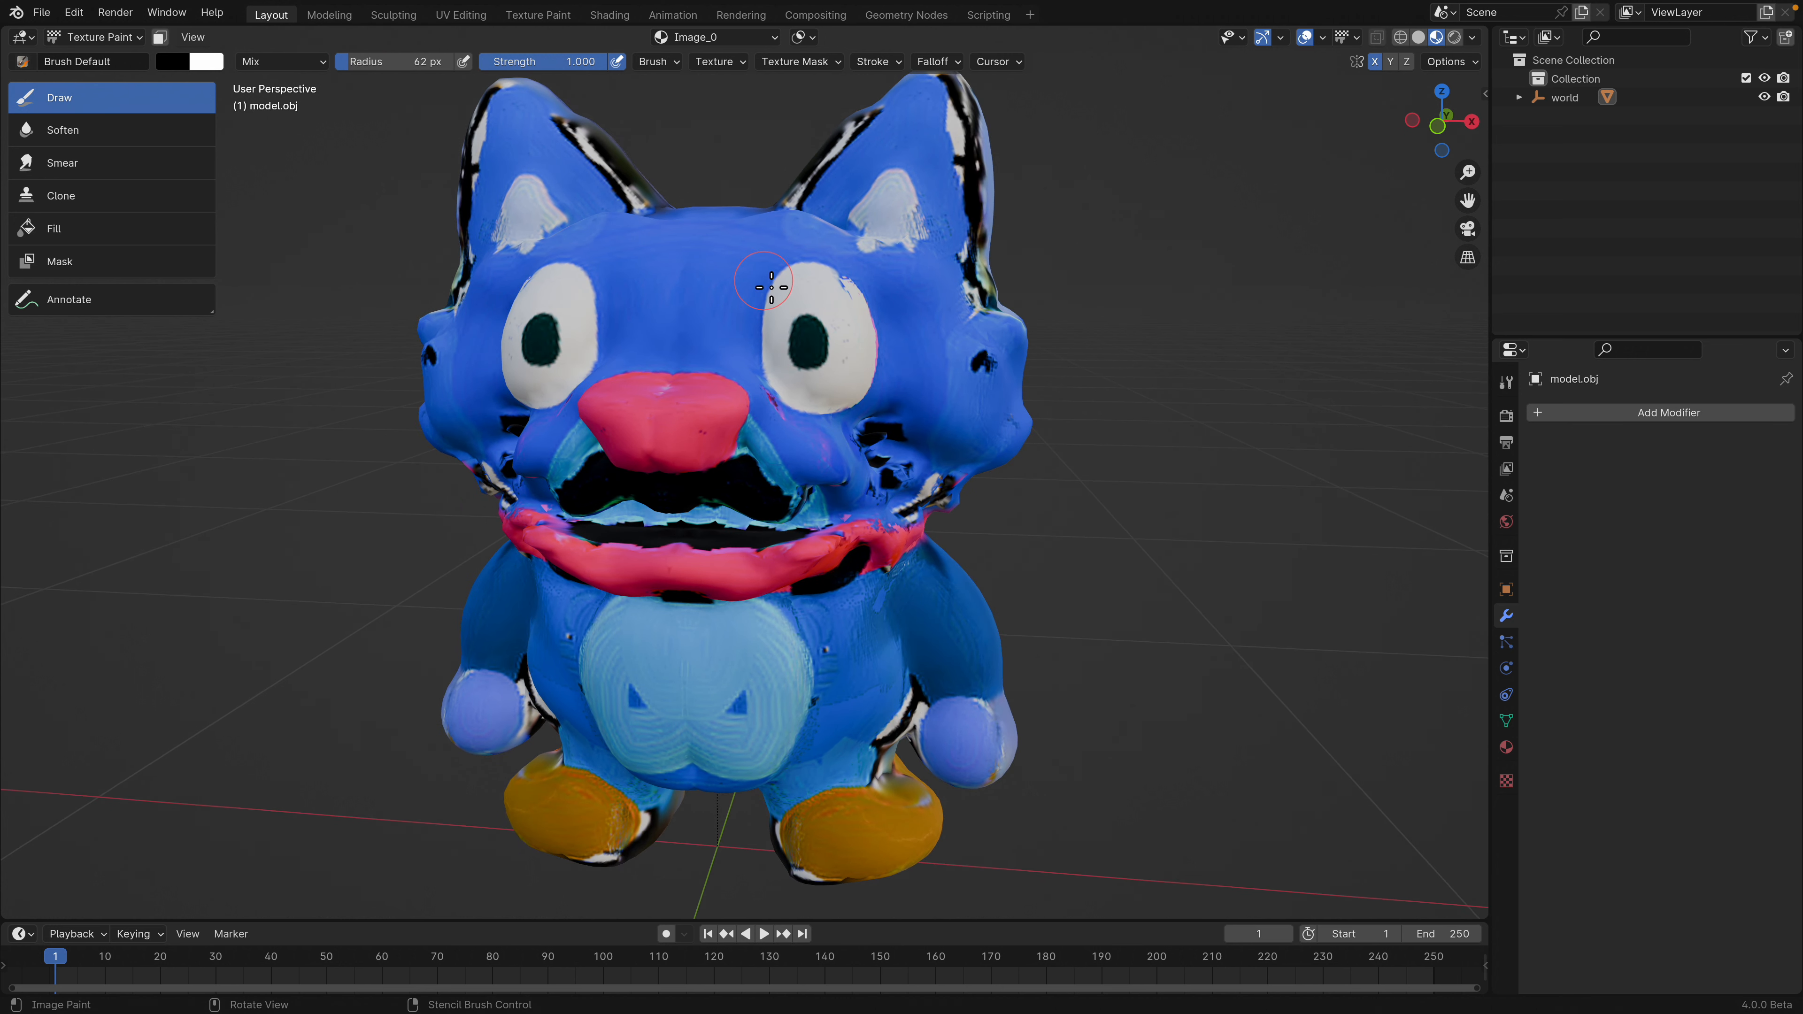
drag(765, 277, 752, 342)
middle_drag(750, 337, 763, 337)
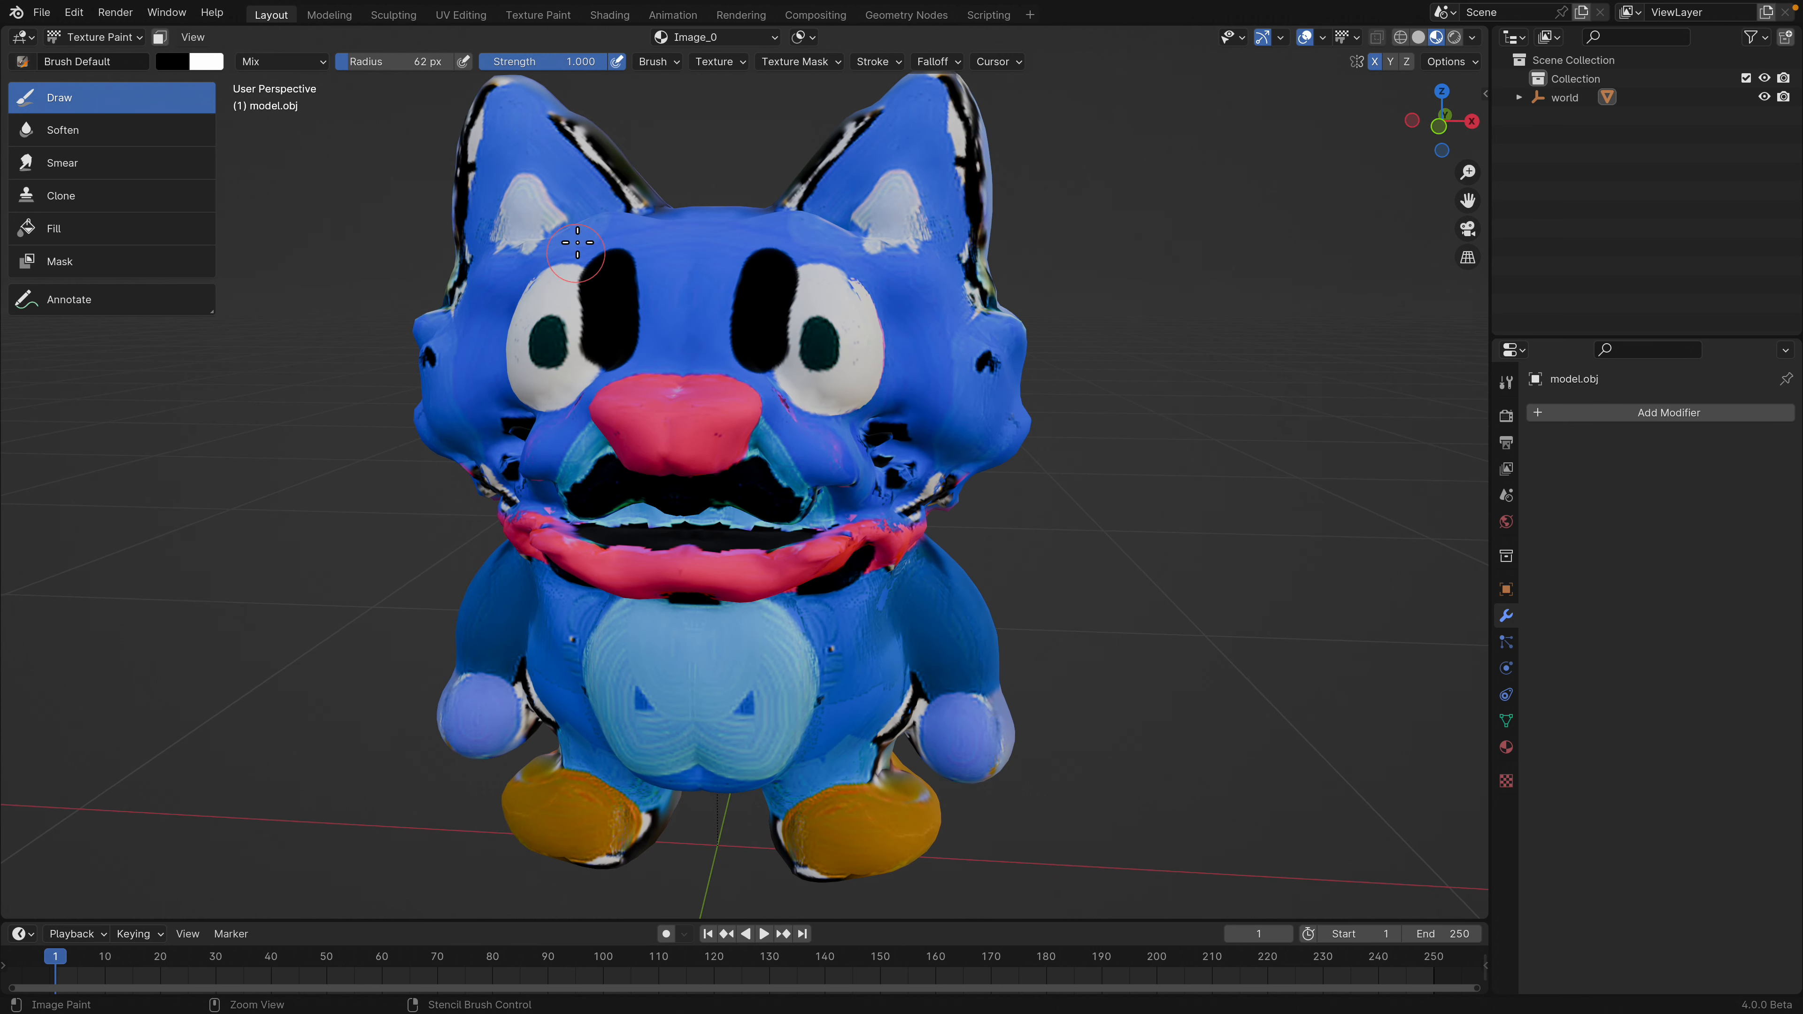
key(ctrl+z)
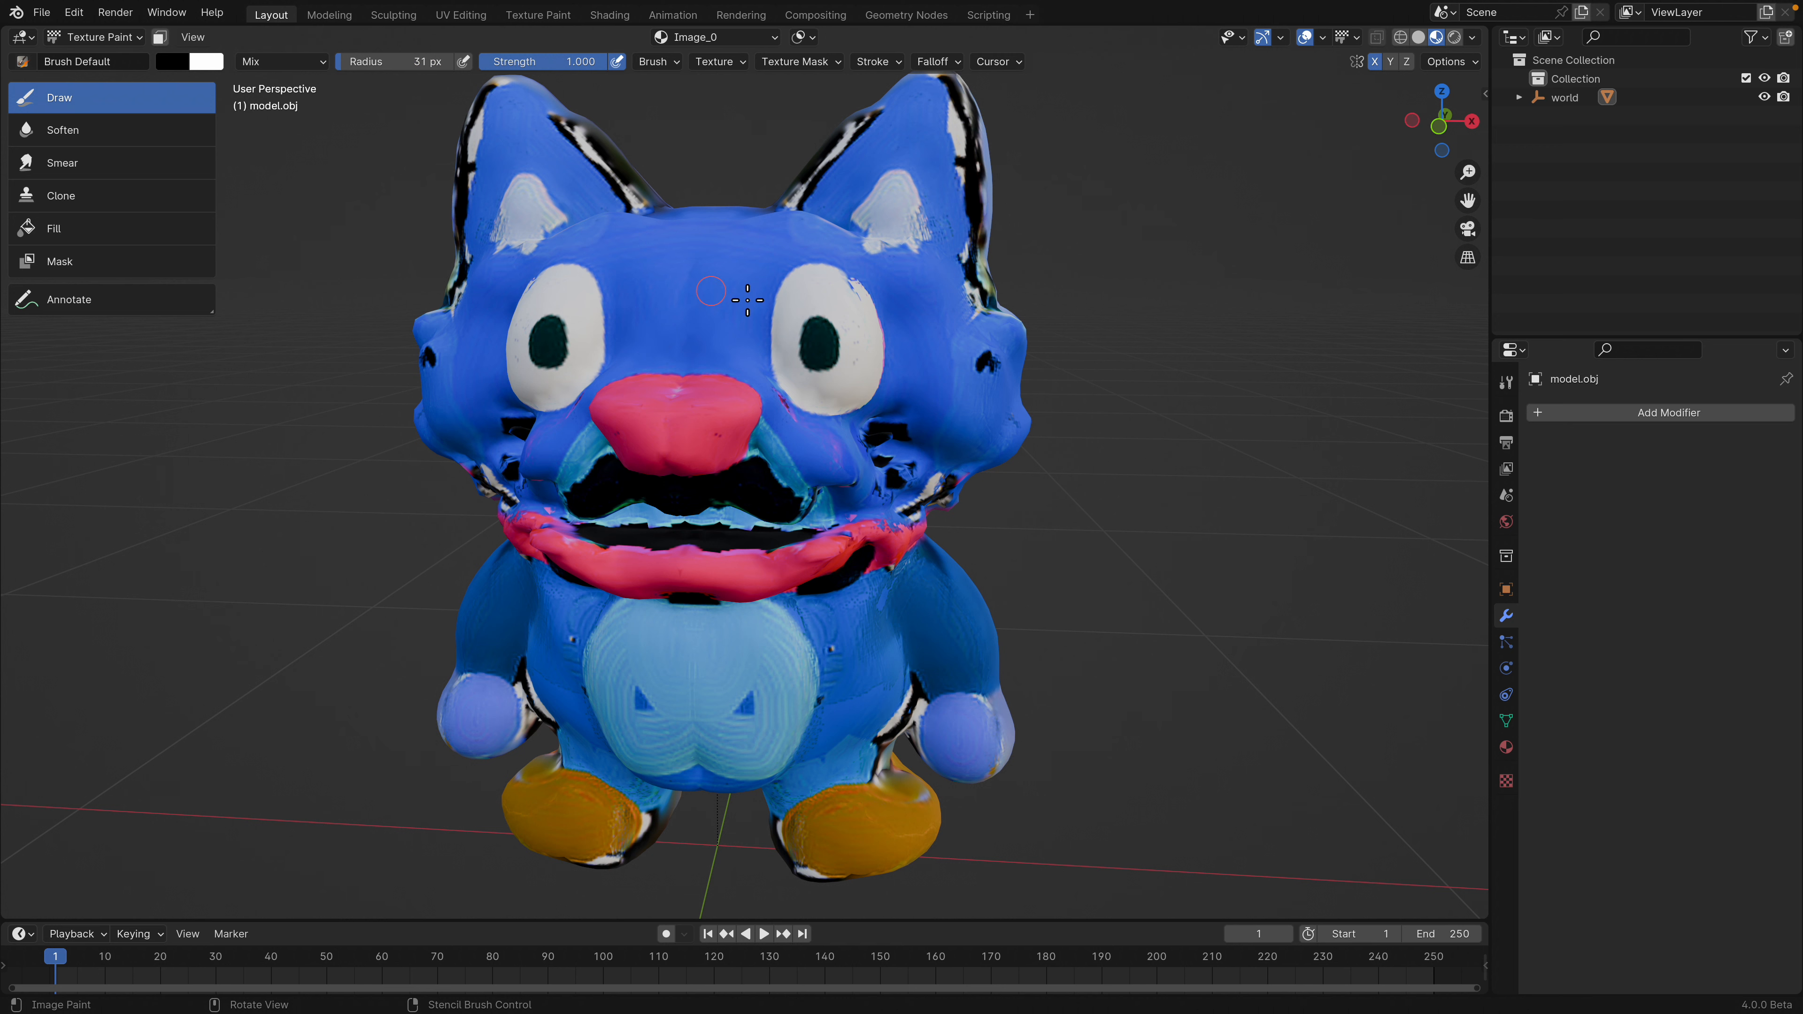
Paint symmetric black glasses with a 31 px brush: round rims around the eyes, a bridge above the nose and temples toward the ears.
mouse_move(784, 285)
mouse_down()
mouse_move(756, 330)
mouse_move(781, 392)
mouse_move(859, 419)
mouse_move(895, 355)
mouse_move(848, 269)
mouse_move(789, 264)
mouse_up()
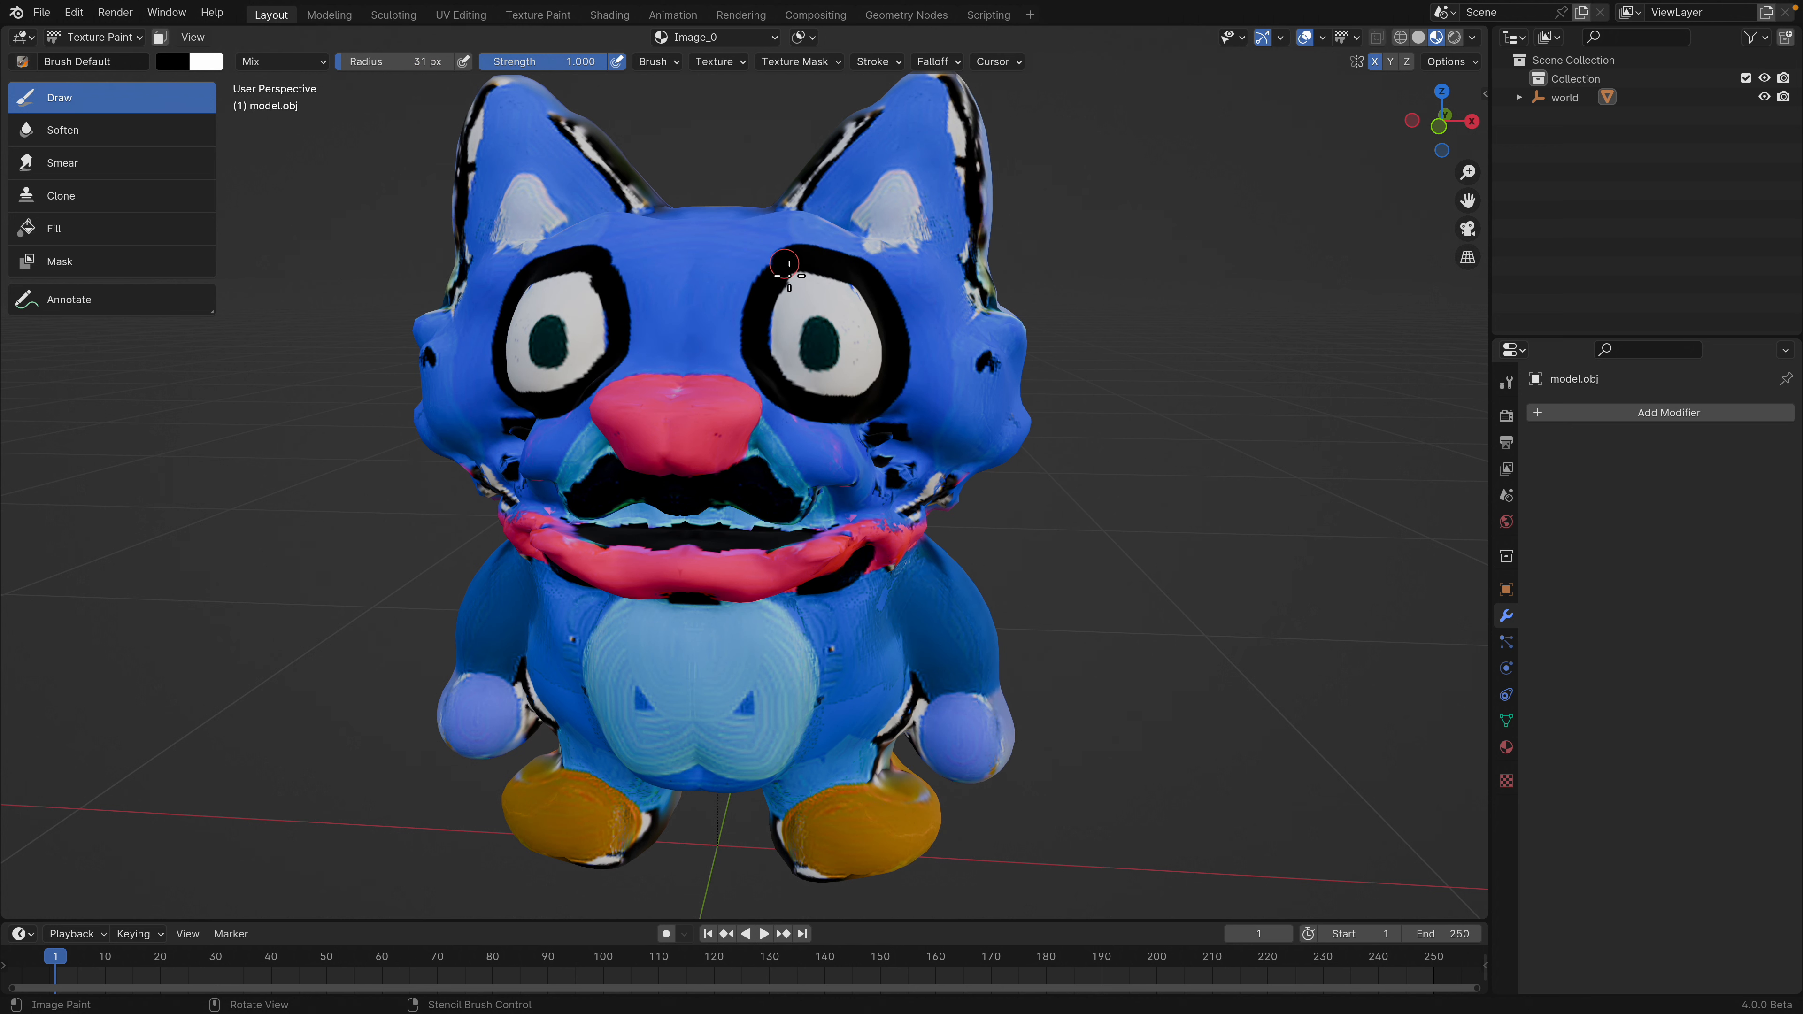
middle_drag(785, 264, 664, 344)
drag(701, 330, 757, 346)
middle_drag(770, 370, 783, 377)
key(ctrl+z)
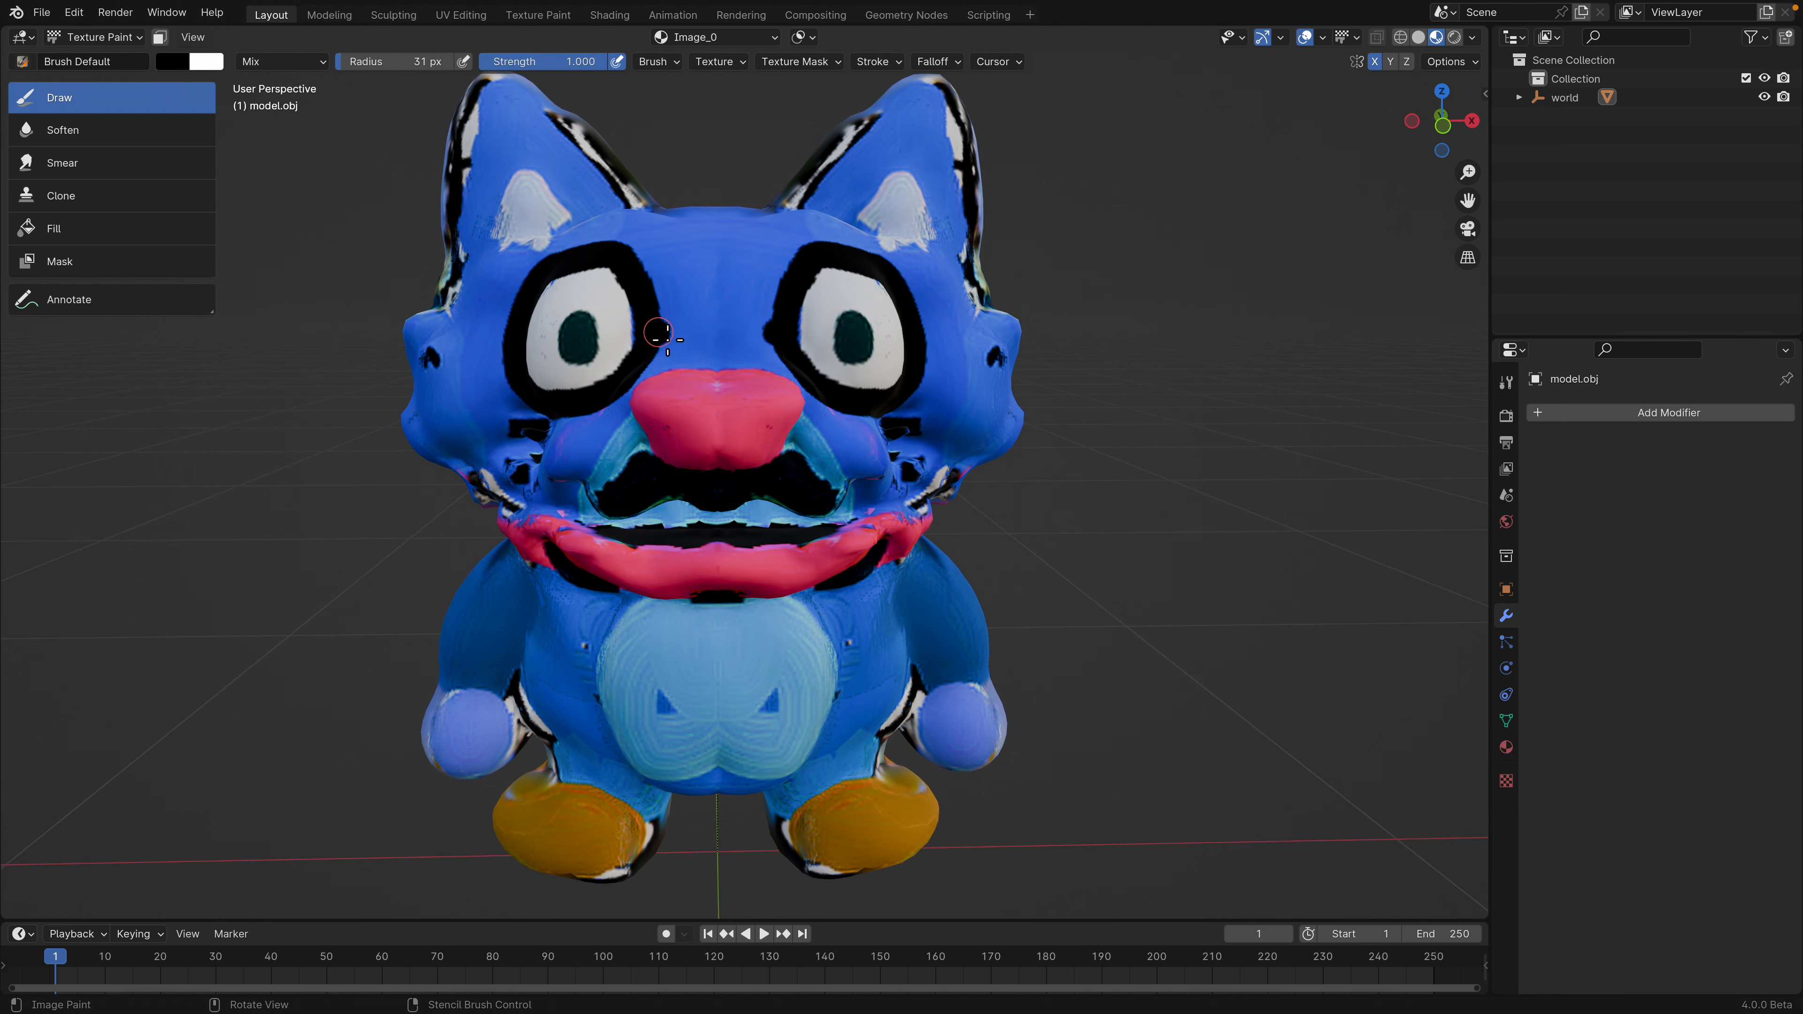
drag(669, 339, 728, 315)
middle_drag(805, 368, 851, 341)
mouse_move(960, 324)
middle_down()
mouse_move(896, 338)
mouse_move(912, 324)
middle_up()
middle_drag(841, 534, 808, 488)
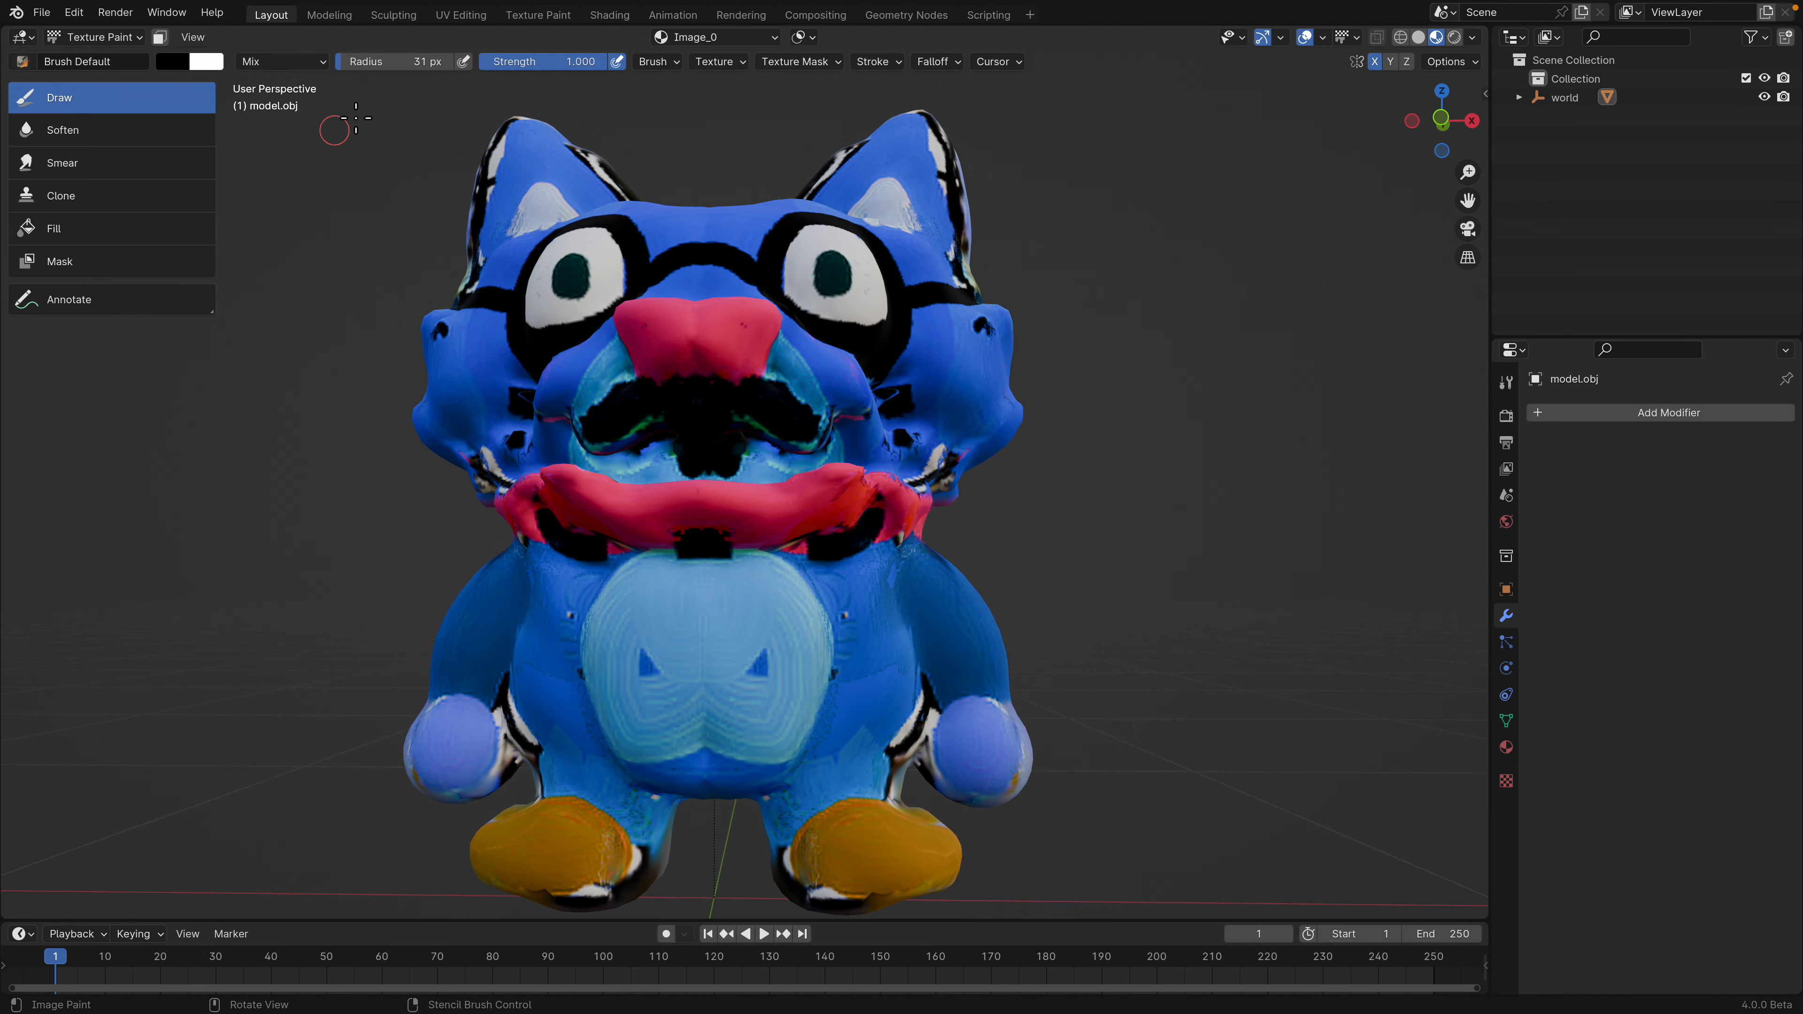
Outline the light-blue belly patch in black with a 23 px brush and draw a rounded pocket with a slot inside it.
middle_drag(722, 527, 737, 551)
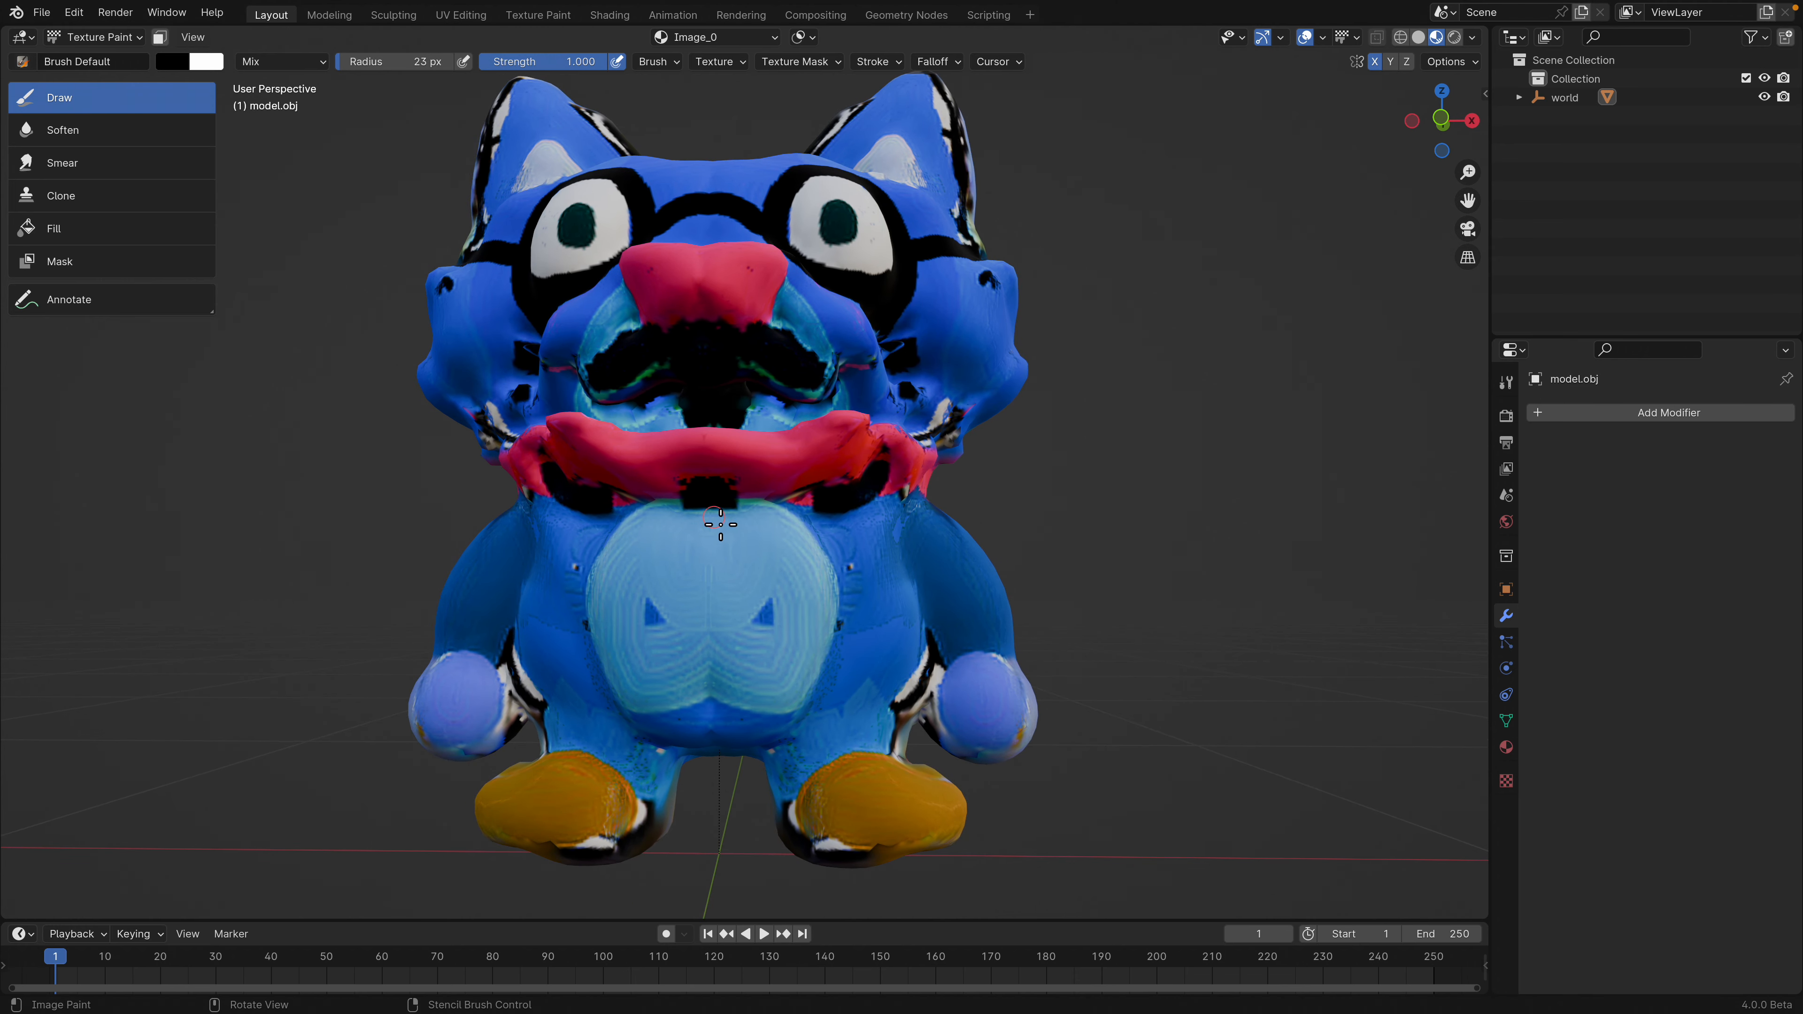
mouse_move(720, 524)
mouse_down()
mouse_move(791, 533)
mouse_move(838, 590)
mouse_move(835, 682)
mouse_move(690, 711)
mouse_up()
mouse_move(764, 582)
mouse_down()
mouse_move(765, 639)
mouse_move(706, 650)
mouse_up()
middle_drag(847, 611, 929, 495)
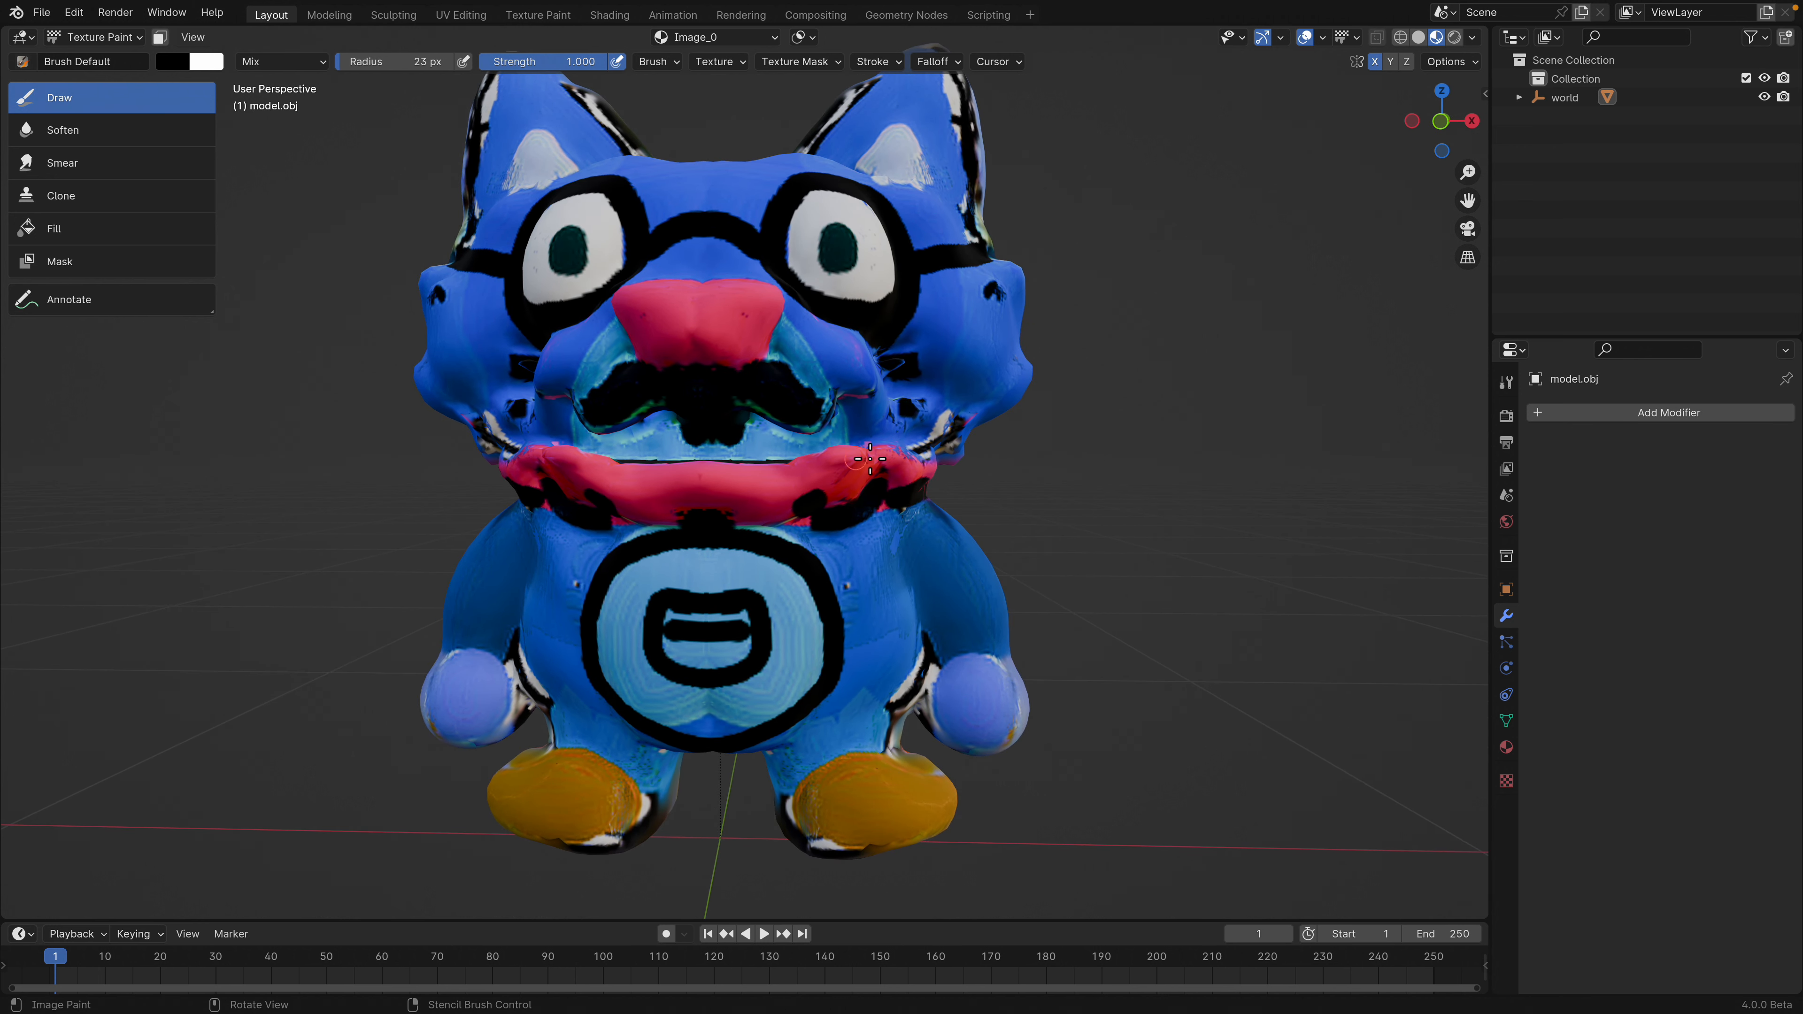
Paint black spots symmetrically along the red band under the mouth and save the file.
drag(859, 460, 850, 456)
middle_drag(1029, 359, 965, 358)
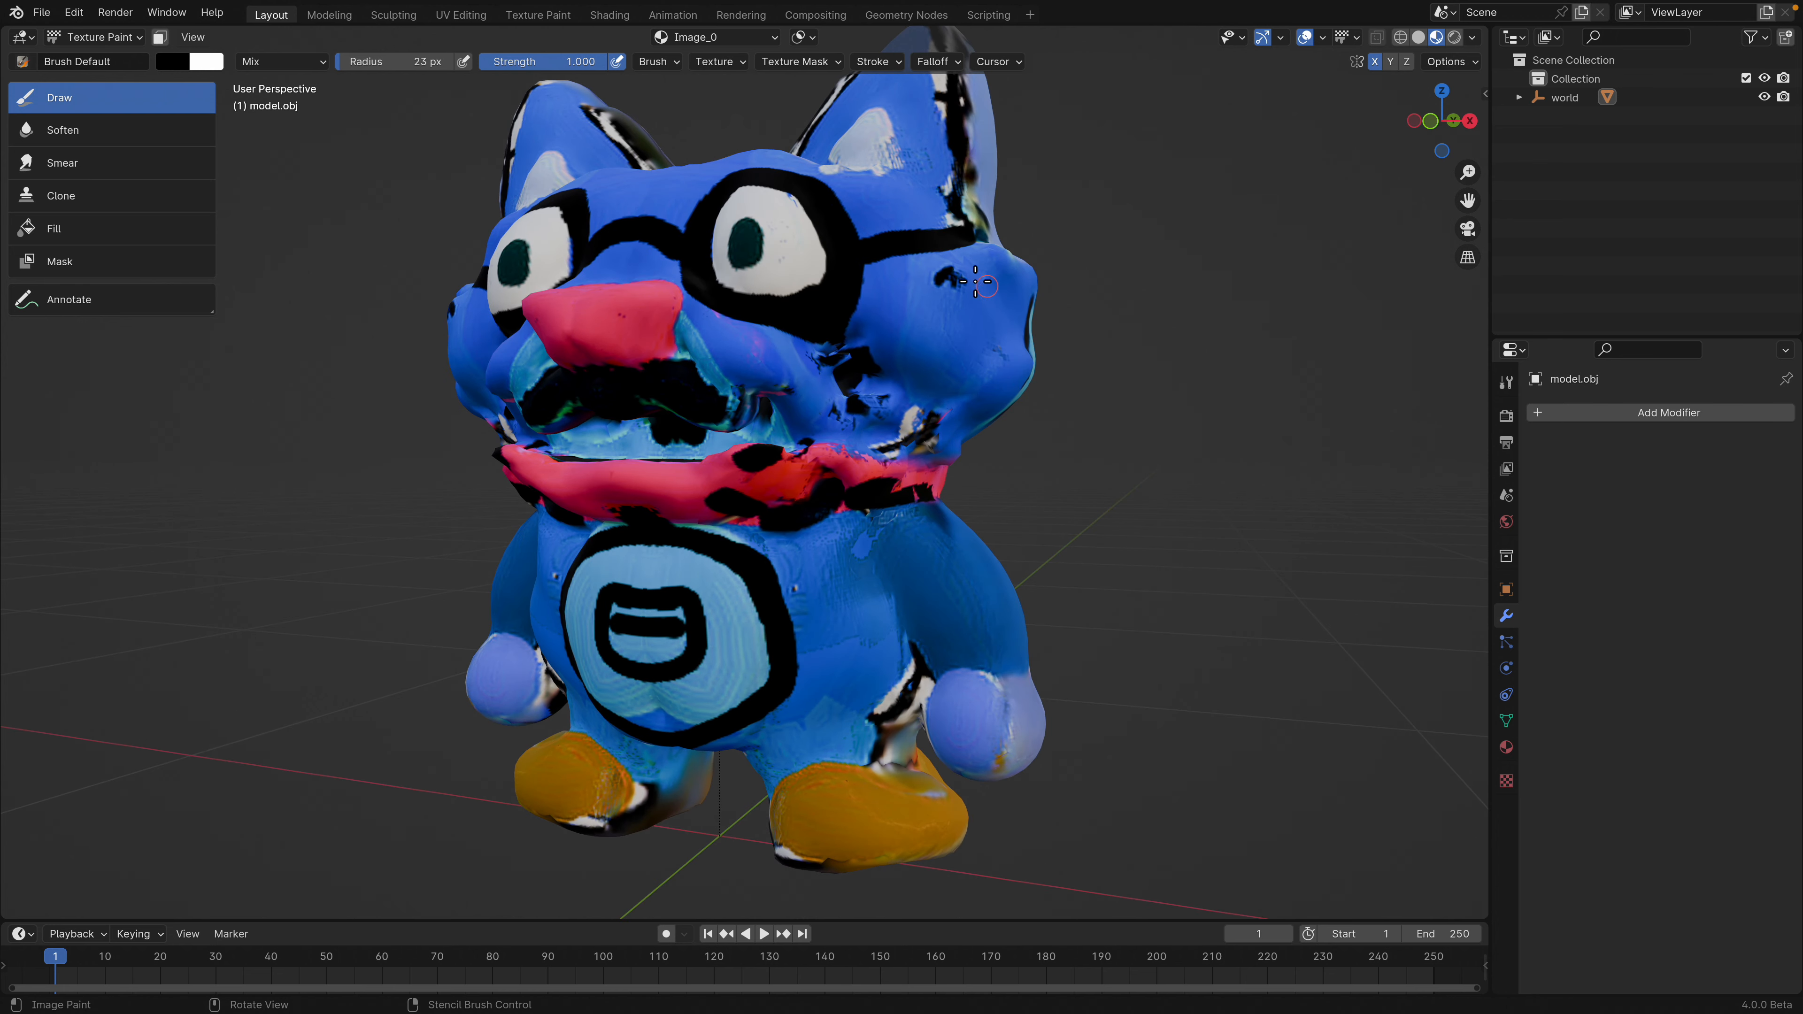
middle_drag(975, 281, 1108, 260)
Return to Sculpt Mode by way of Object Mode and look at the model from the front.
click(101, 40)
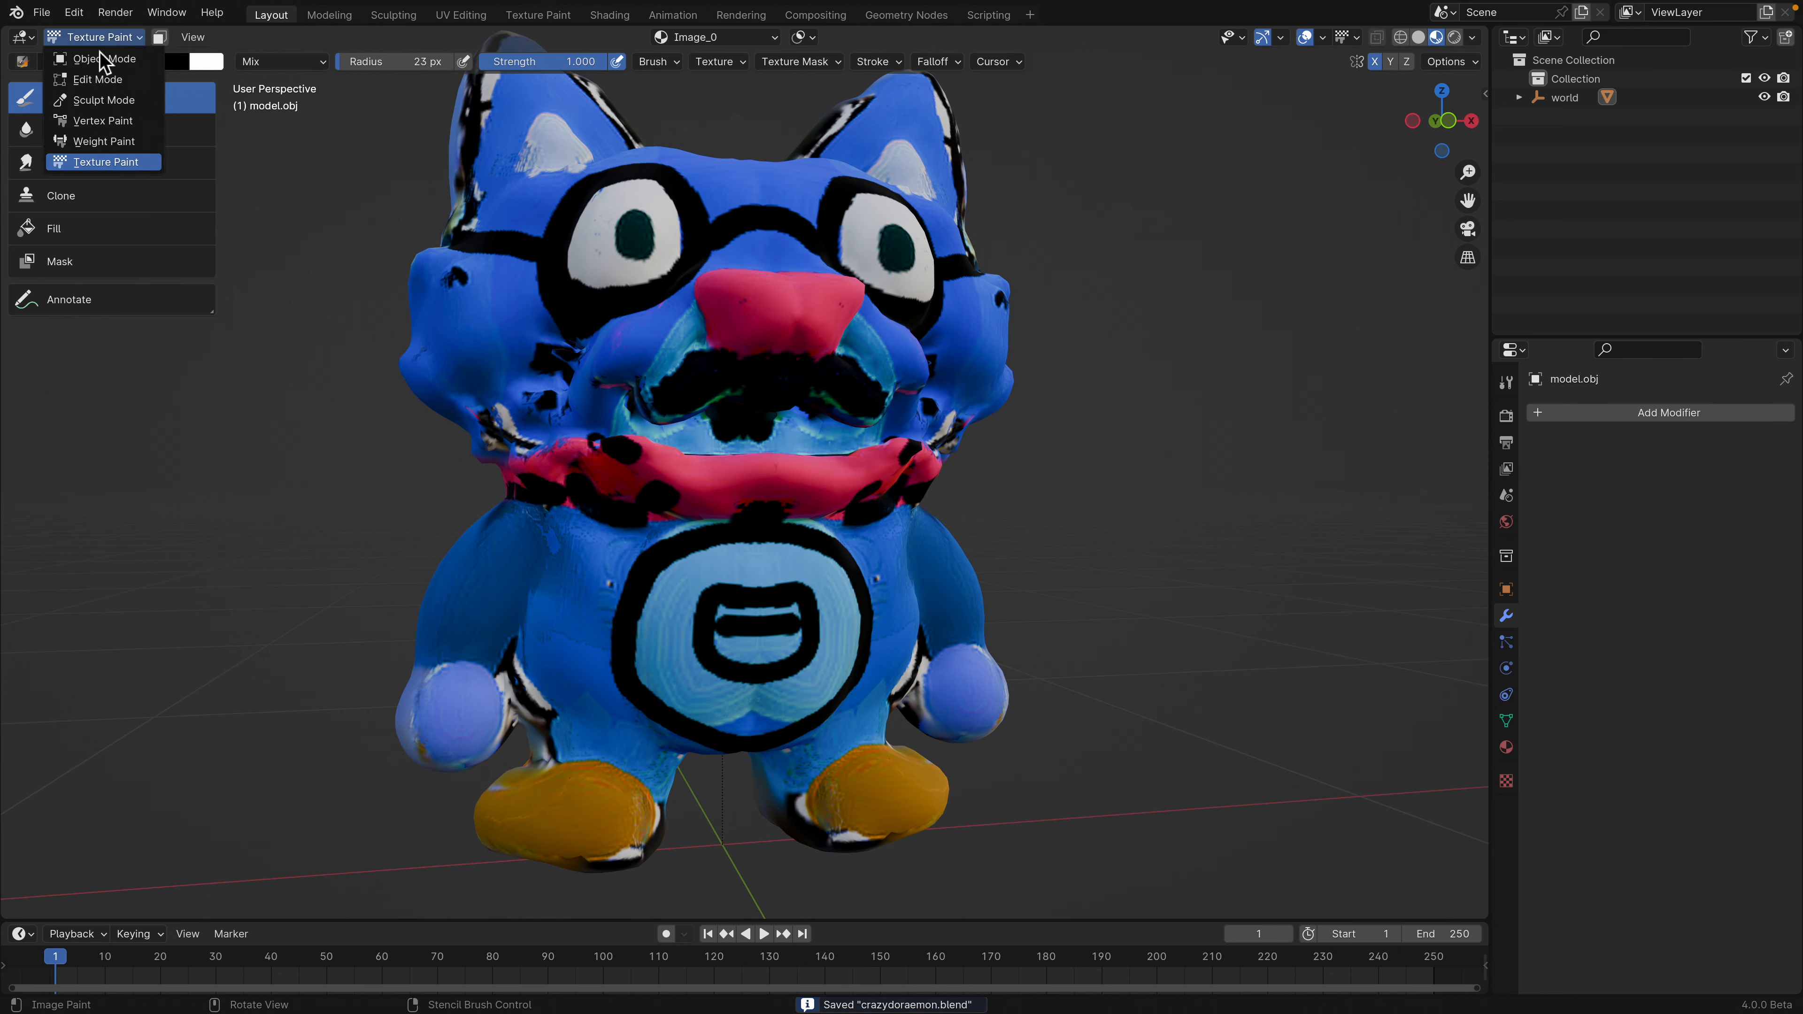
click(121, 40)
click(121, 60)
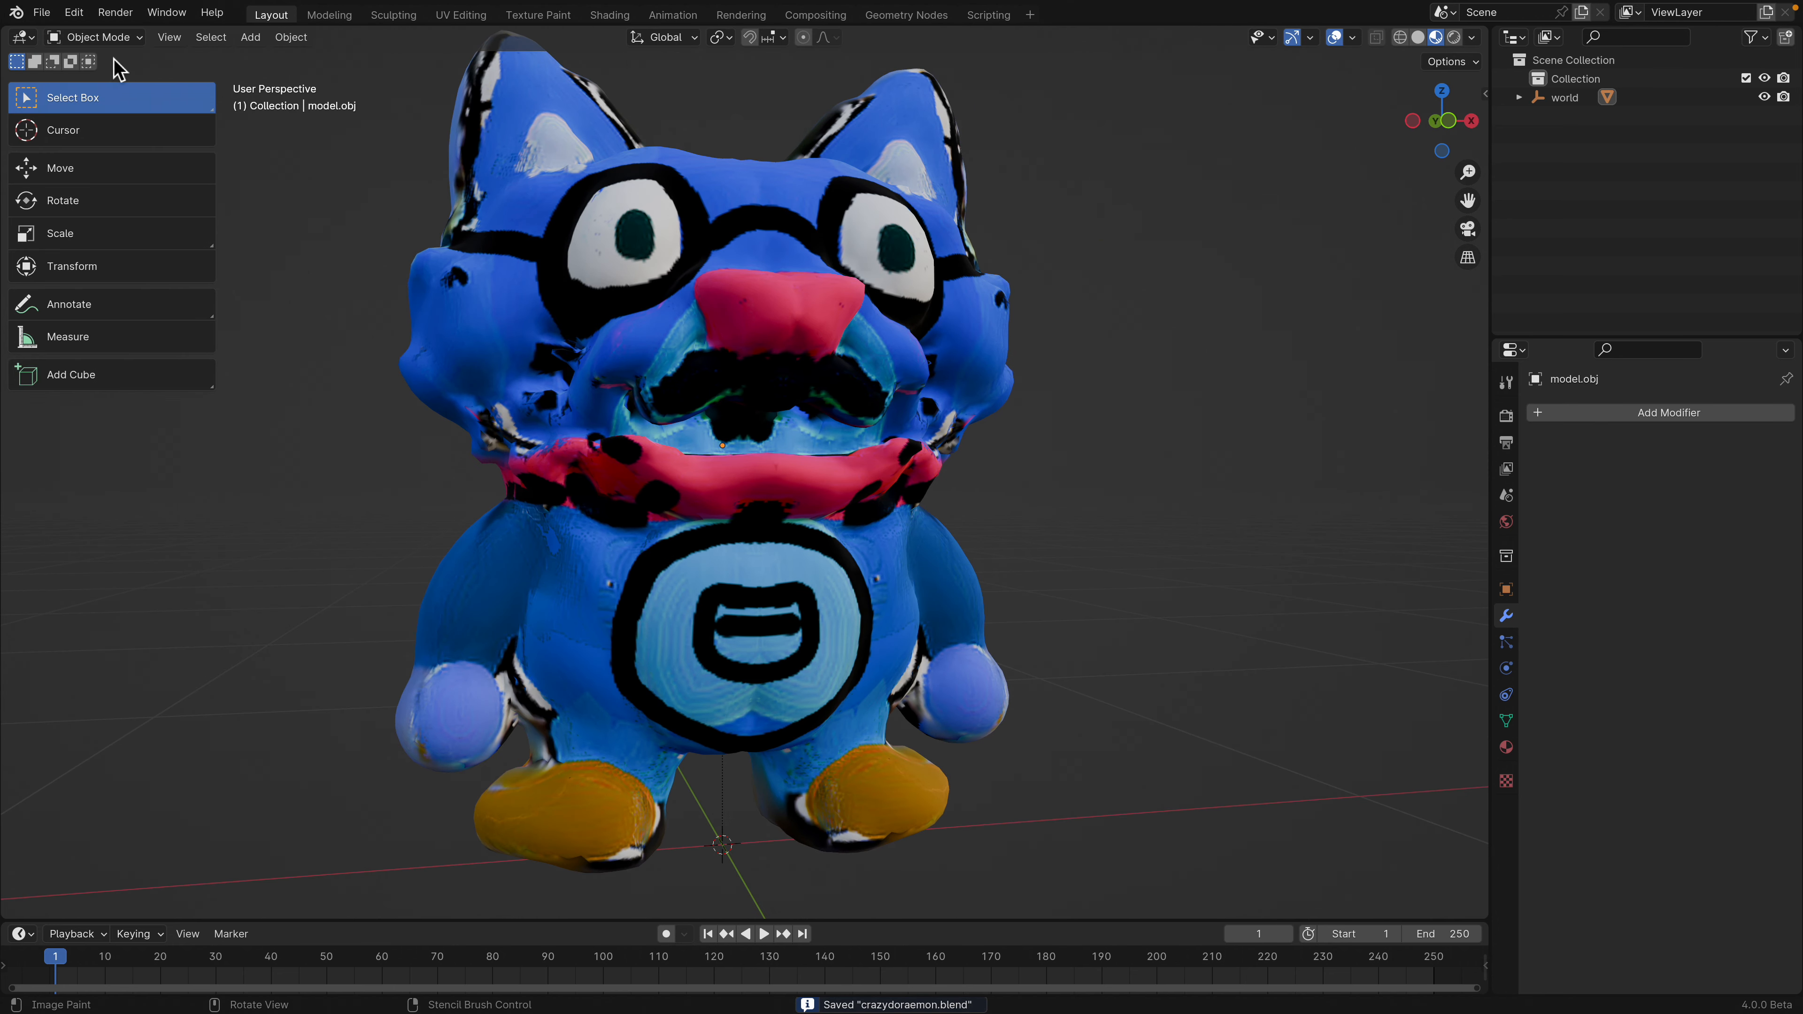
click(114, 39)
click(114, 100)
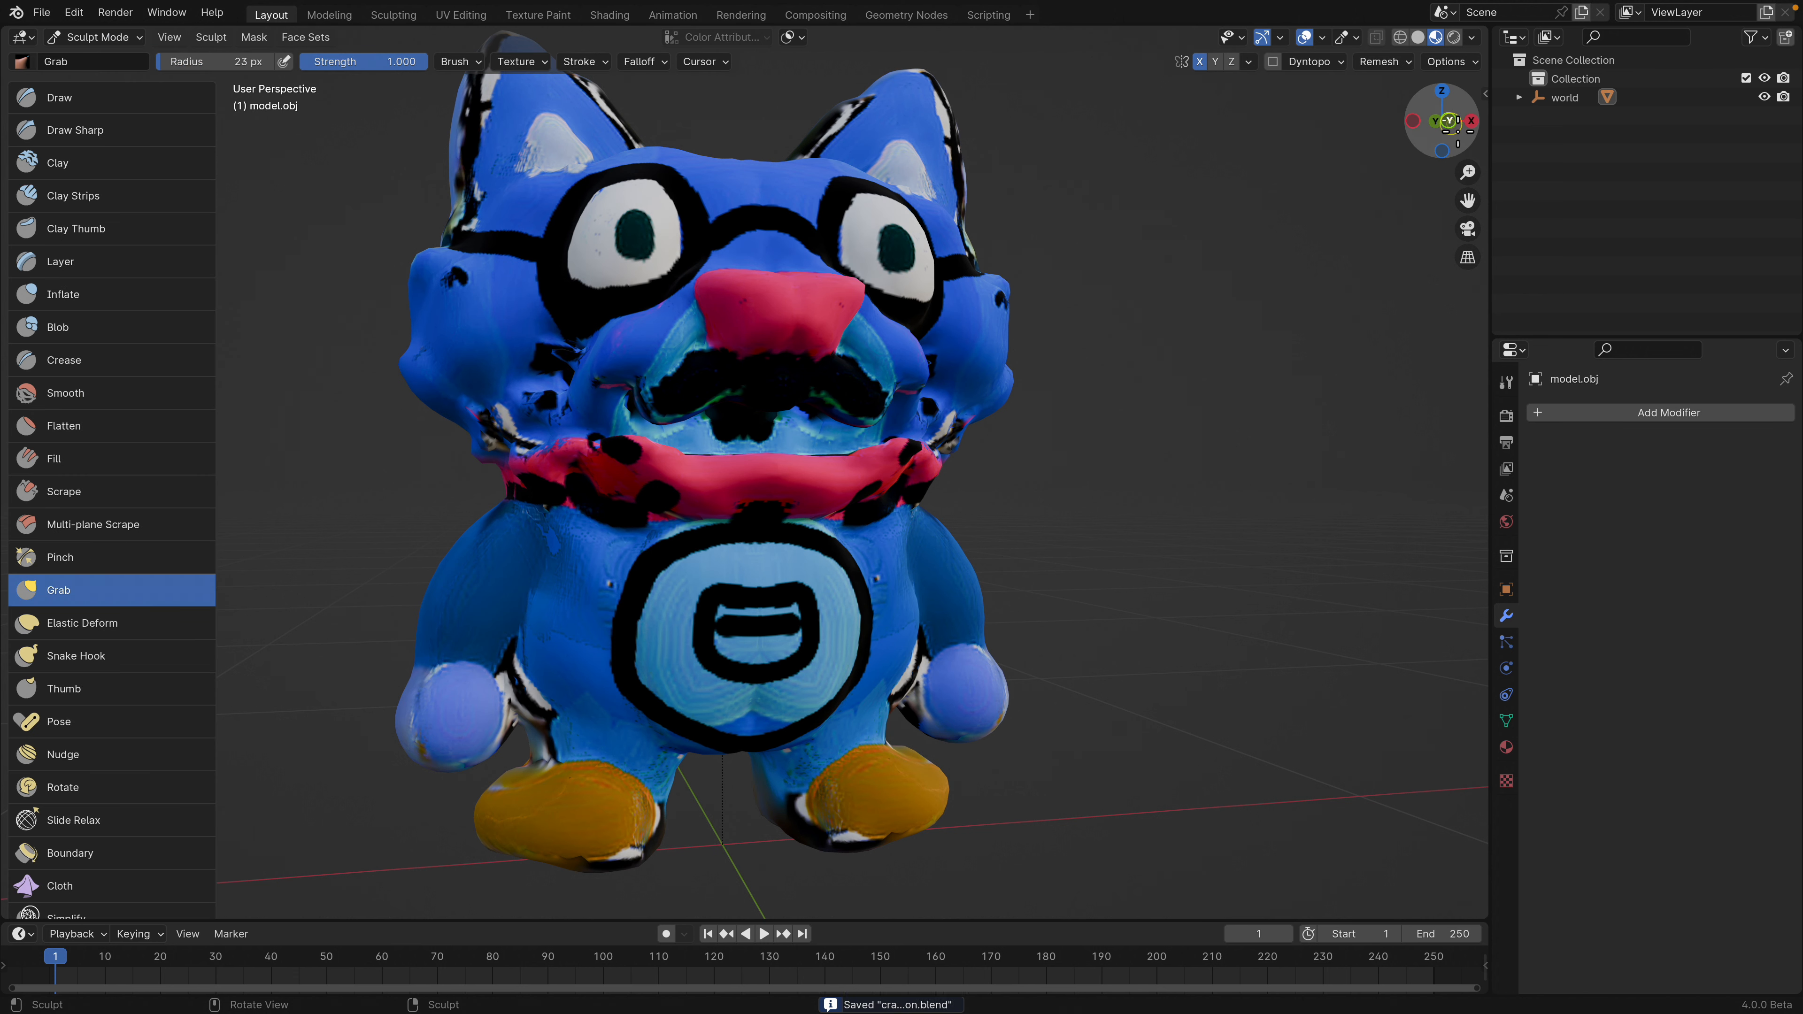
click(1442, 120)
Enlarge the Grab brush to 112 px and pull the cheek tips outward symmetrically in the front view.
drag(215, 61, 219, 61)
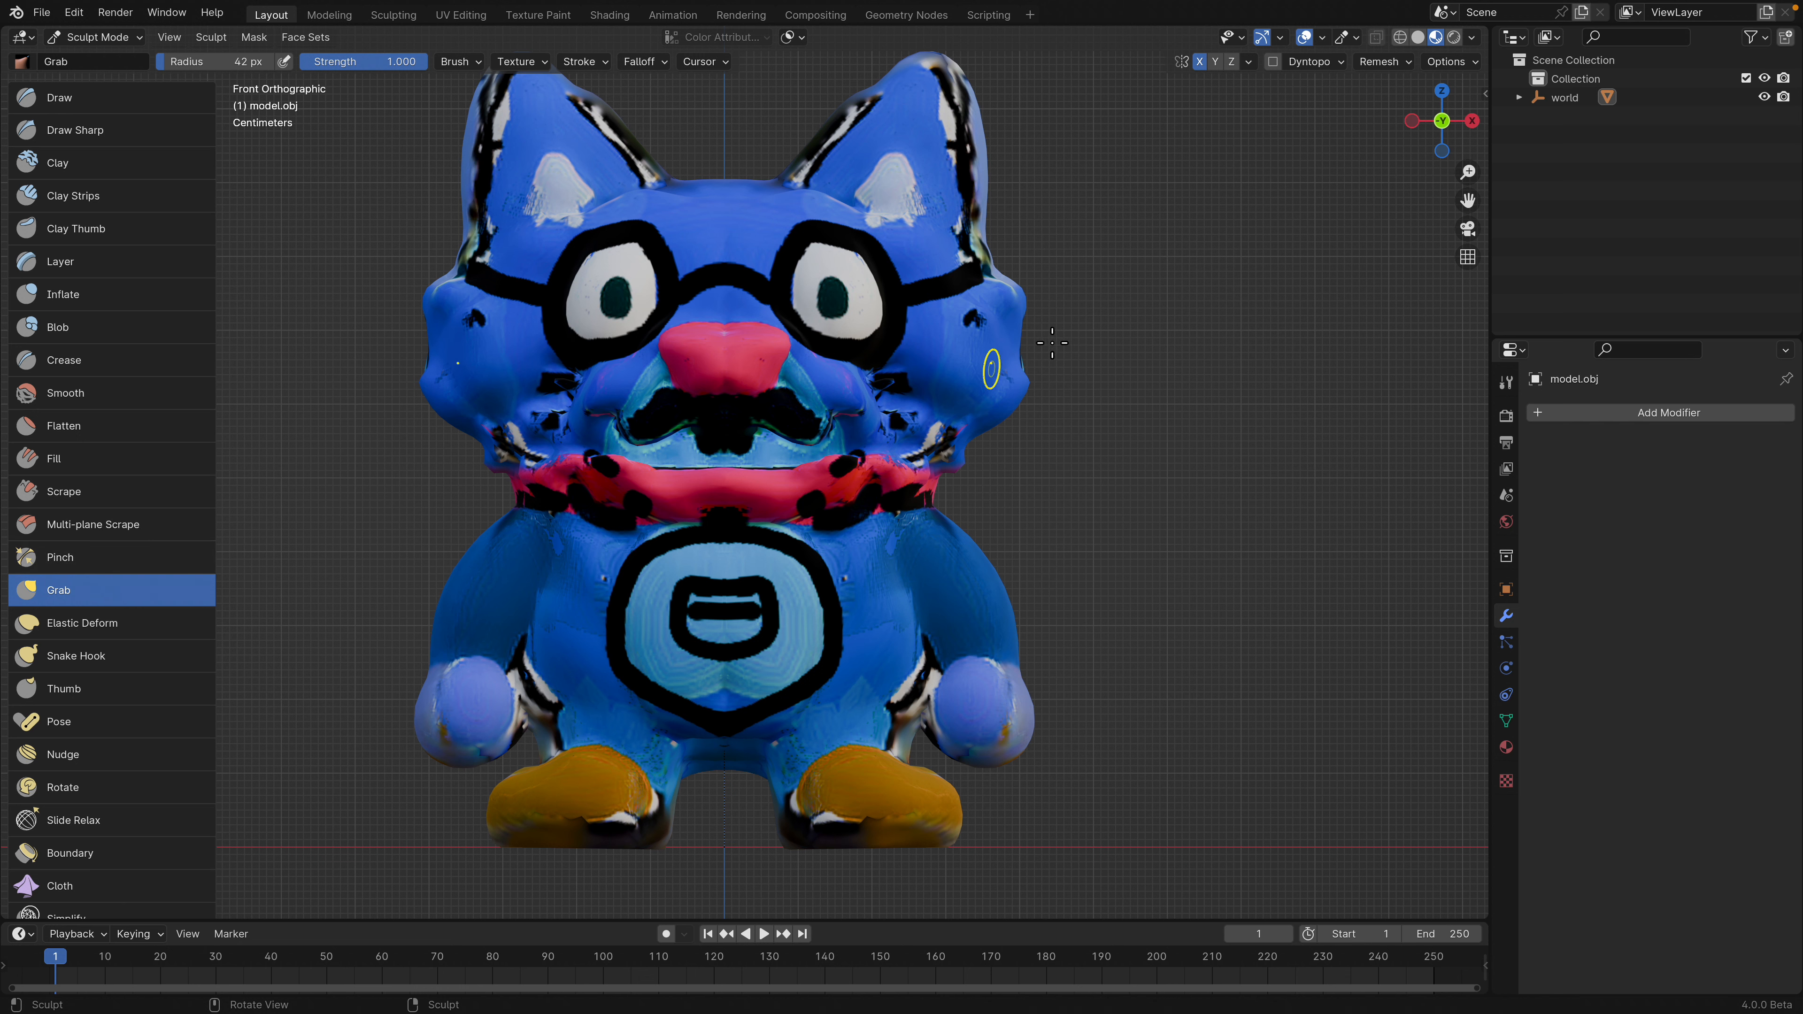
scroll(399, 335, down, 1)
drag(217, 62, 235, 62)
drag(968, 350, 995, 338)
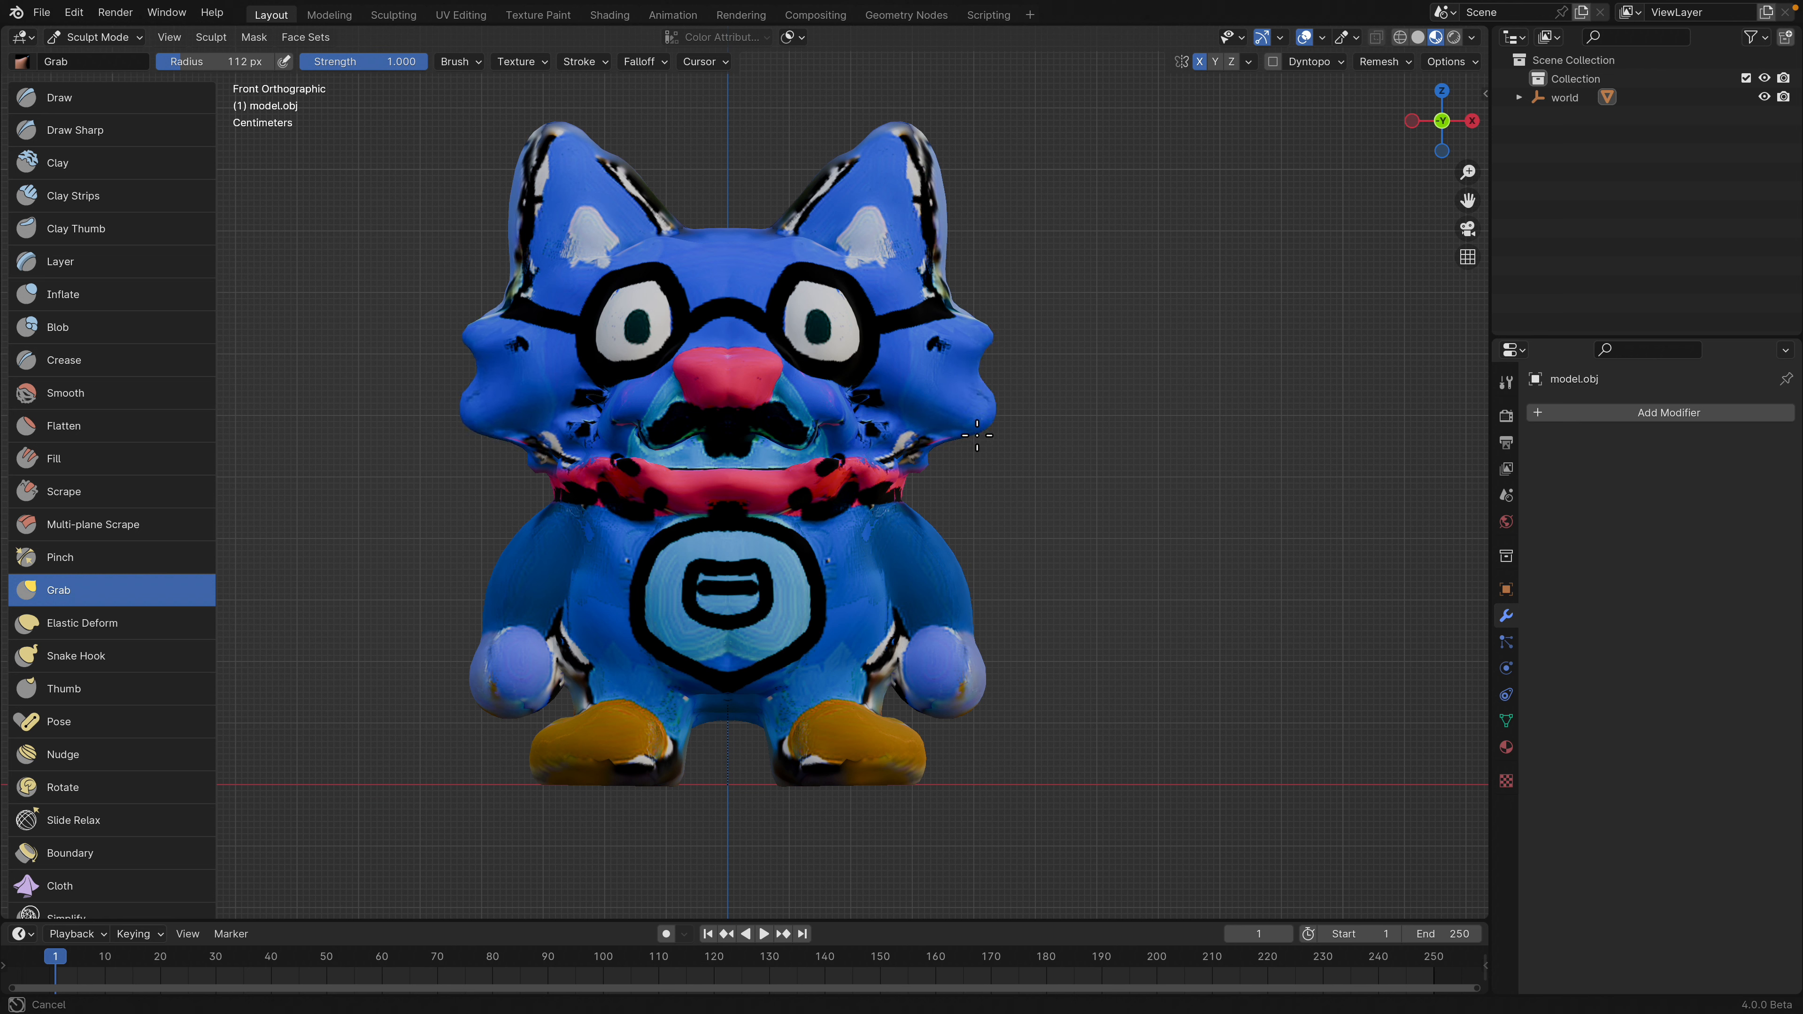
mouse_move(893, 429)
mouse_down()
mouse_move(932, 462)
mouse_move(912, 411)
mouse_up()
Carve hollows into the inner sides of both ears with the Draw brush at 112 px.
middle_drag(887, 233, 915, 267)
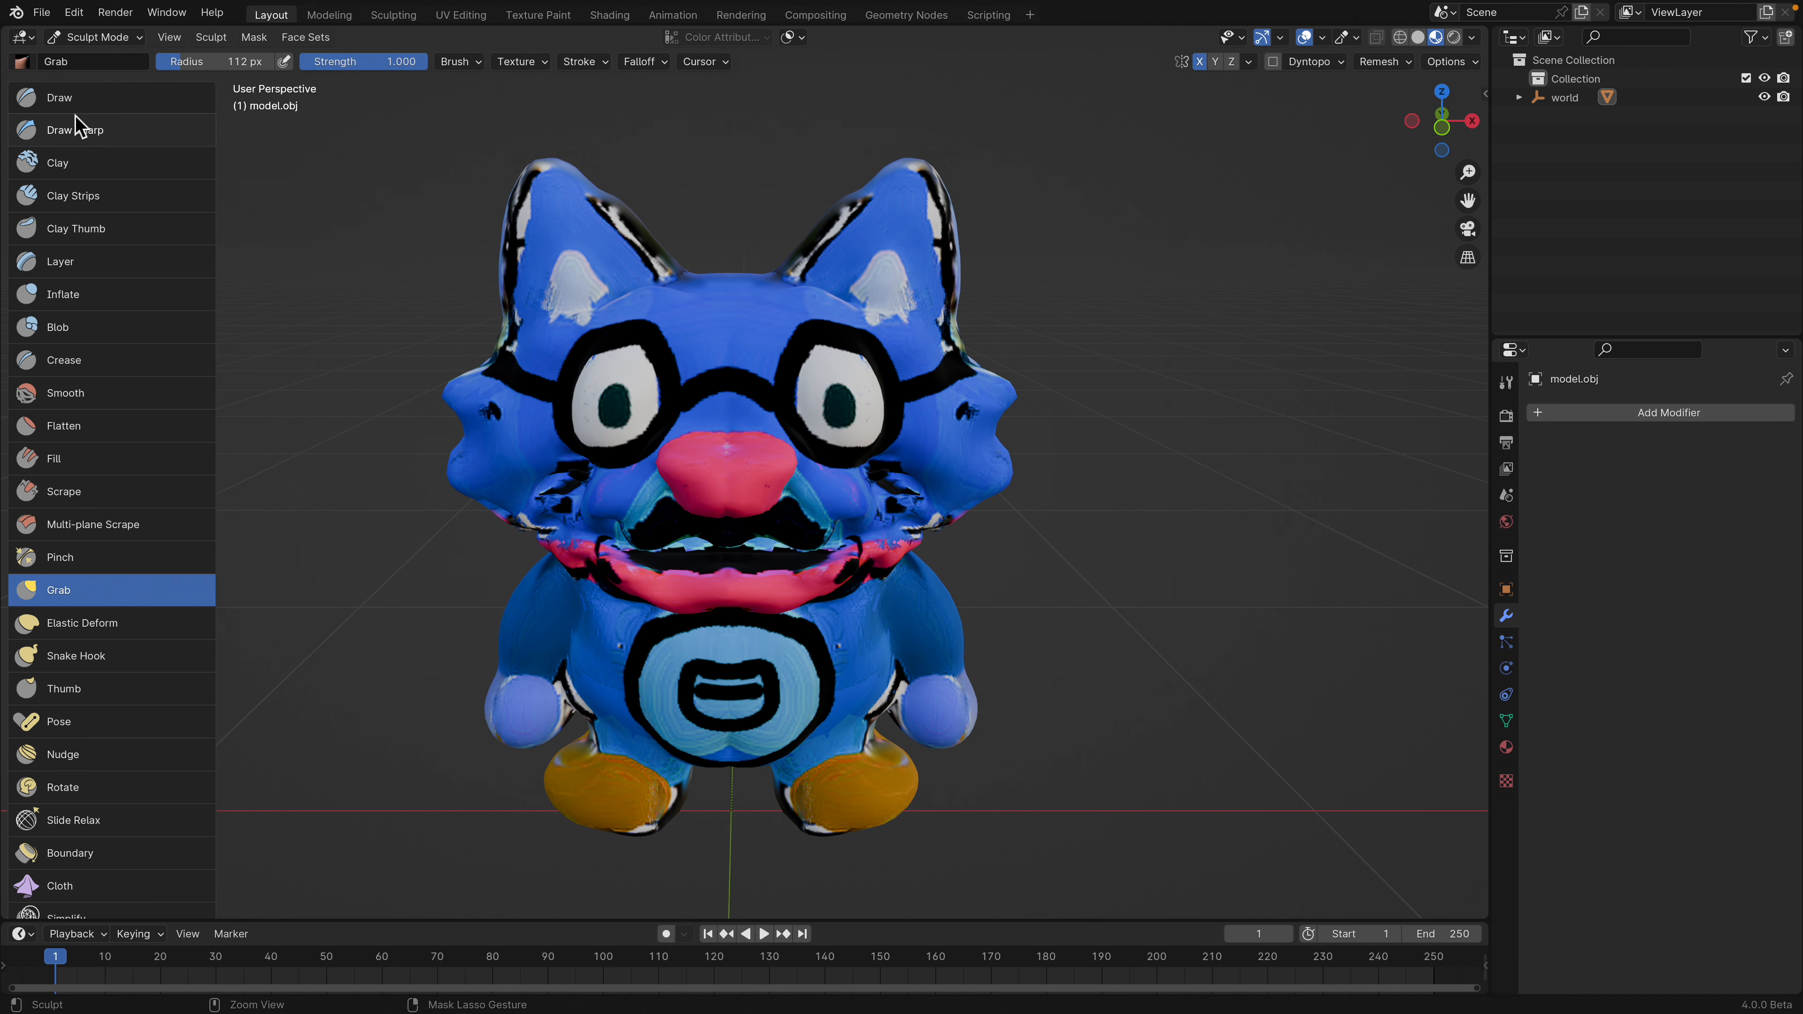
click(64, 100)
mouse_move(902, 266)
middle_down()
mouse_move(902, 251)
mouse_move(888, 293)
mouse_move(924, 340)
middle_up()
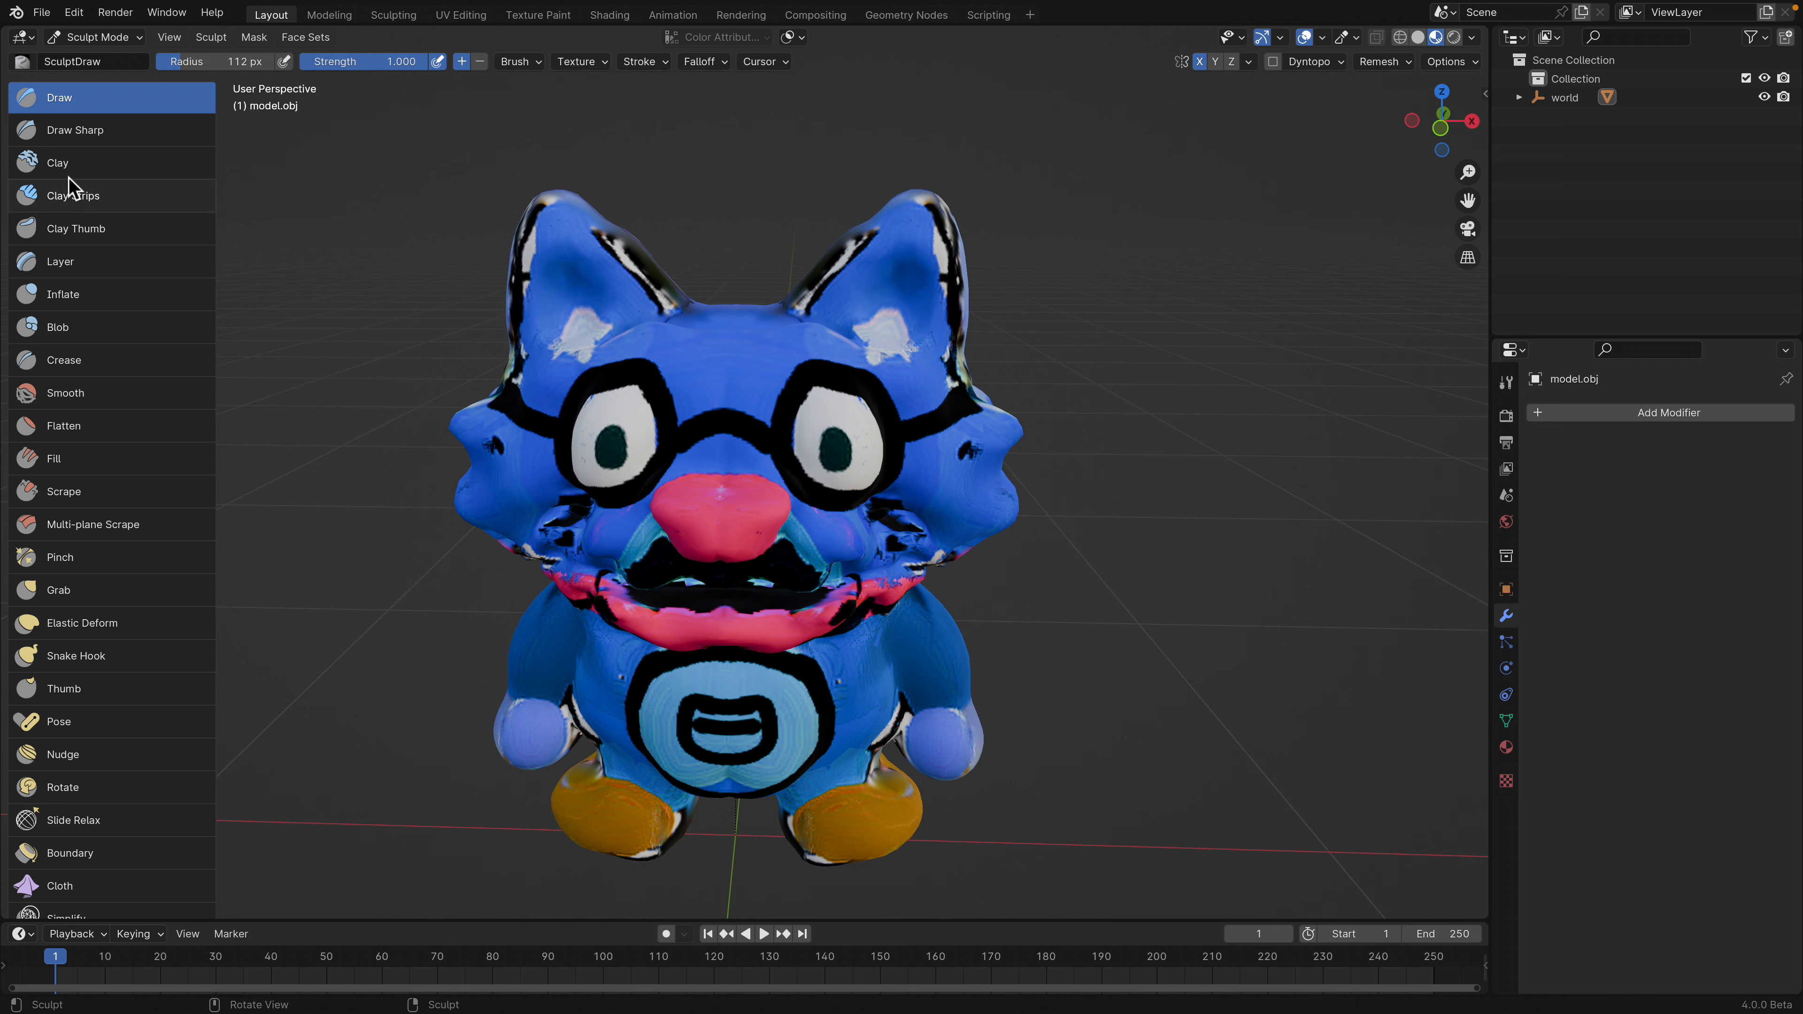
Stretch the white inner-ear patches and adjust the ear shape symmetrically with the Grab brush.
click(64, 591)
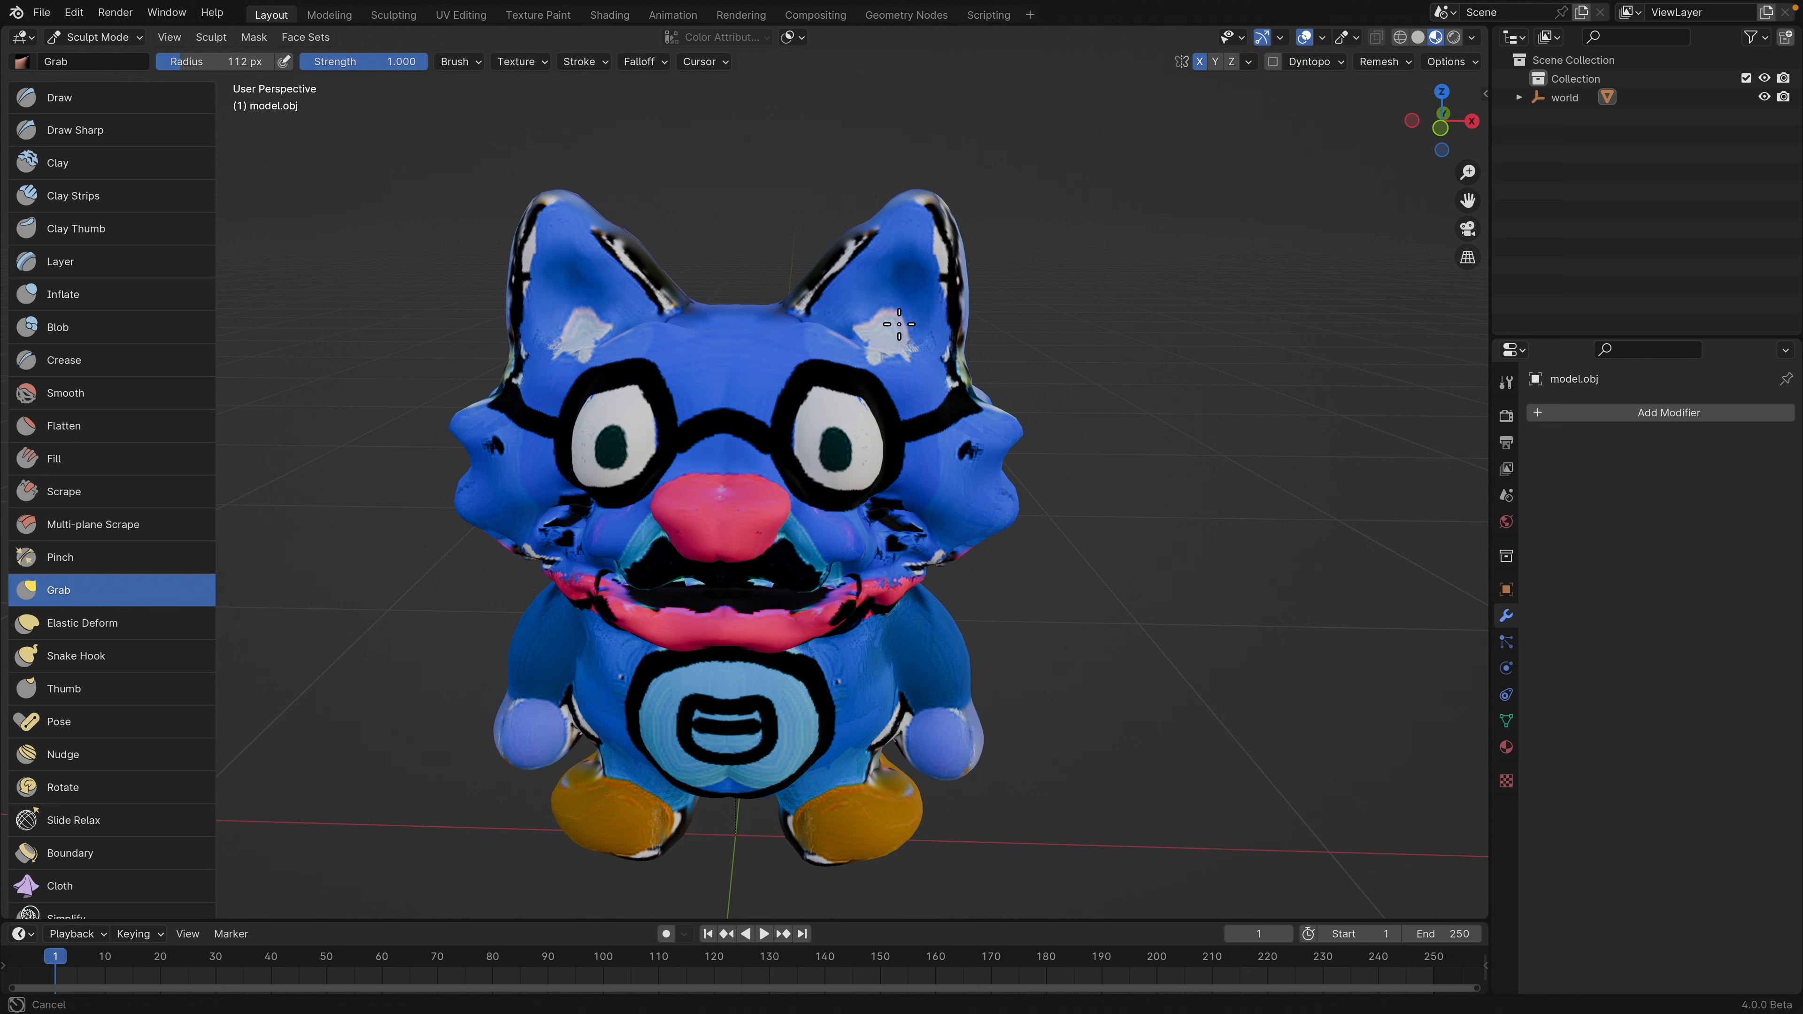
drag(899, 299, 907, 333)
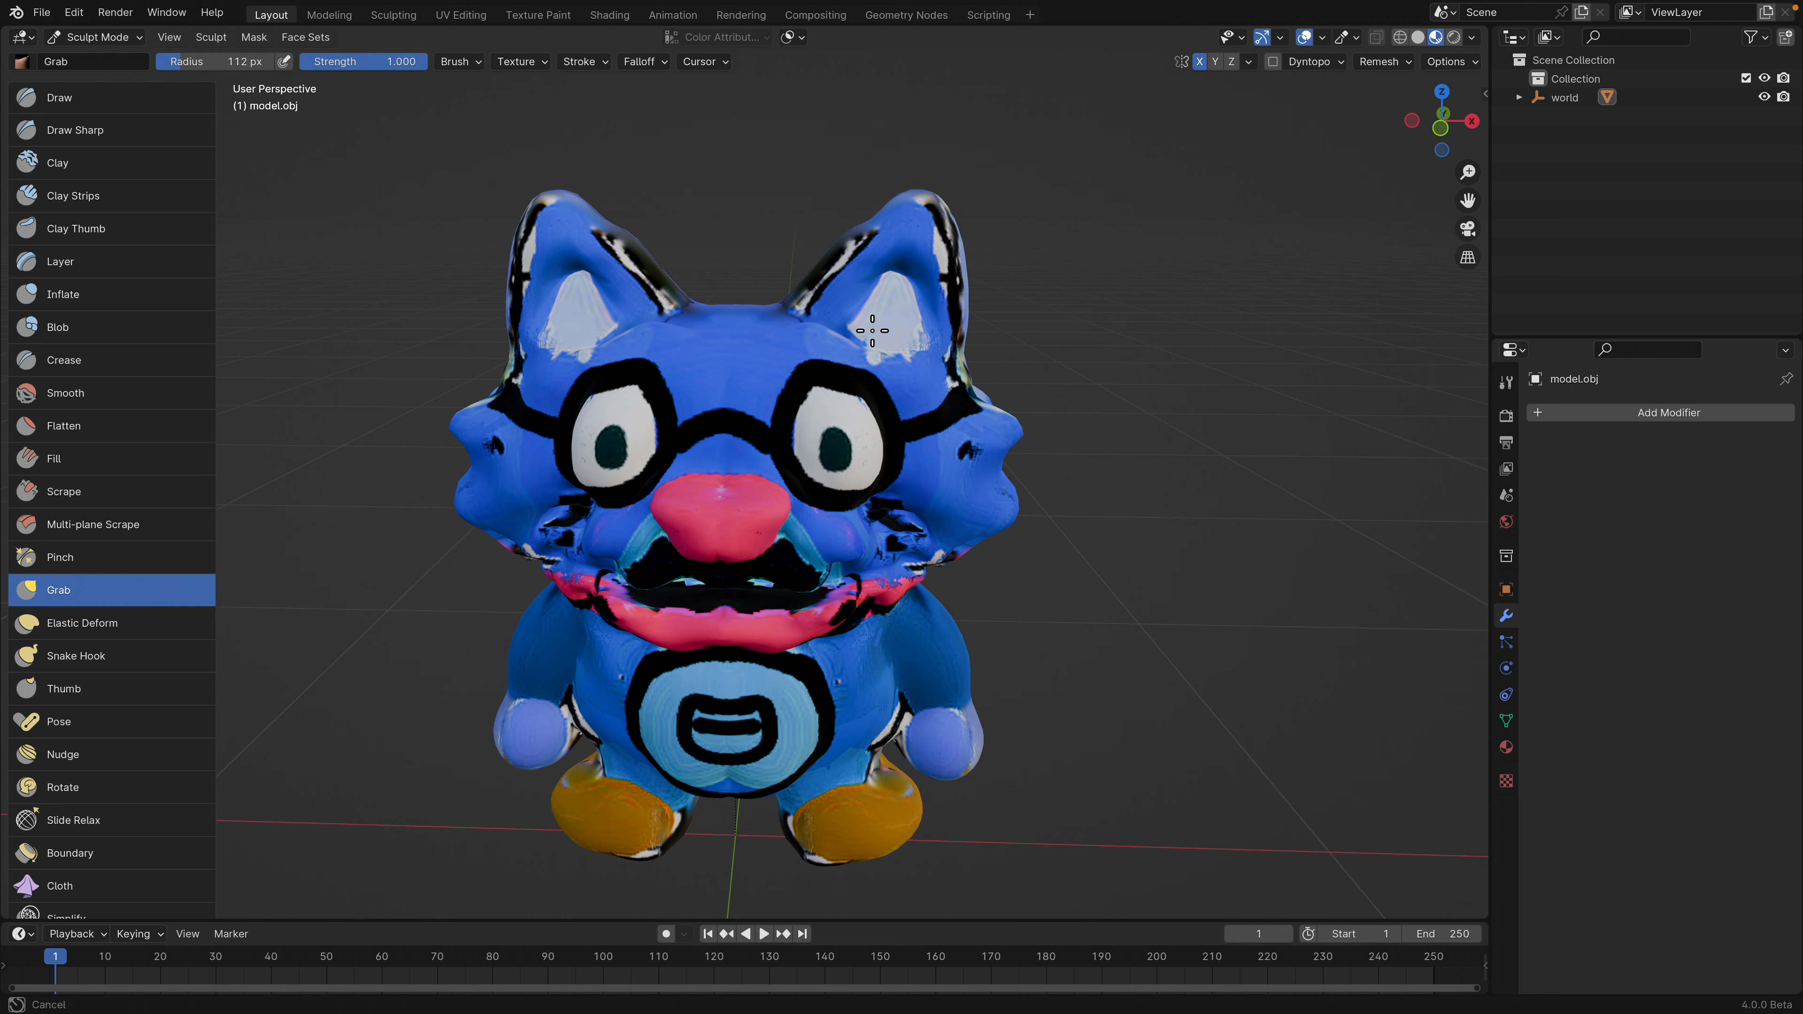
middle_drag(838, 330, 852, 291)
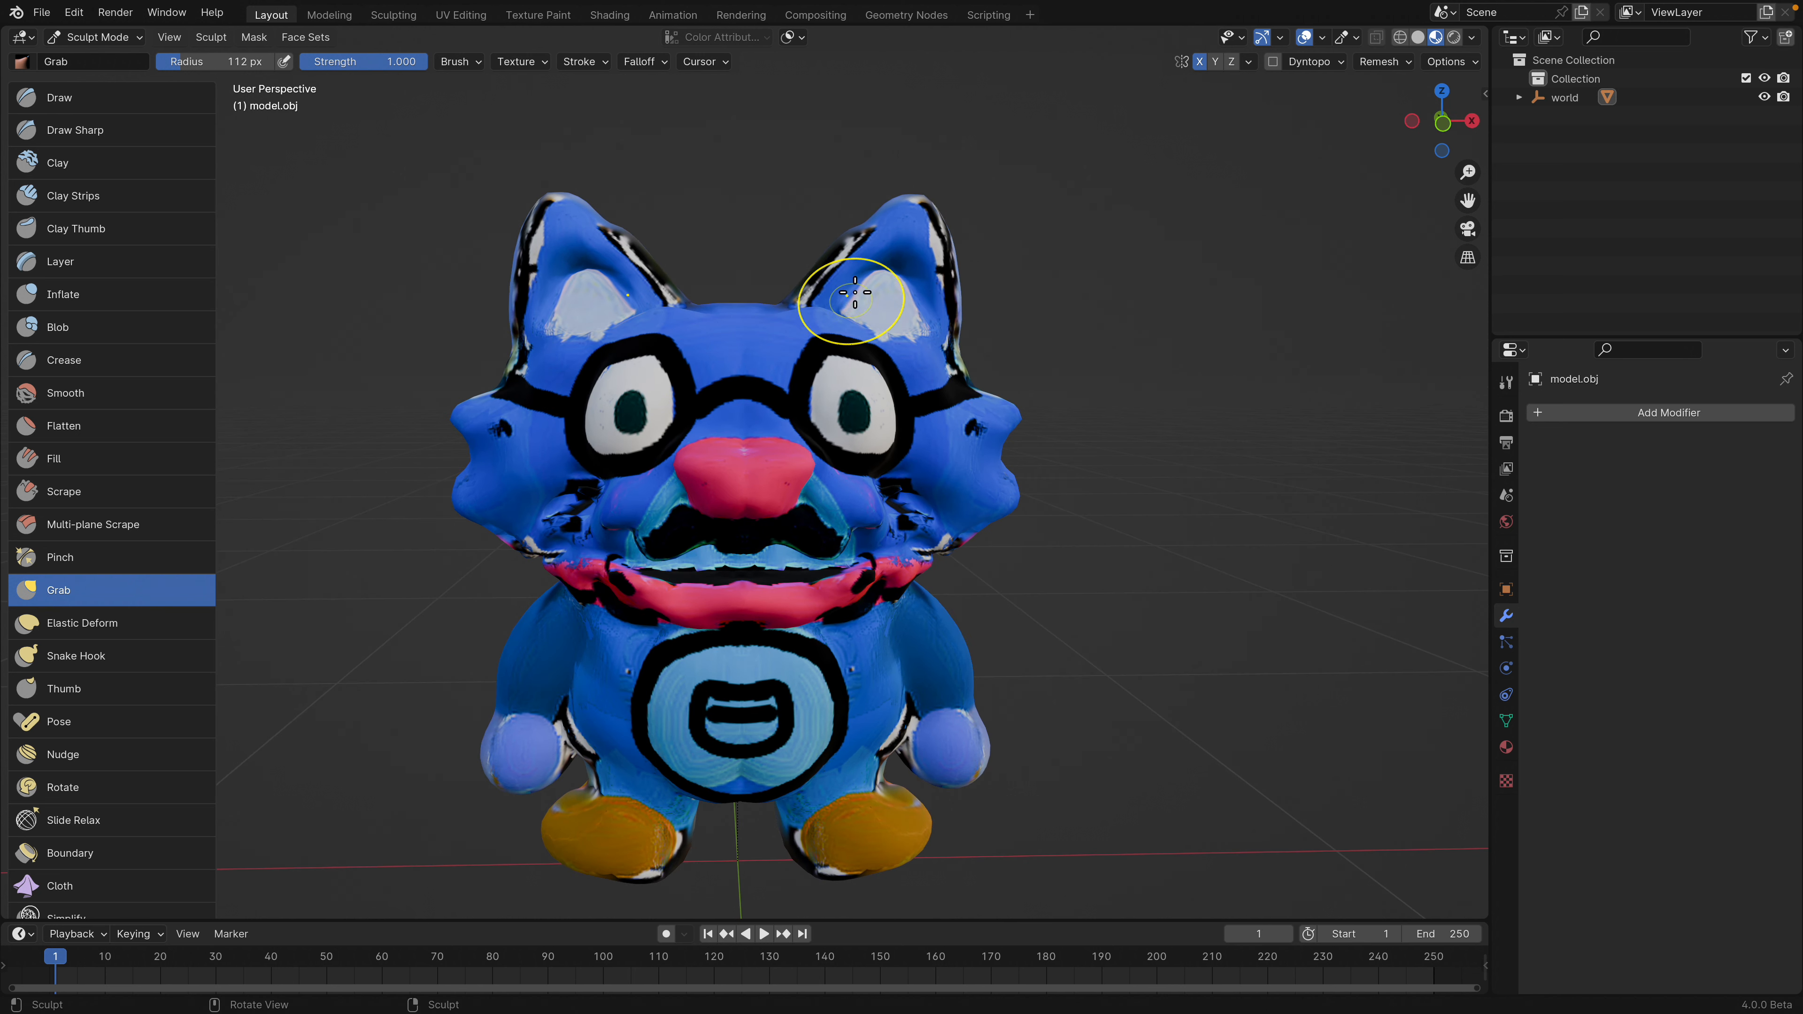
mouse_move(849, 256)
mouse_down()
mouse_move(862, 231)
mouse_move(923, 242)
mouse_up()
mouse_move(922, 419)
middle_down()
mouse_move(918, 391)
mouse_move(884, 401)
middle_up()
Enlarge the Grab brush to 217 px and reshape the ears and lower cheeks symmetrically in the front view.
click(1444, 121)
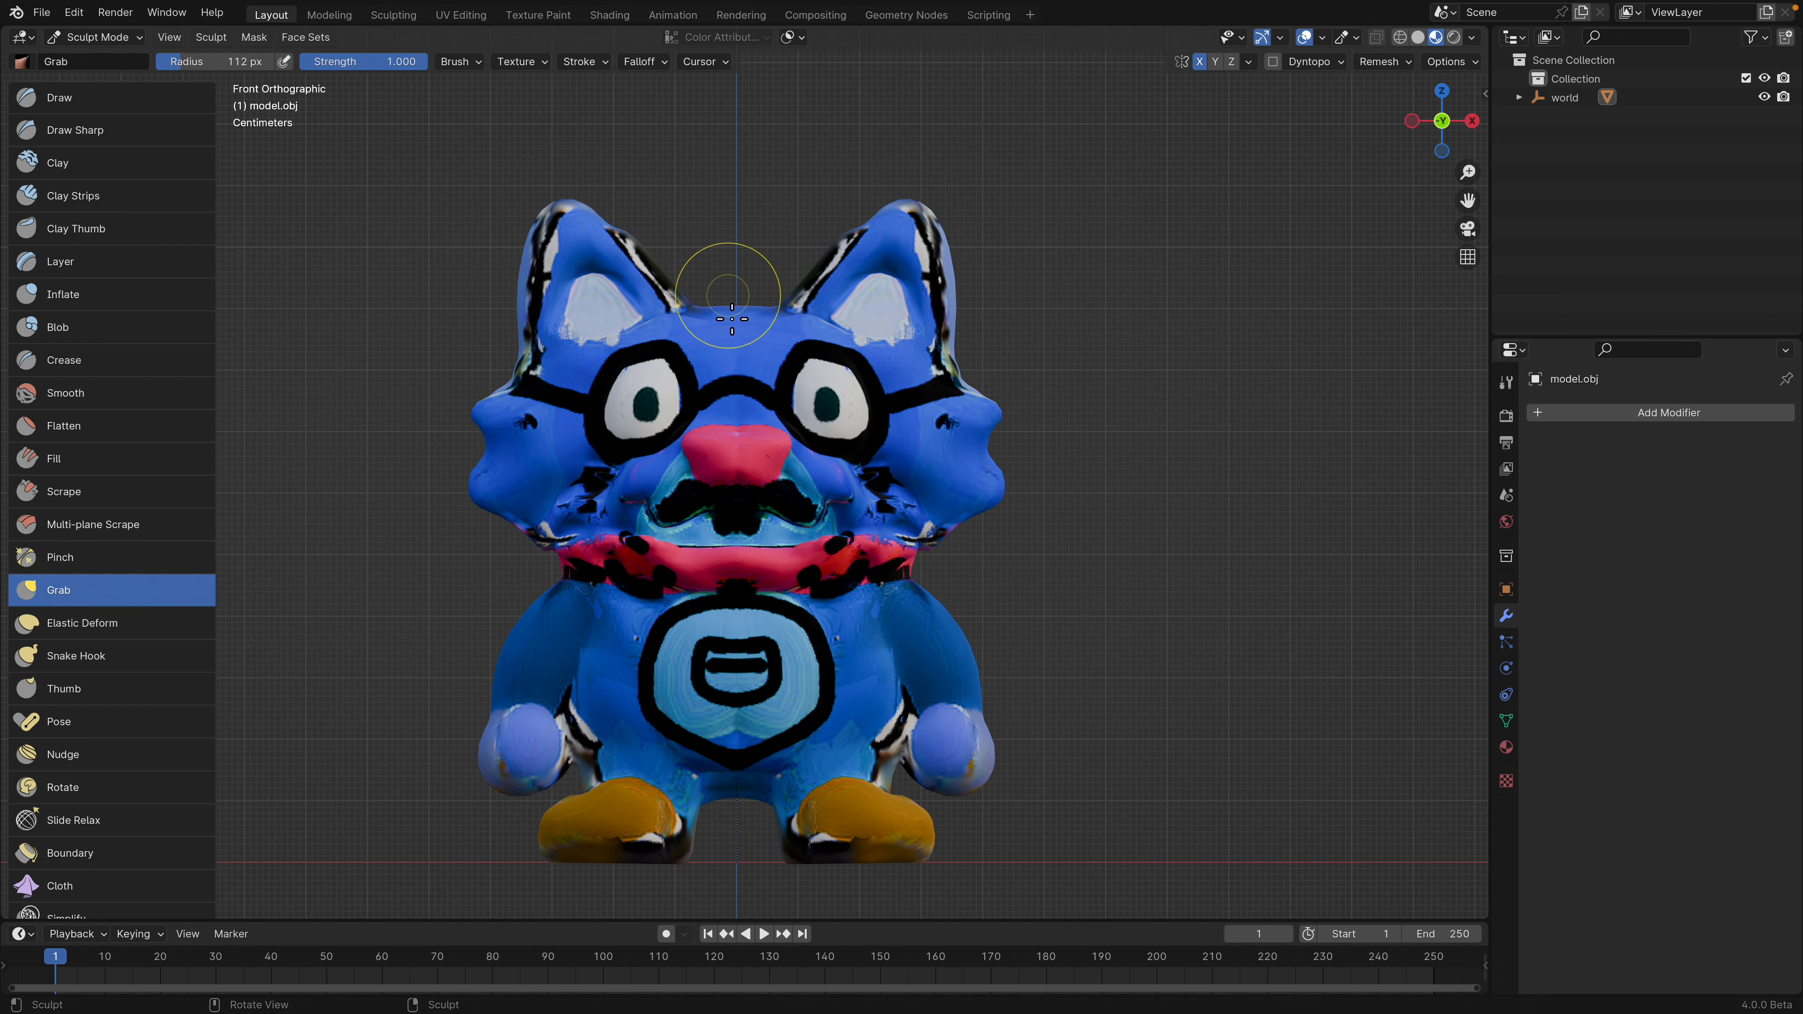
drag(184, 64, 210, 64)
mouse_move(831, 325)
mouse_down()
mouse_move(823, 309)
mouse_move(807, 323)
mouse_move(814, 349)
mouse_move(829, 303)
mouse_move(878, 269)
mouse_up()
drag(882, 268, 886, 256)
drag(896, 258, 881, 225)
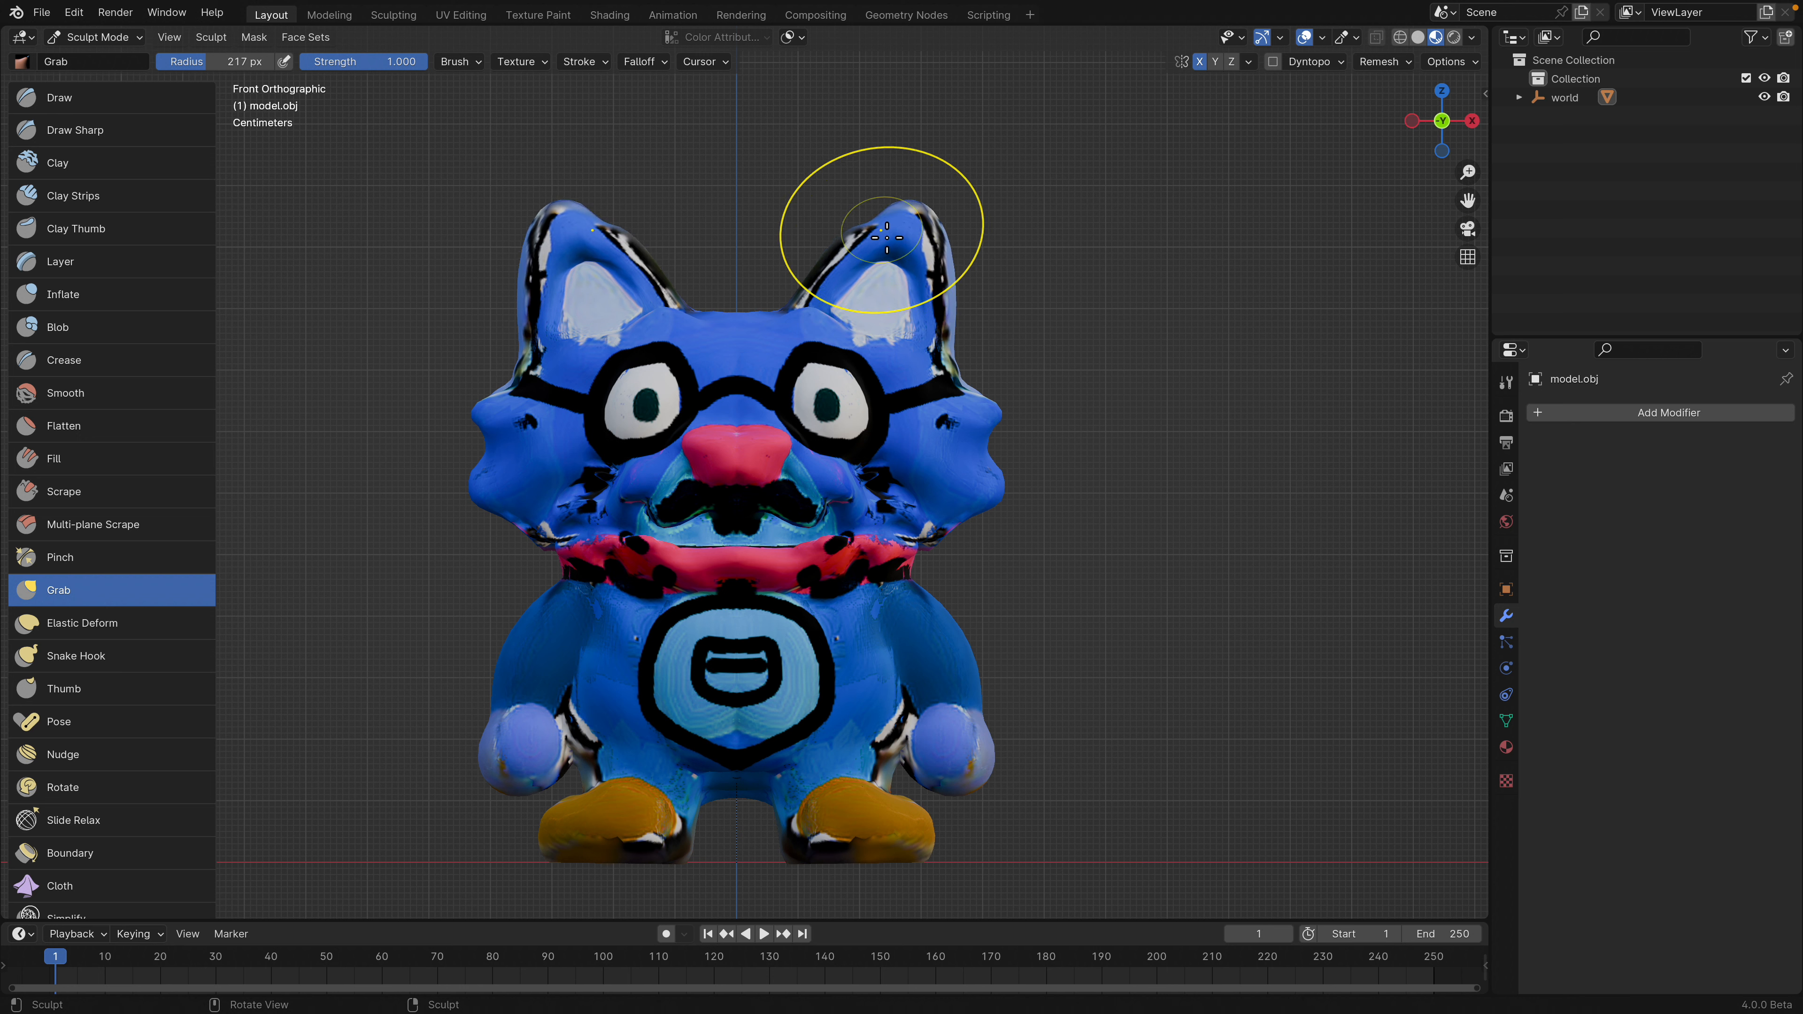
drag(896, 500, 869, 535)
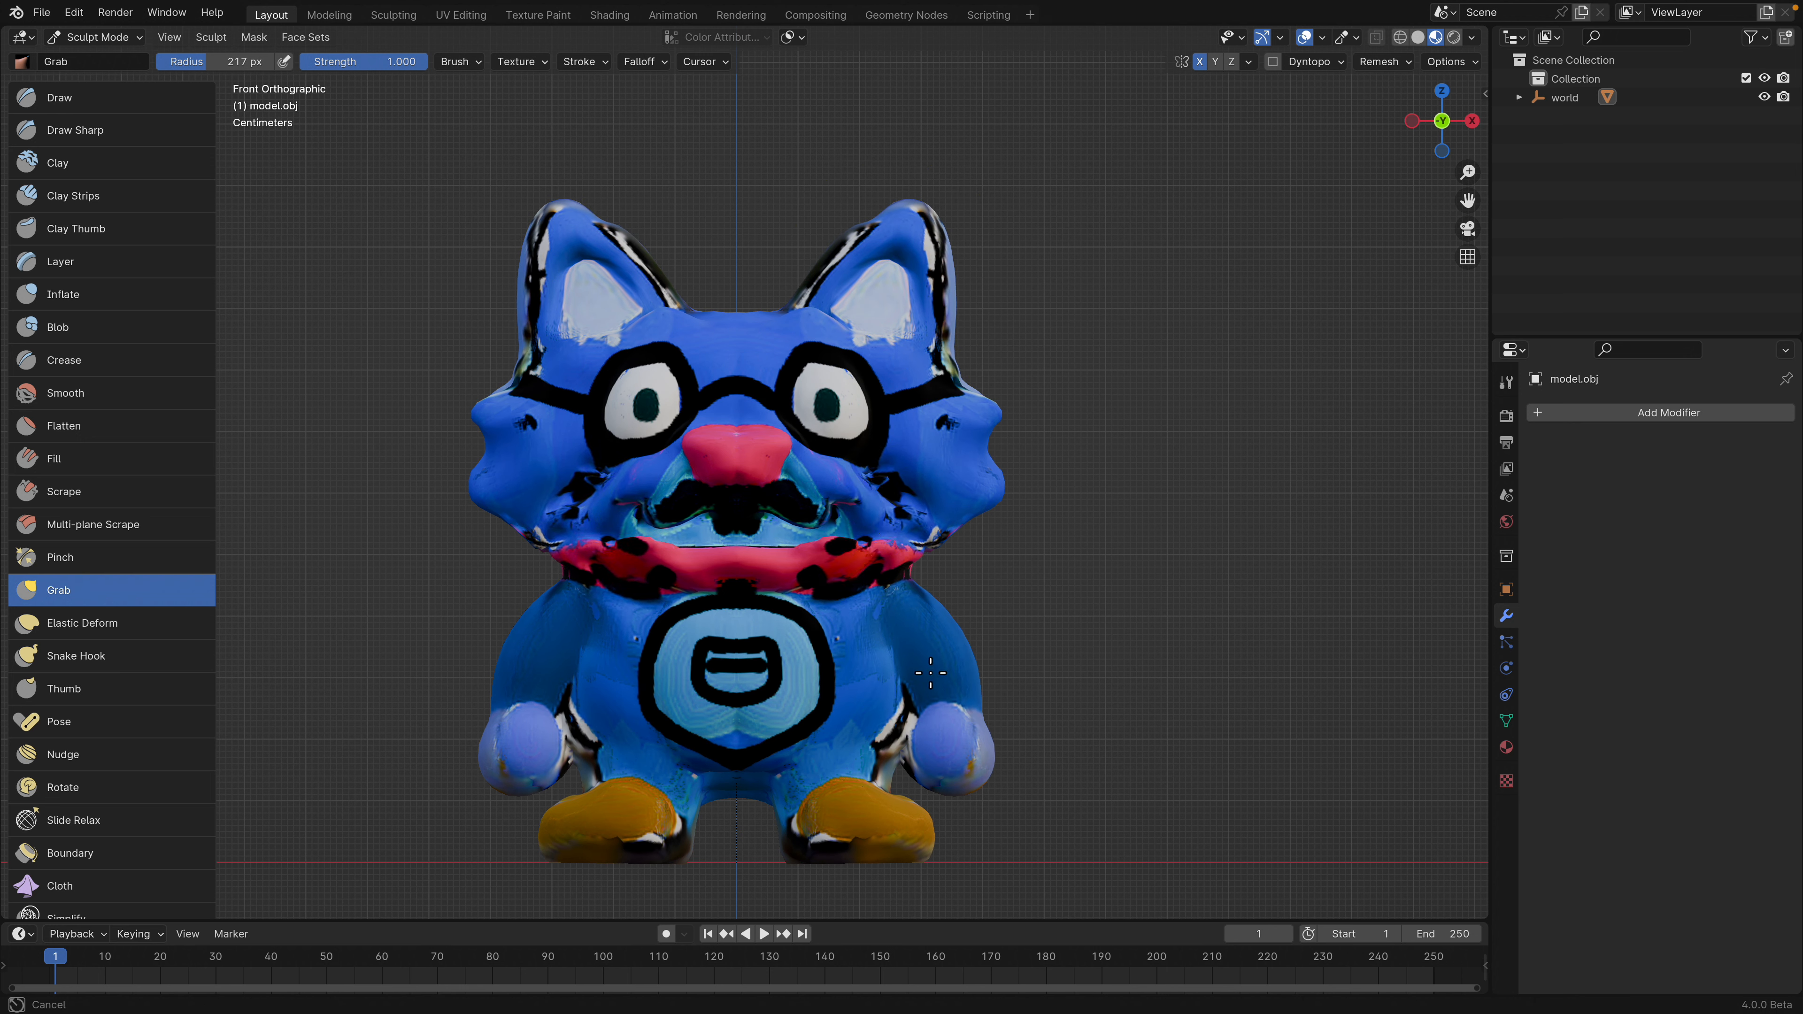